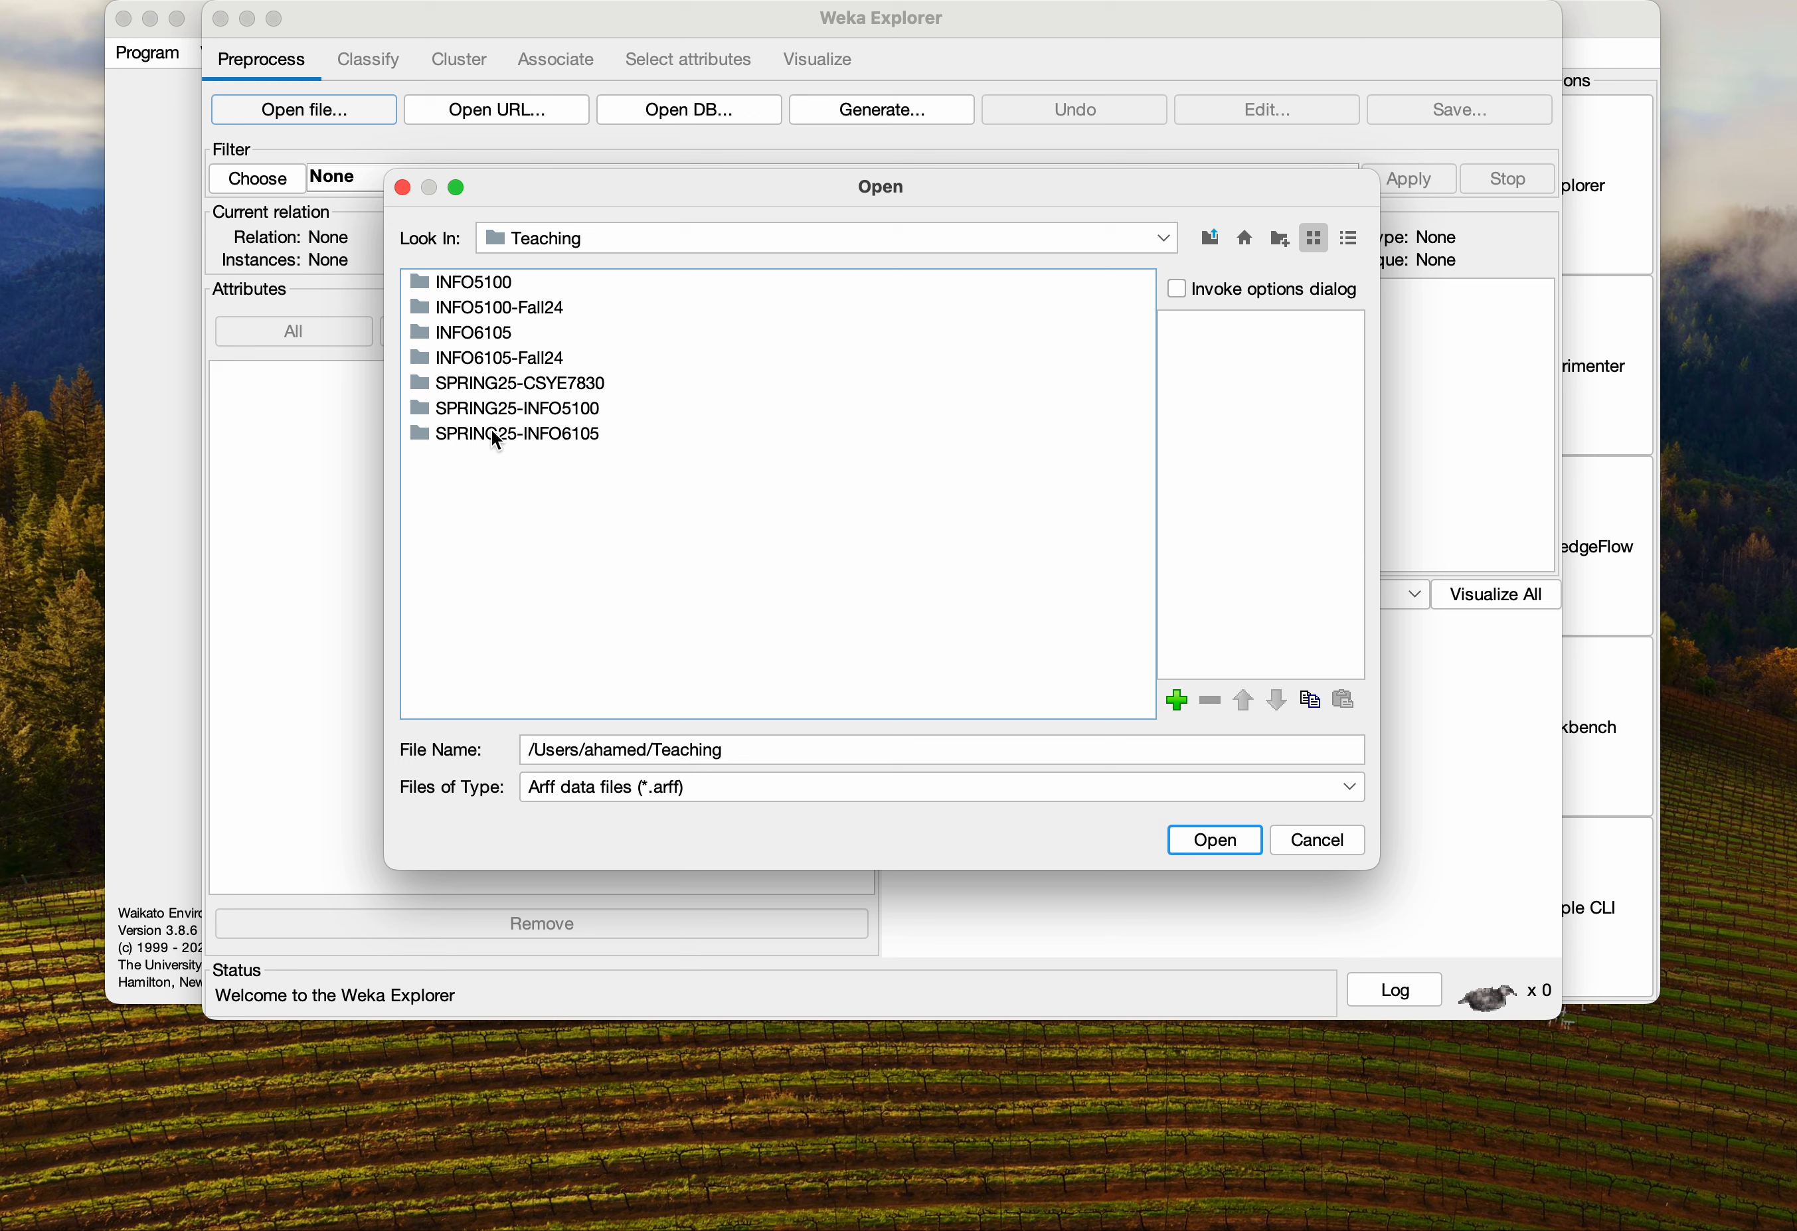
Open the candy-dataset-4-clustering.arff file from the SPRING25-INFO6105 Assignments folder
double_click(499, 435)
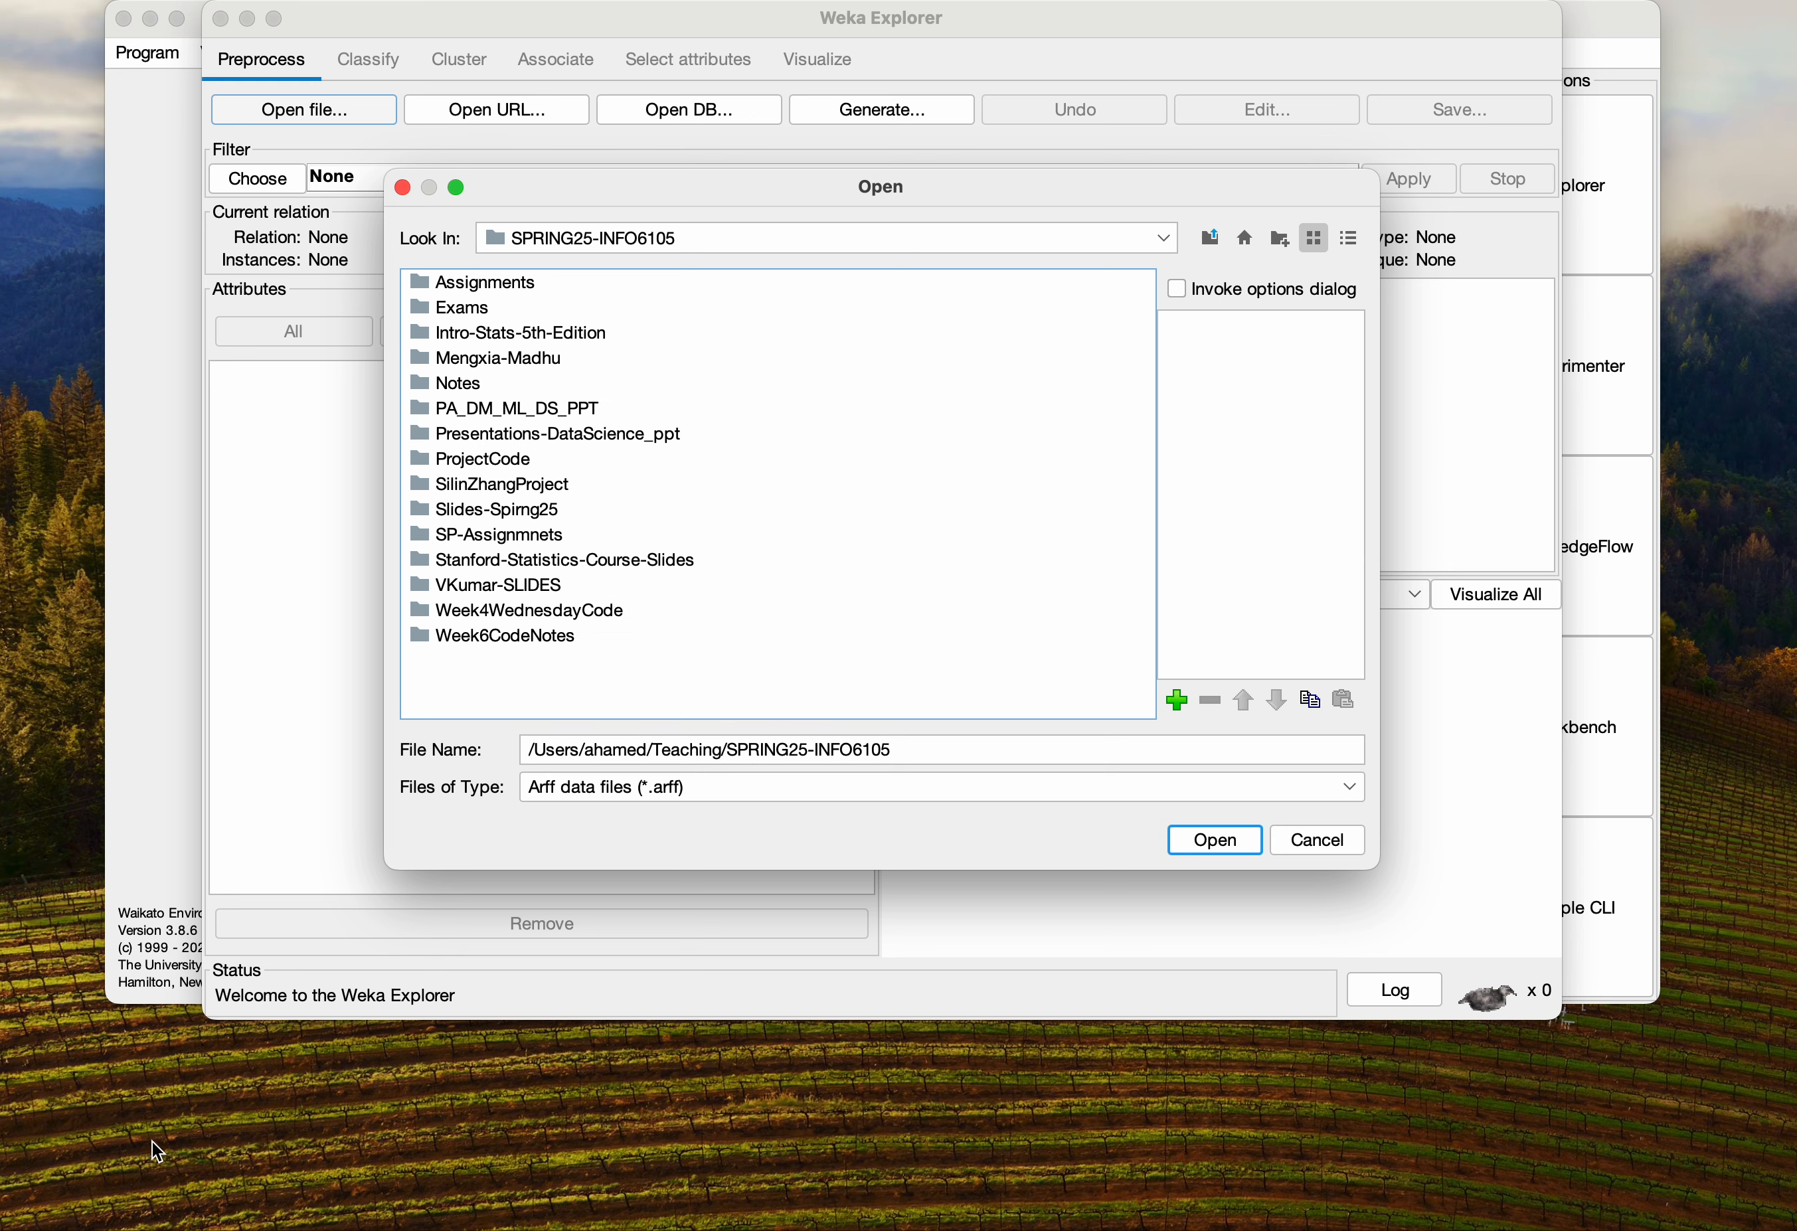
click(117, 1228)
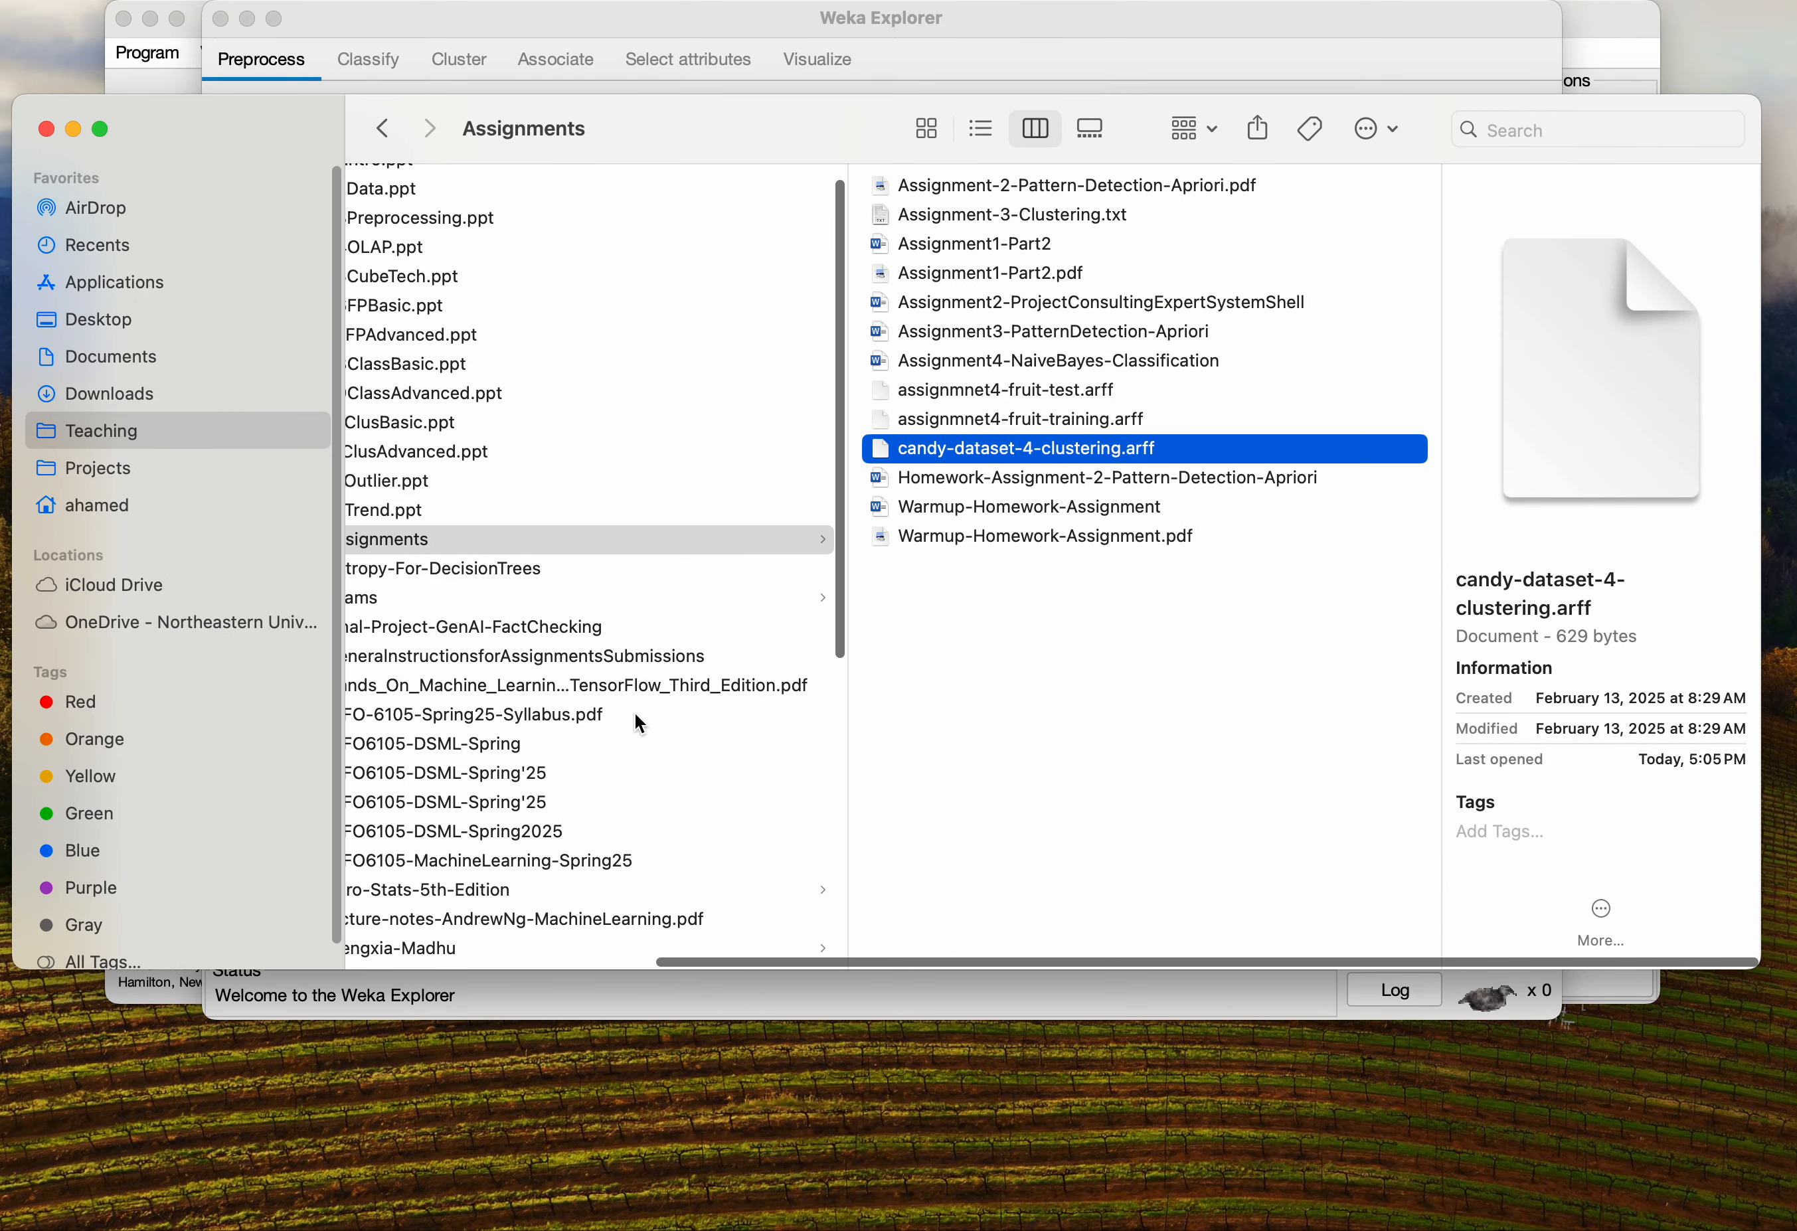
scroll(662, 710, left, 5)
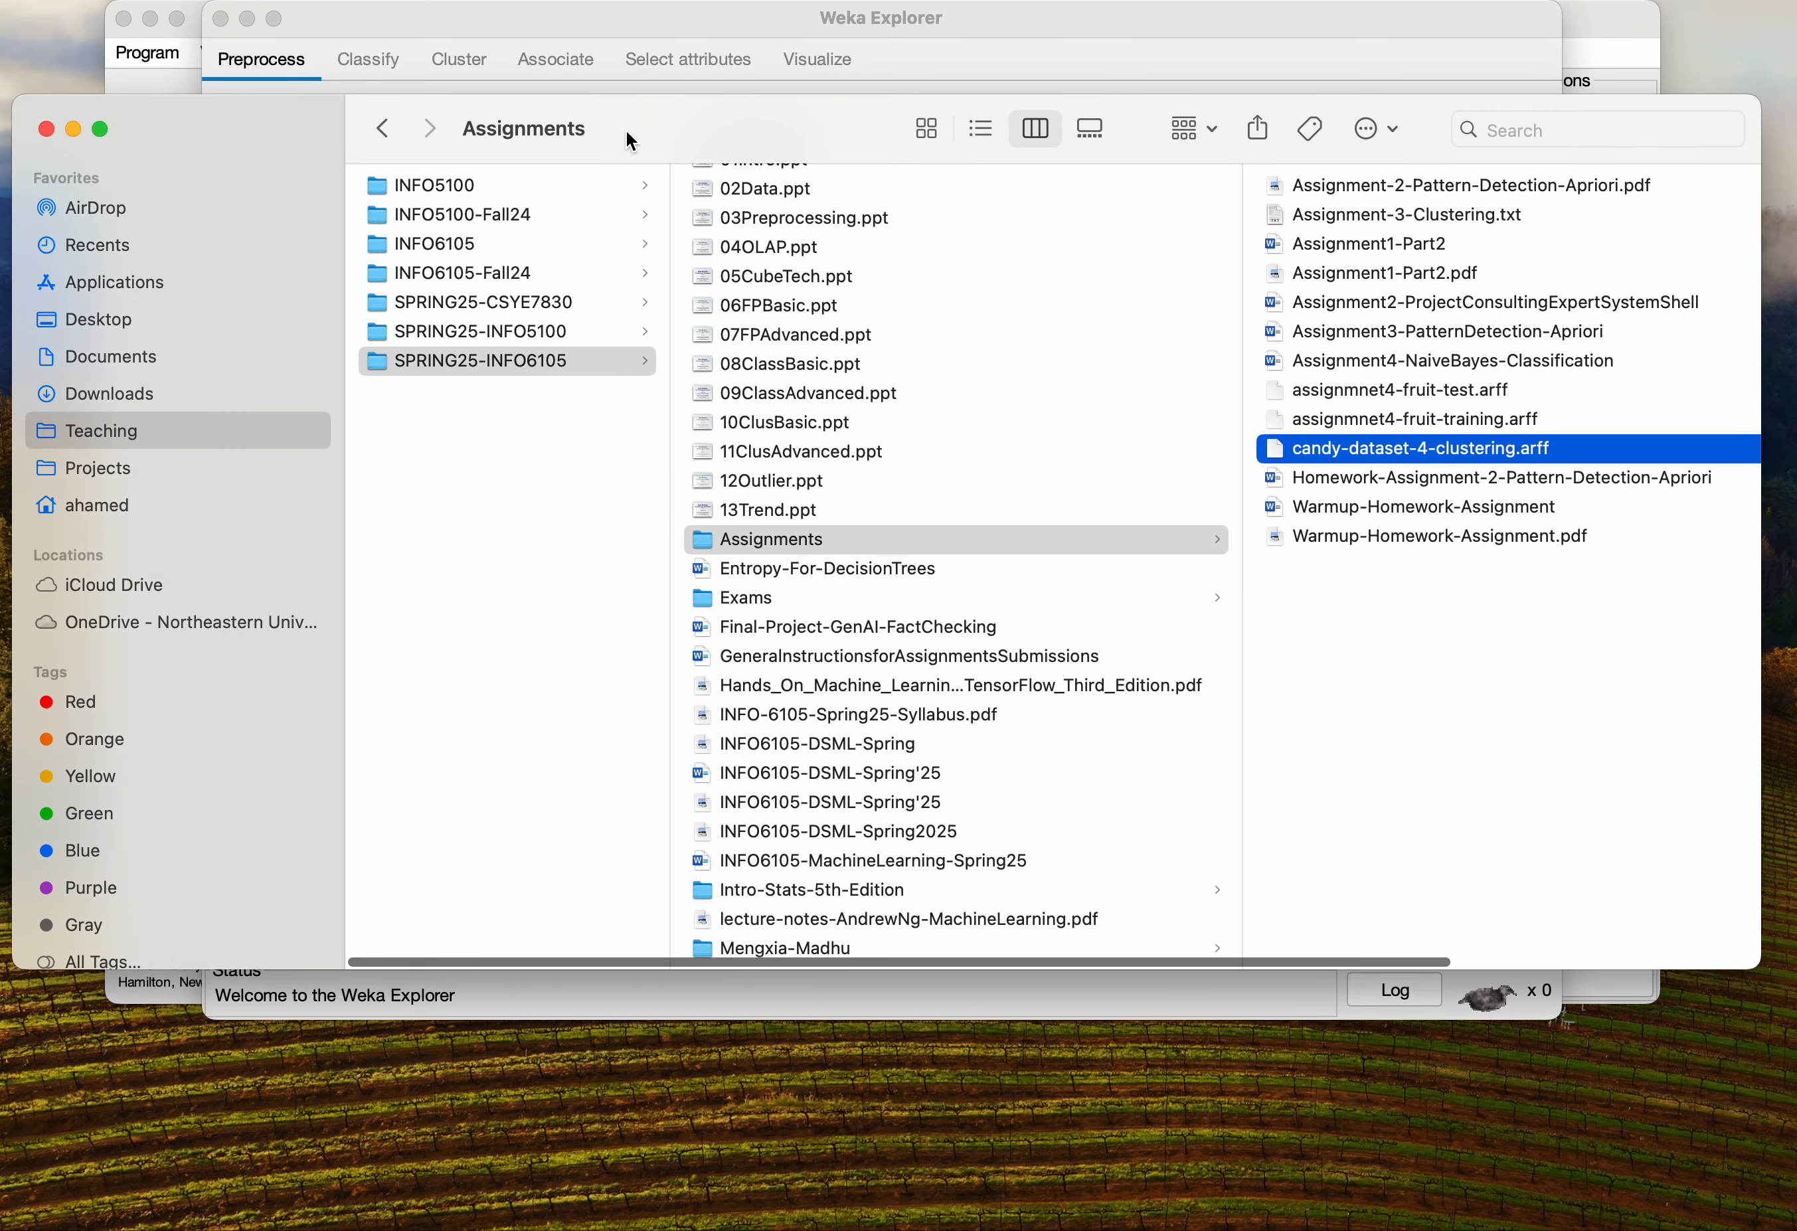
click(608, 22)
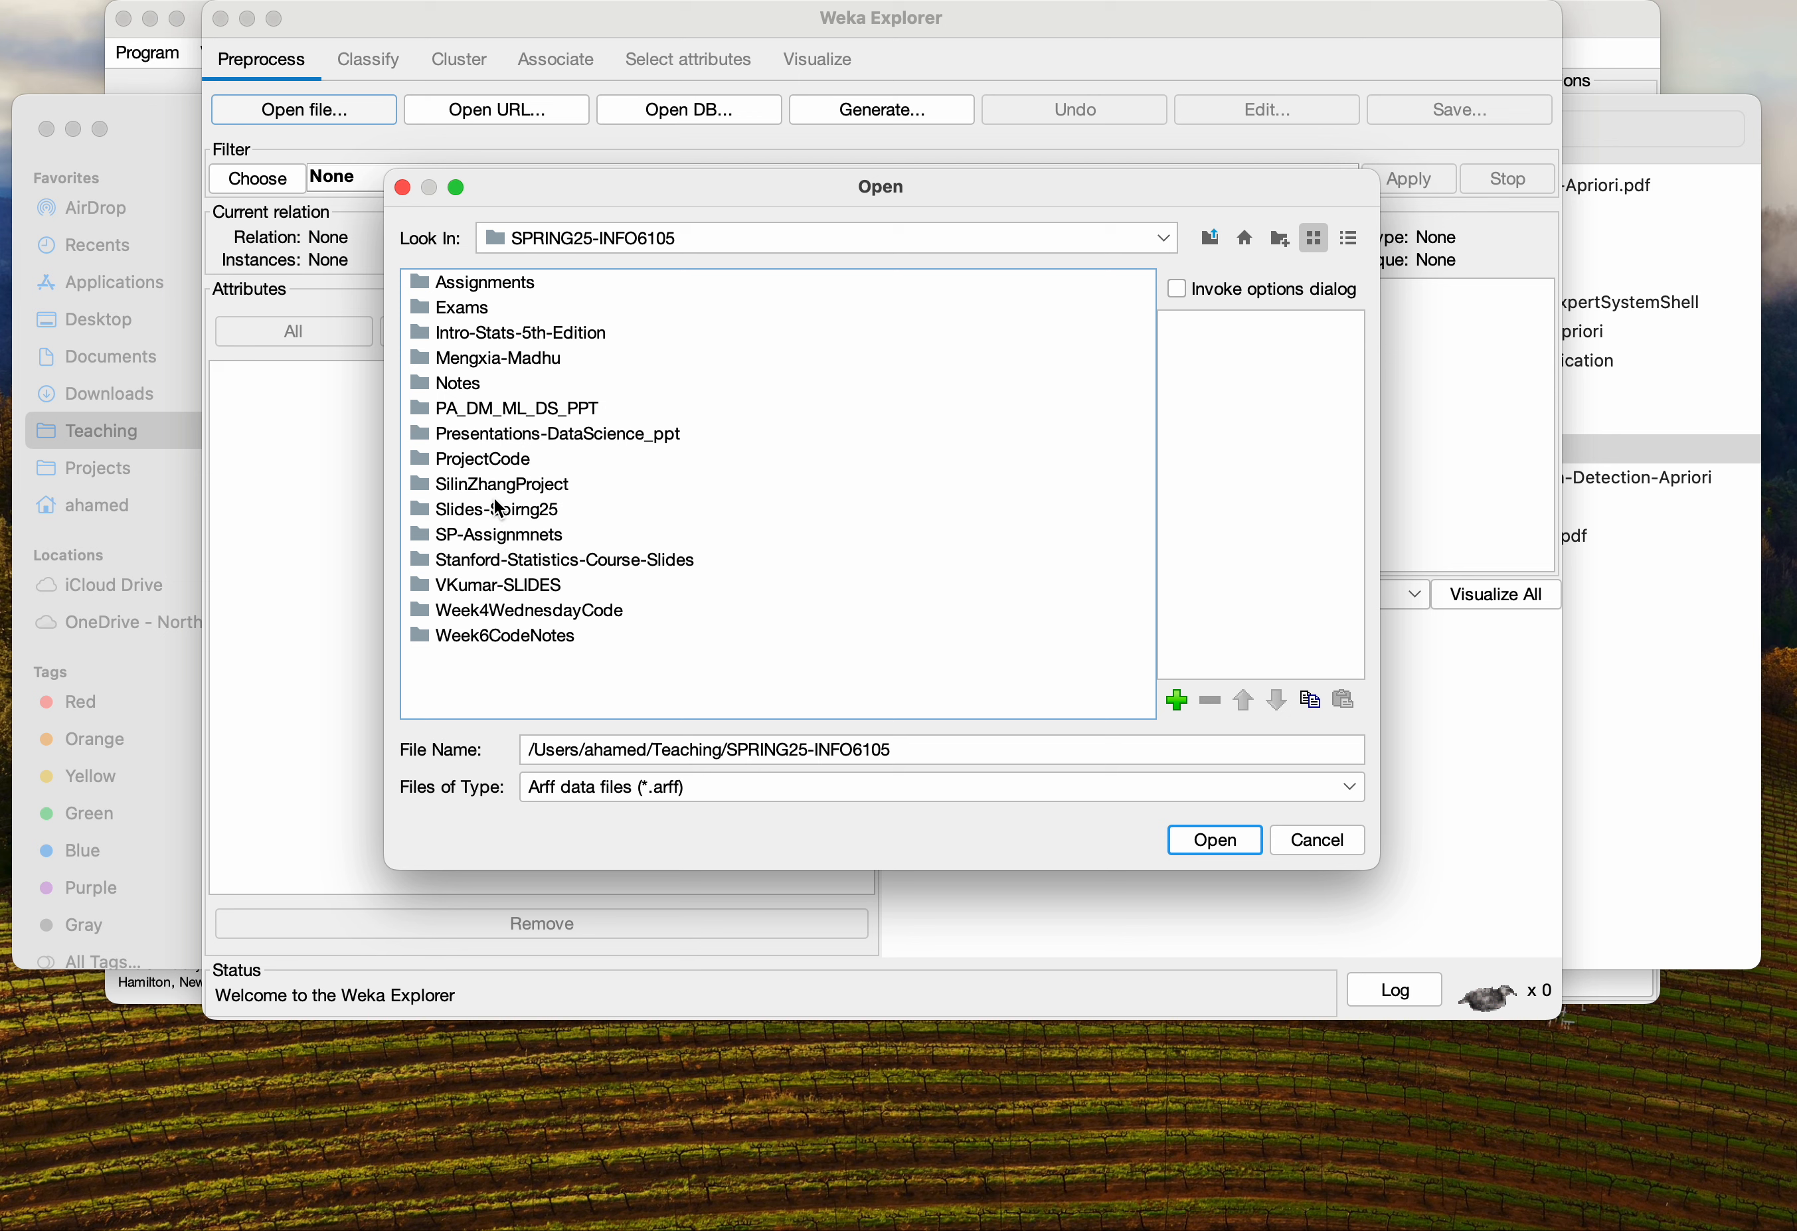
double_click(474, 283)
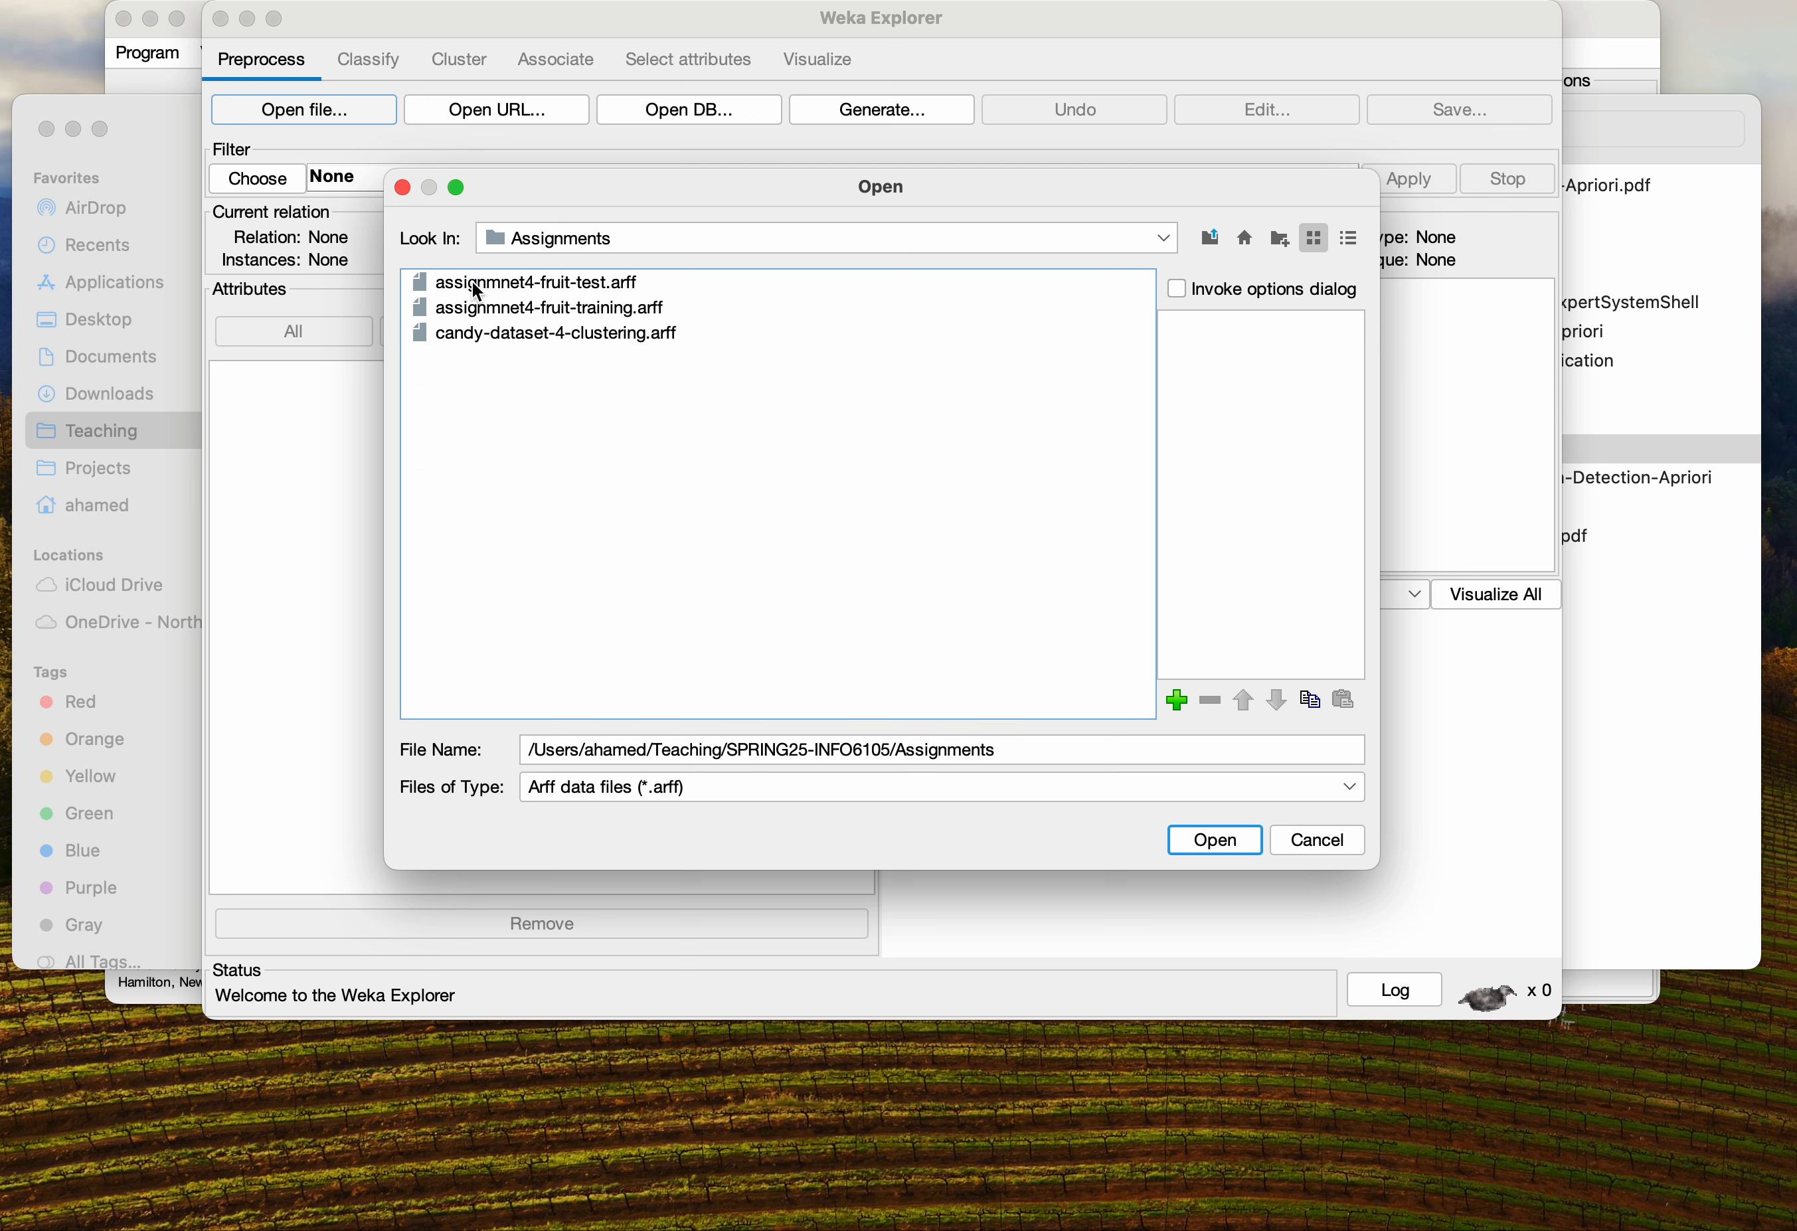
click(539, 338)
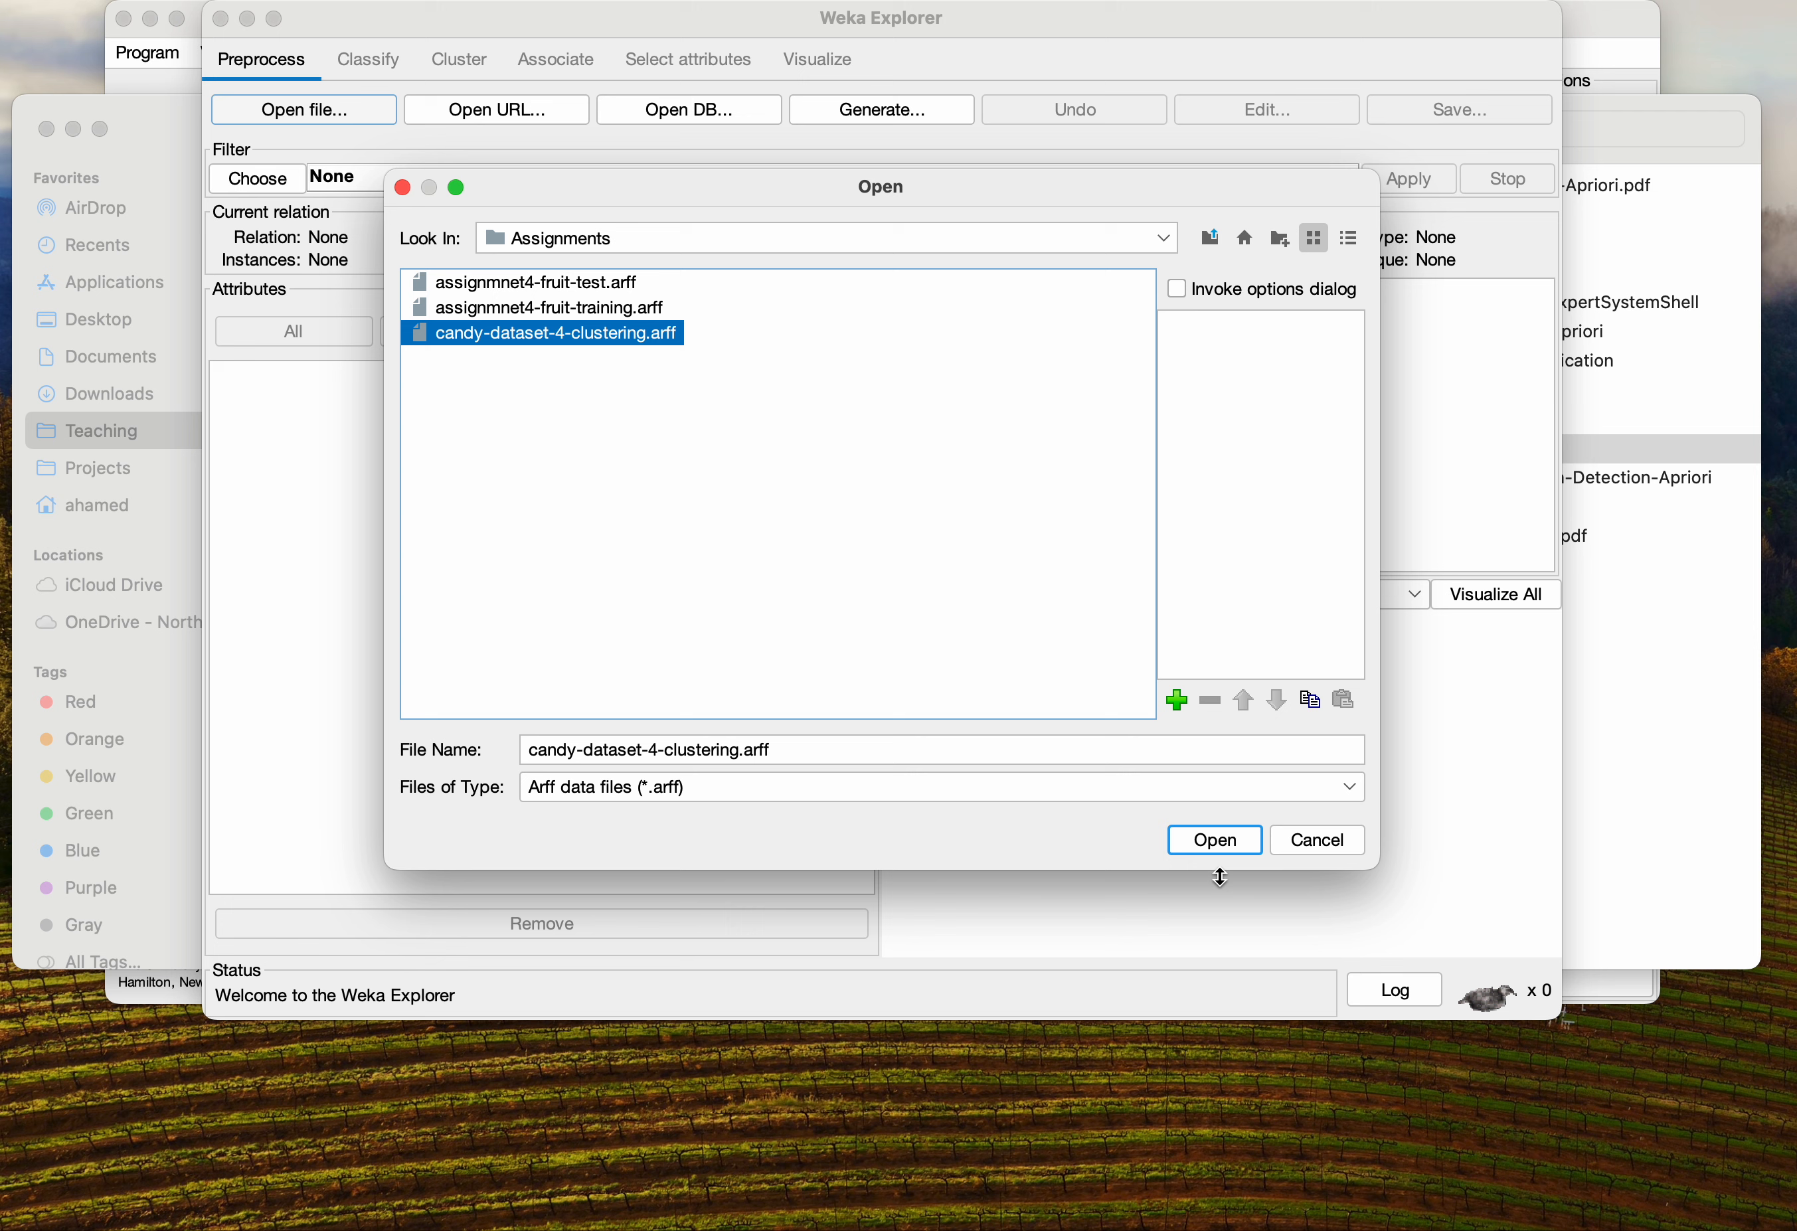
click(1226, 841)
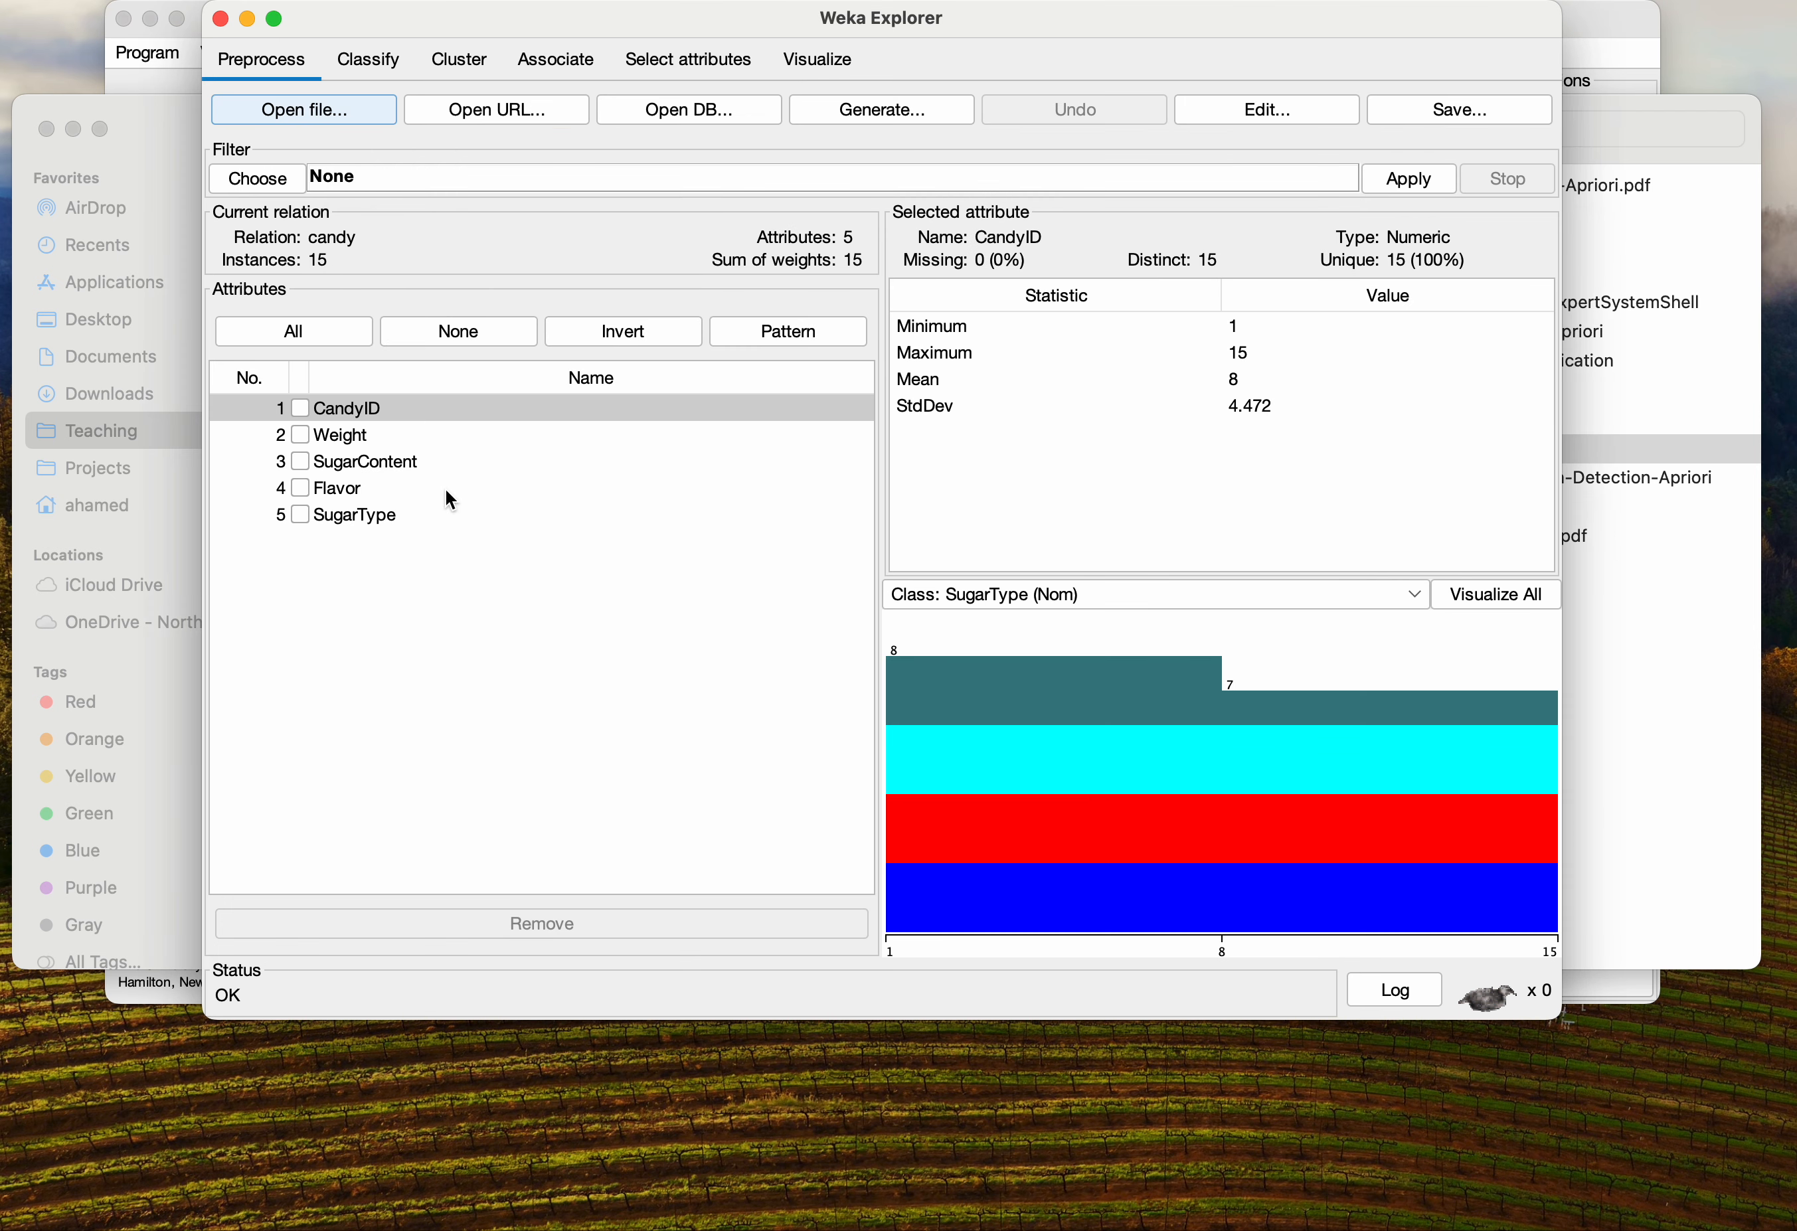
Tick the Weight and SugarContent attributes and enlarge the Explorer window
click(298, 435)
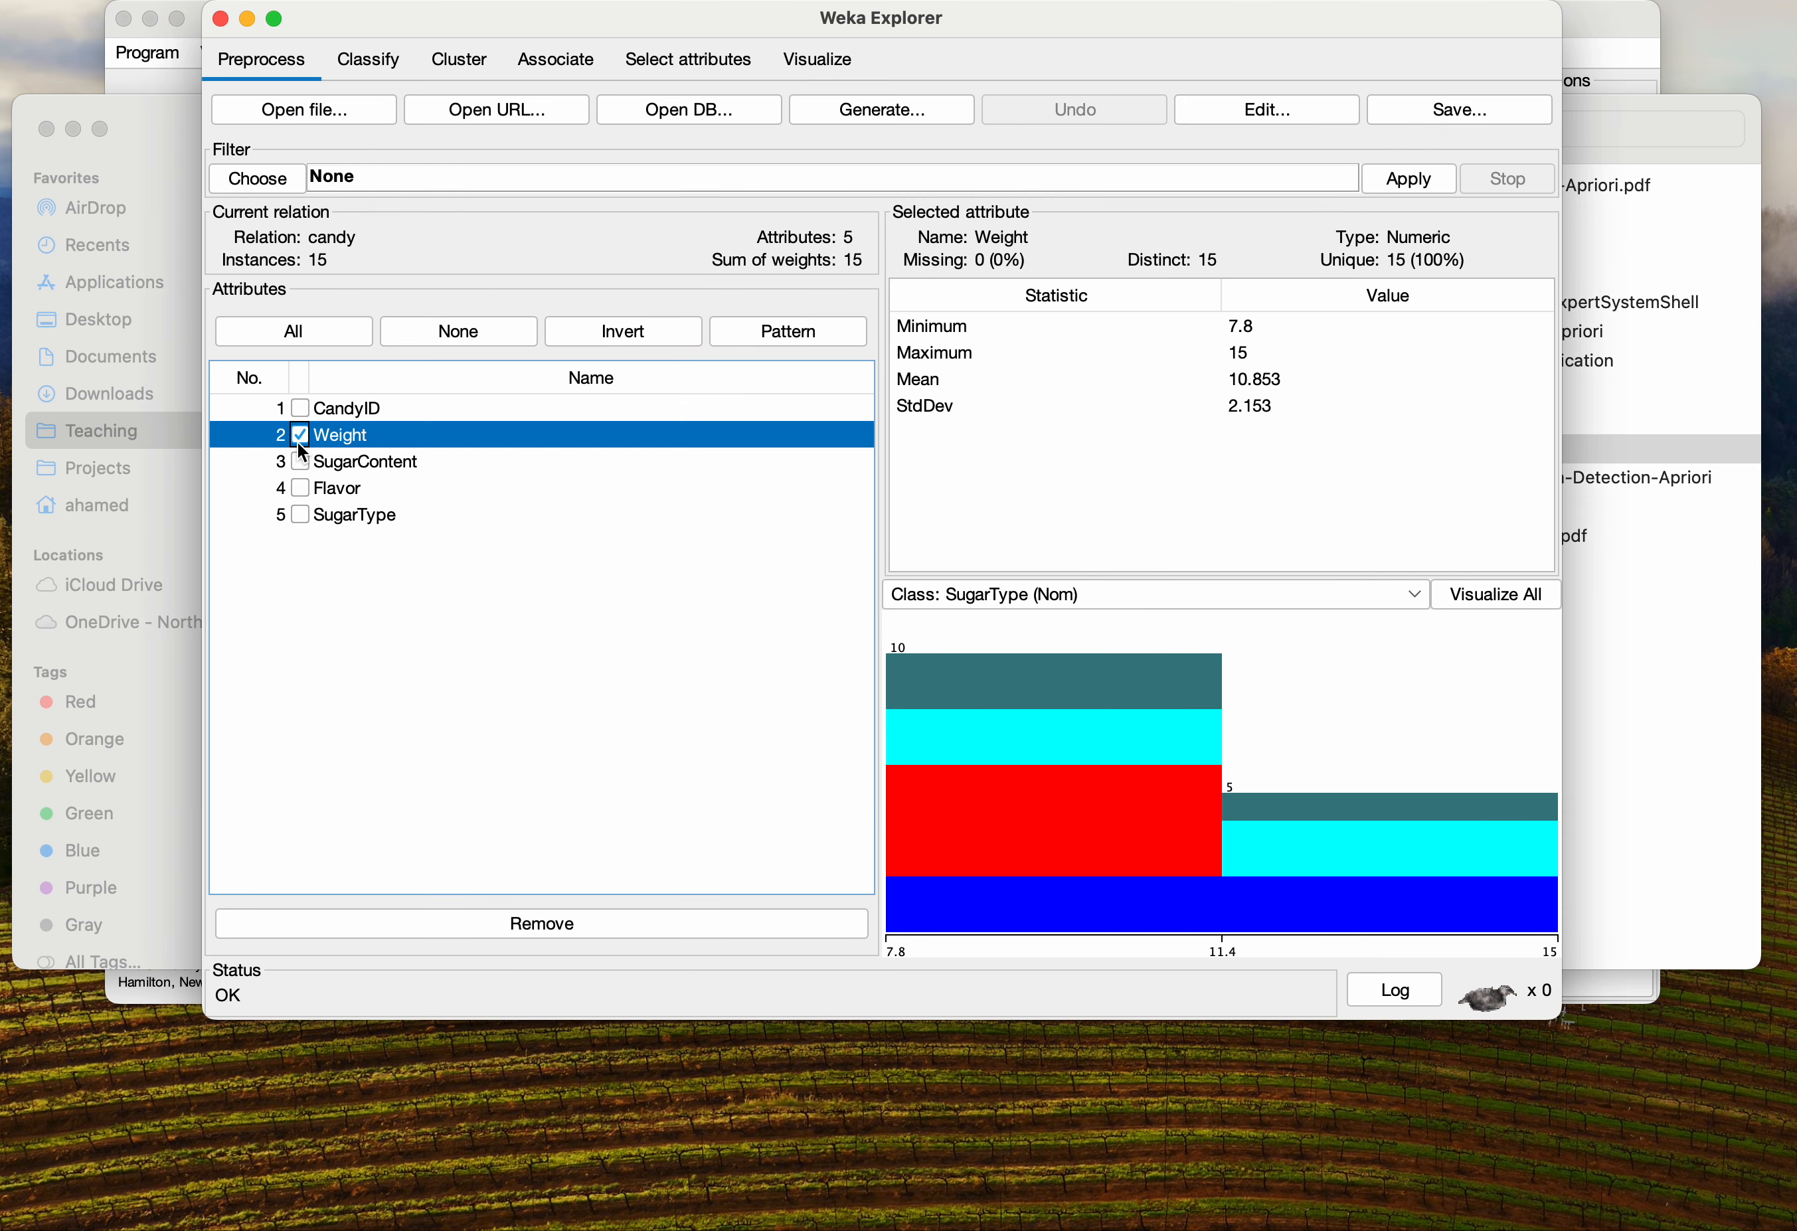
click(302, 462)
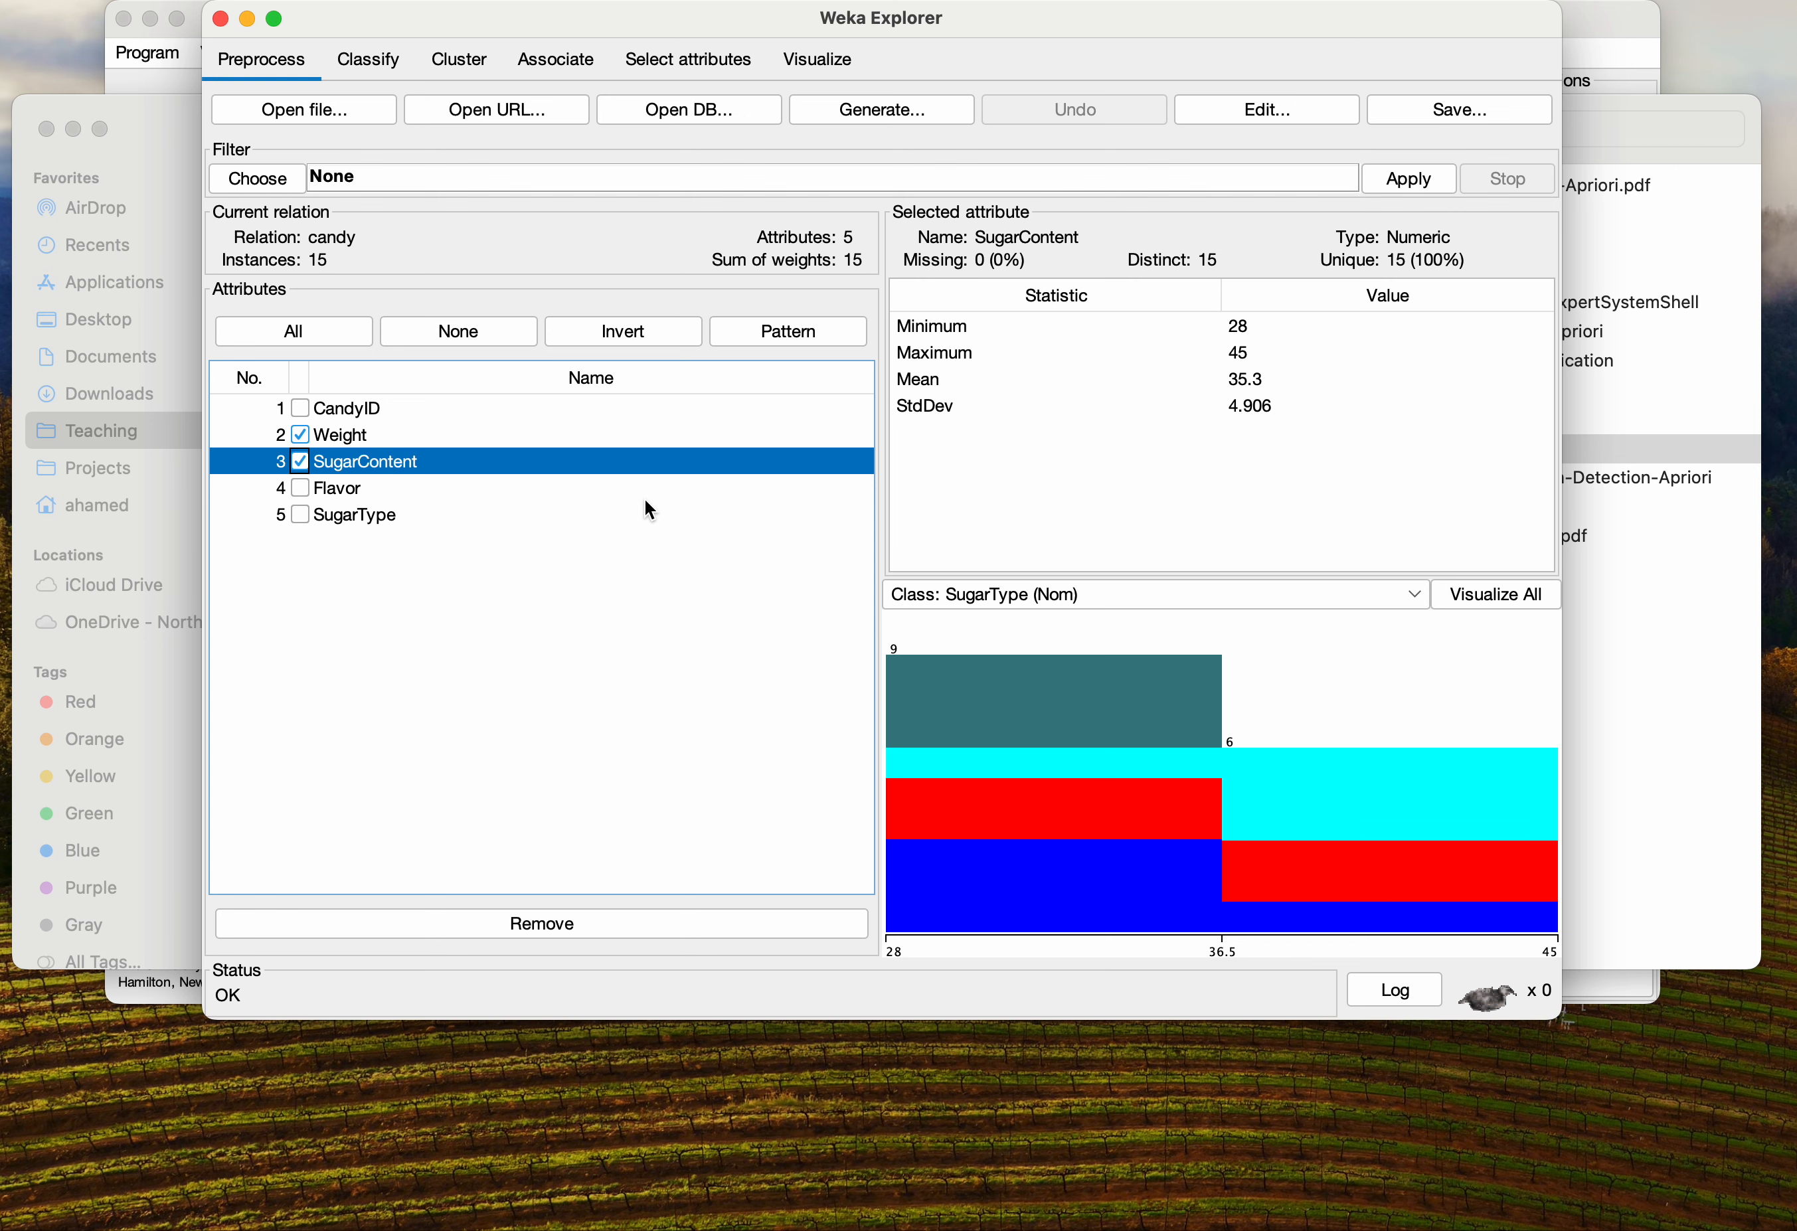
drag(1560, 1018, 1796, 1096)
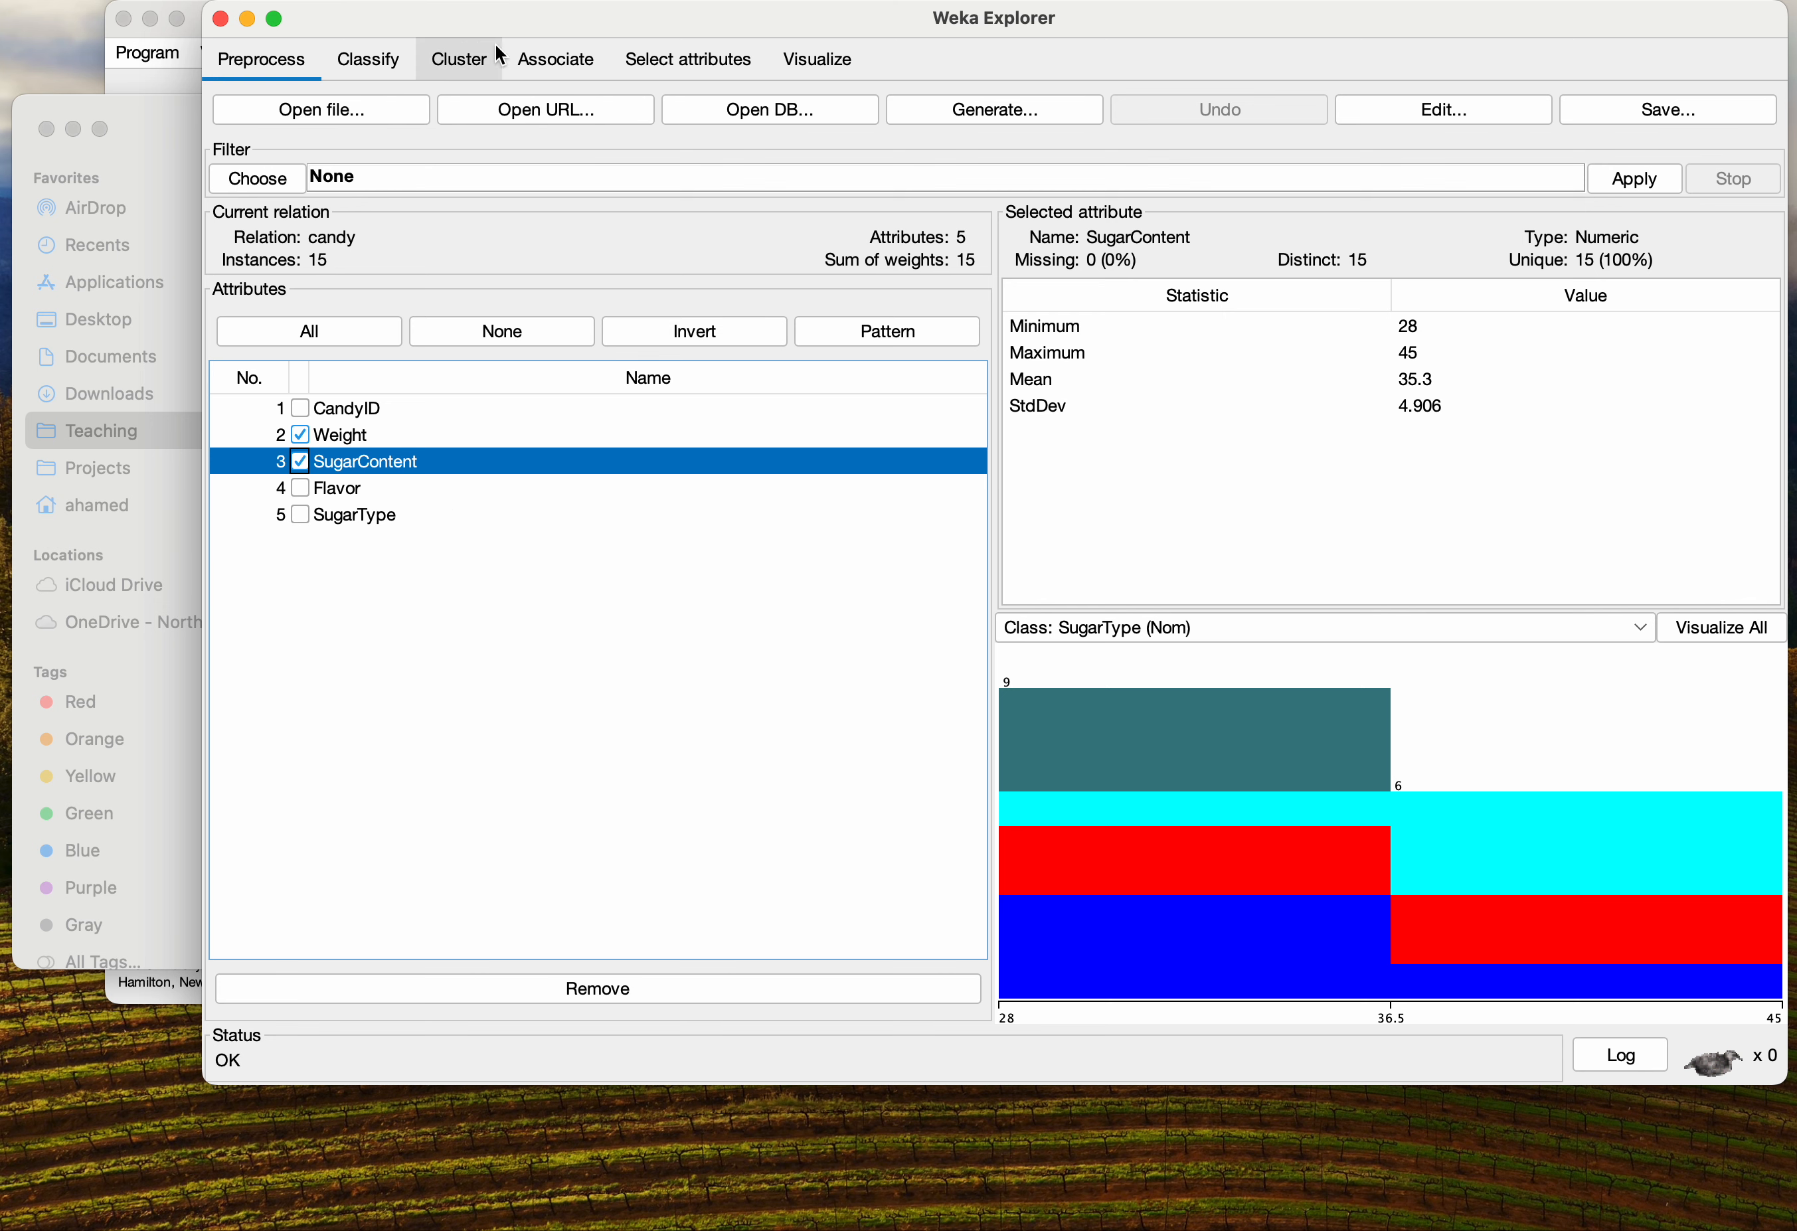
Review the statistics of the Flavor, Weight and SugarContent attributes
click(468, 69)
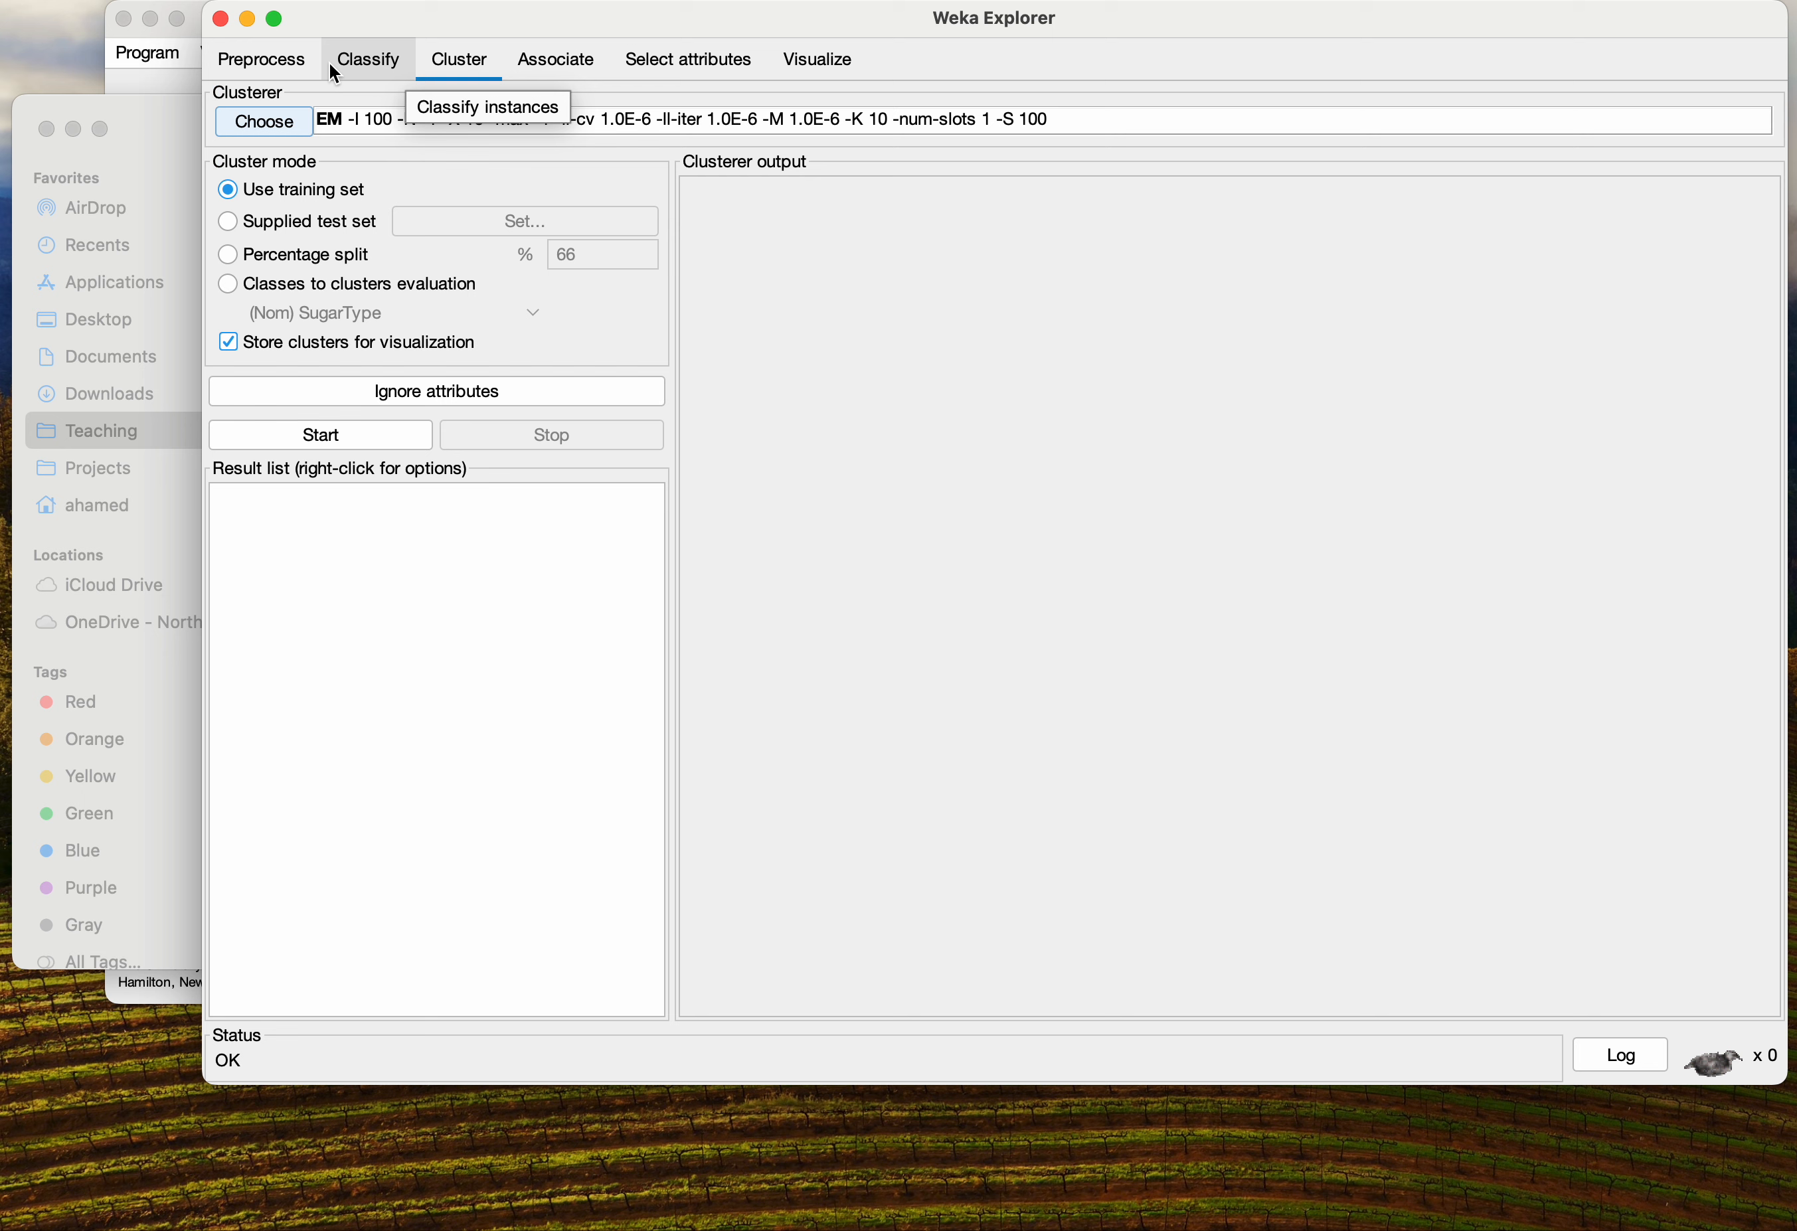
click(281, 62)
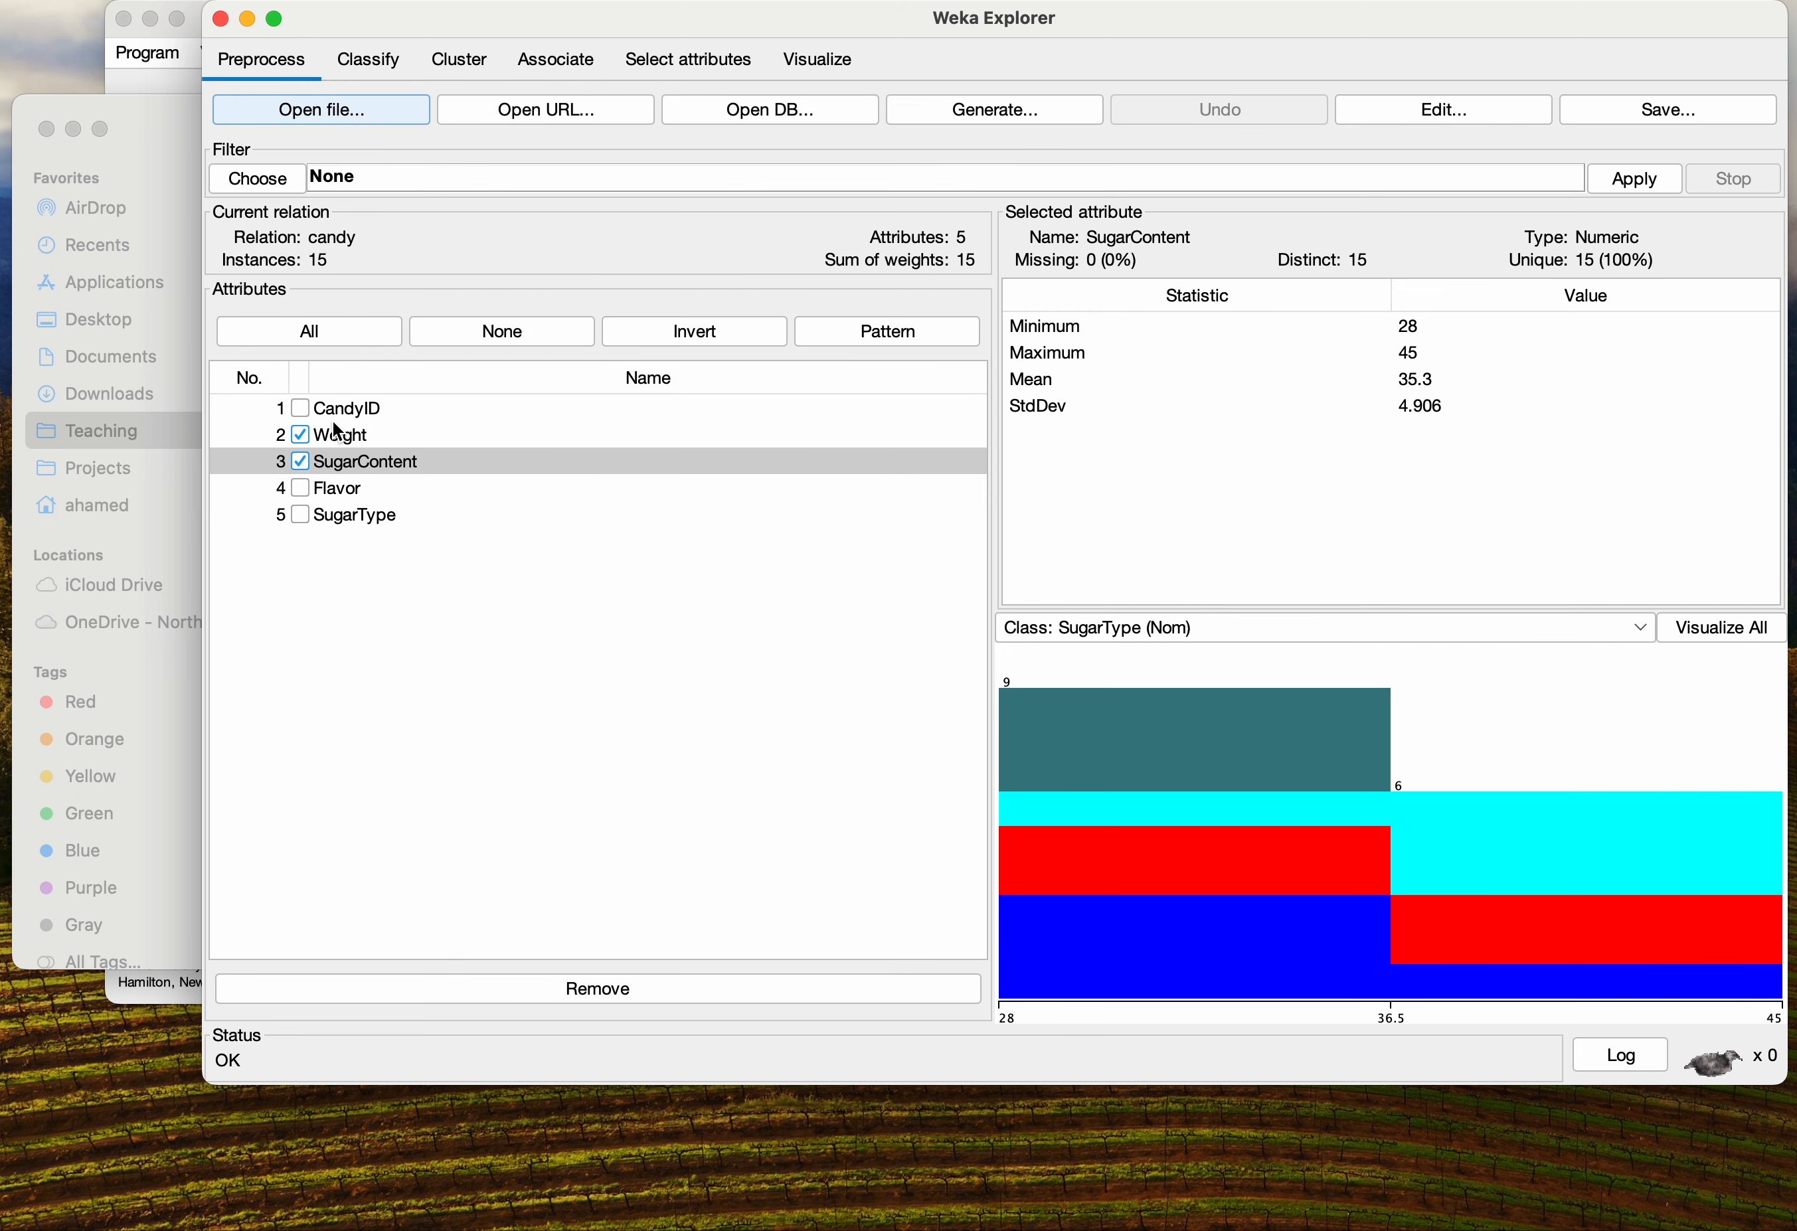
click(345, 491)
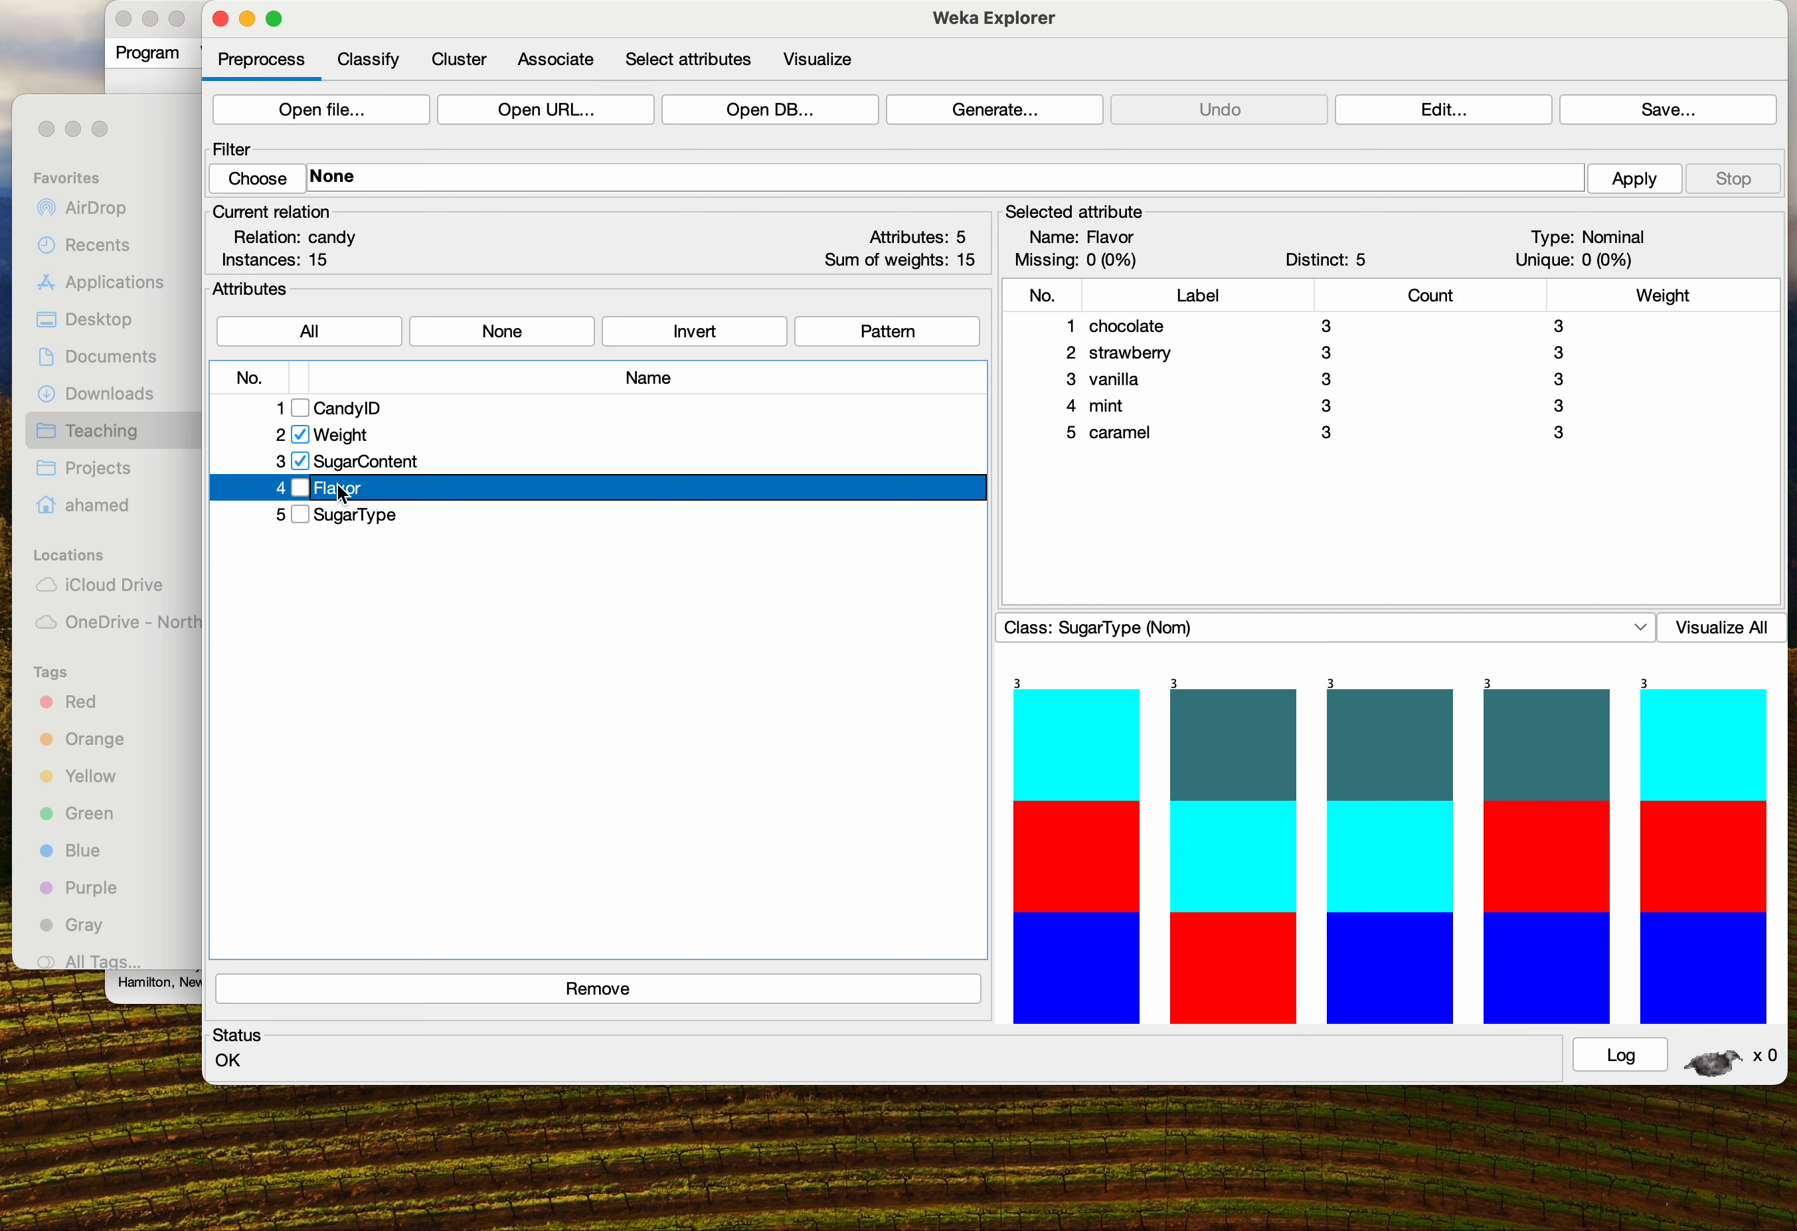
click(380, 464)
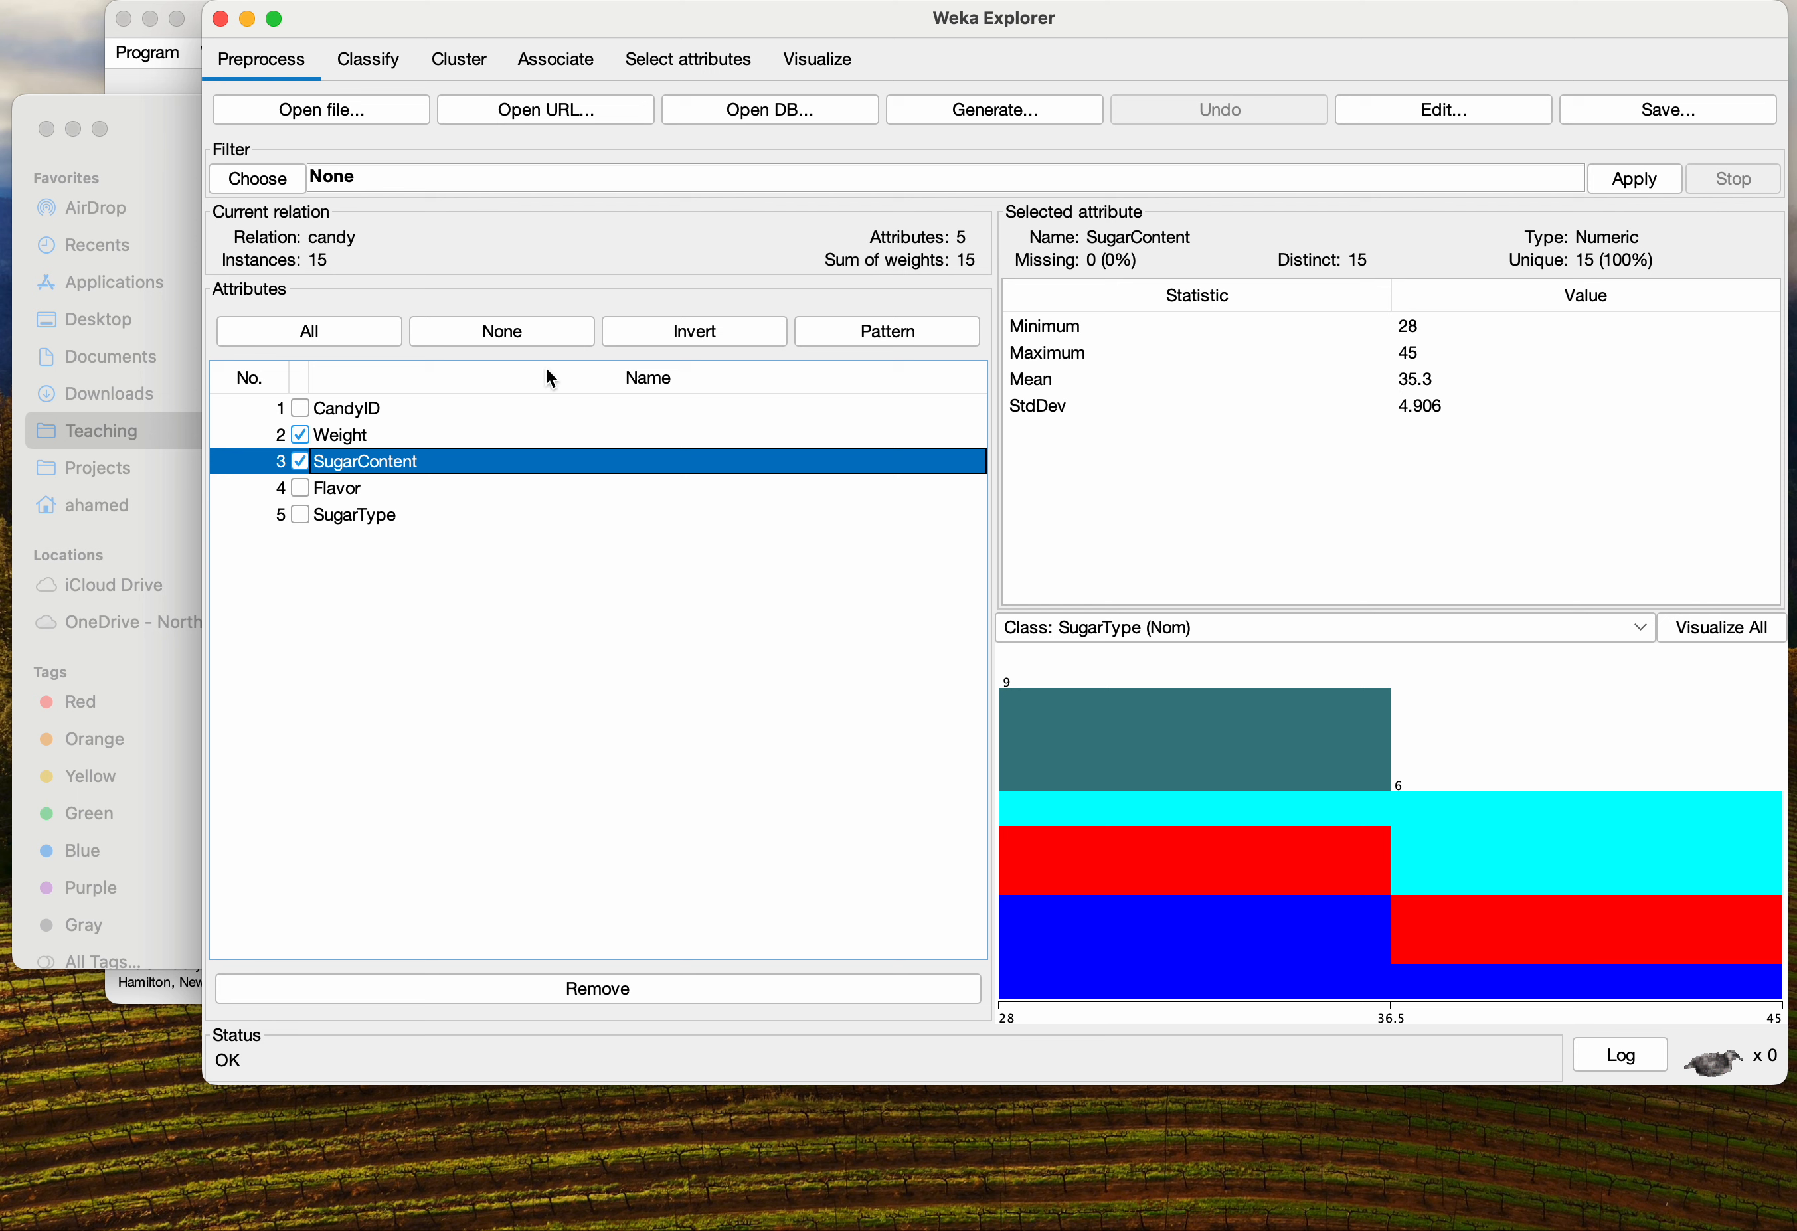
click(358, 429)
click(358, 463)
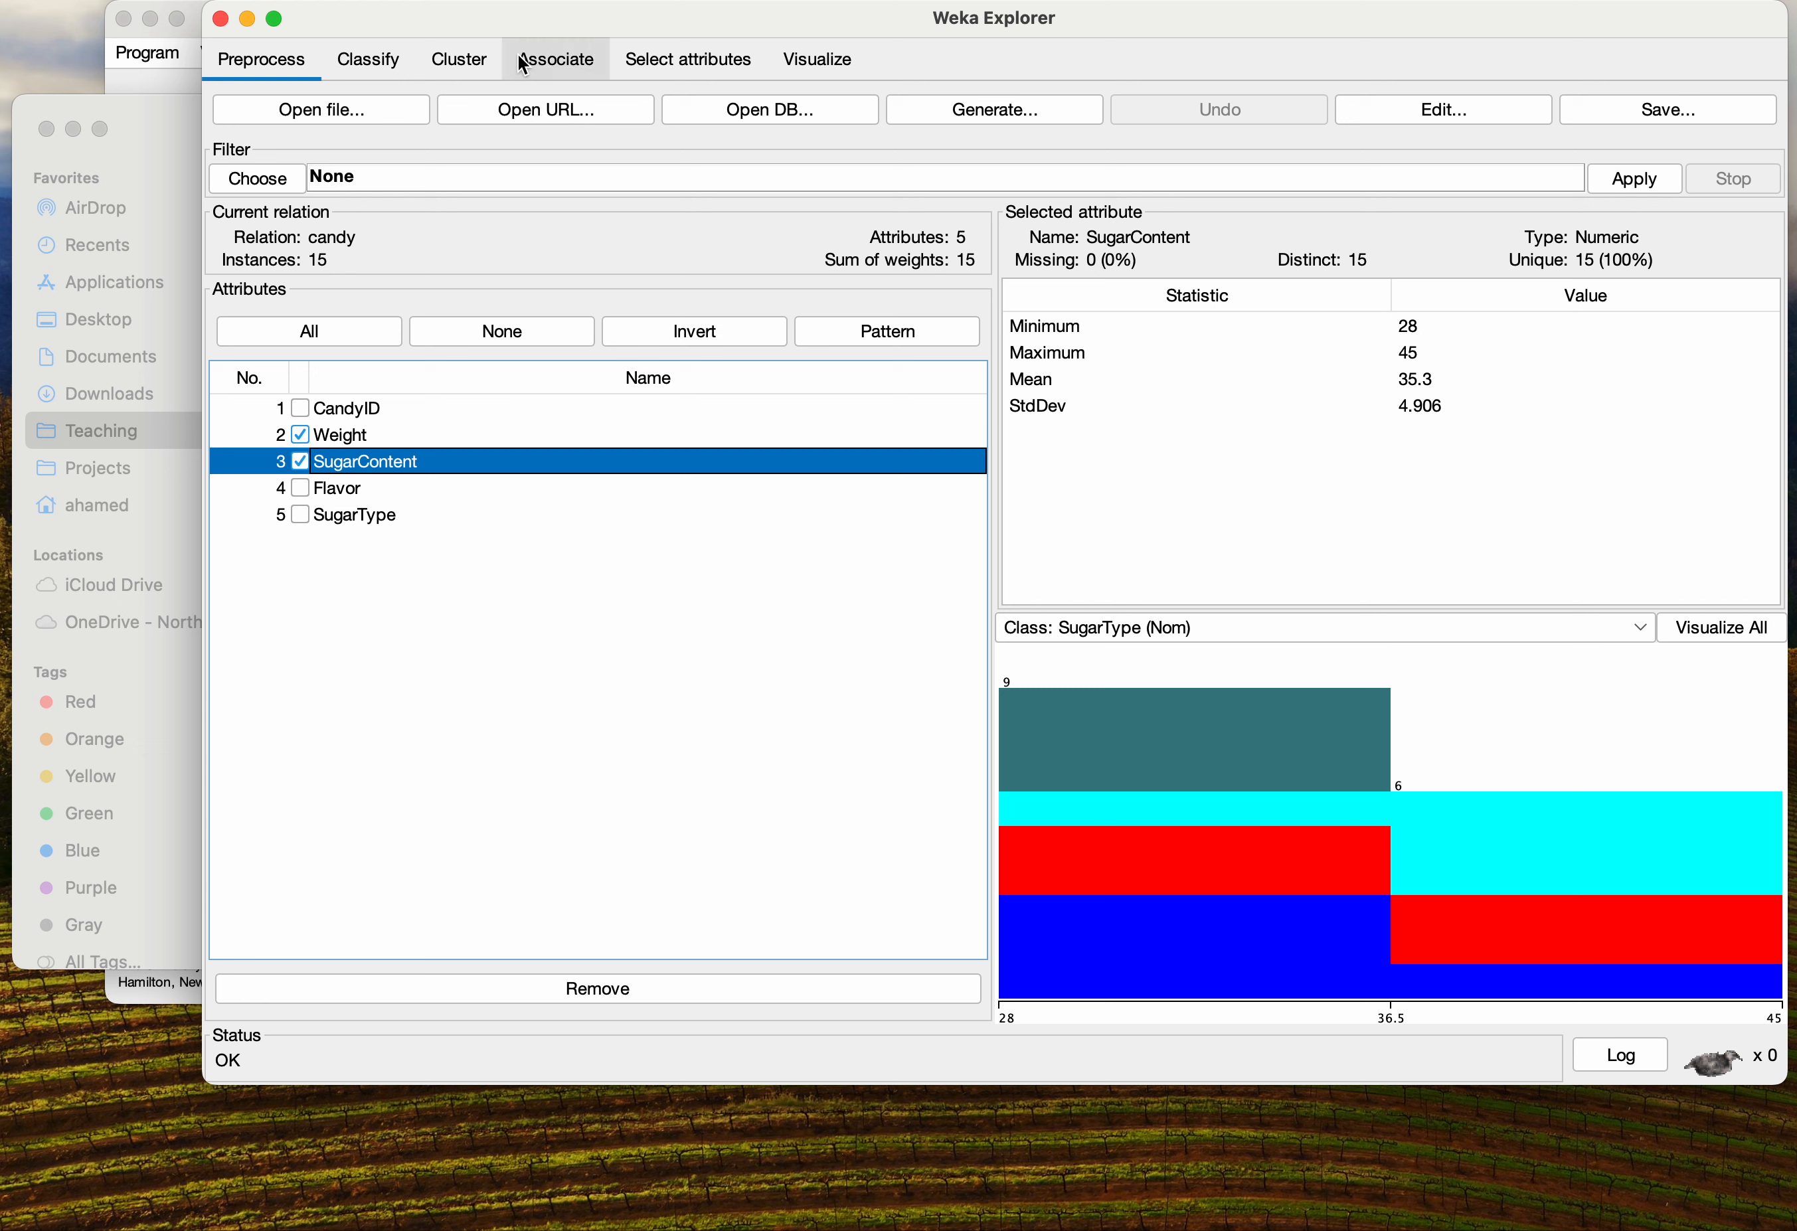
Open the default EM clusterer's options in the clustering panel and close them
click(457, 58)
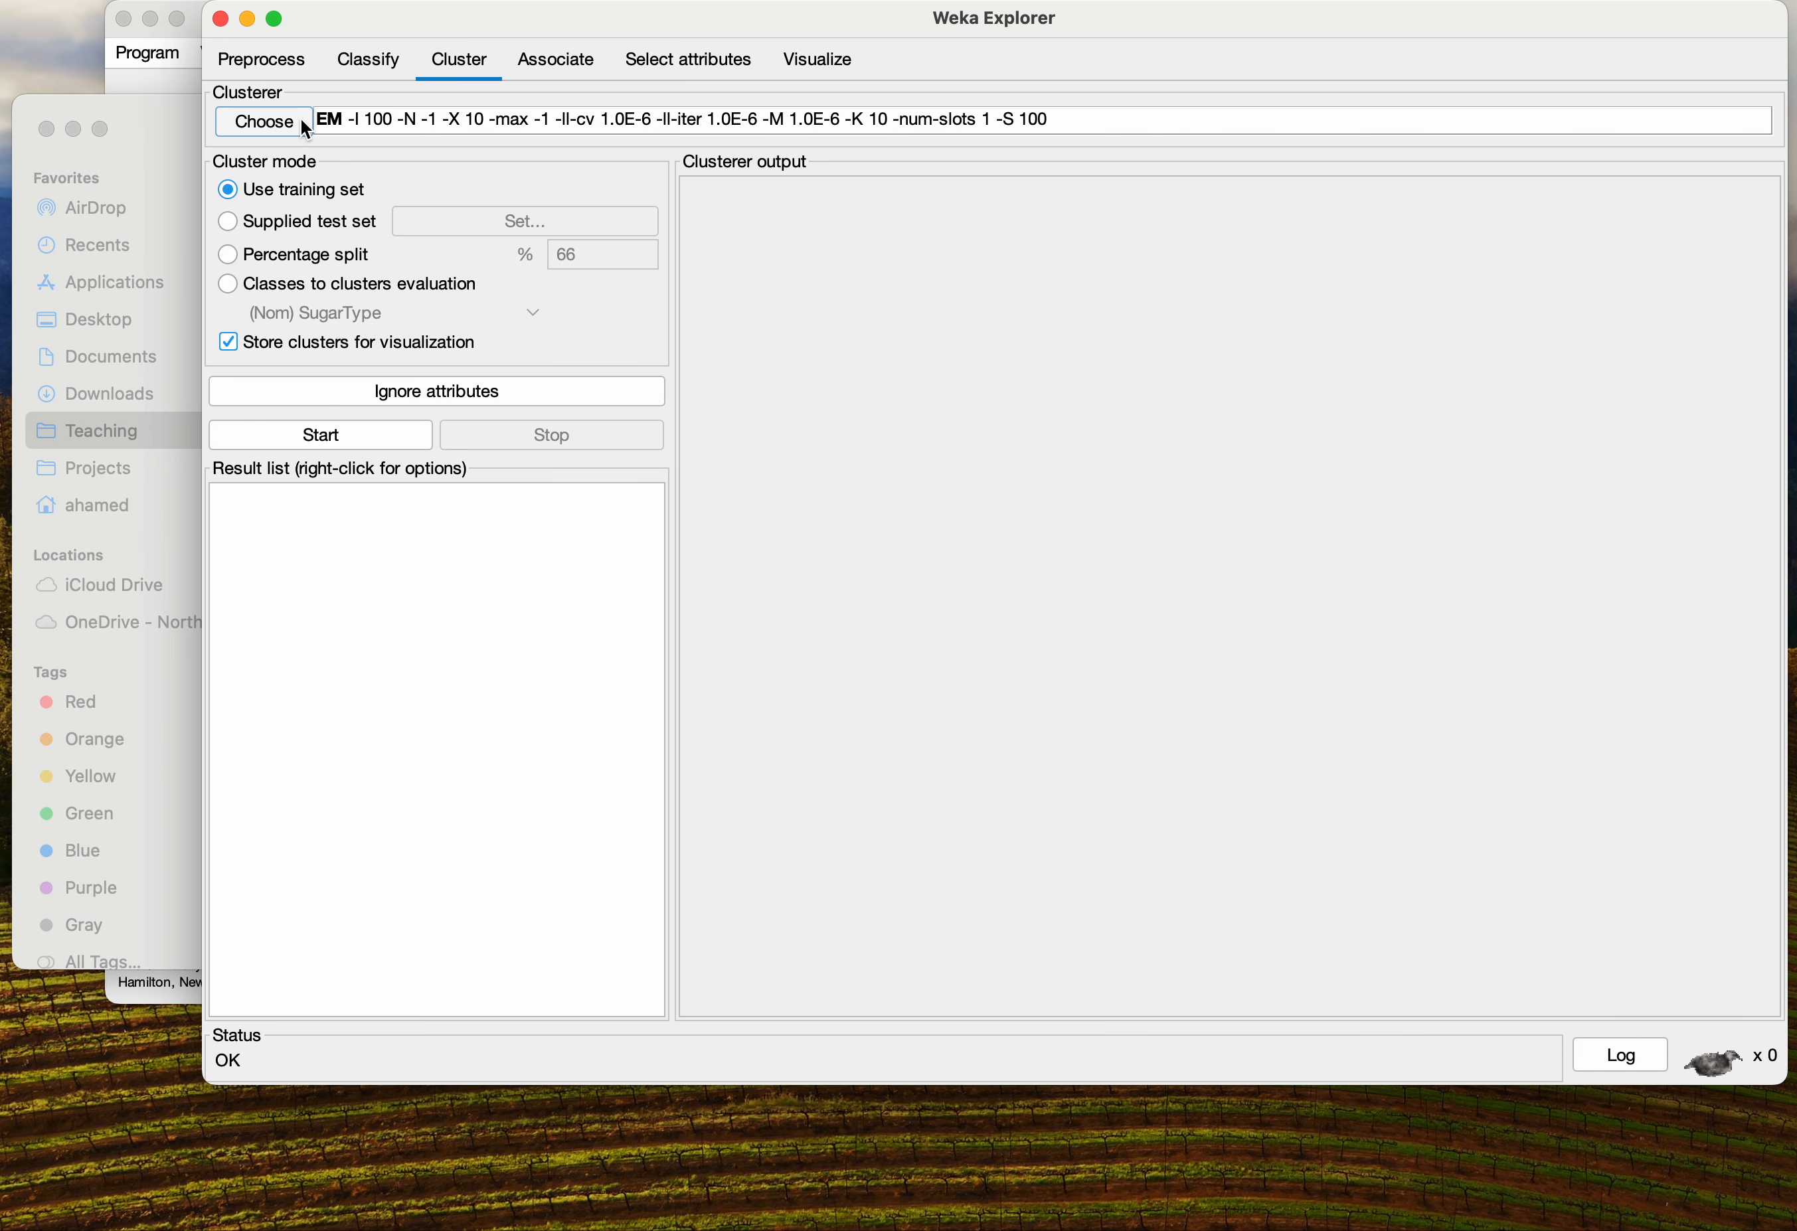
click(347, 123)
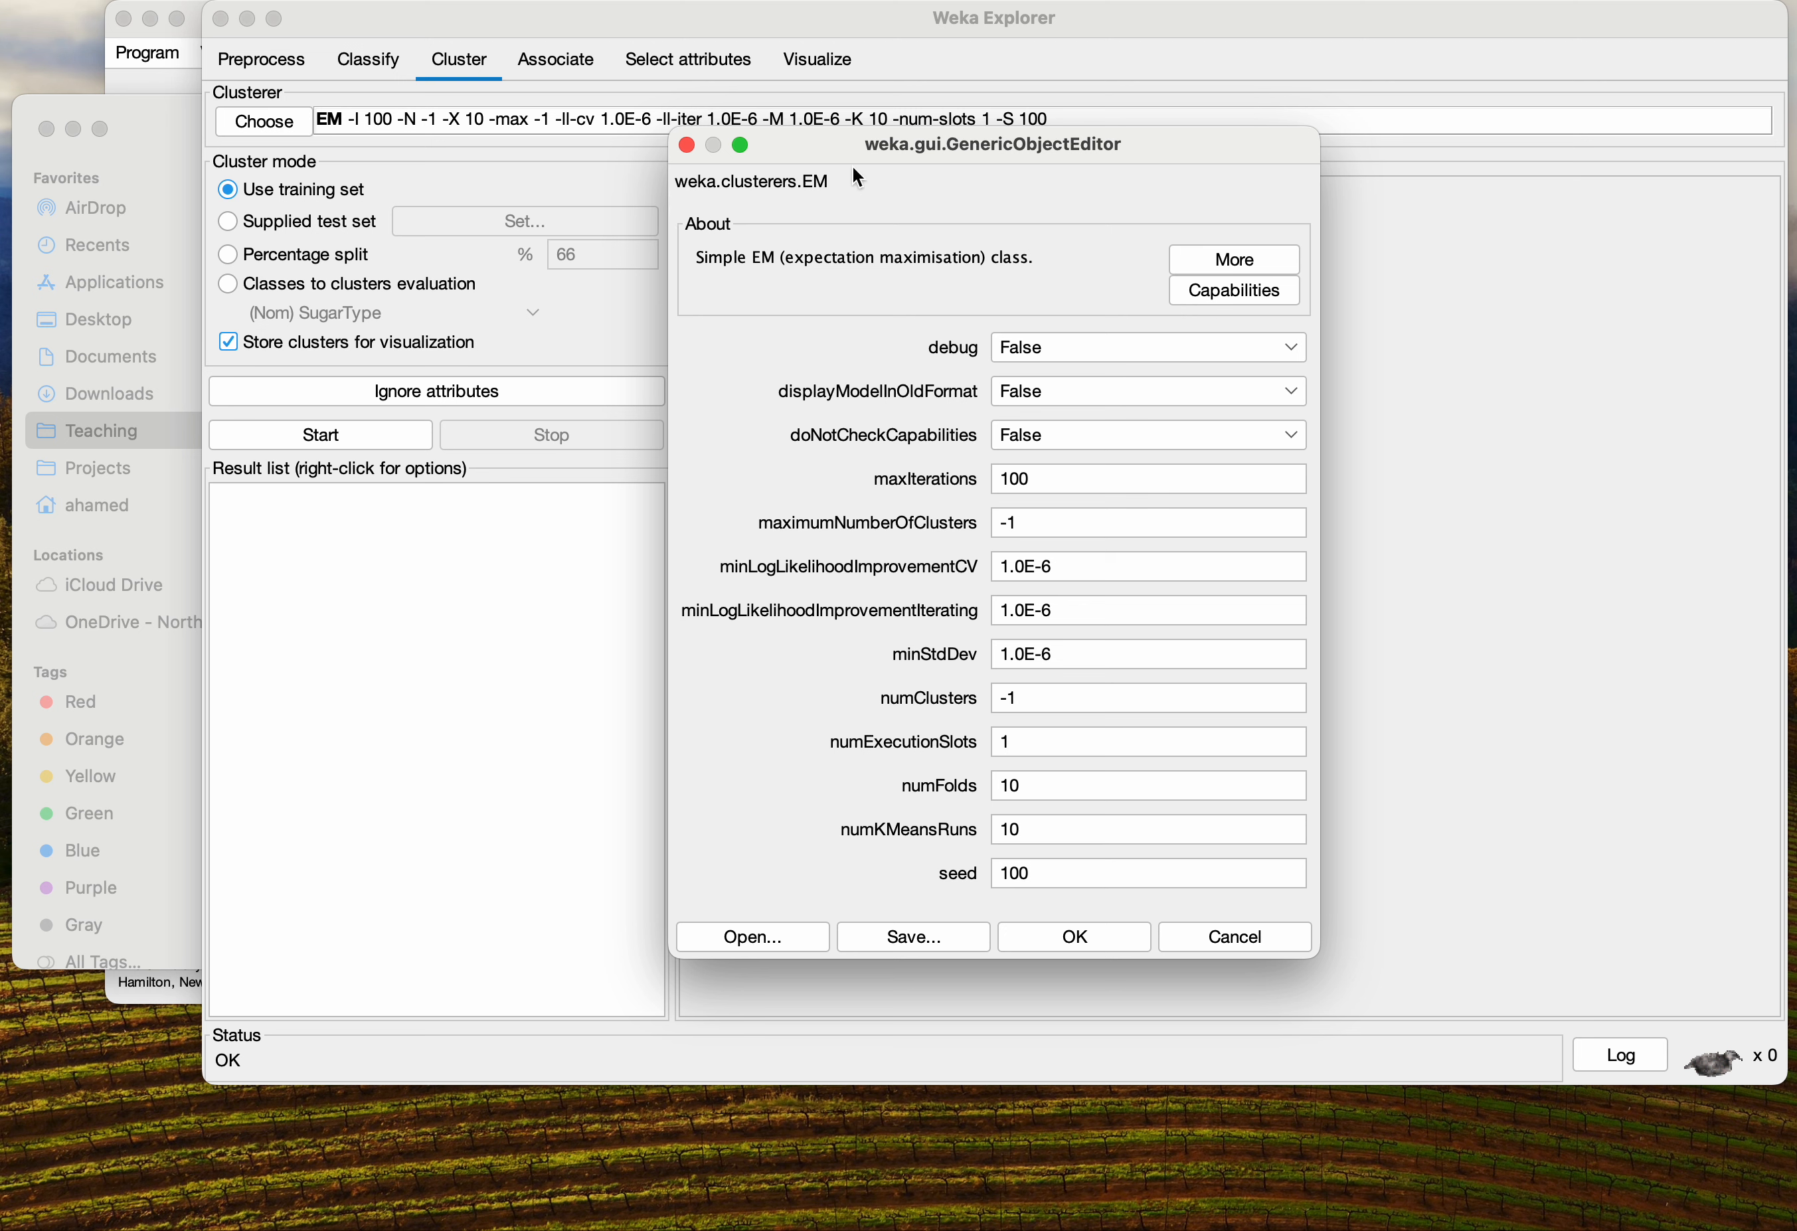
click(688, 146)
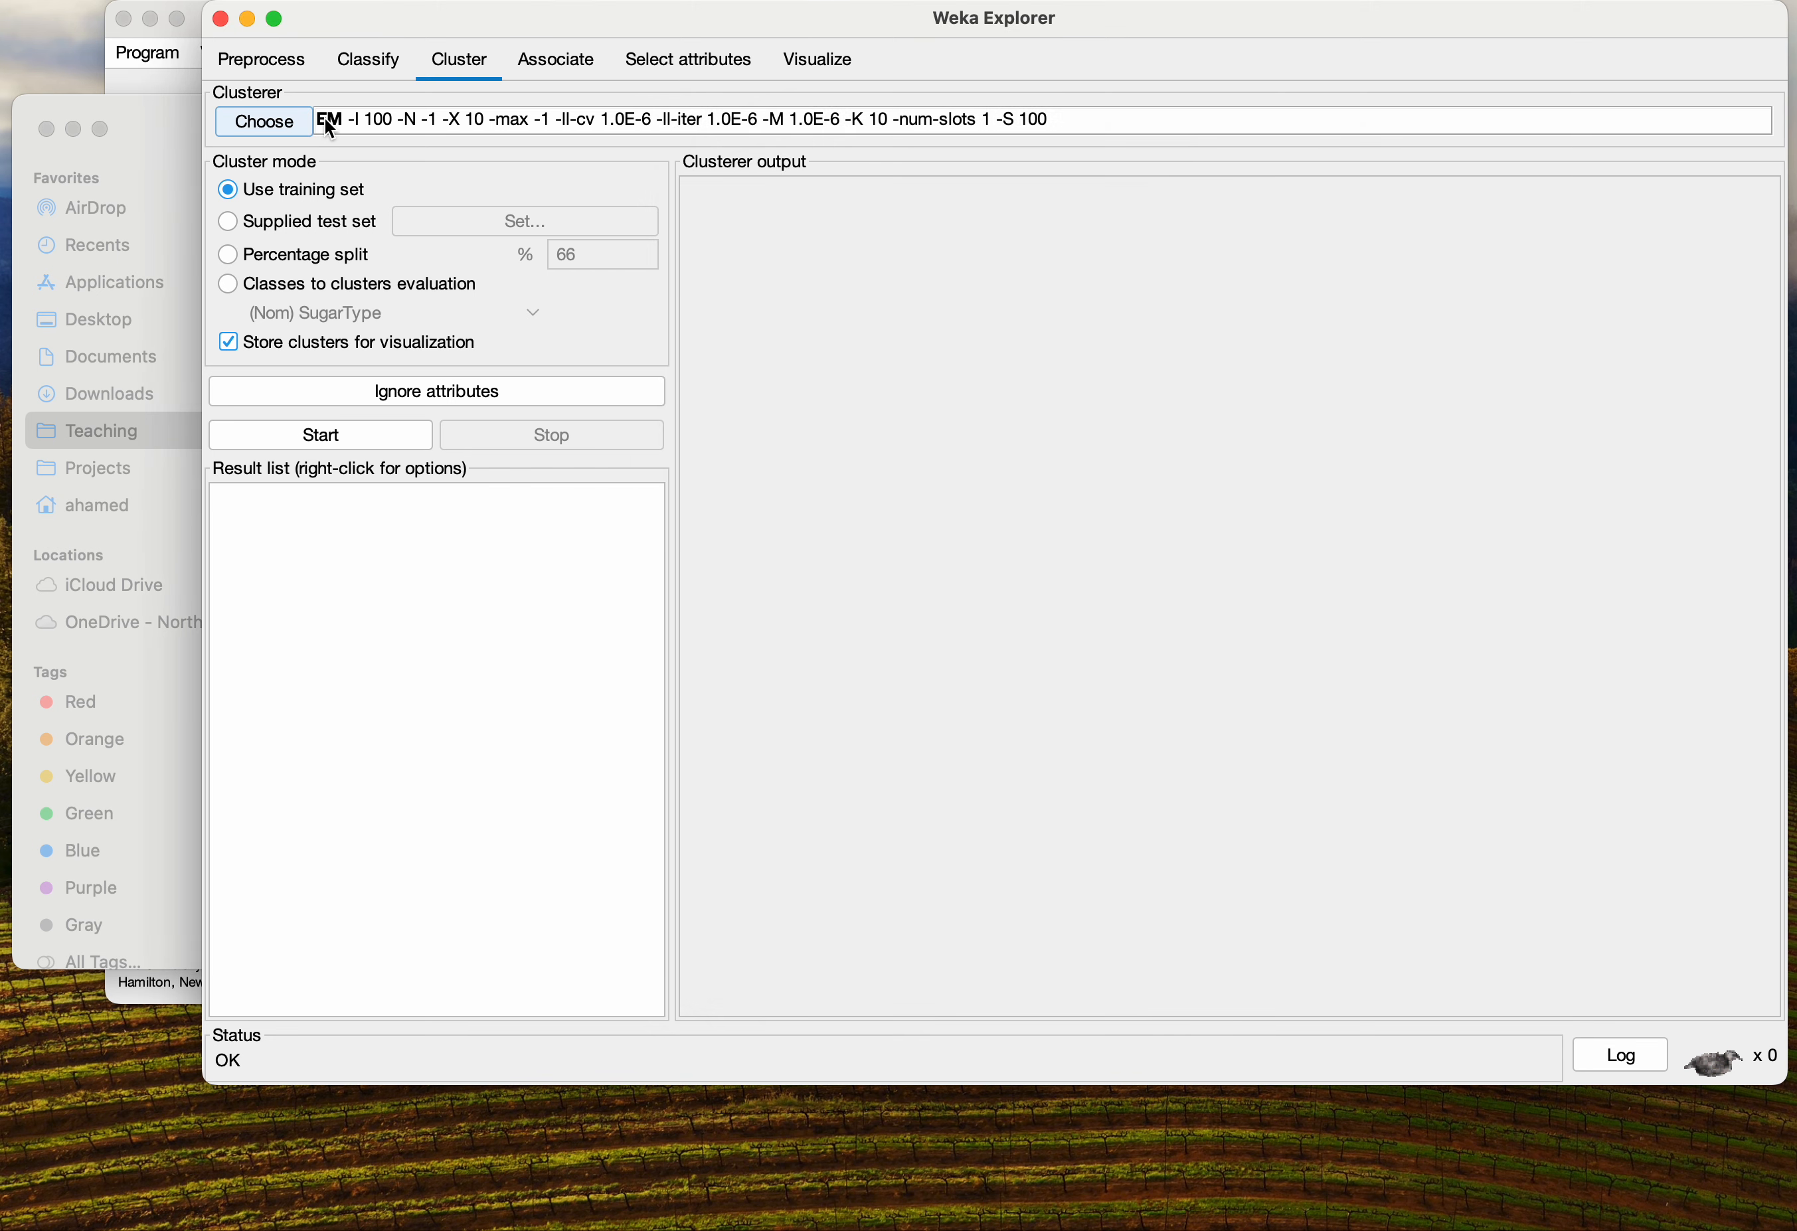
Select the SimpleKMeans clusterer
click(286, 125)
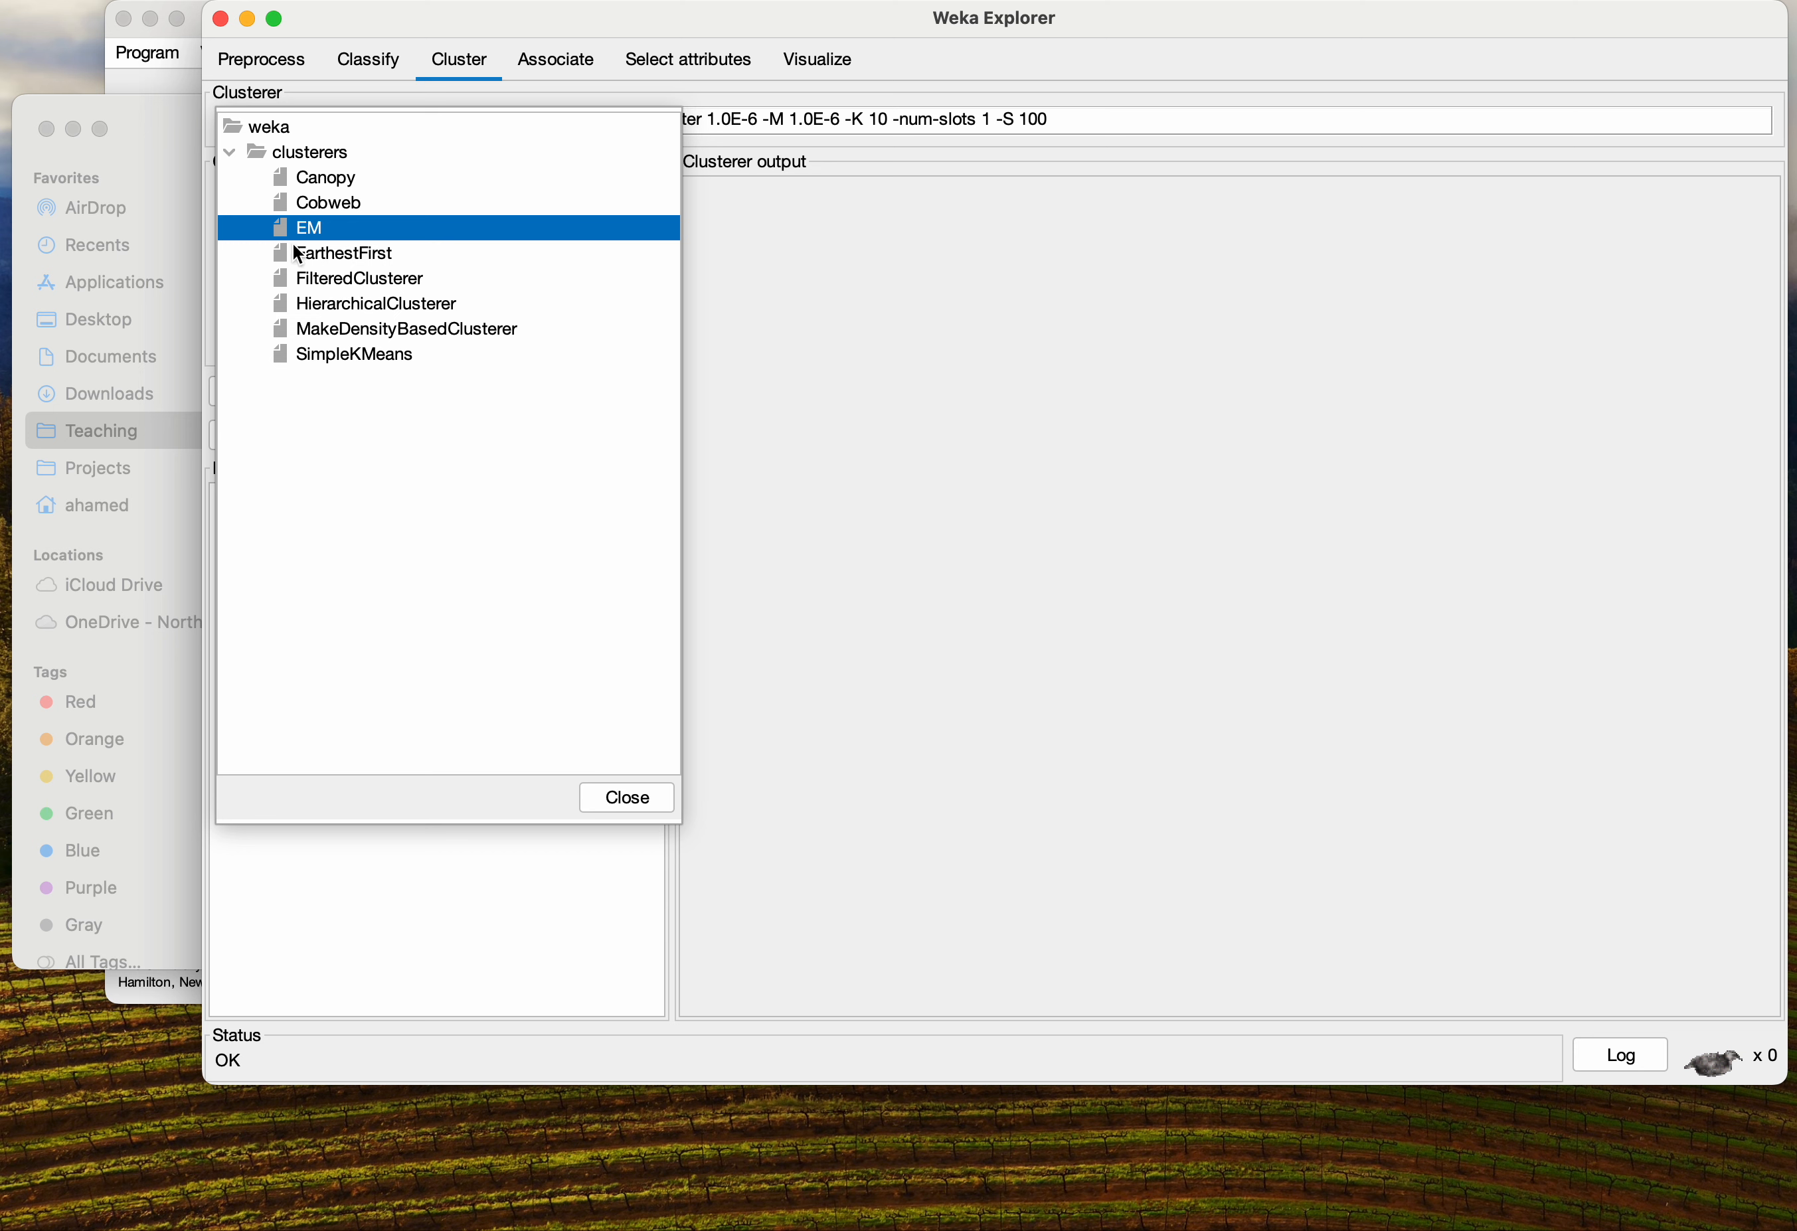
click(358, 325)
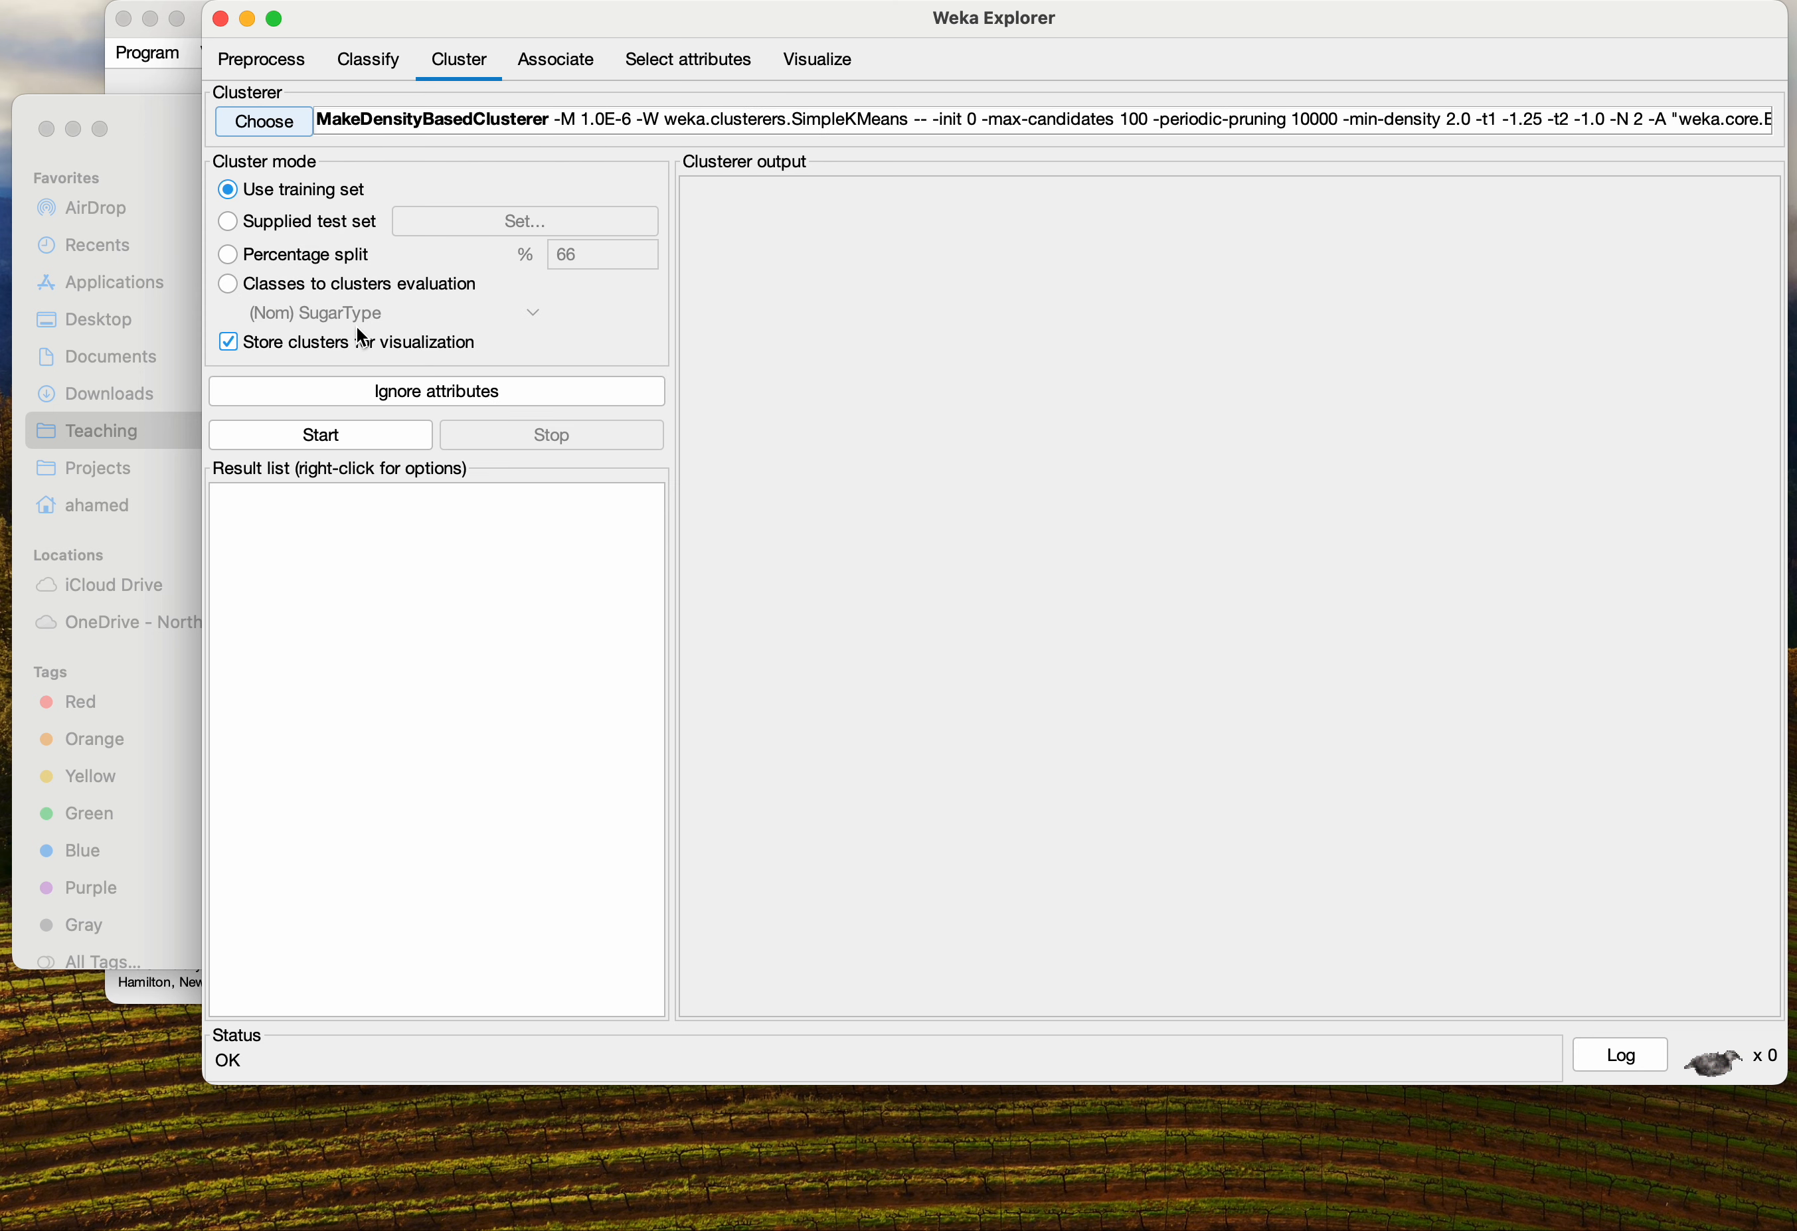
click(276, 125)
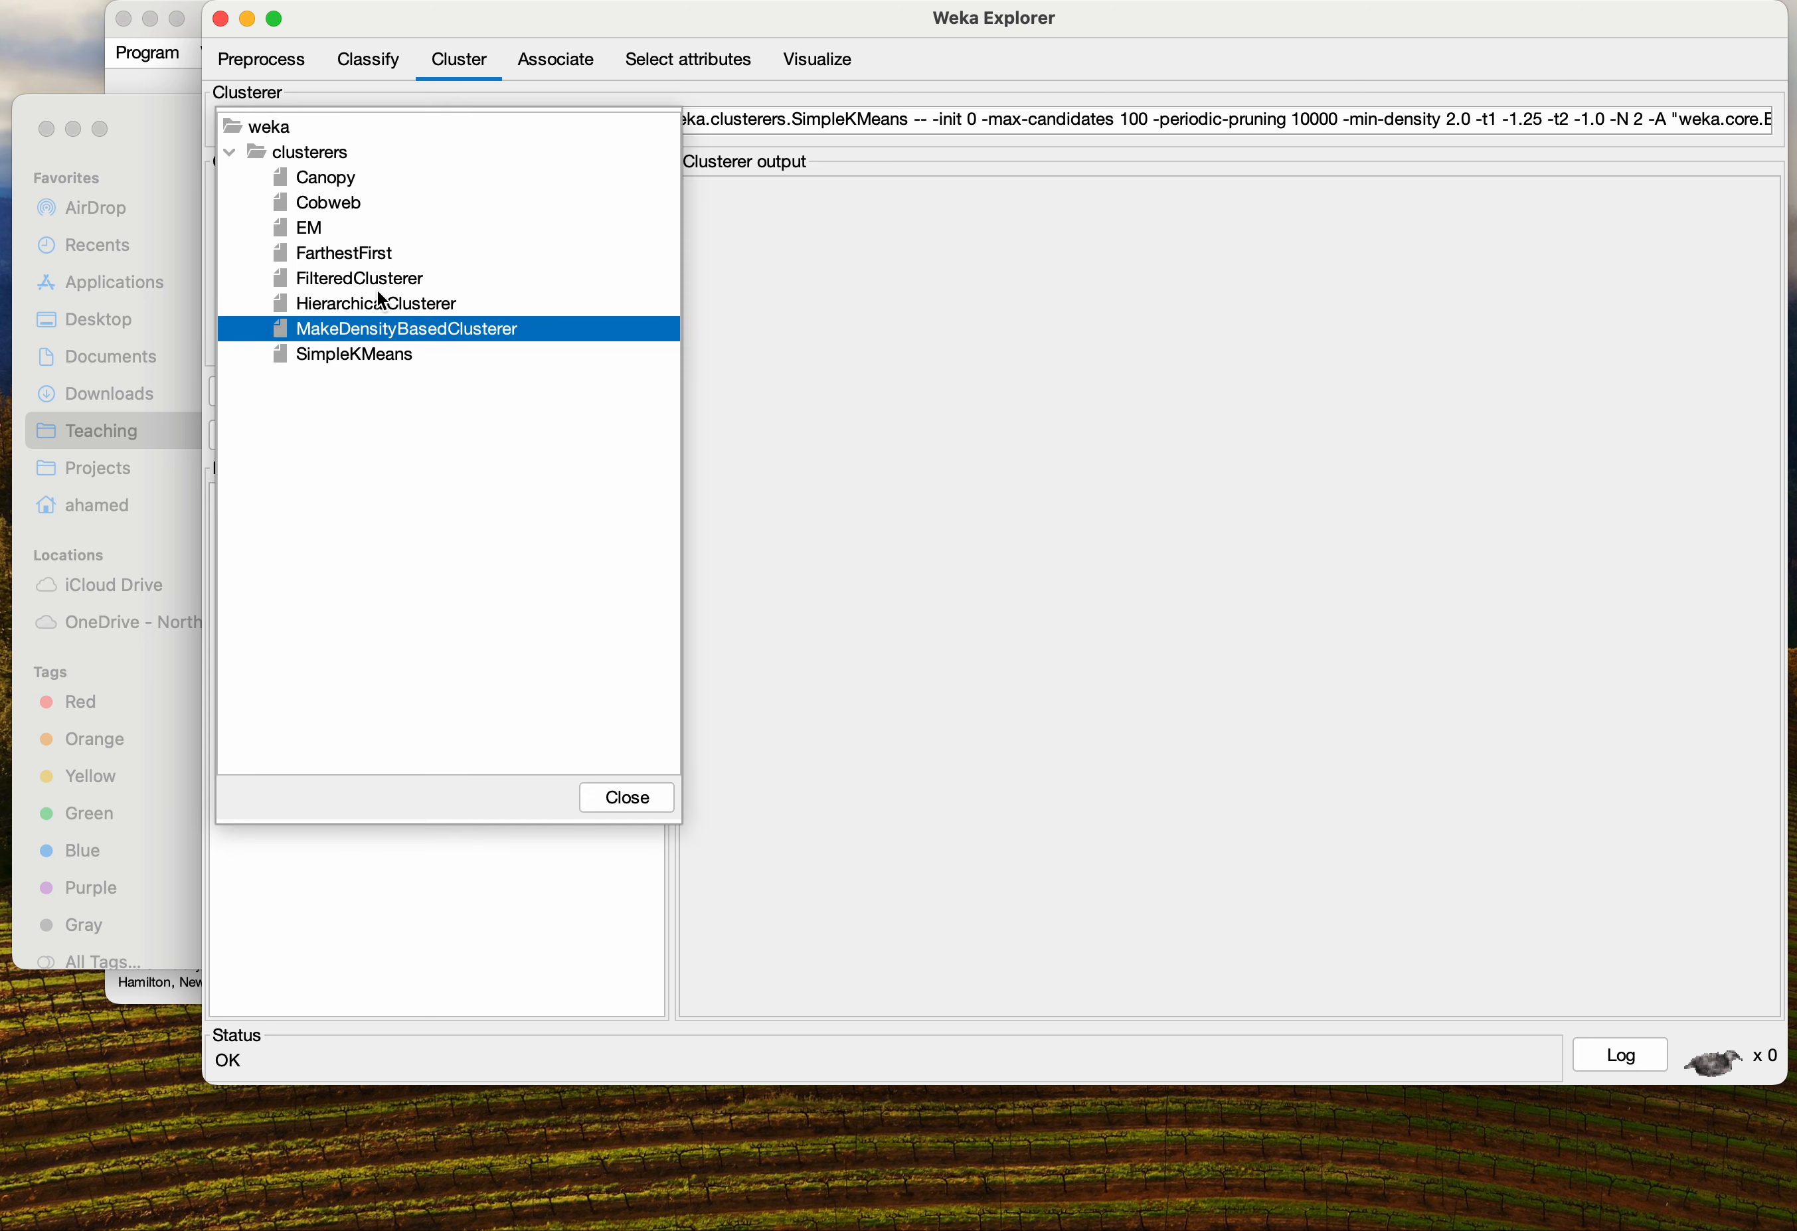
click(376, 354)
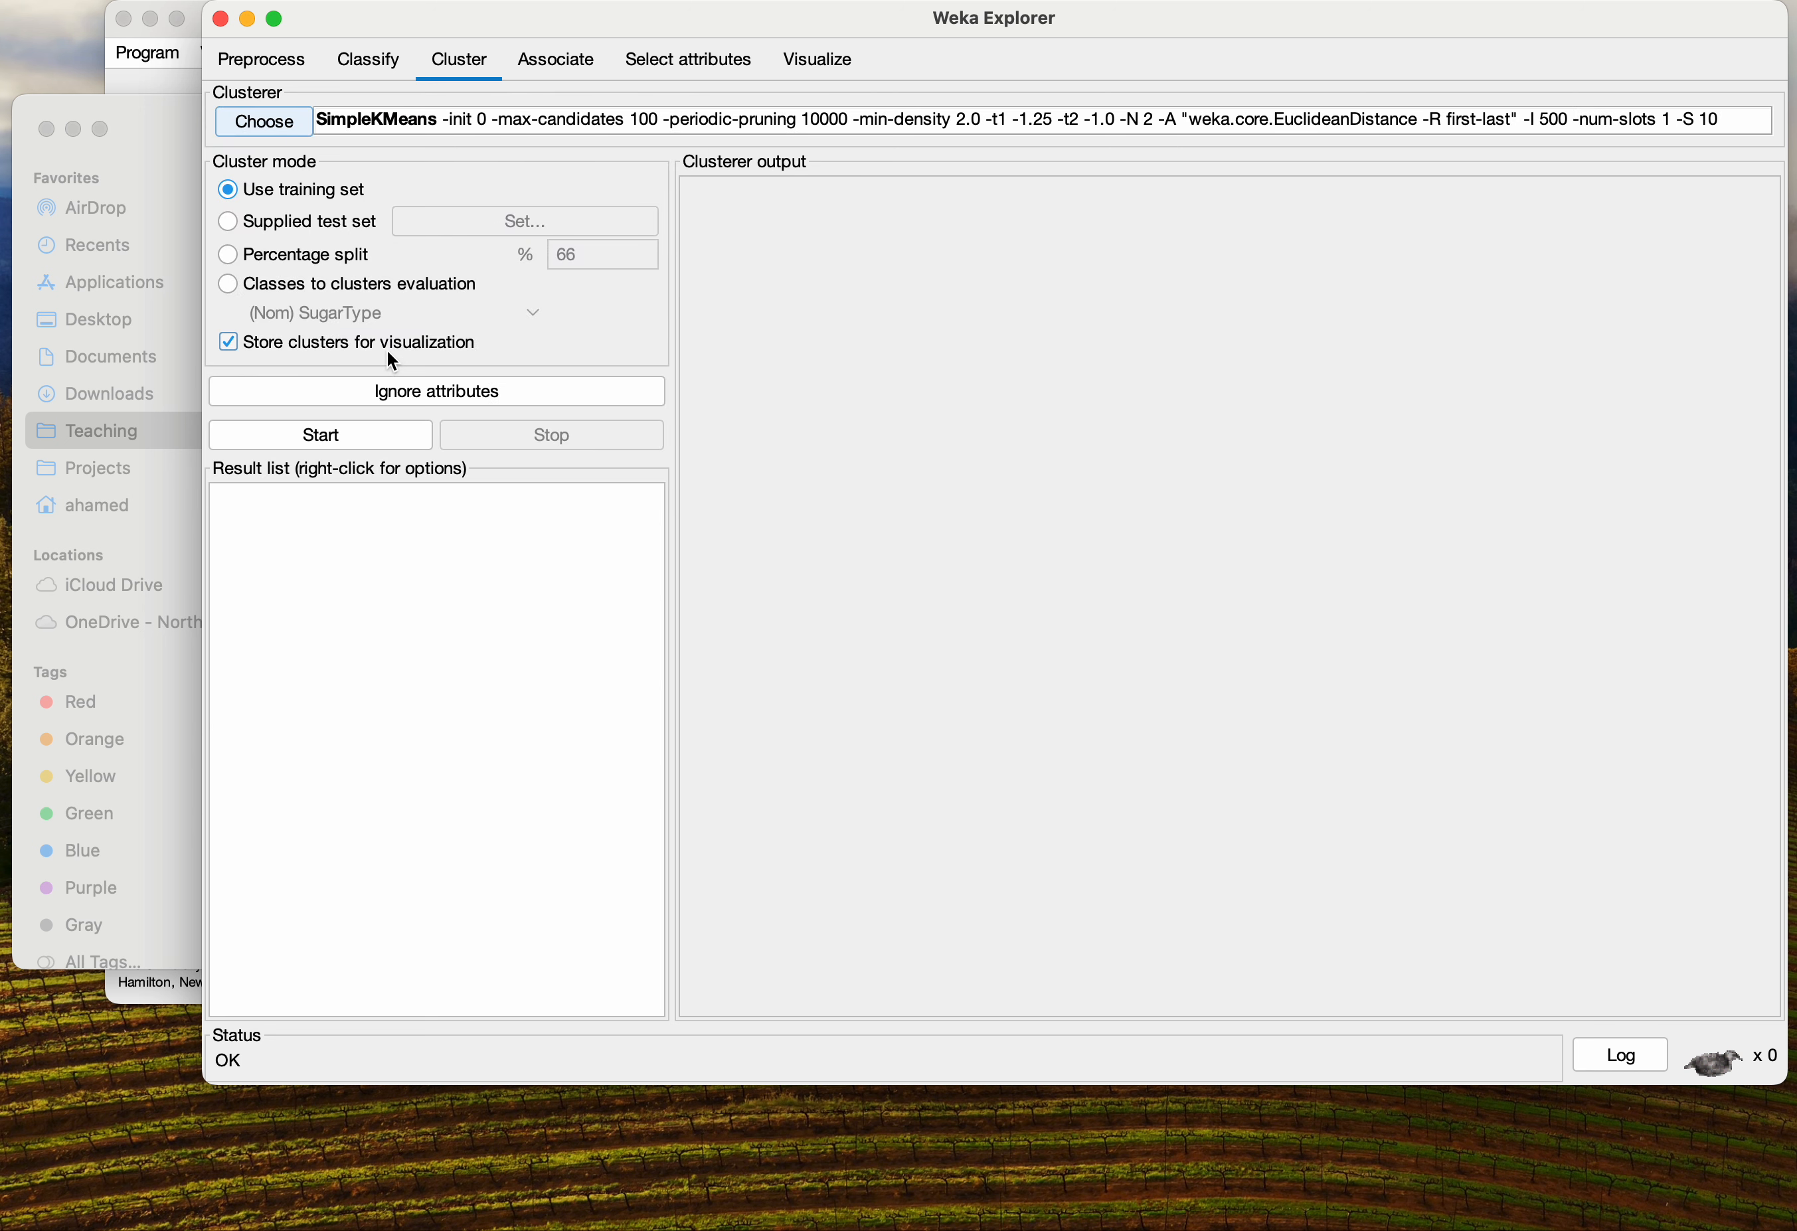
Review the SimpleKMeans options, including numClusters and initializationMethod, and close the editor
click(552, 125)
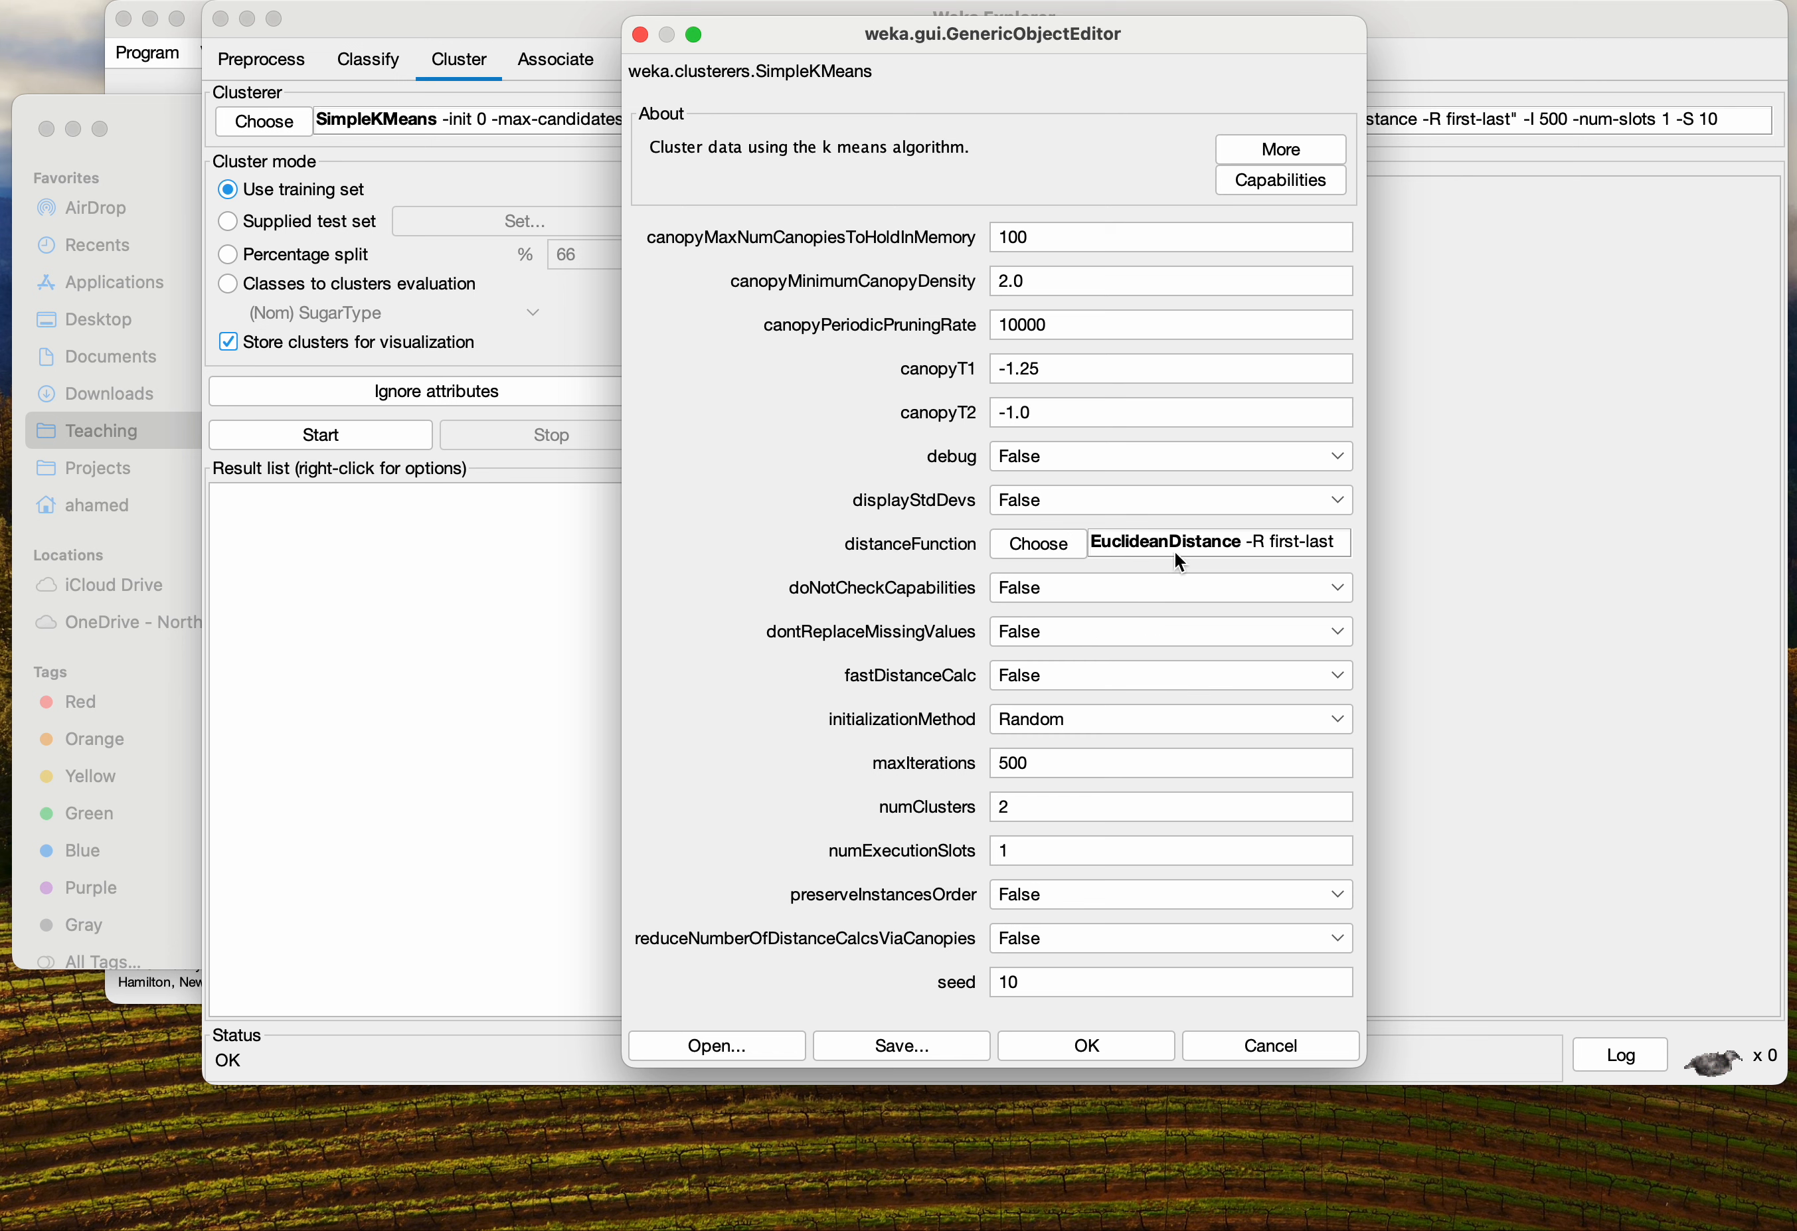
click(1034, 817)
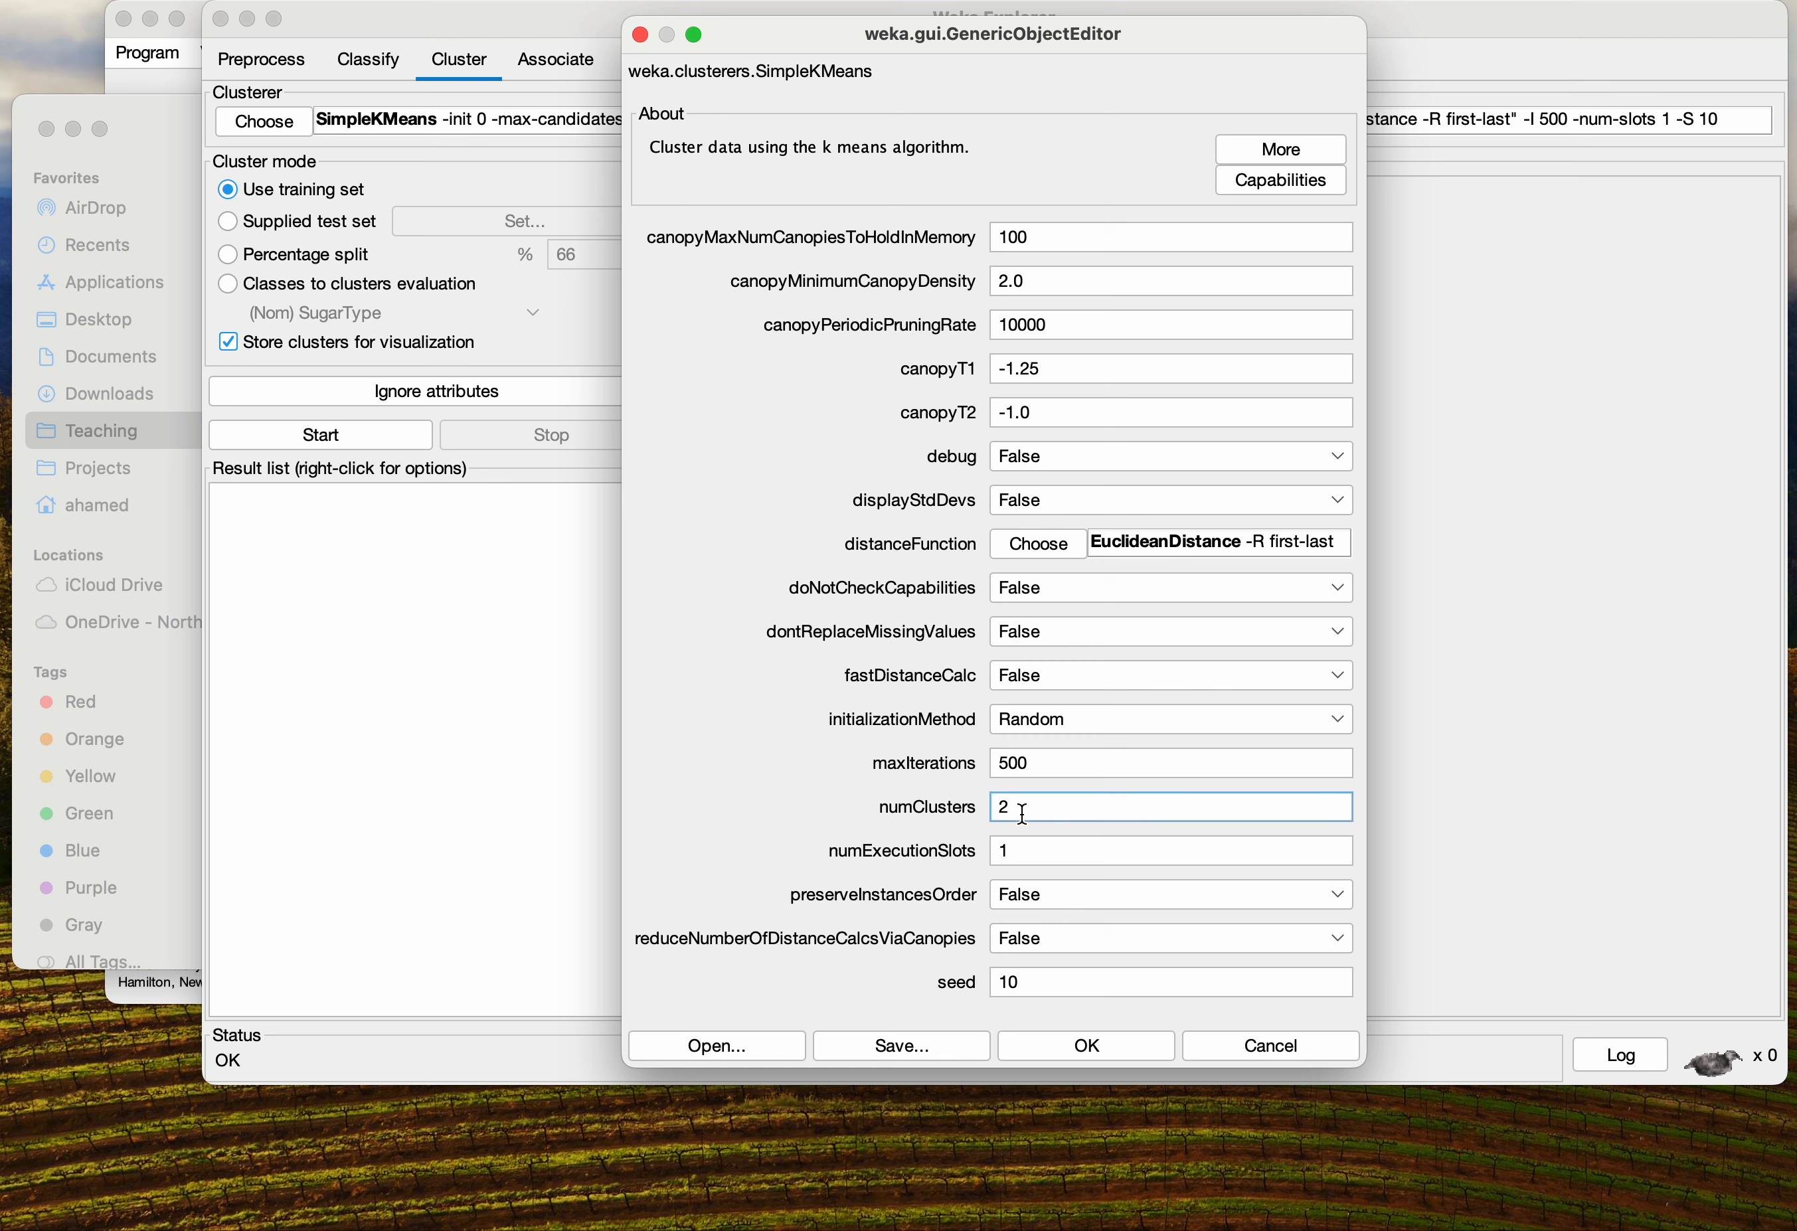
drag(1031, 814, 985, 813)
click(1055, 806)
drag(1055, 806, 985, 803)
click(1069, 724)
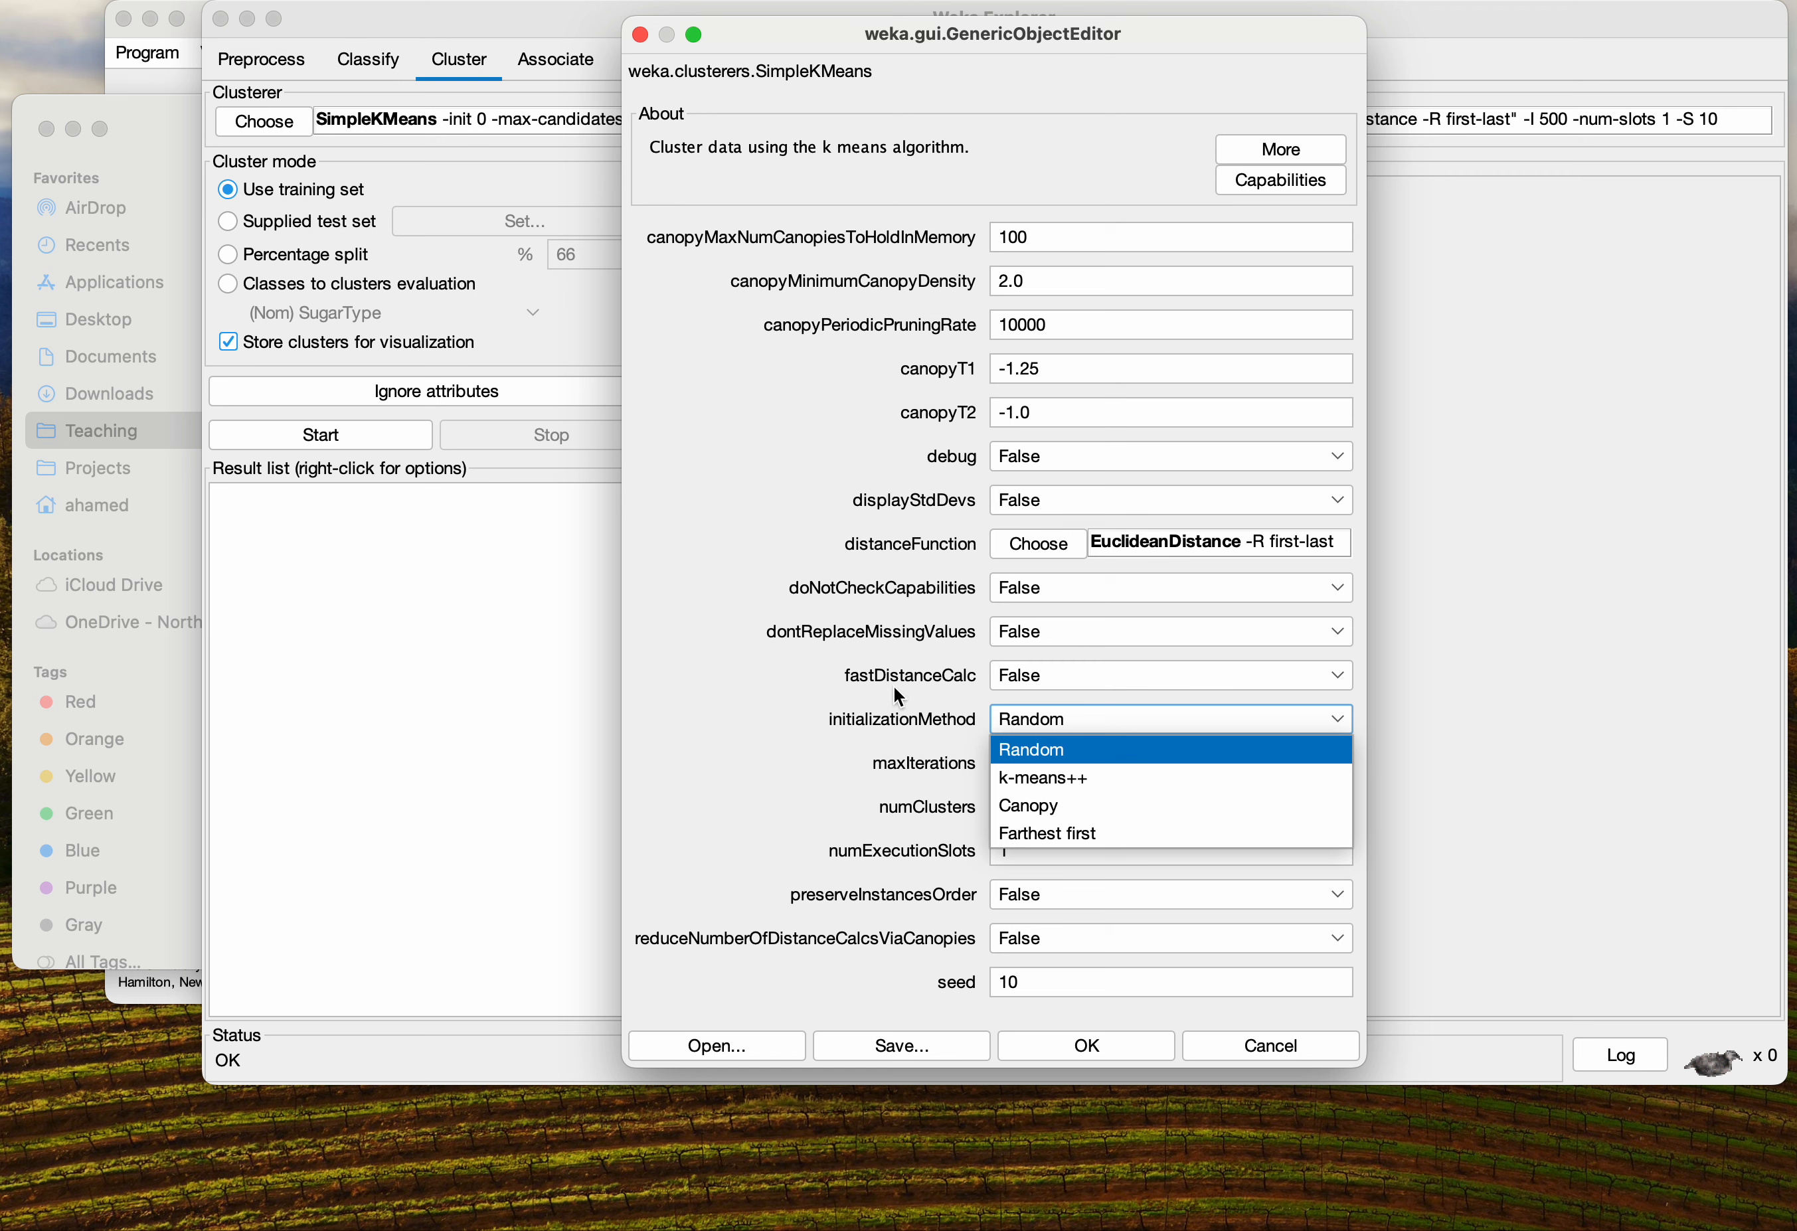
click(753, 646)
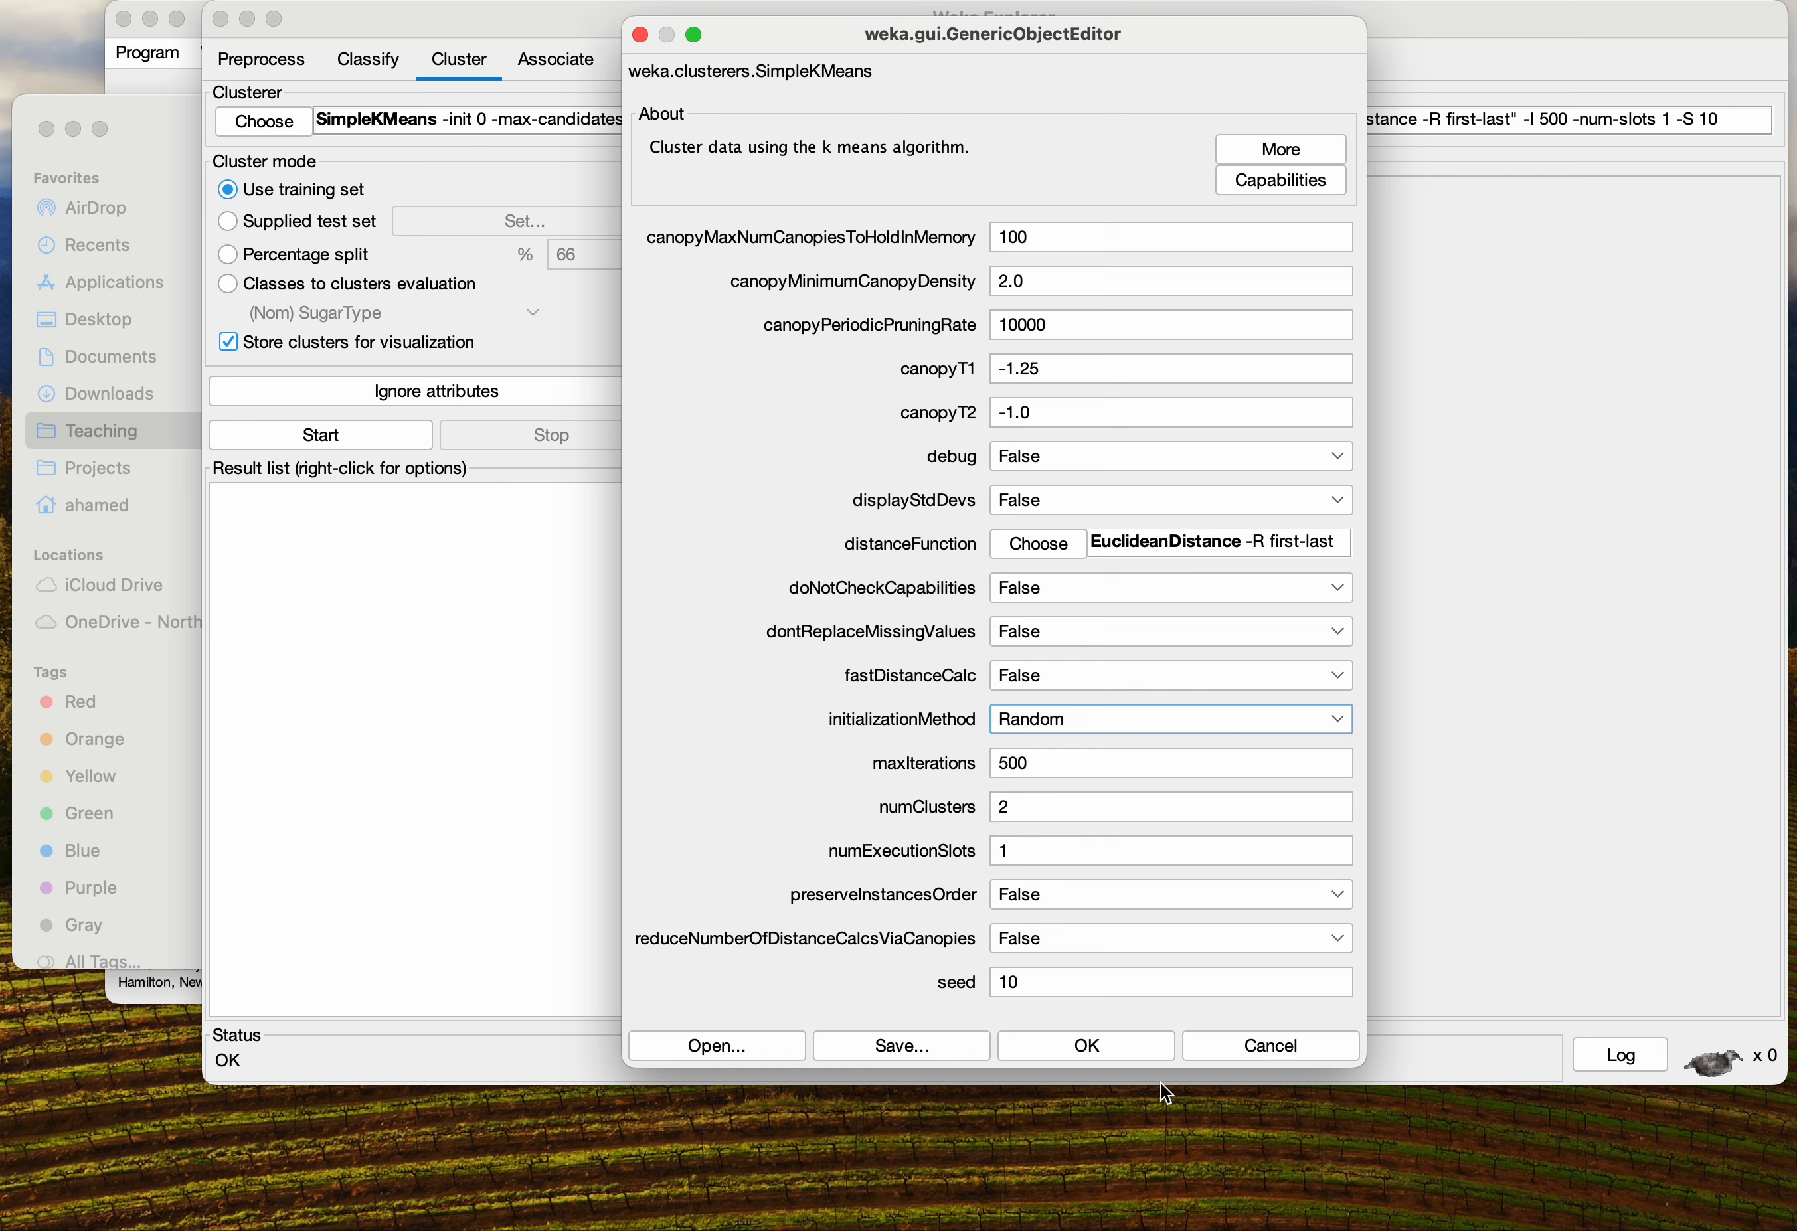
click(1079, 1050)
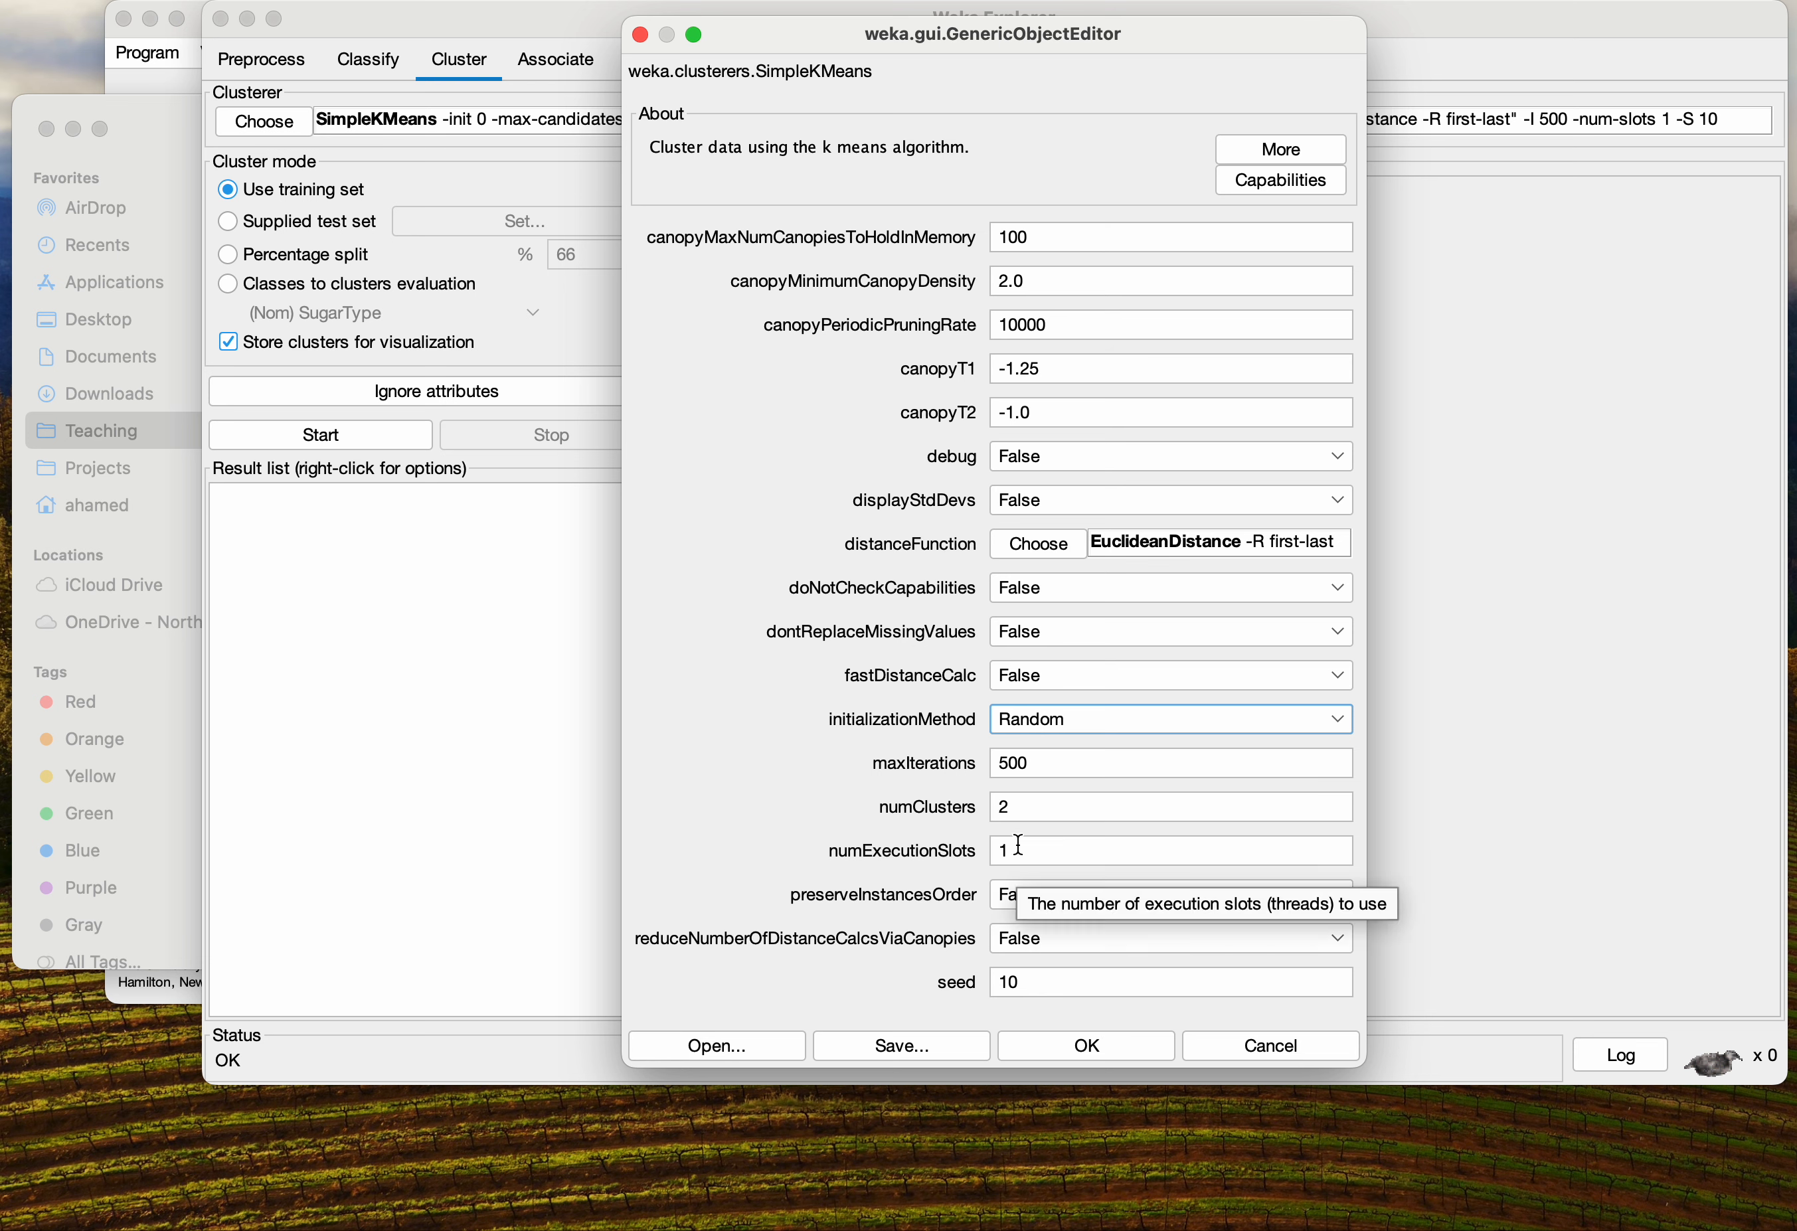
double_click(1004, 808)
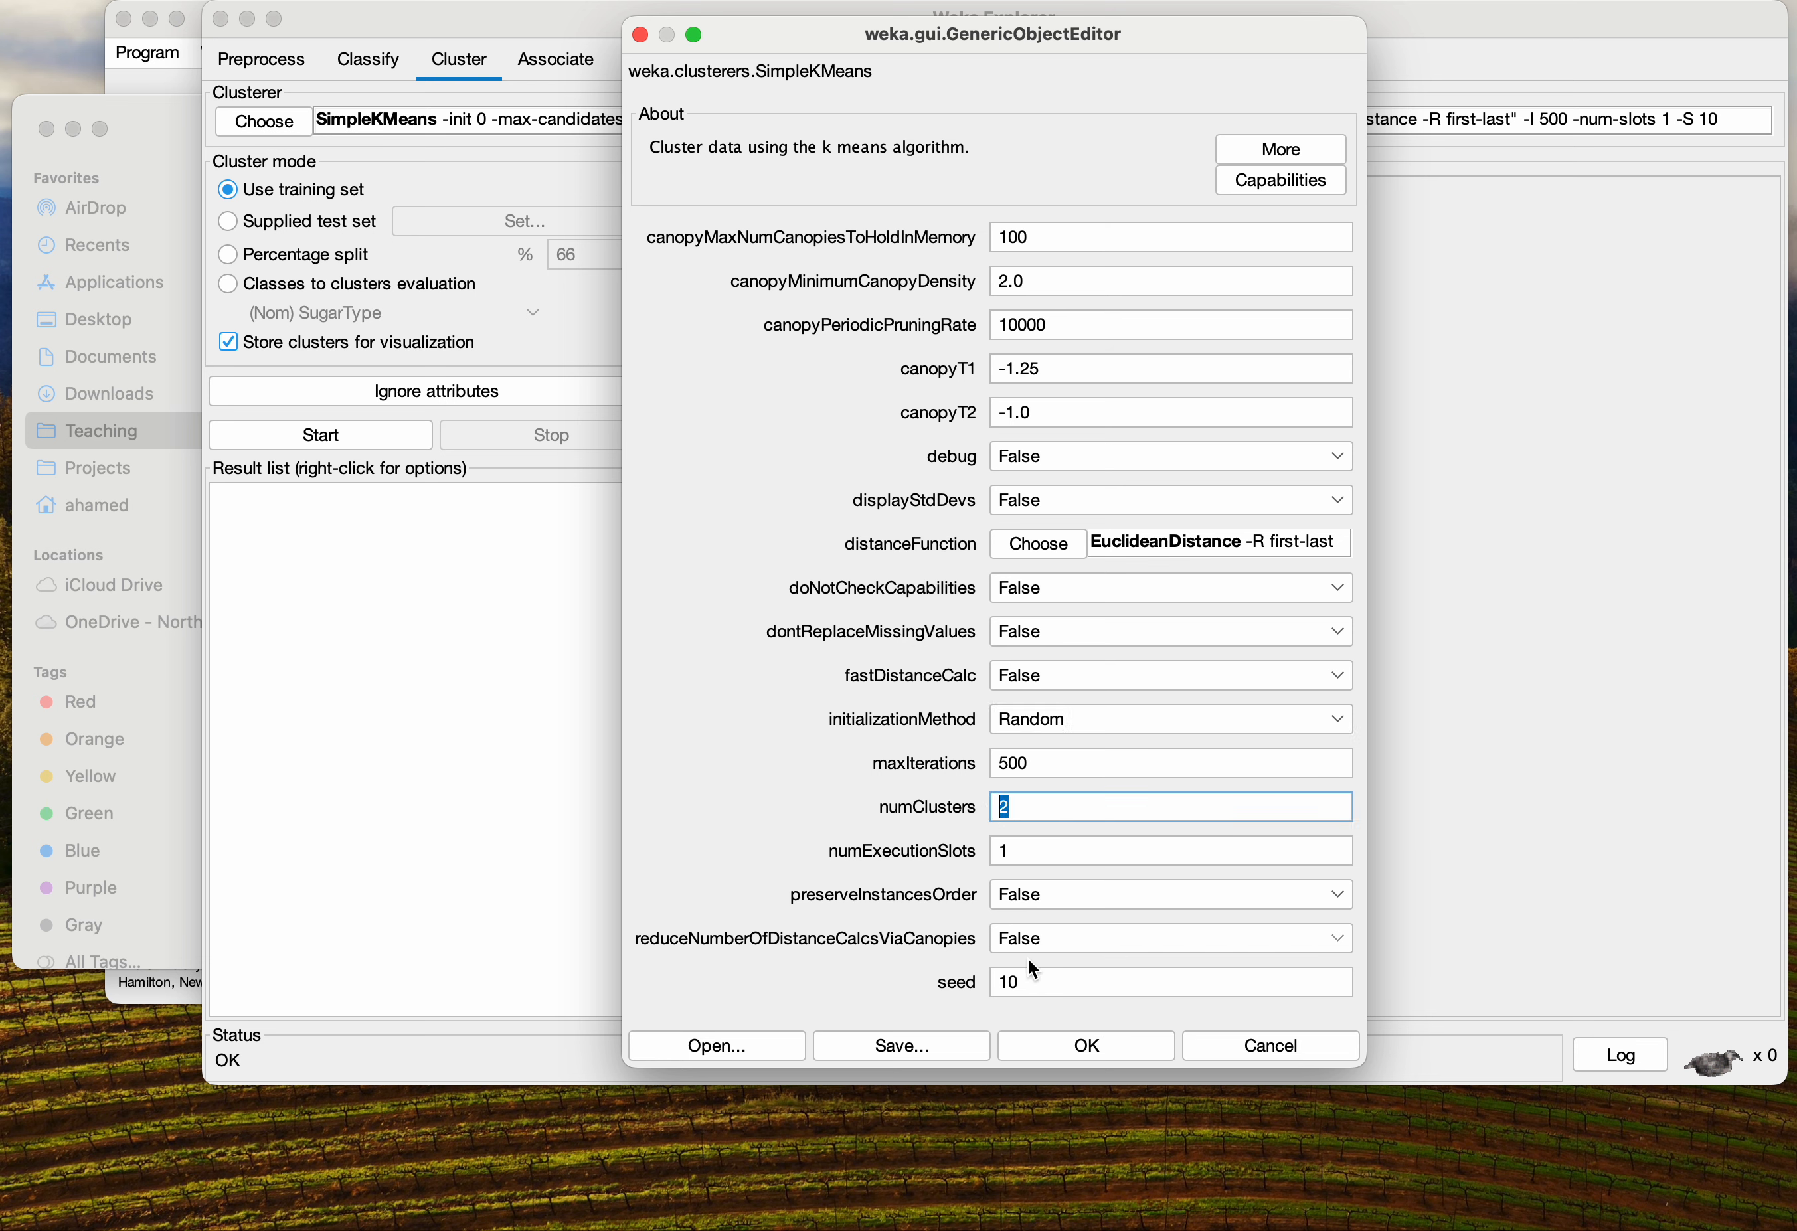
click(1108, 1048)
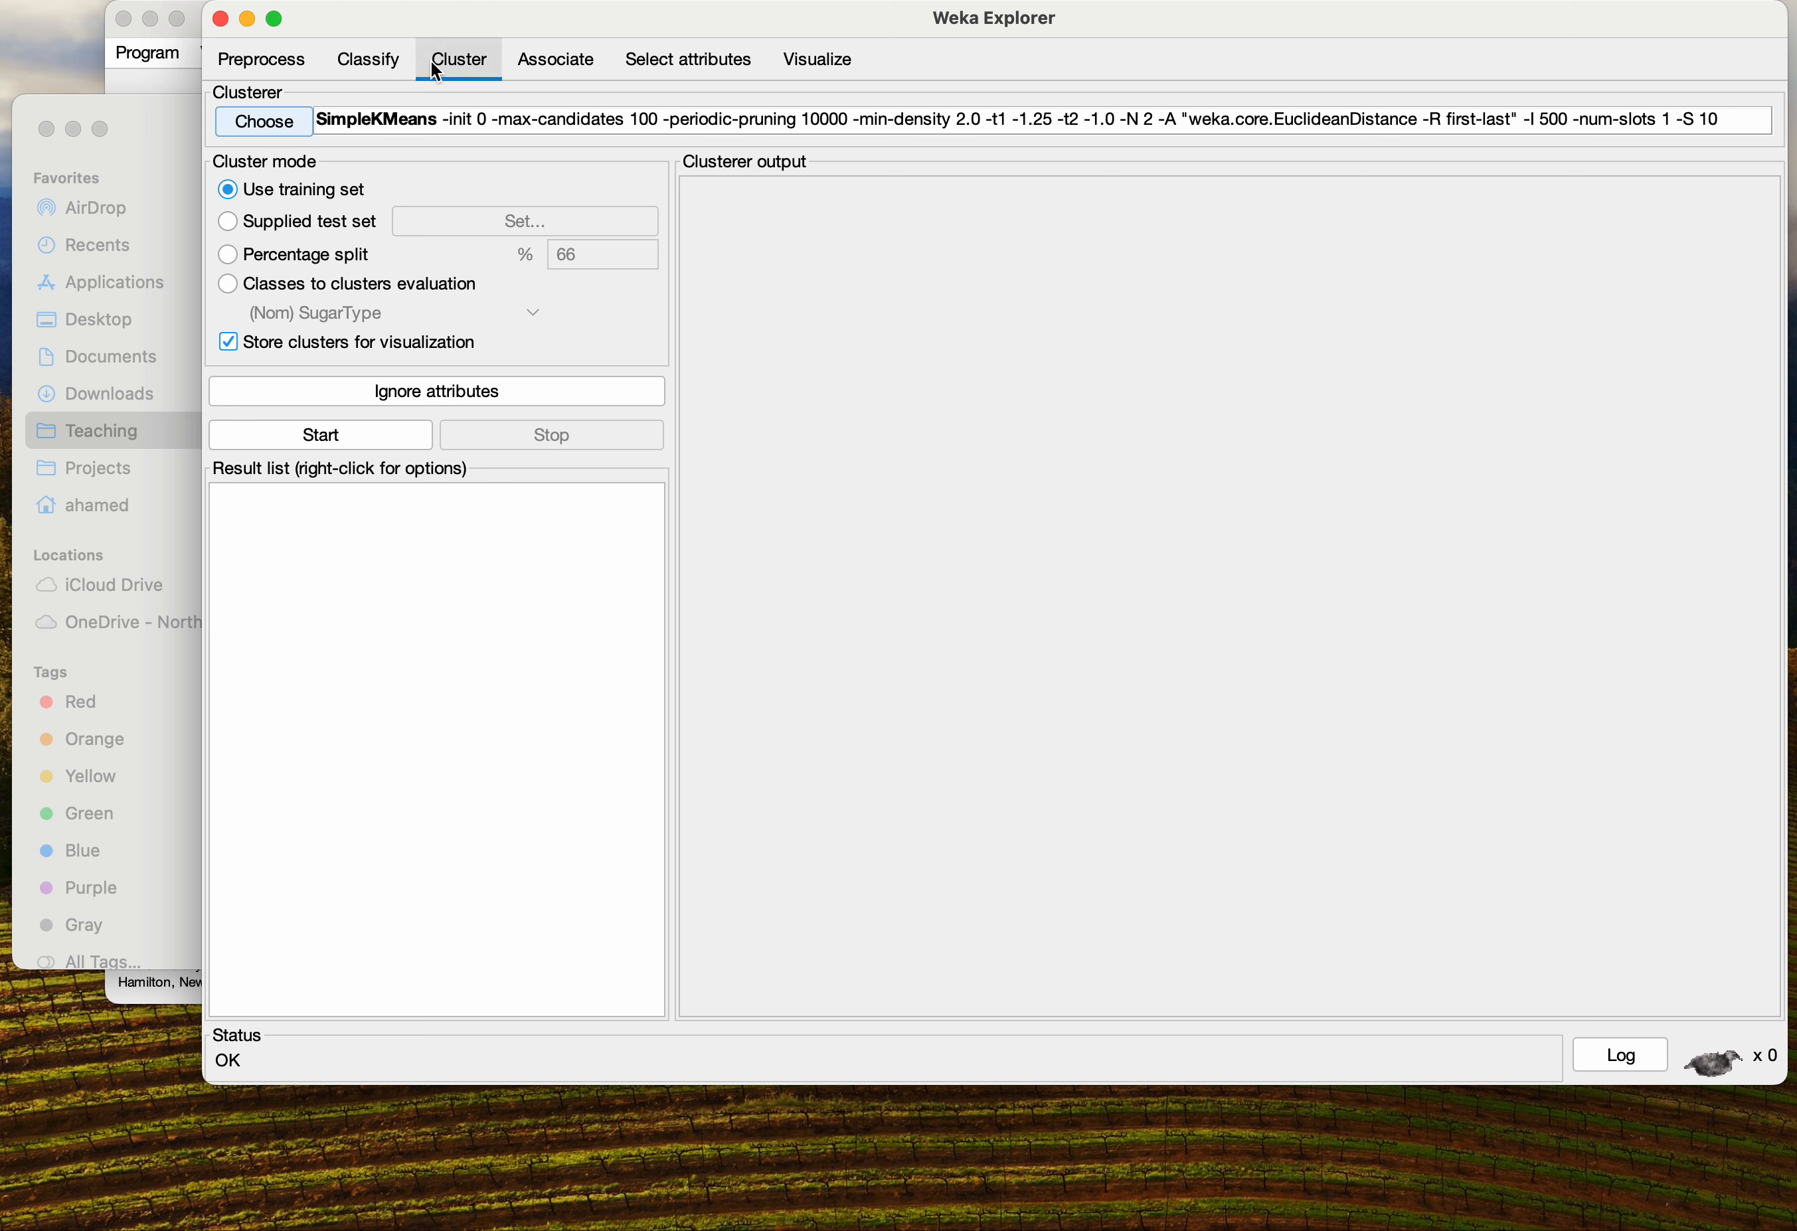
Run SimpleKMeans clustering on the training set and highlight the clustered instances in the output
click(345, 440)
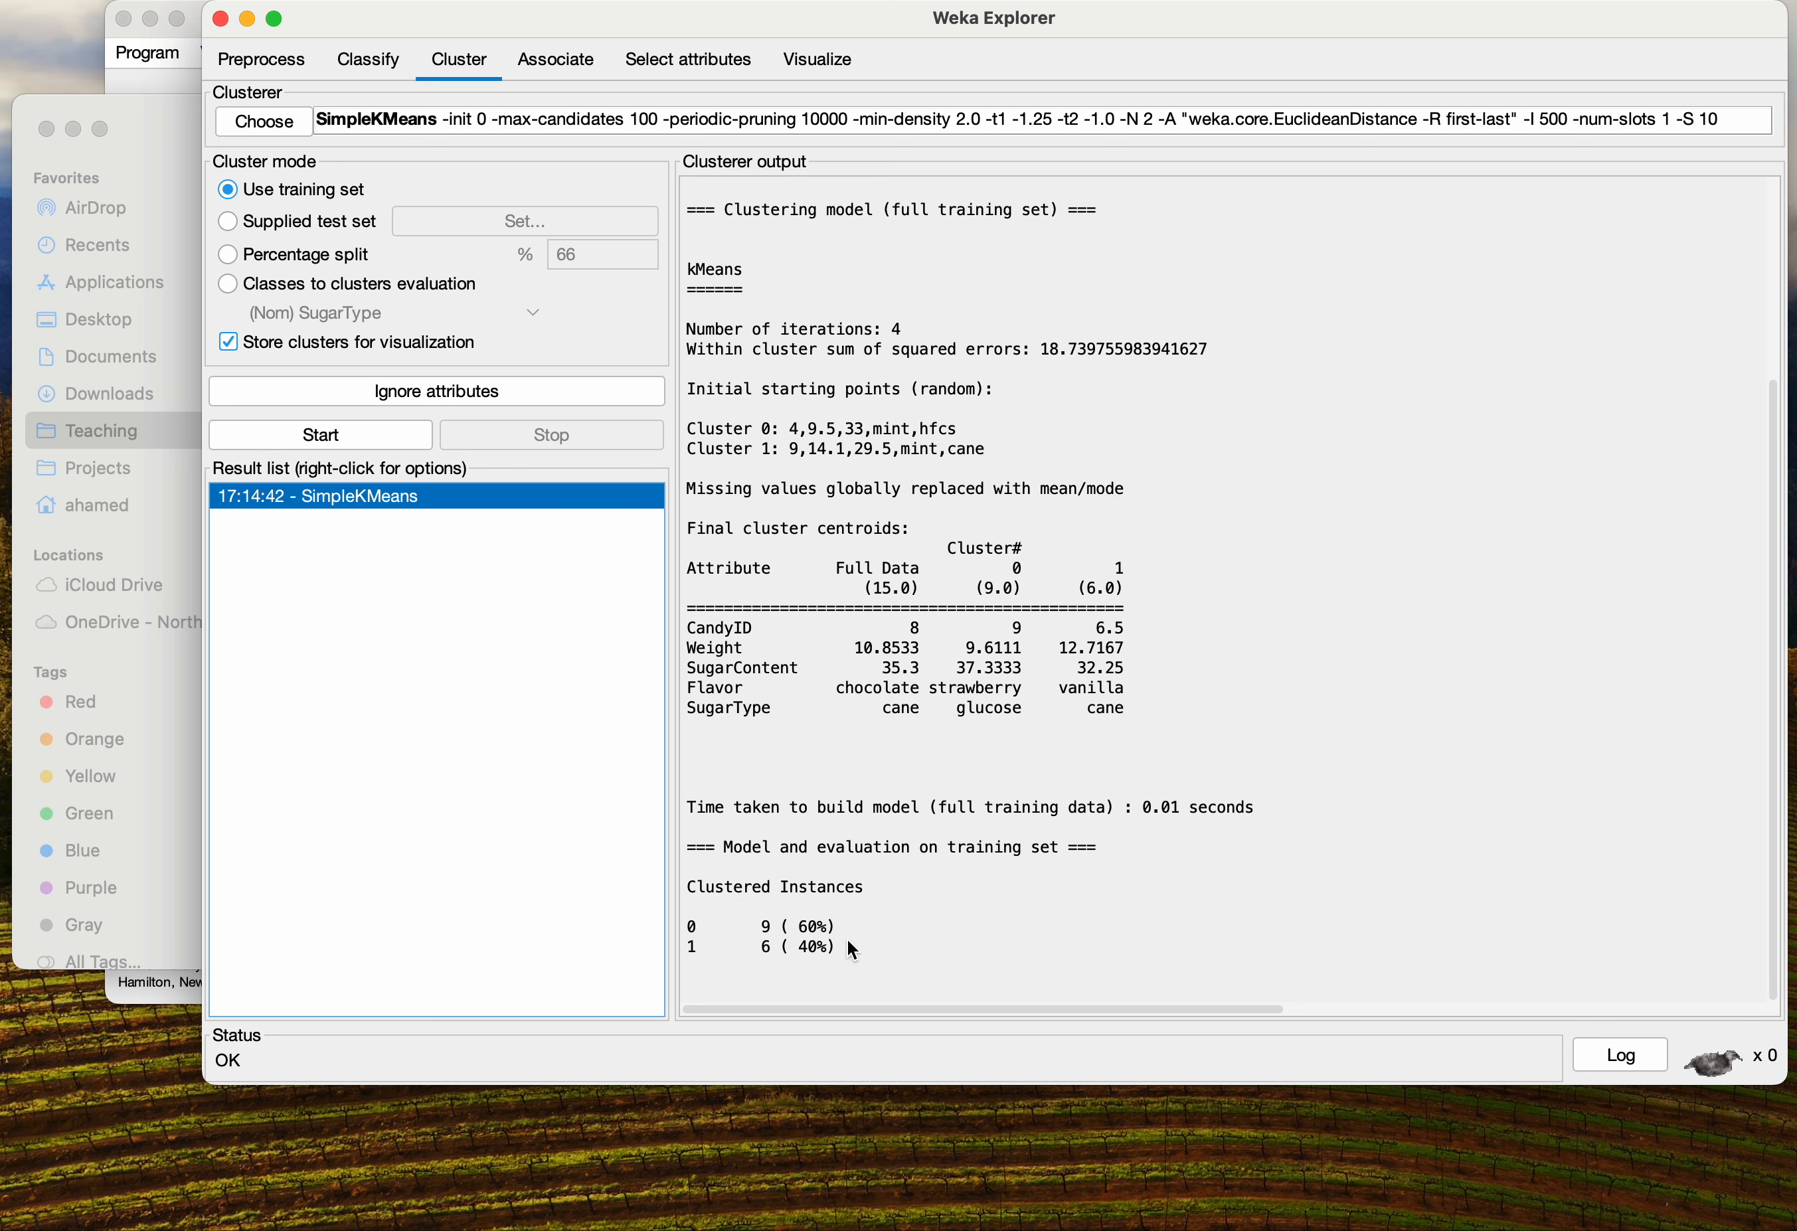
drag(835, 947, 699, 879)
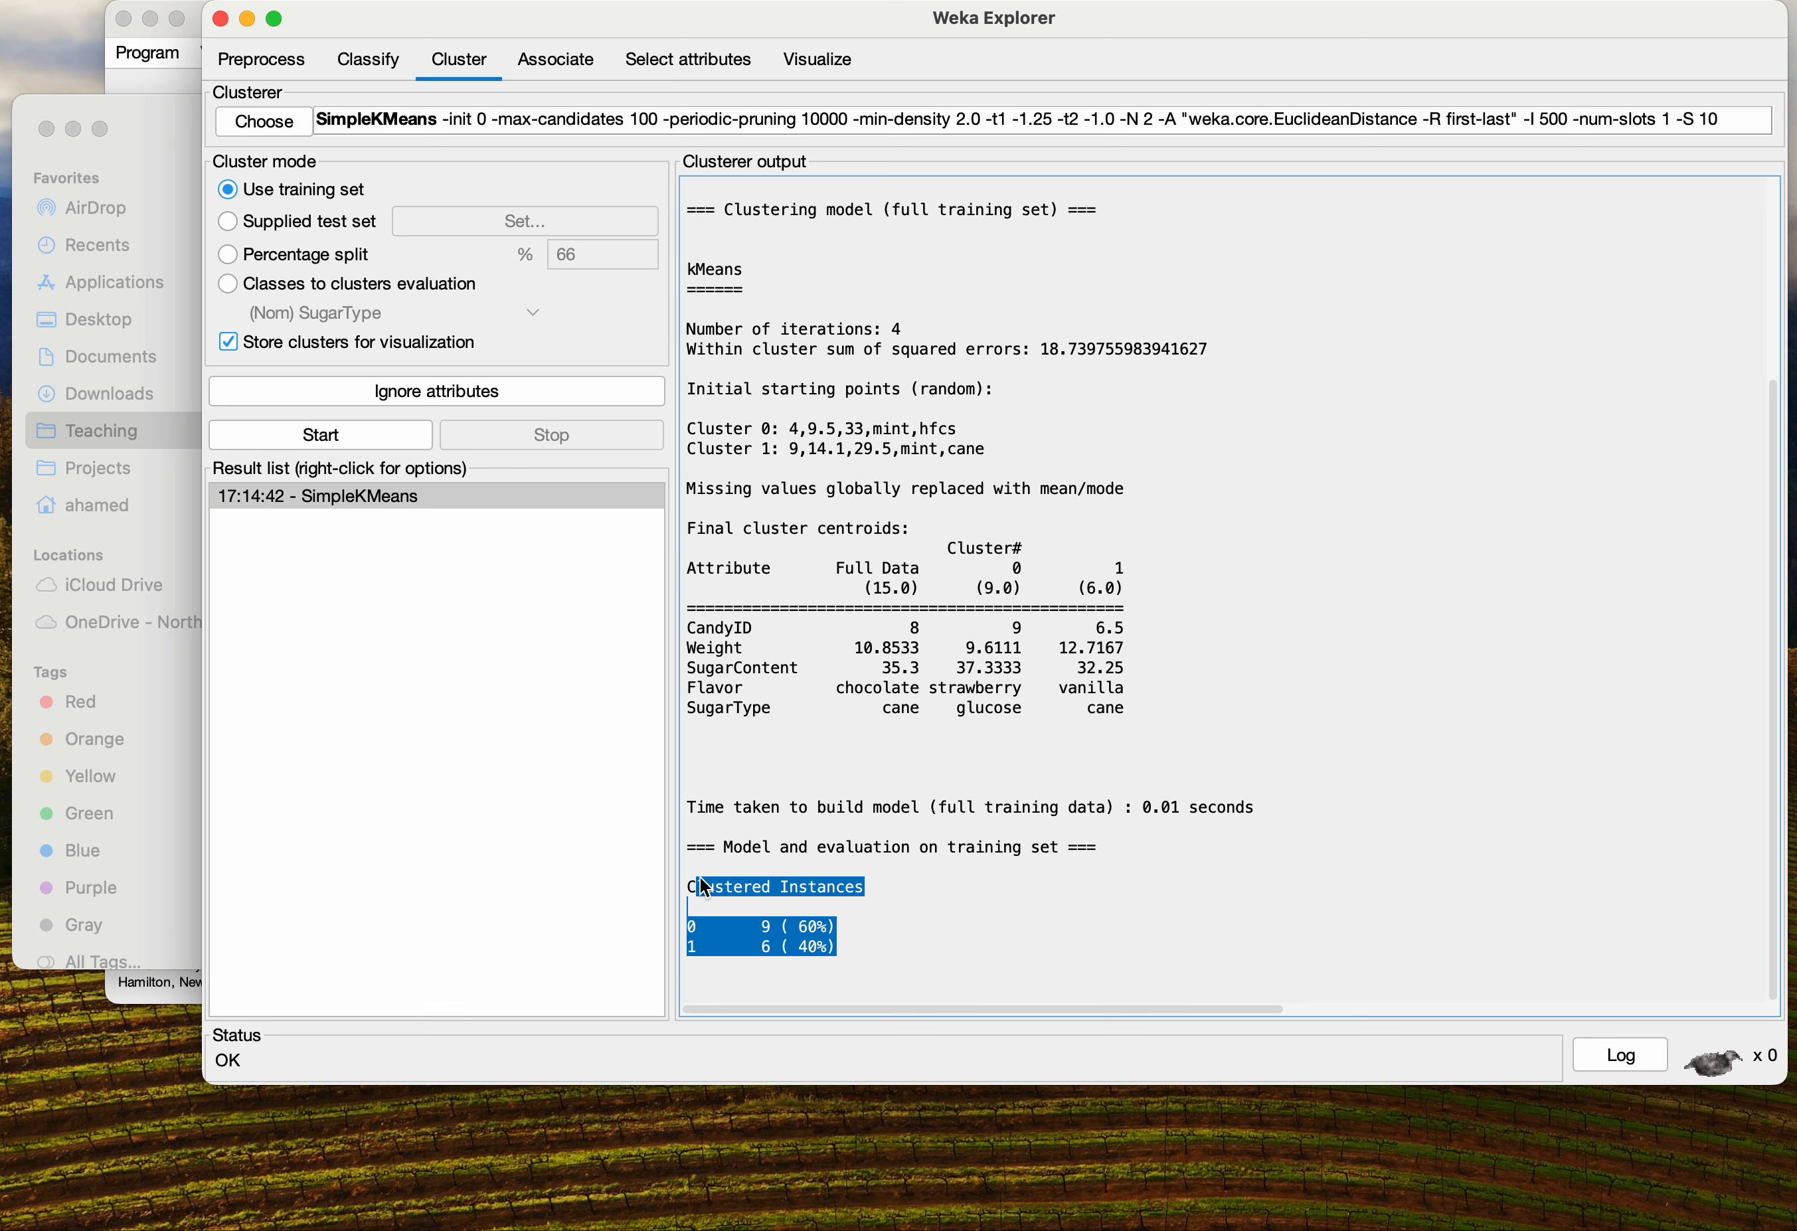
click(996, 908)
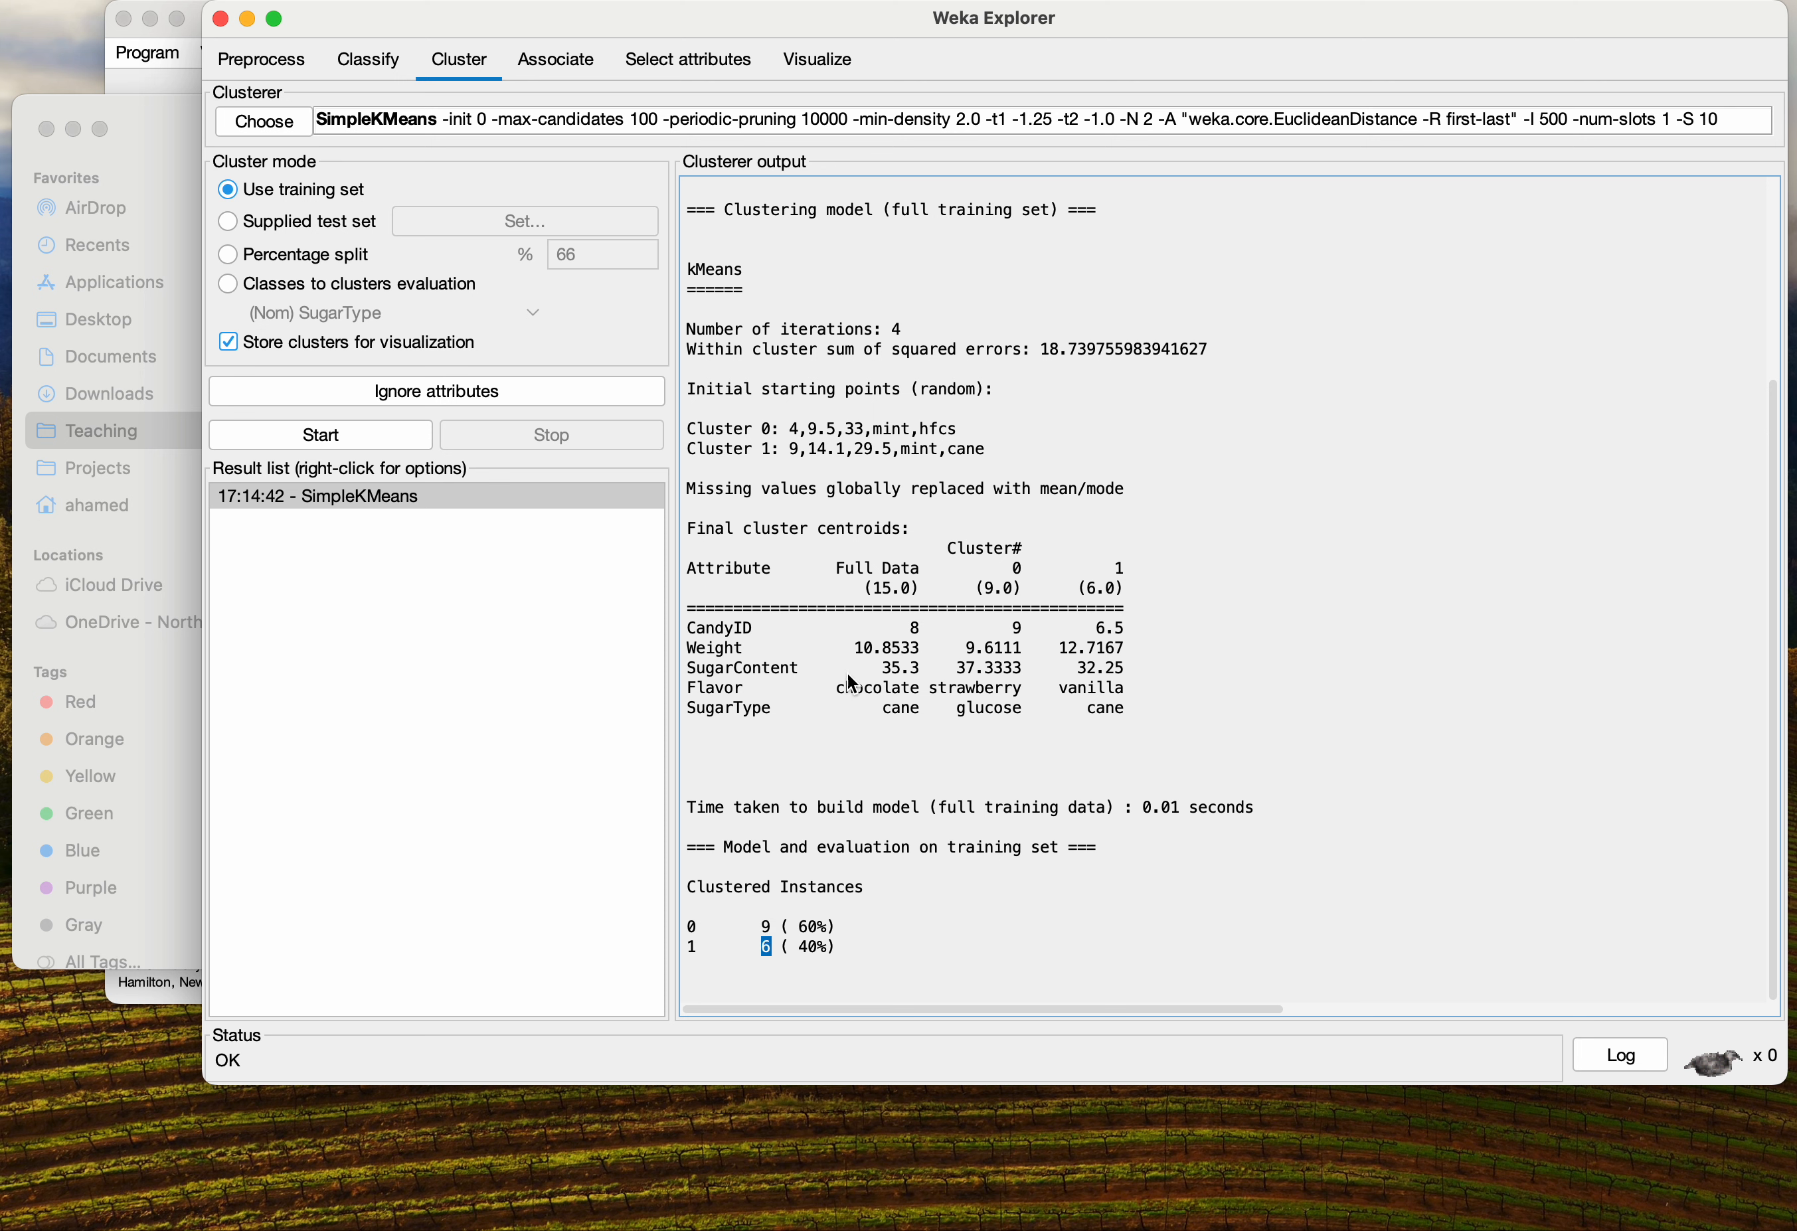
Examine the attribute scatter plot matrix, then return to the clustering results
click(836, 67)
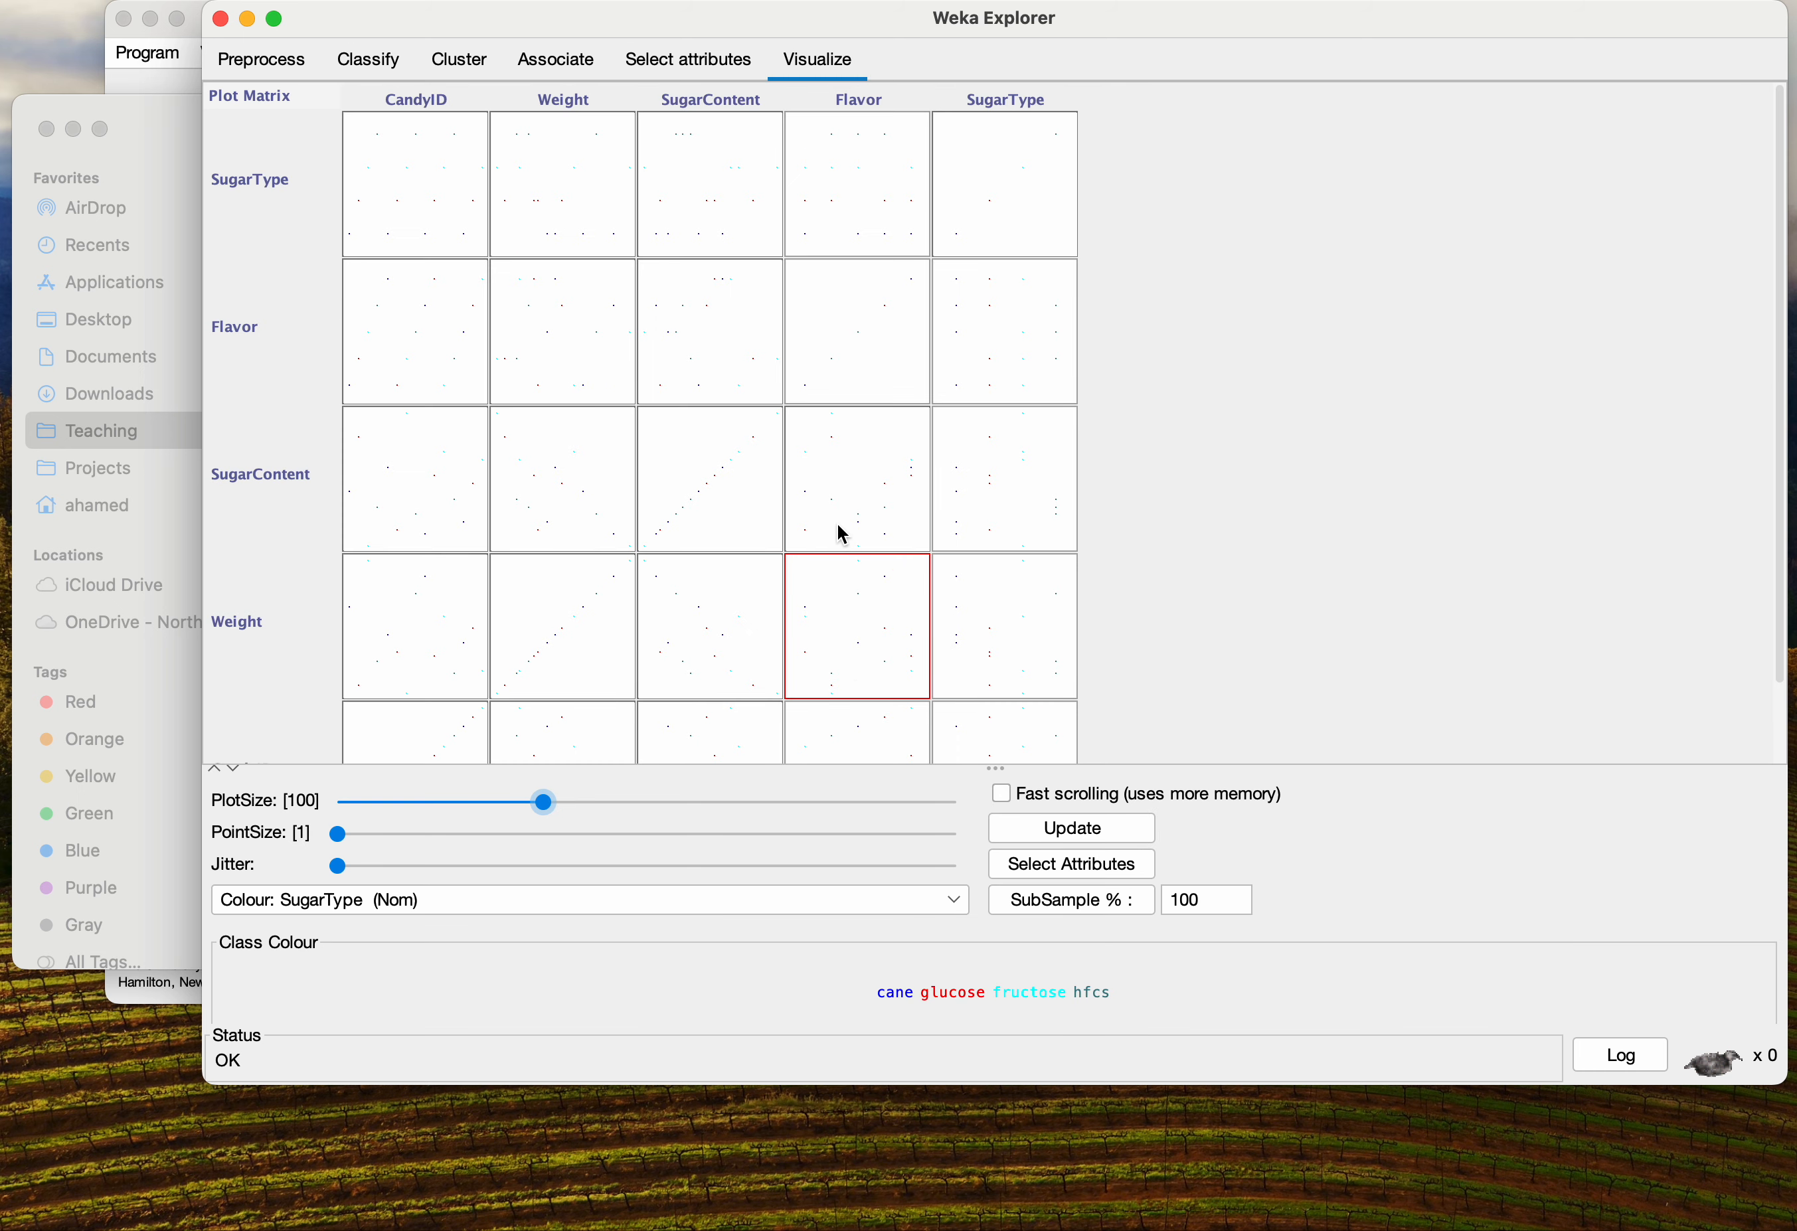
scroll(837, 520, down, 3)
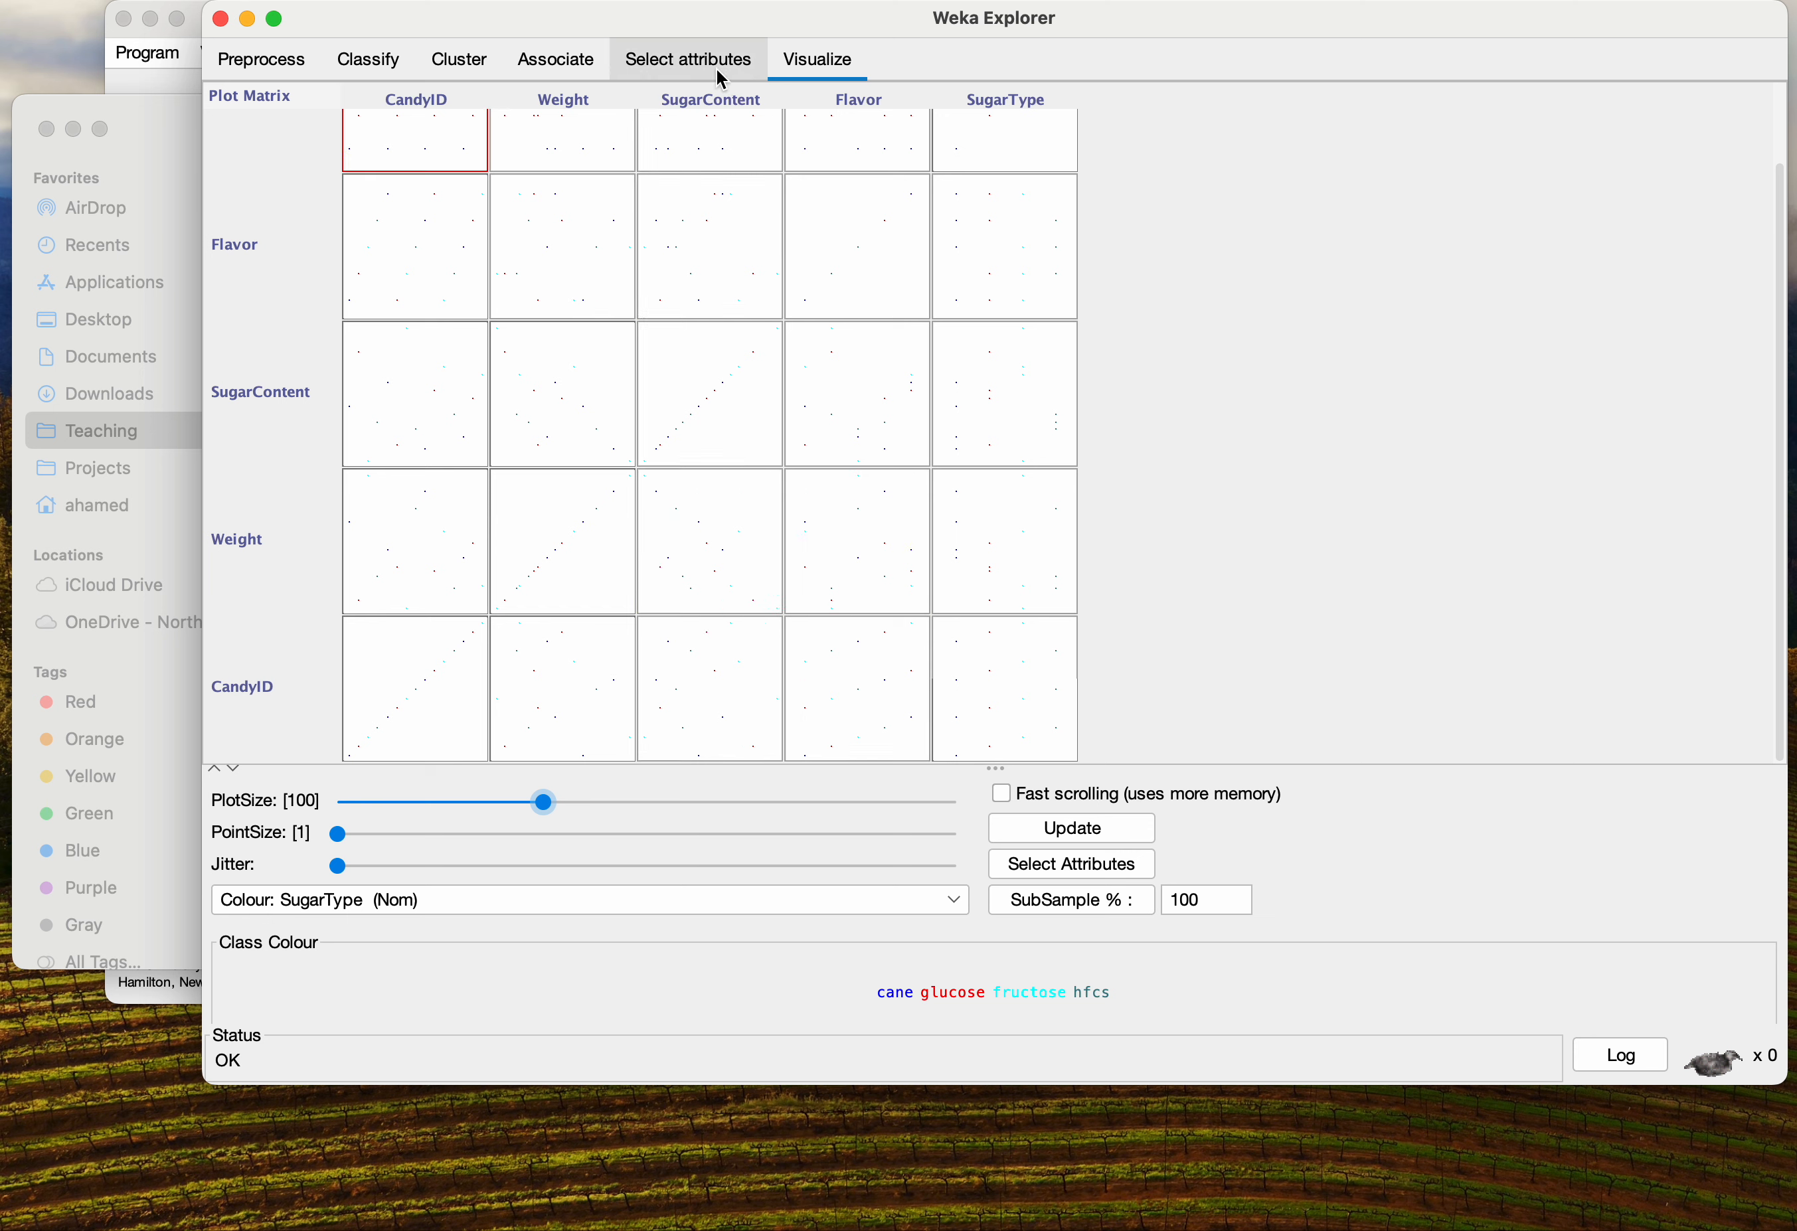
click(460, 60)
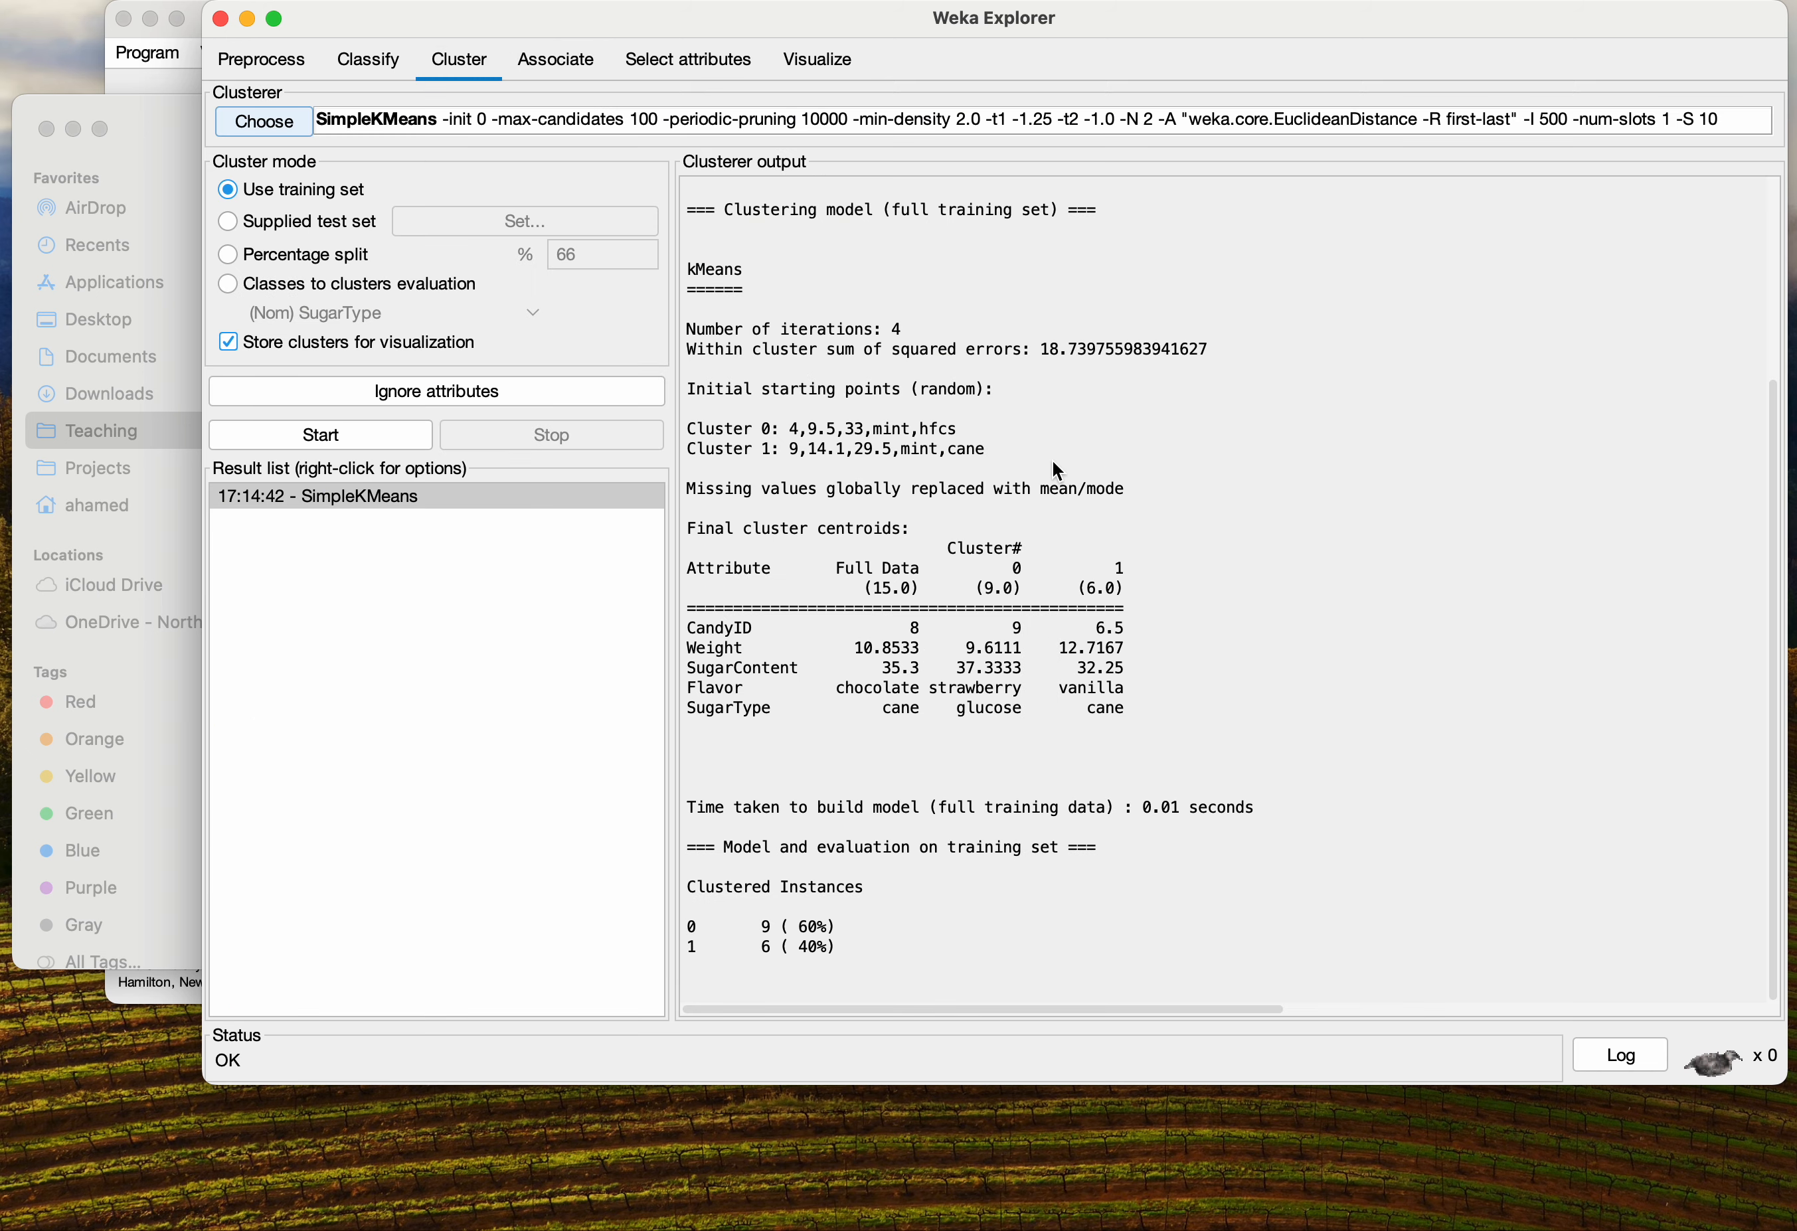
Examine the scatter plots of SugarContent and Flavor against CandyID and Weight in the plot matrix
click(834, 64)
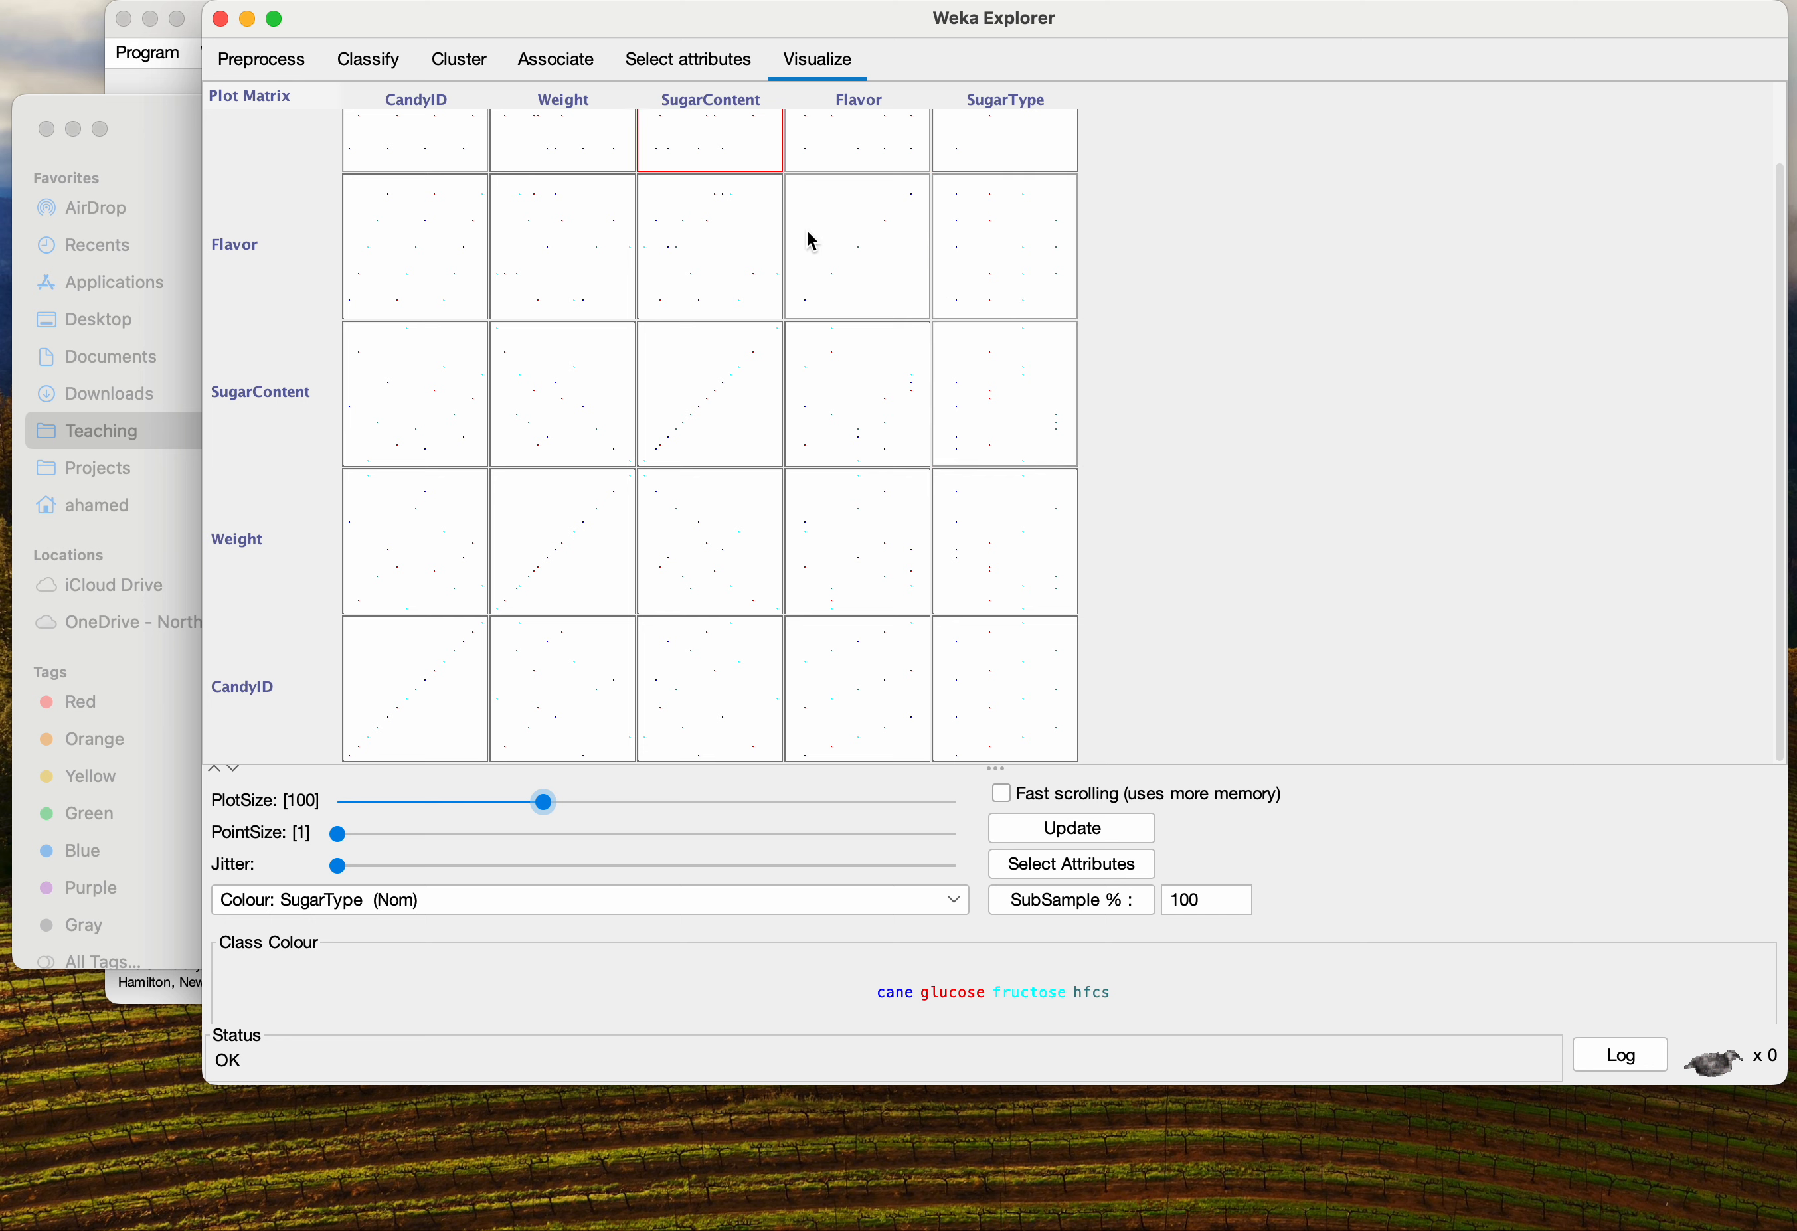
scroll(586, 205, up, 2)
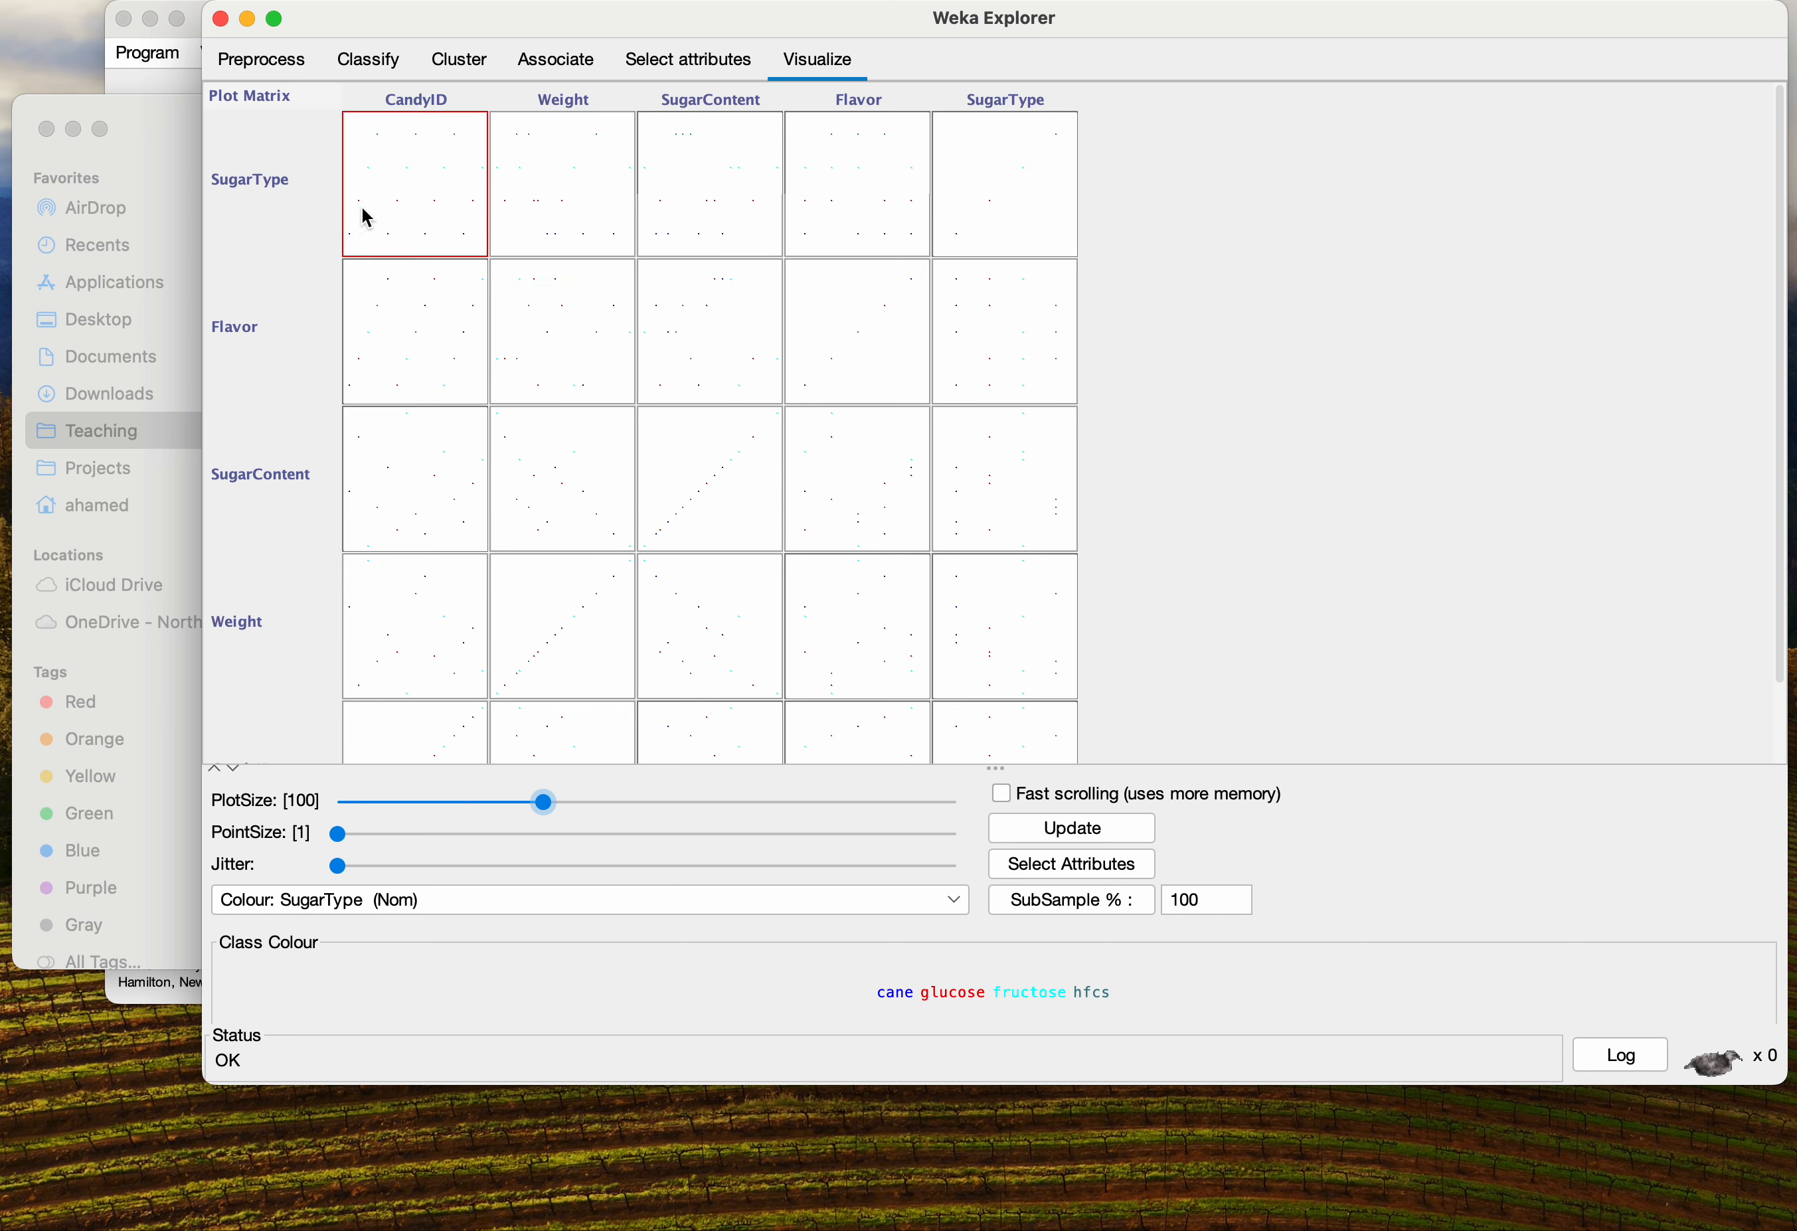
click(417, 493)
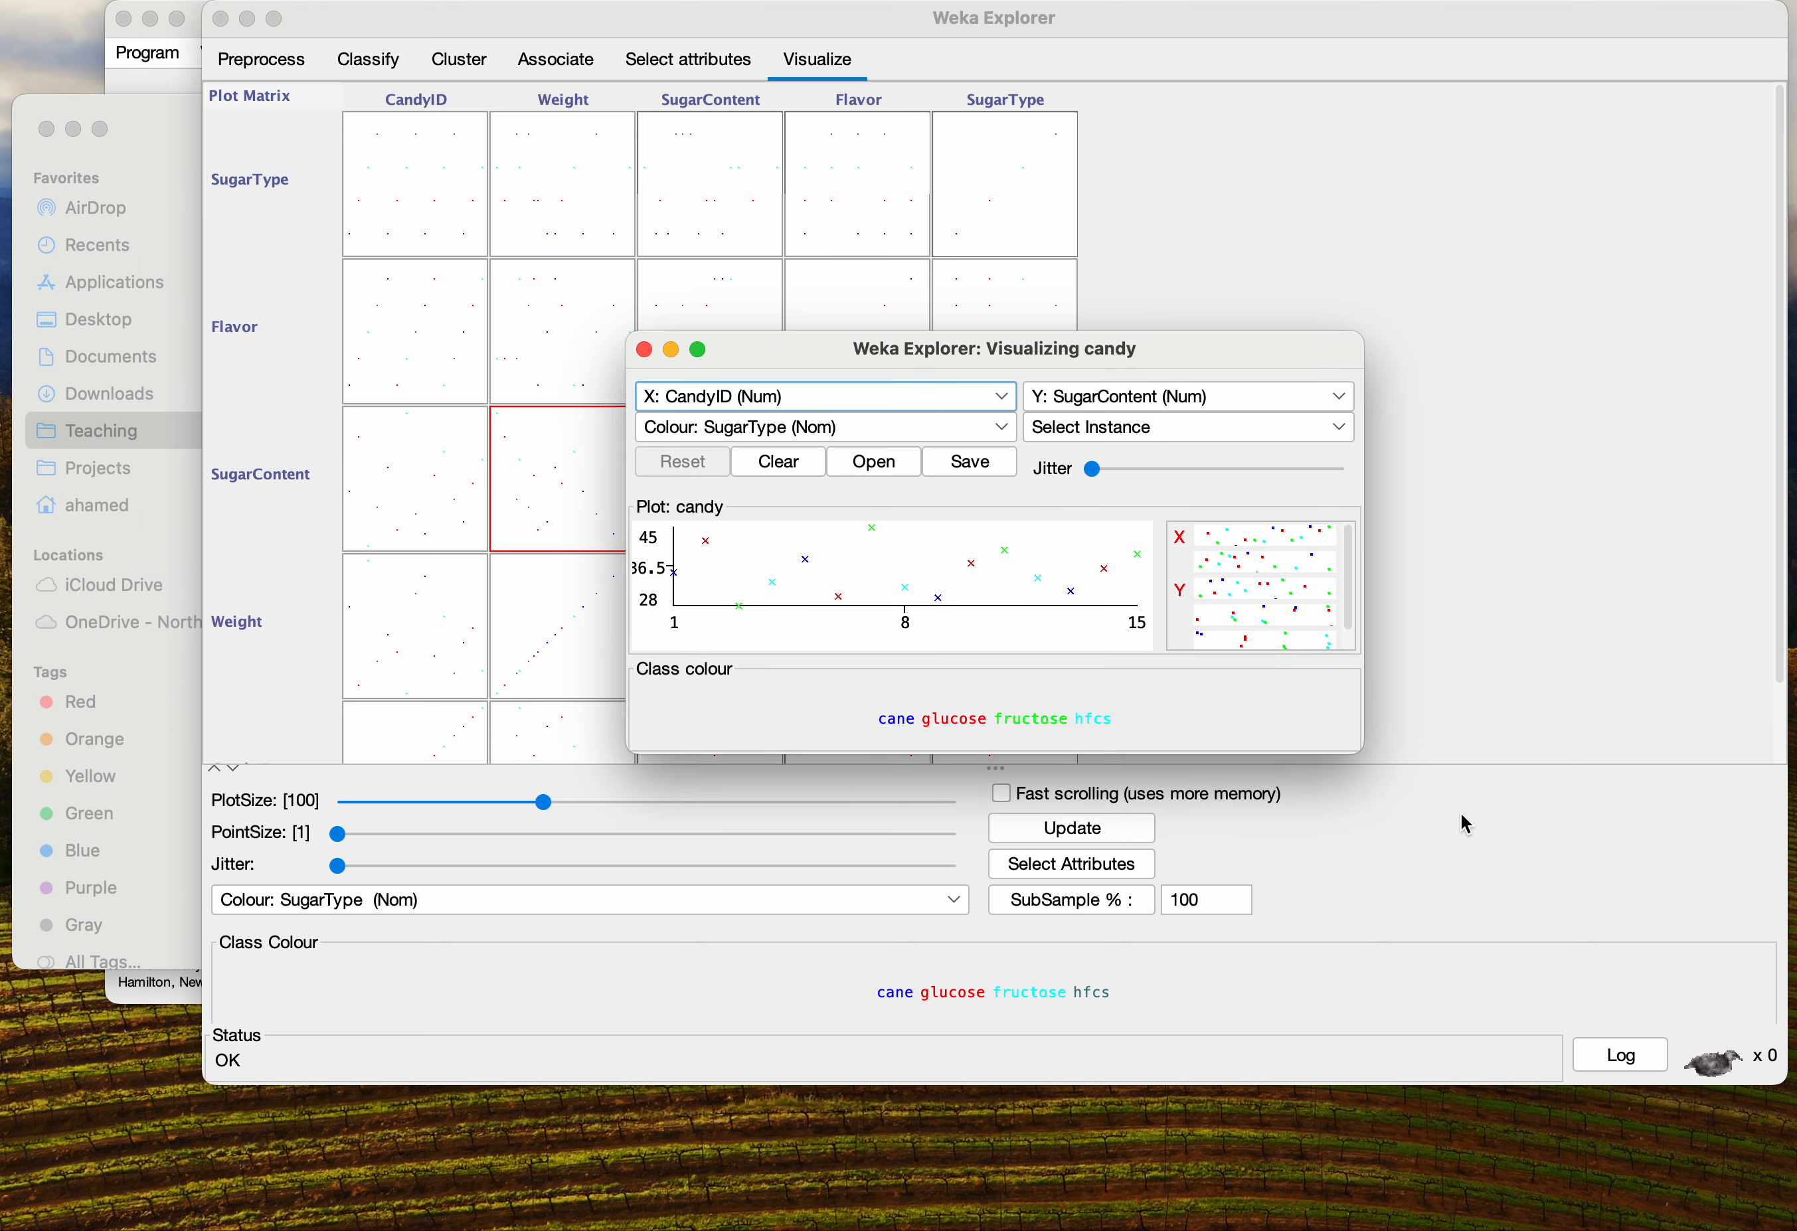
drag(1362, 751, 1740, 968)
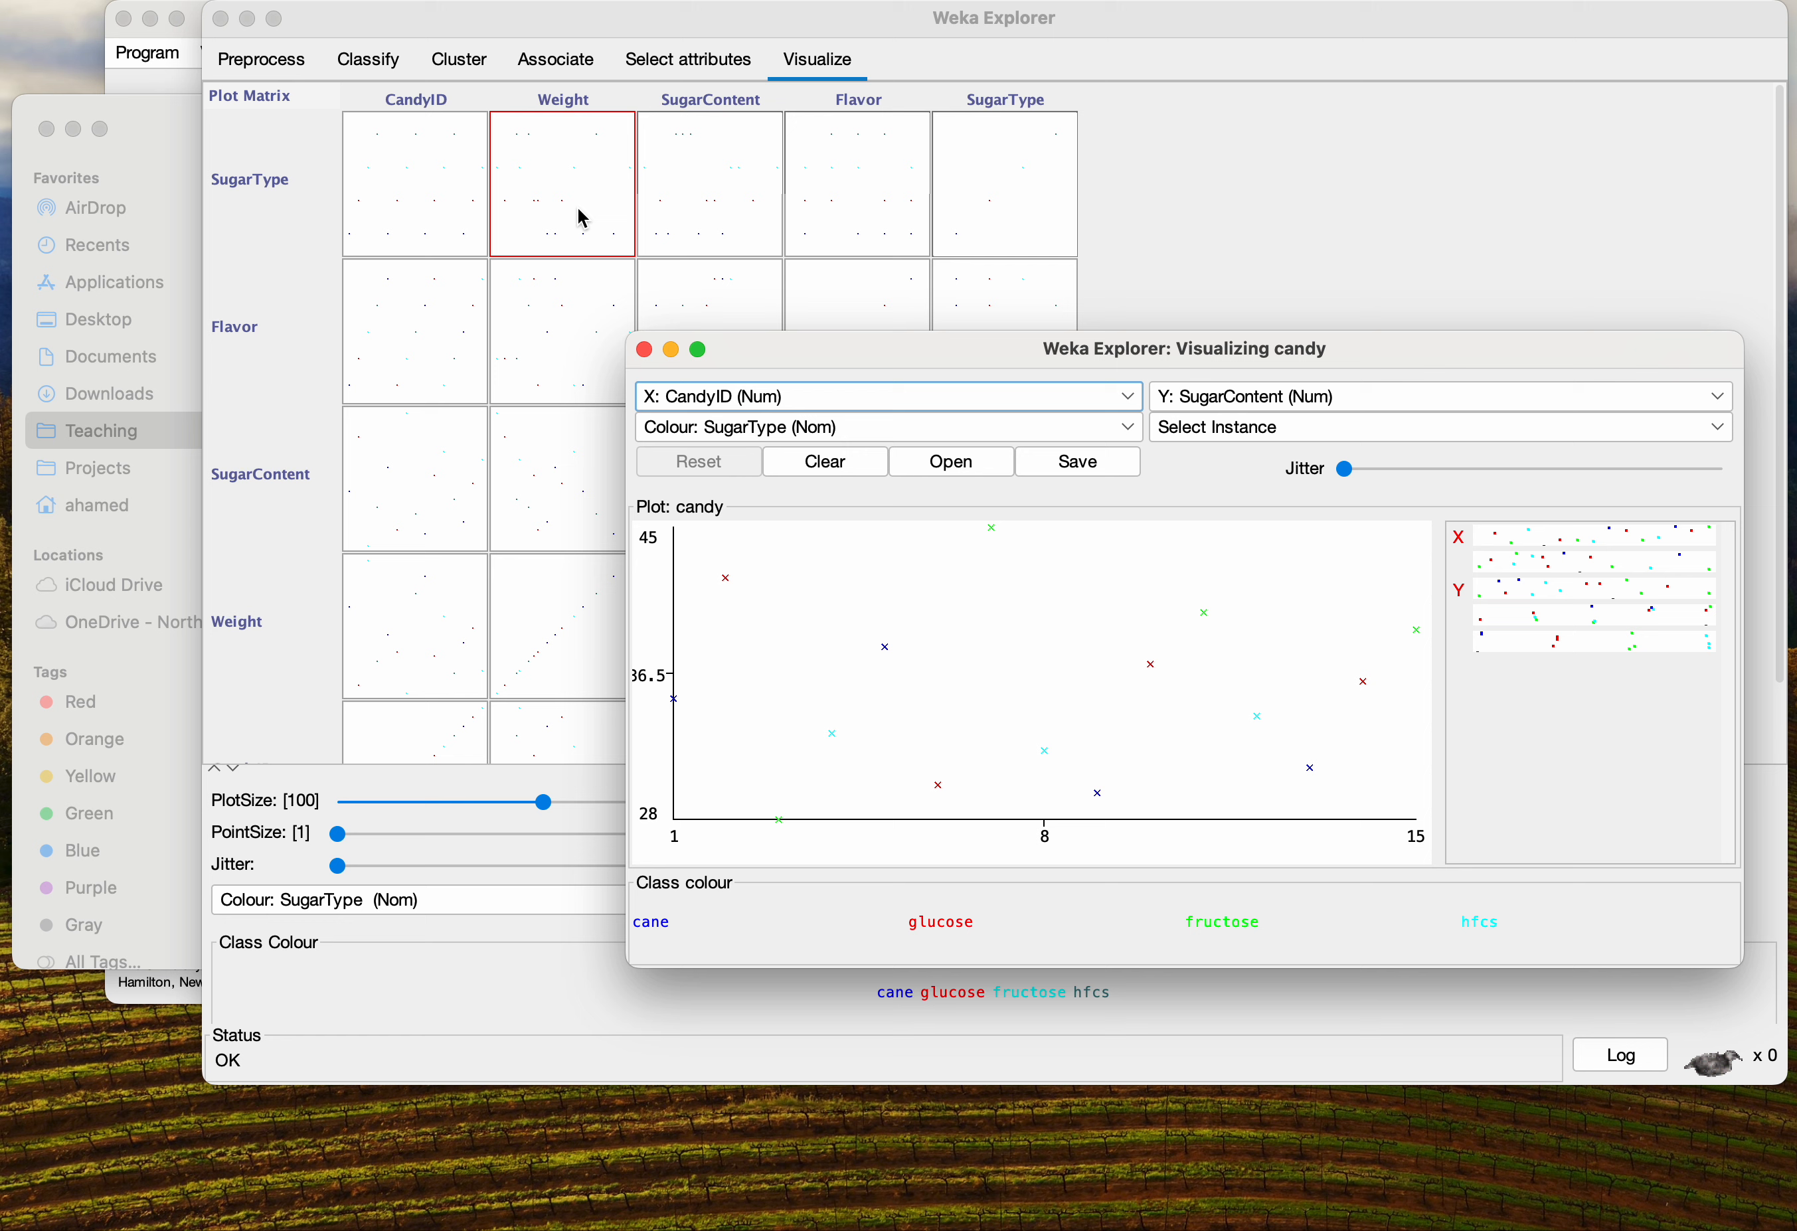
click(517, 471)
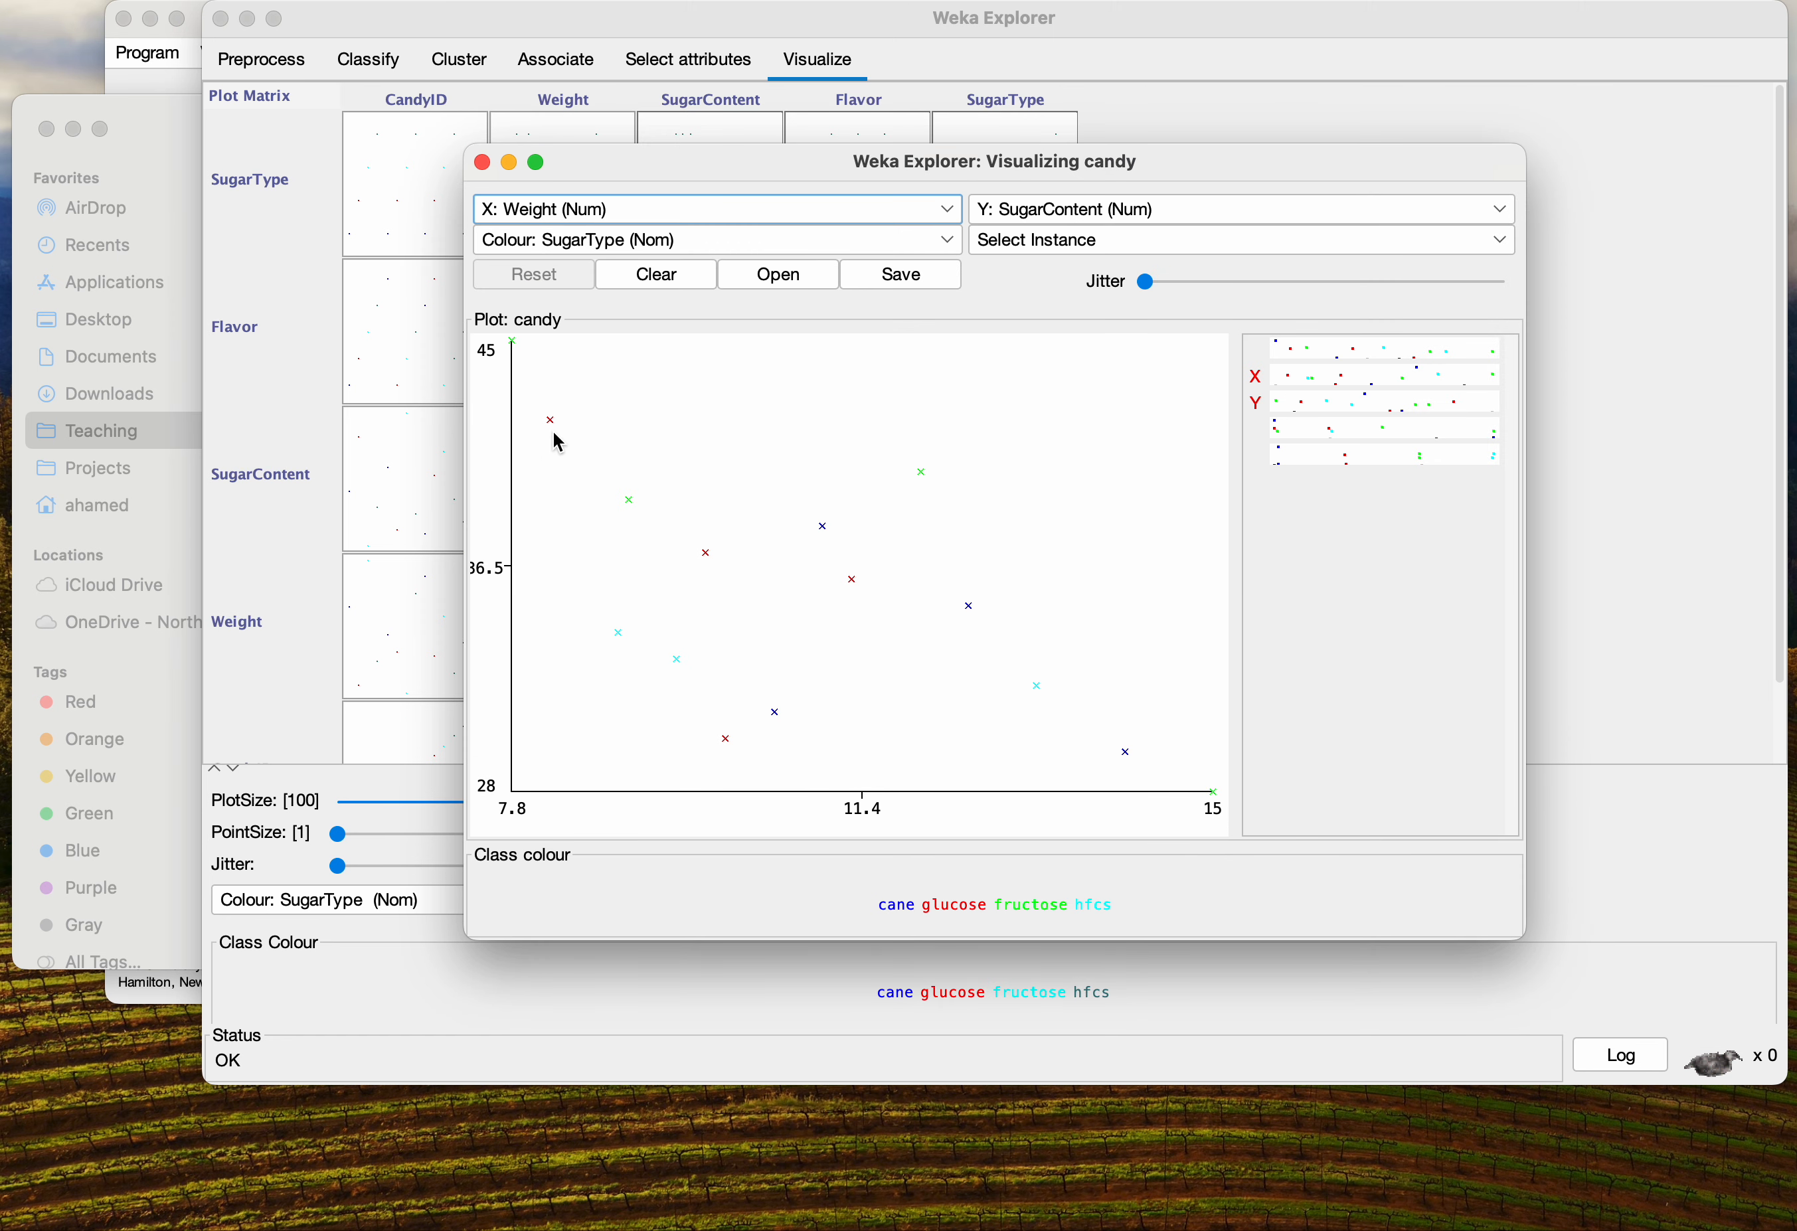
click(483, 164)
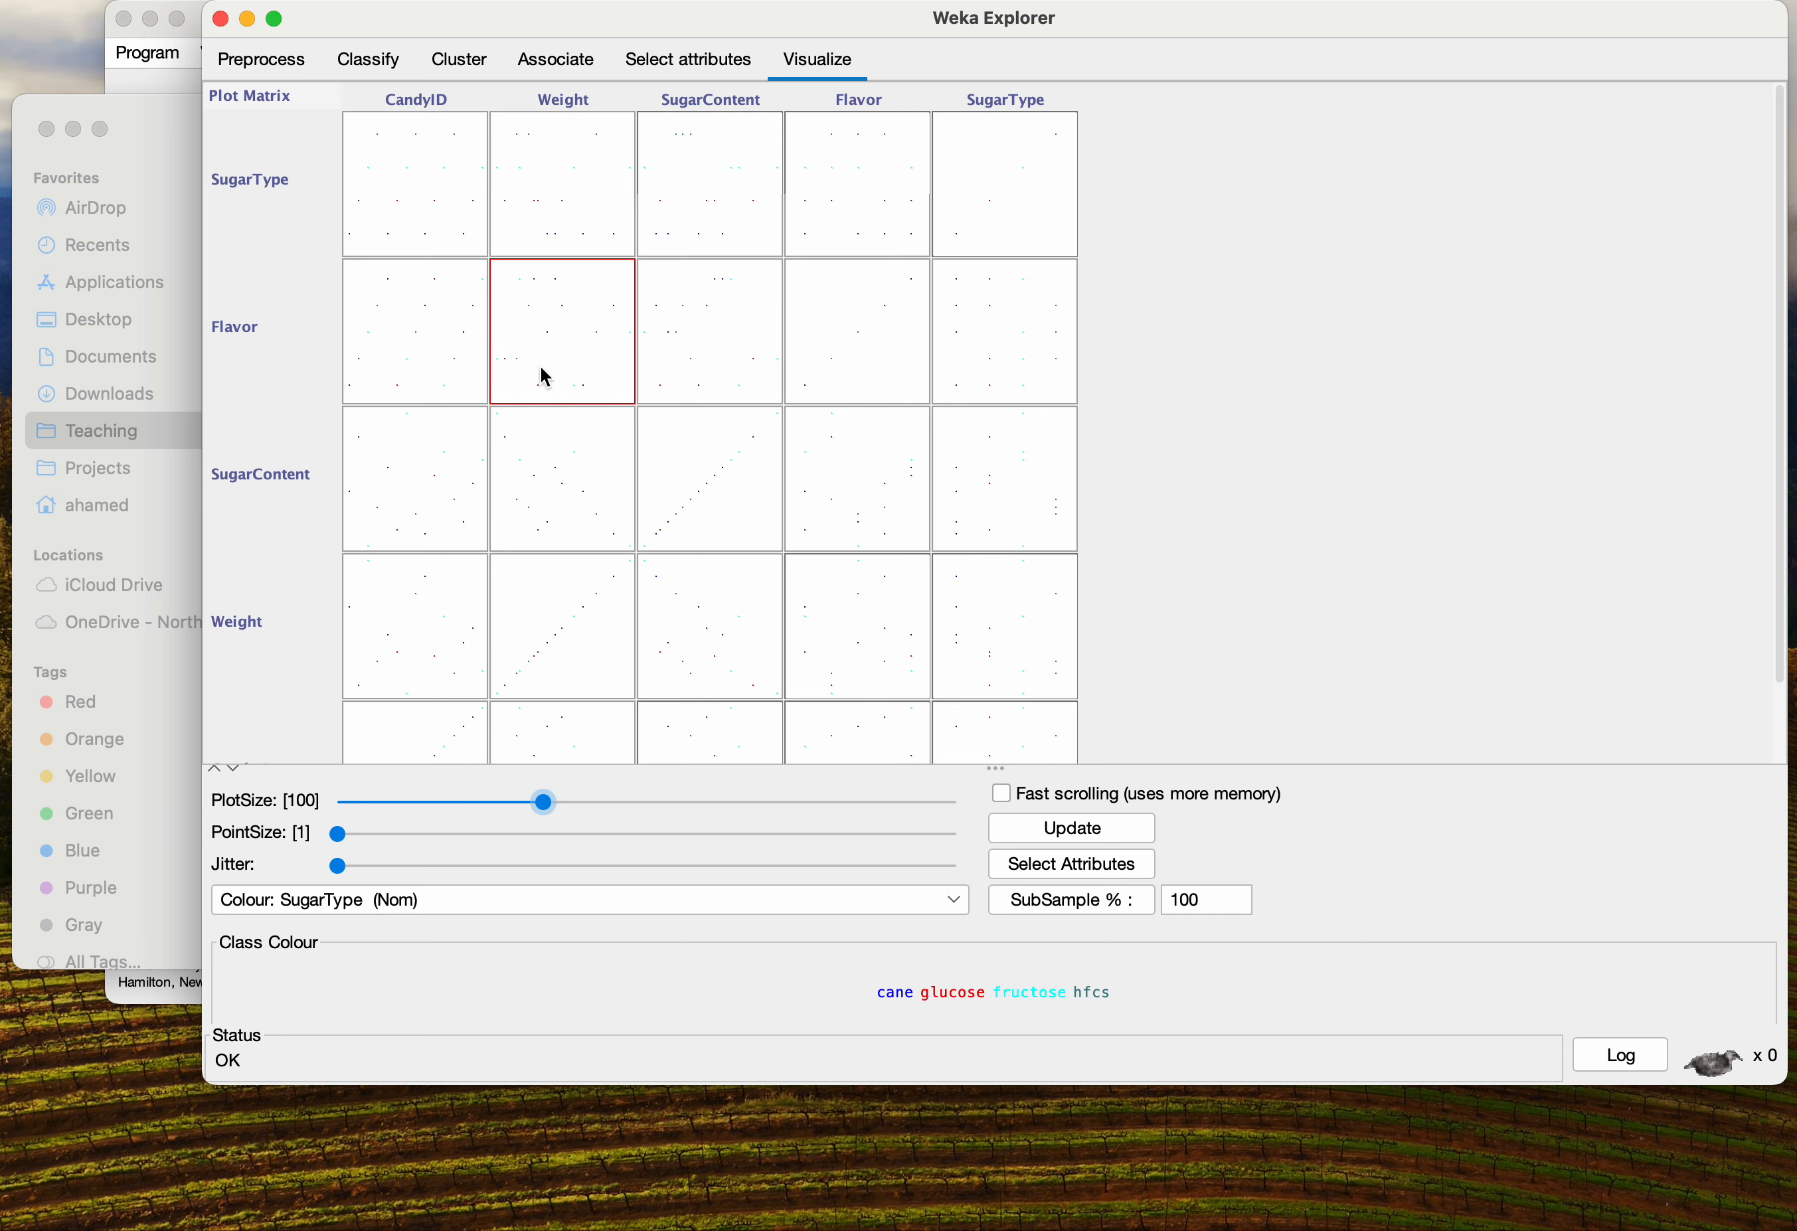
click(558, 382)
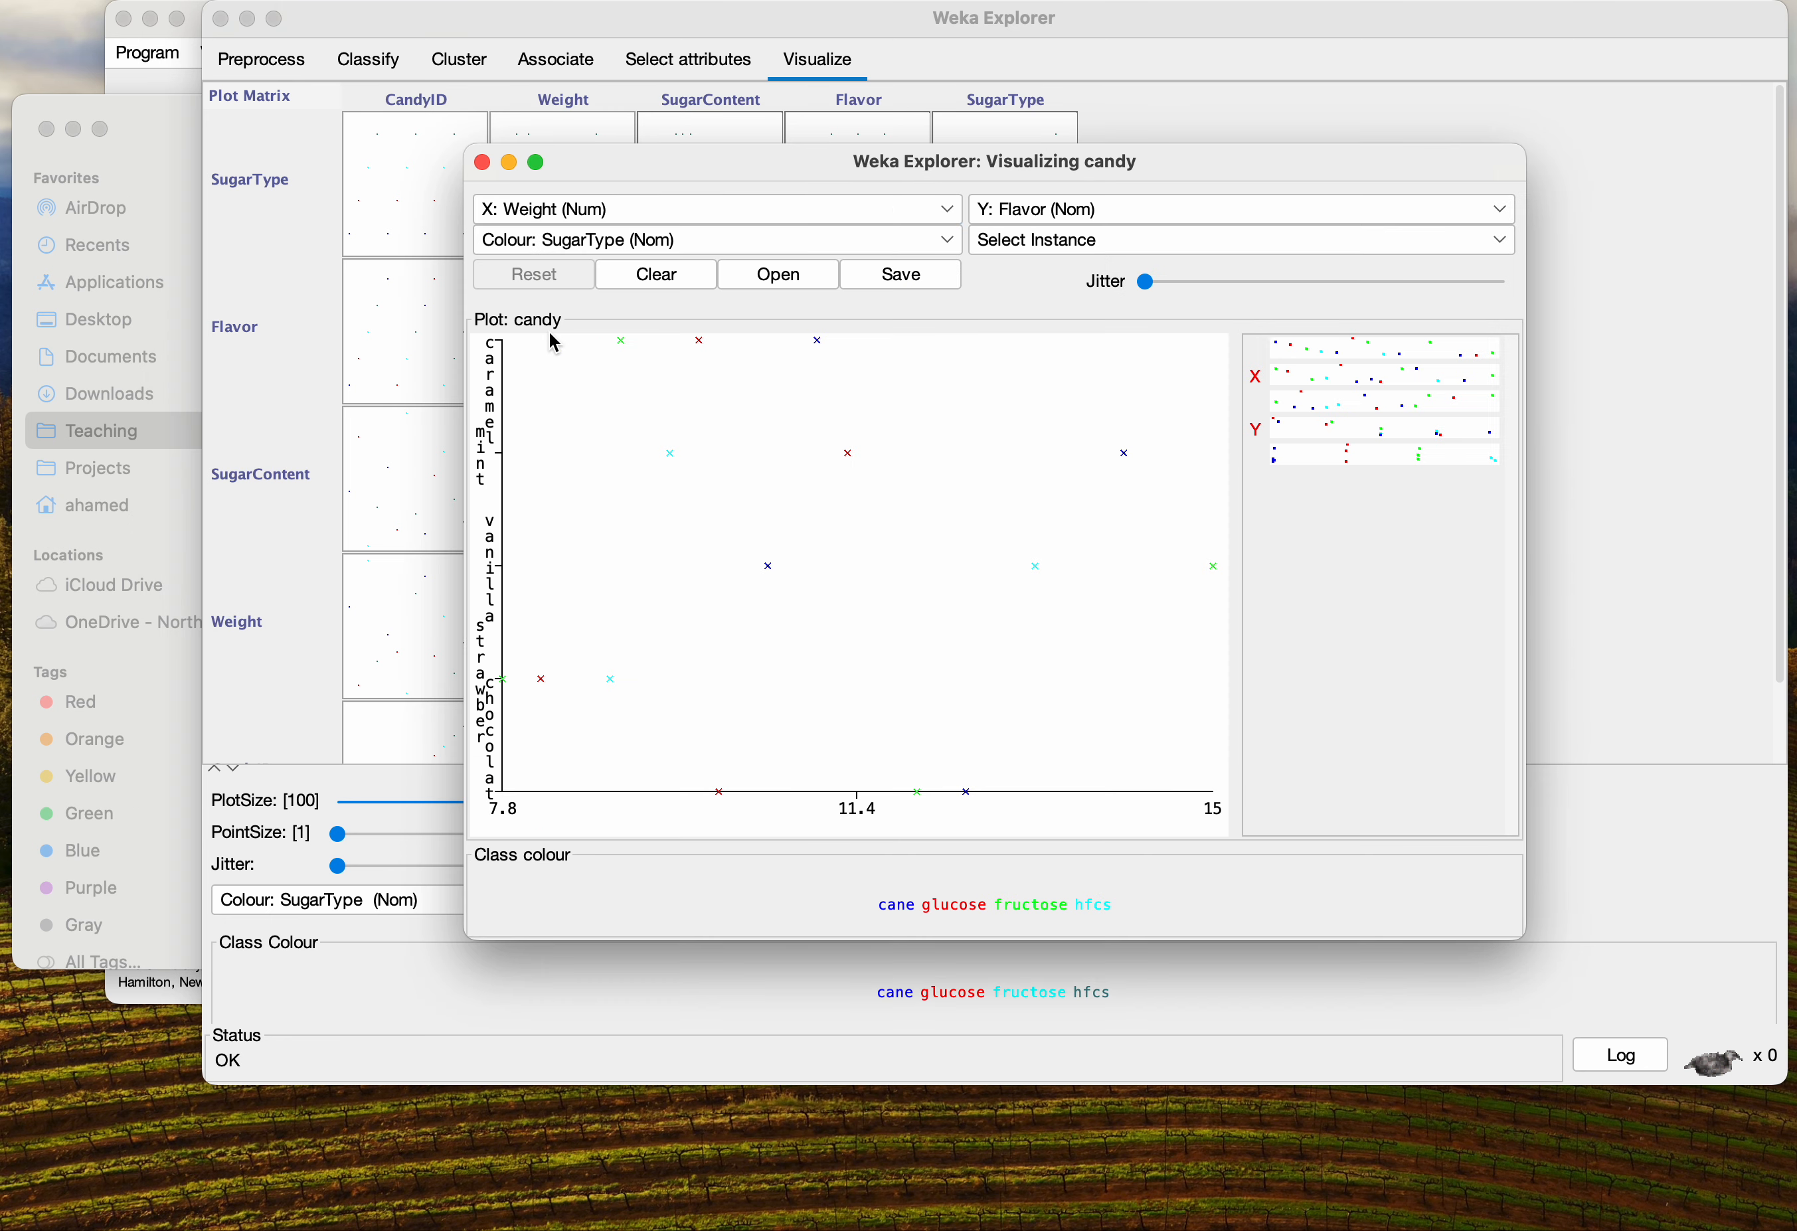
click(486, 161)
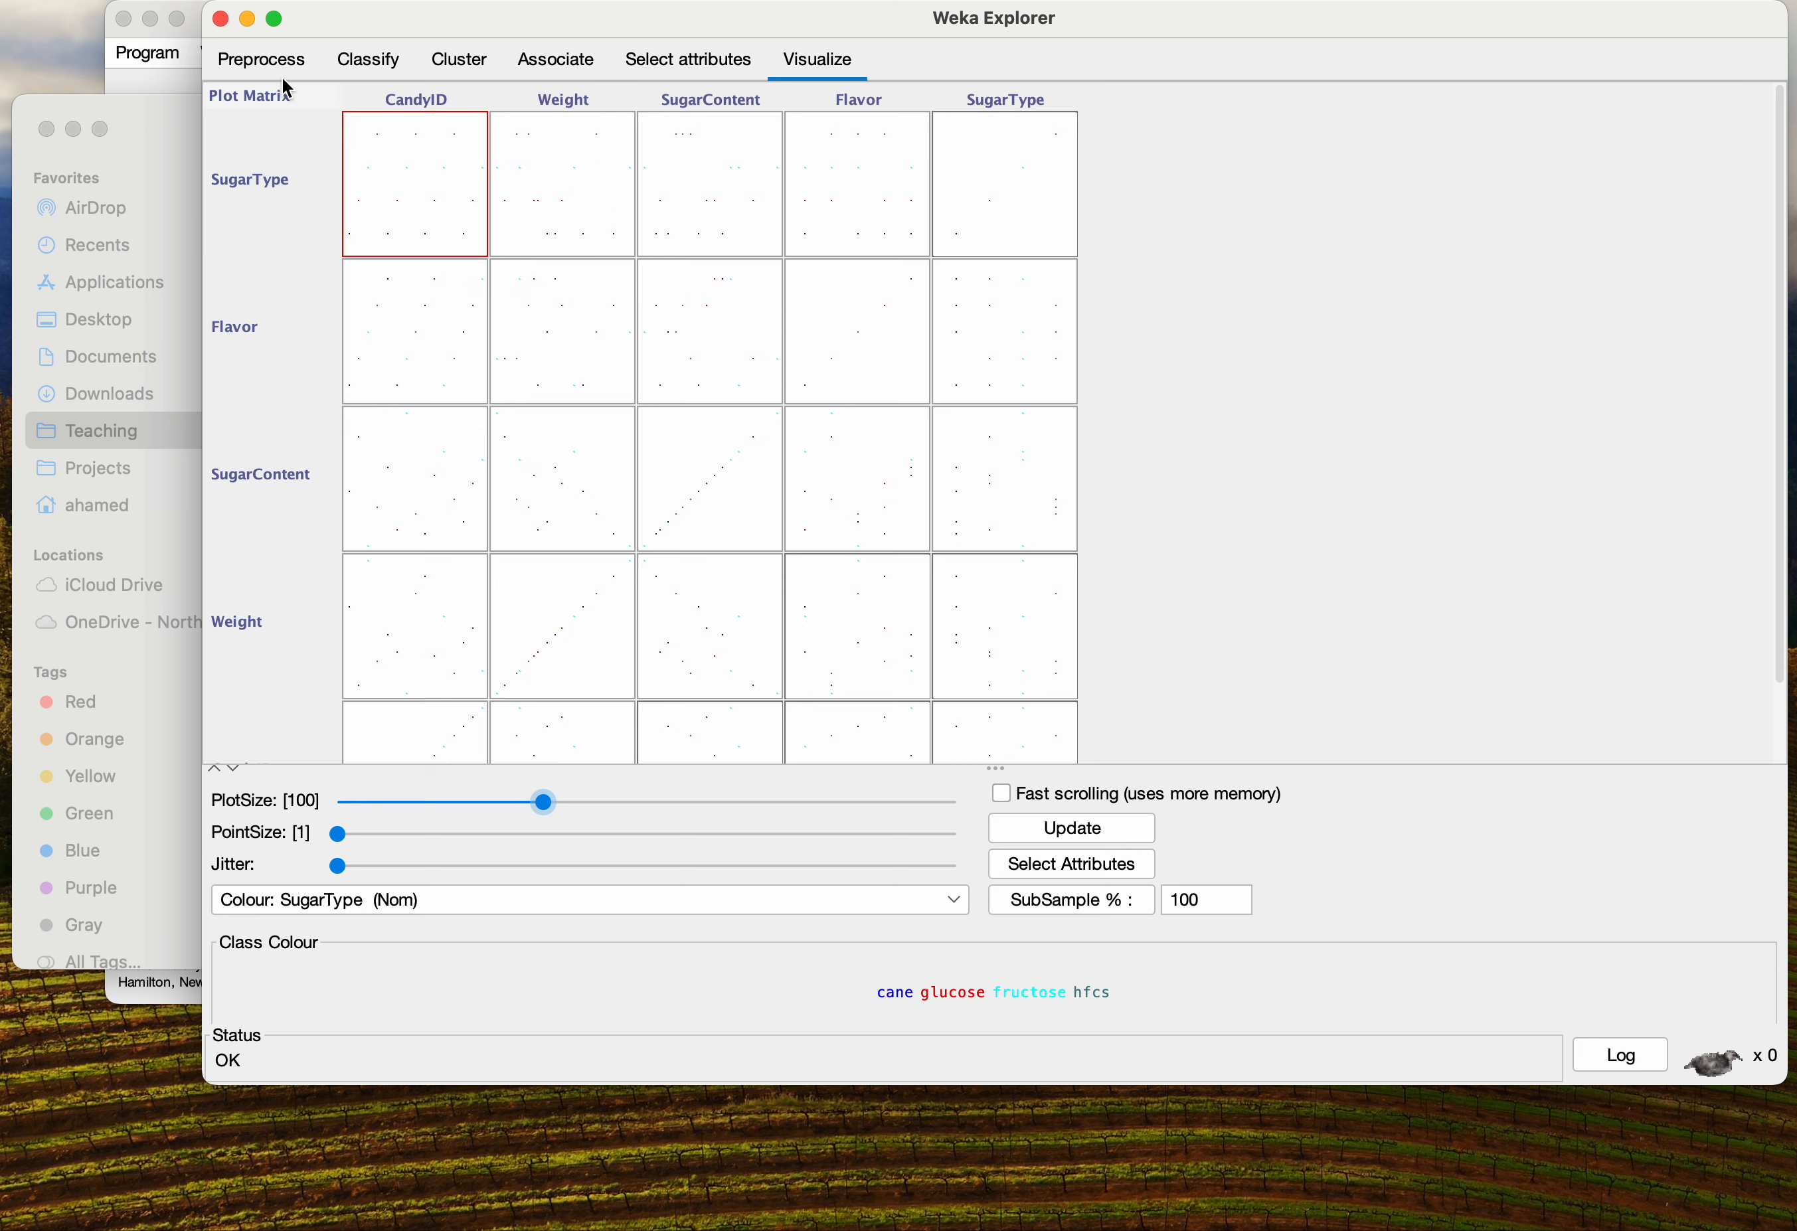
Close the Weka Explorer, confirming the prompt, and close the remaining plot window
scroll(394, 642, down, 1)
scroll(394, 642, down, 5)
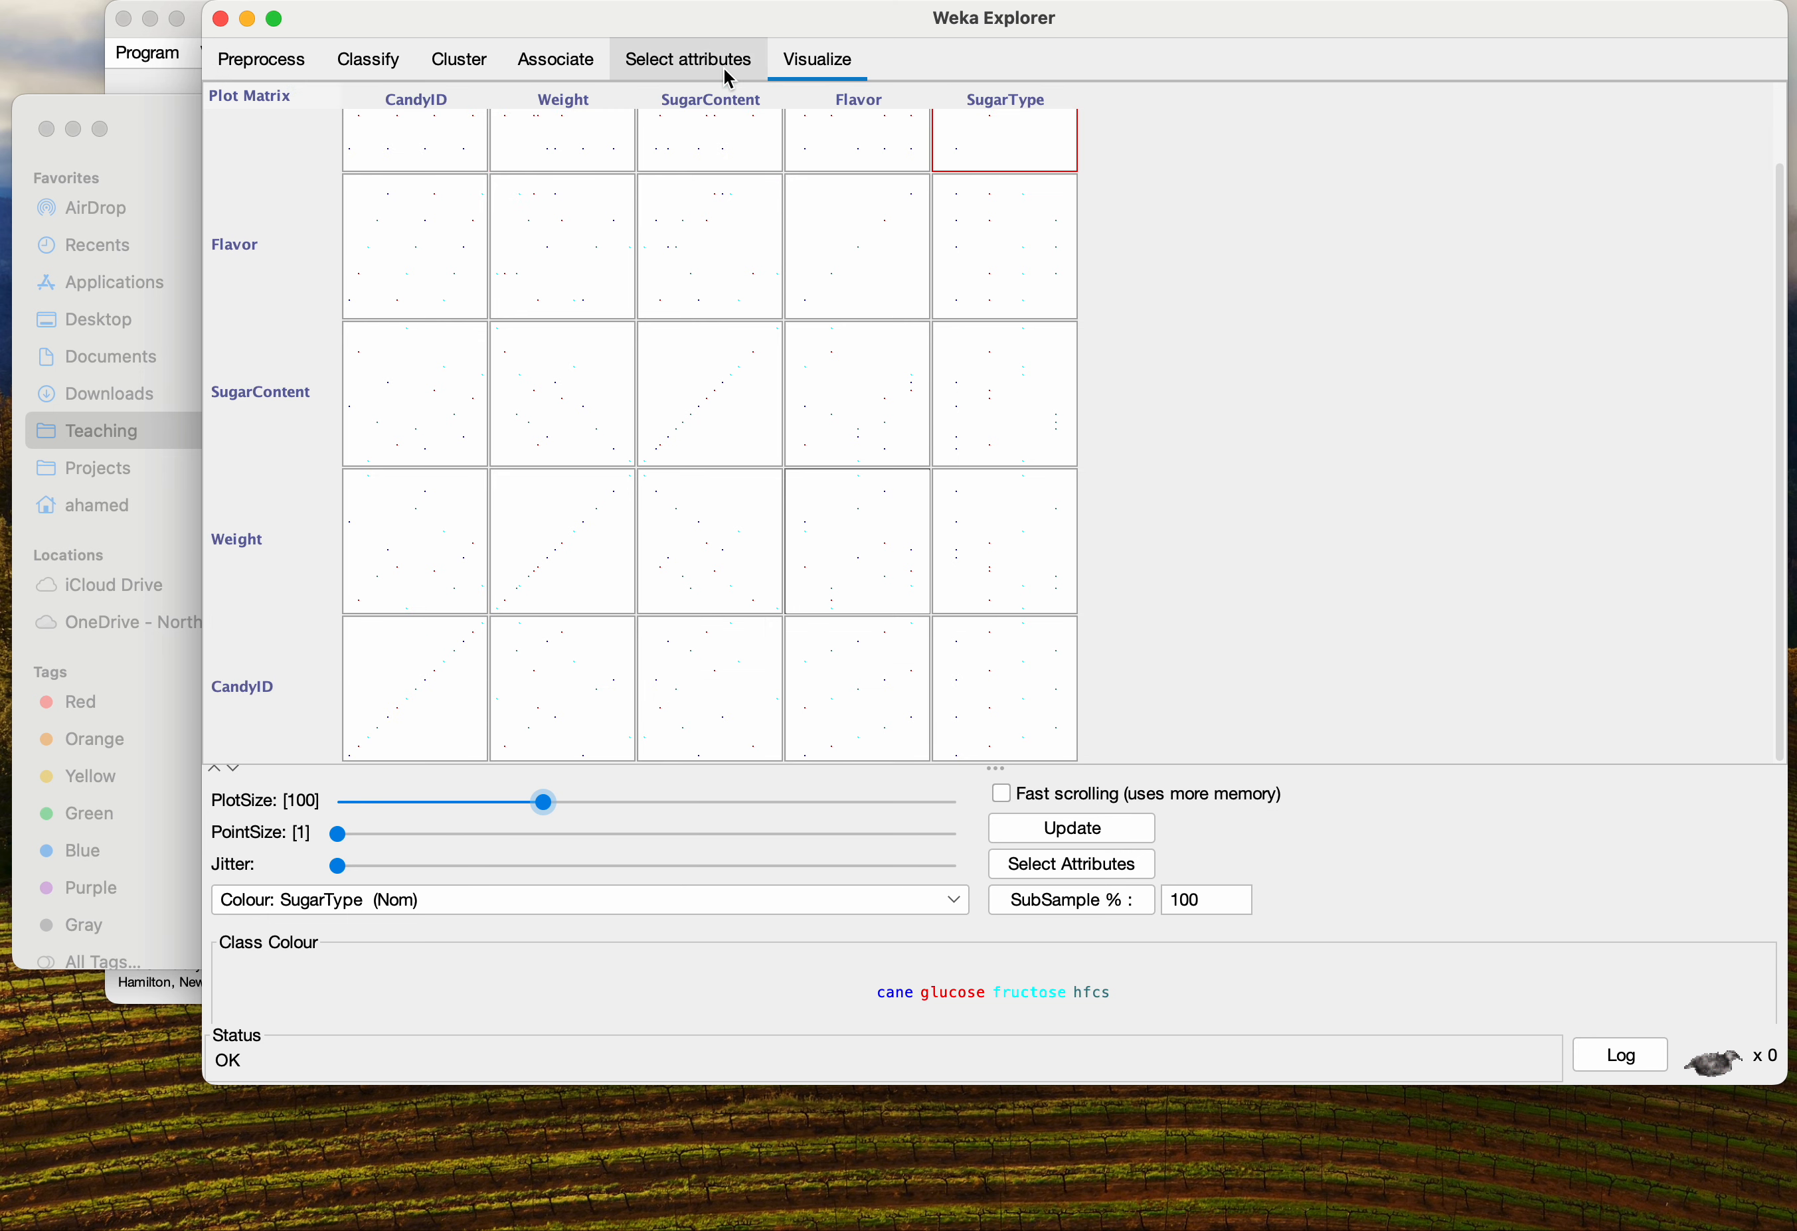
click(223, 21)
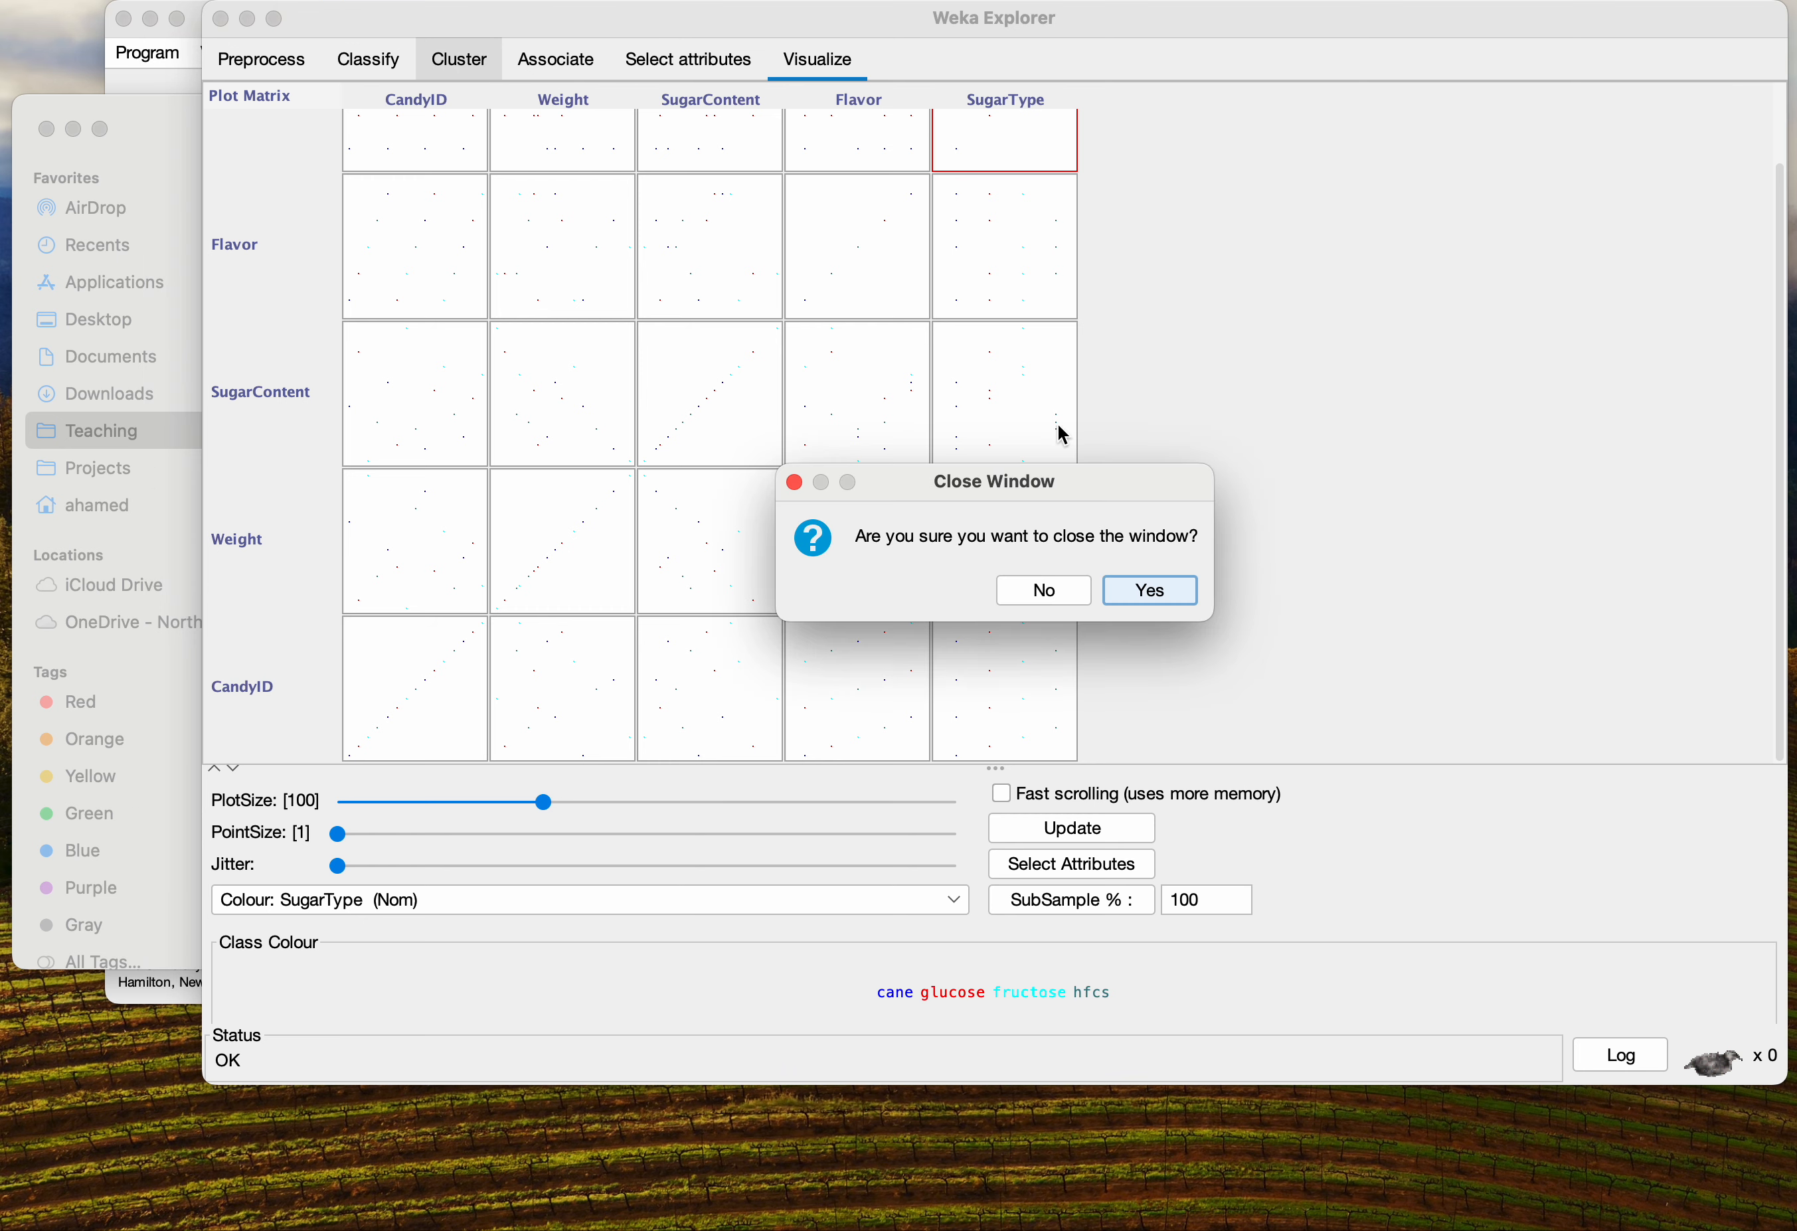
click(1132, 590)
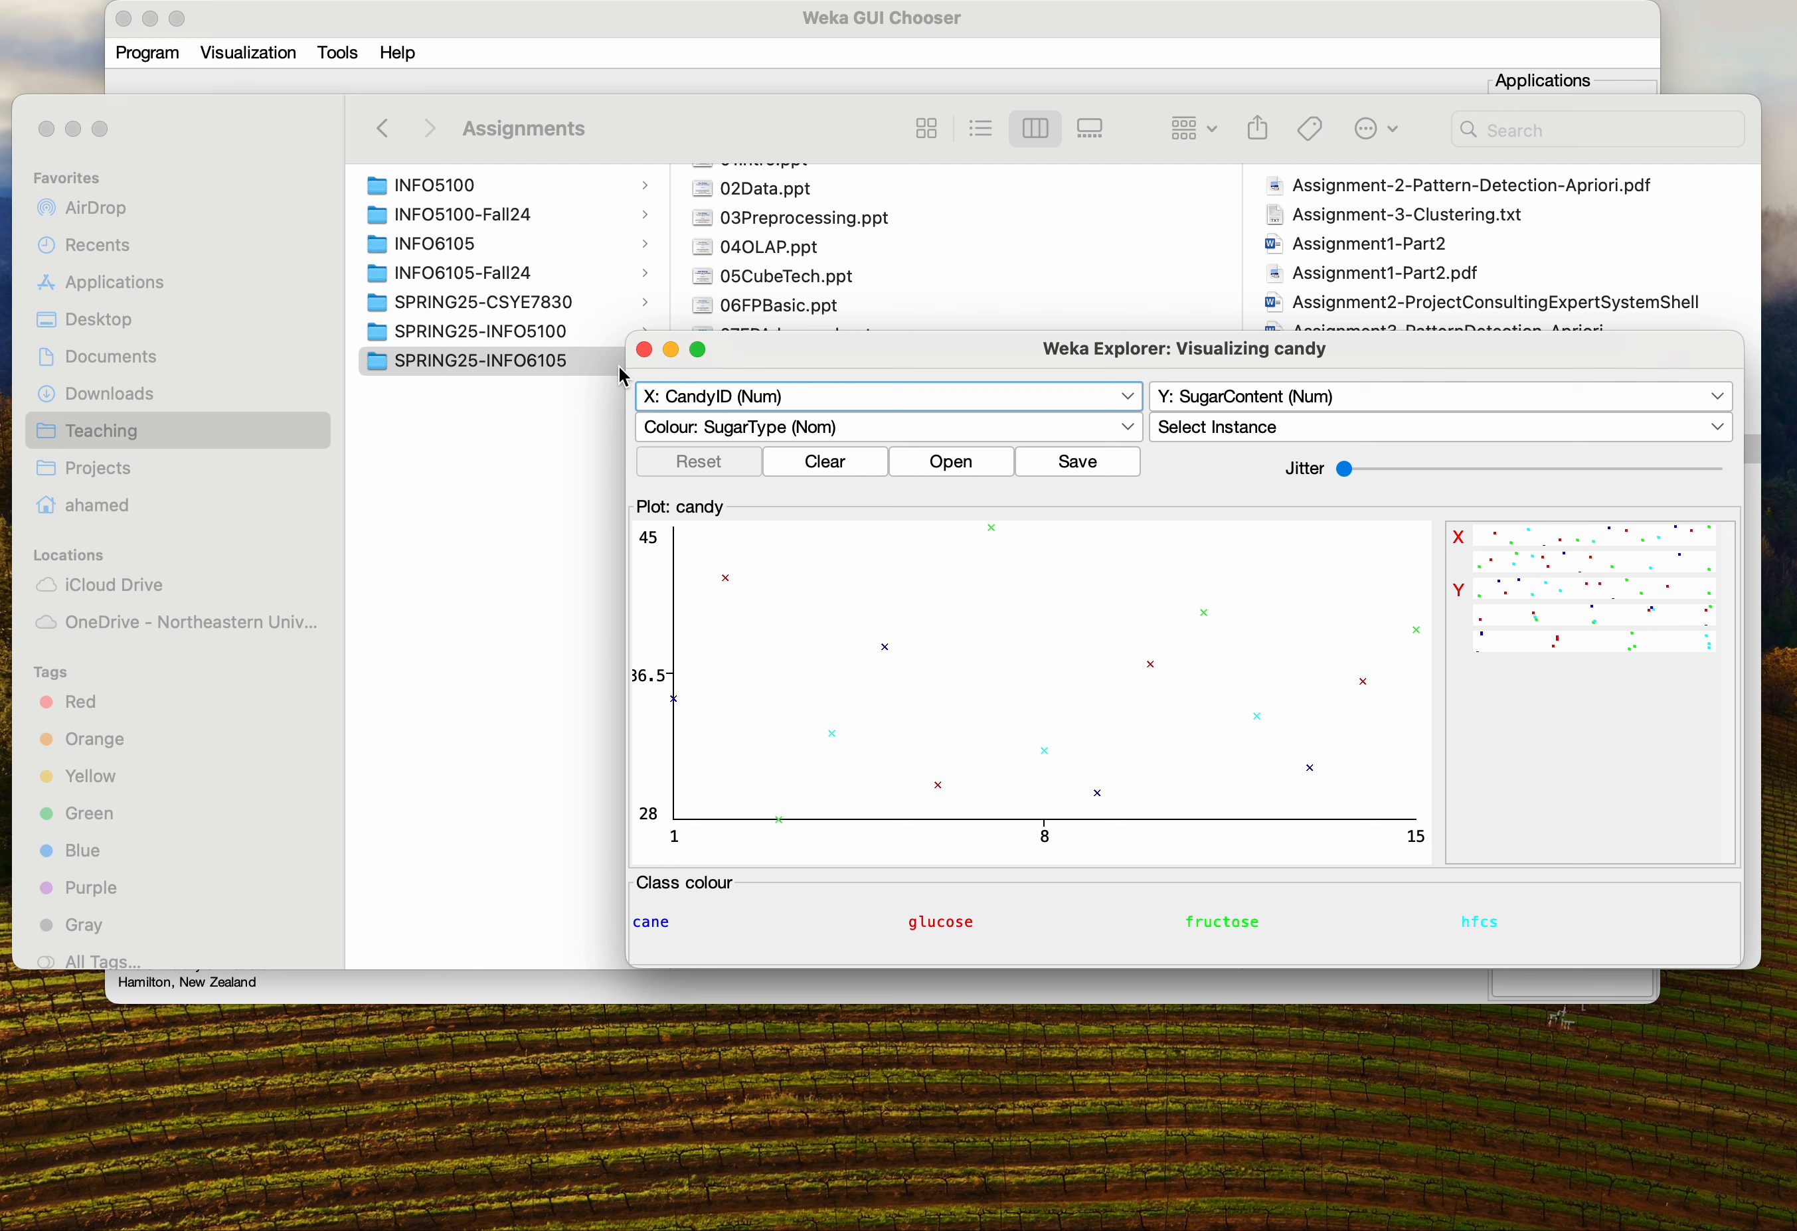
click(645, 350)
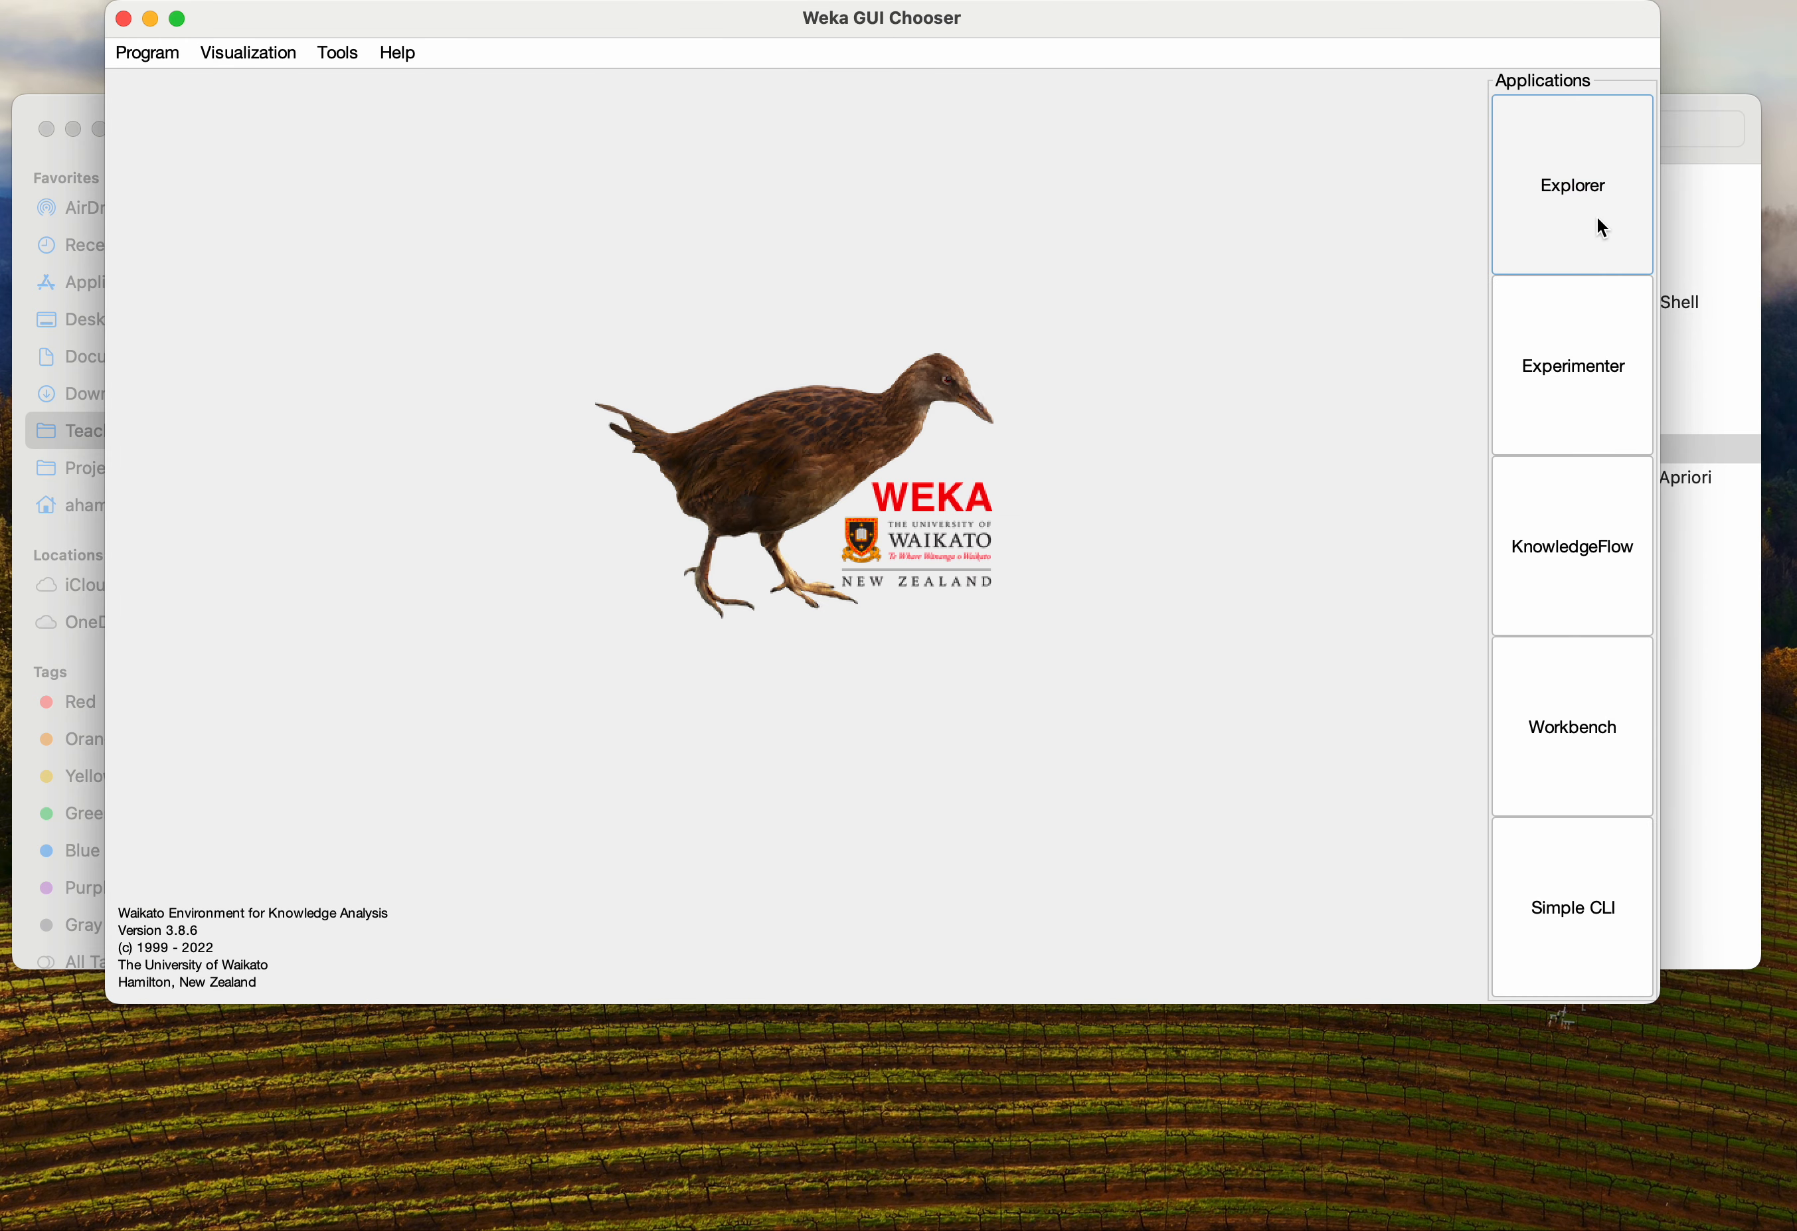
Open a new Explorer and load candy-dataset-4-clustering.arff from the Teaching/SPRING25-INFO6105/Assignments folder
click(1617, 220)
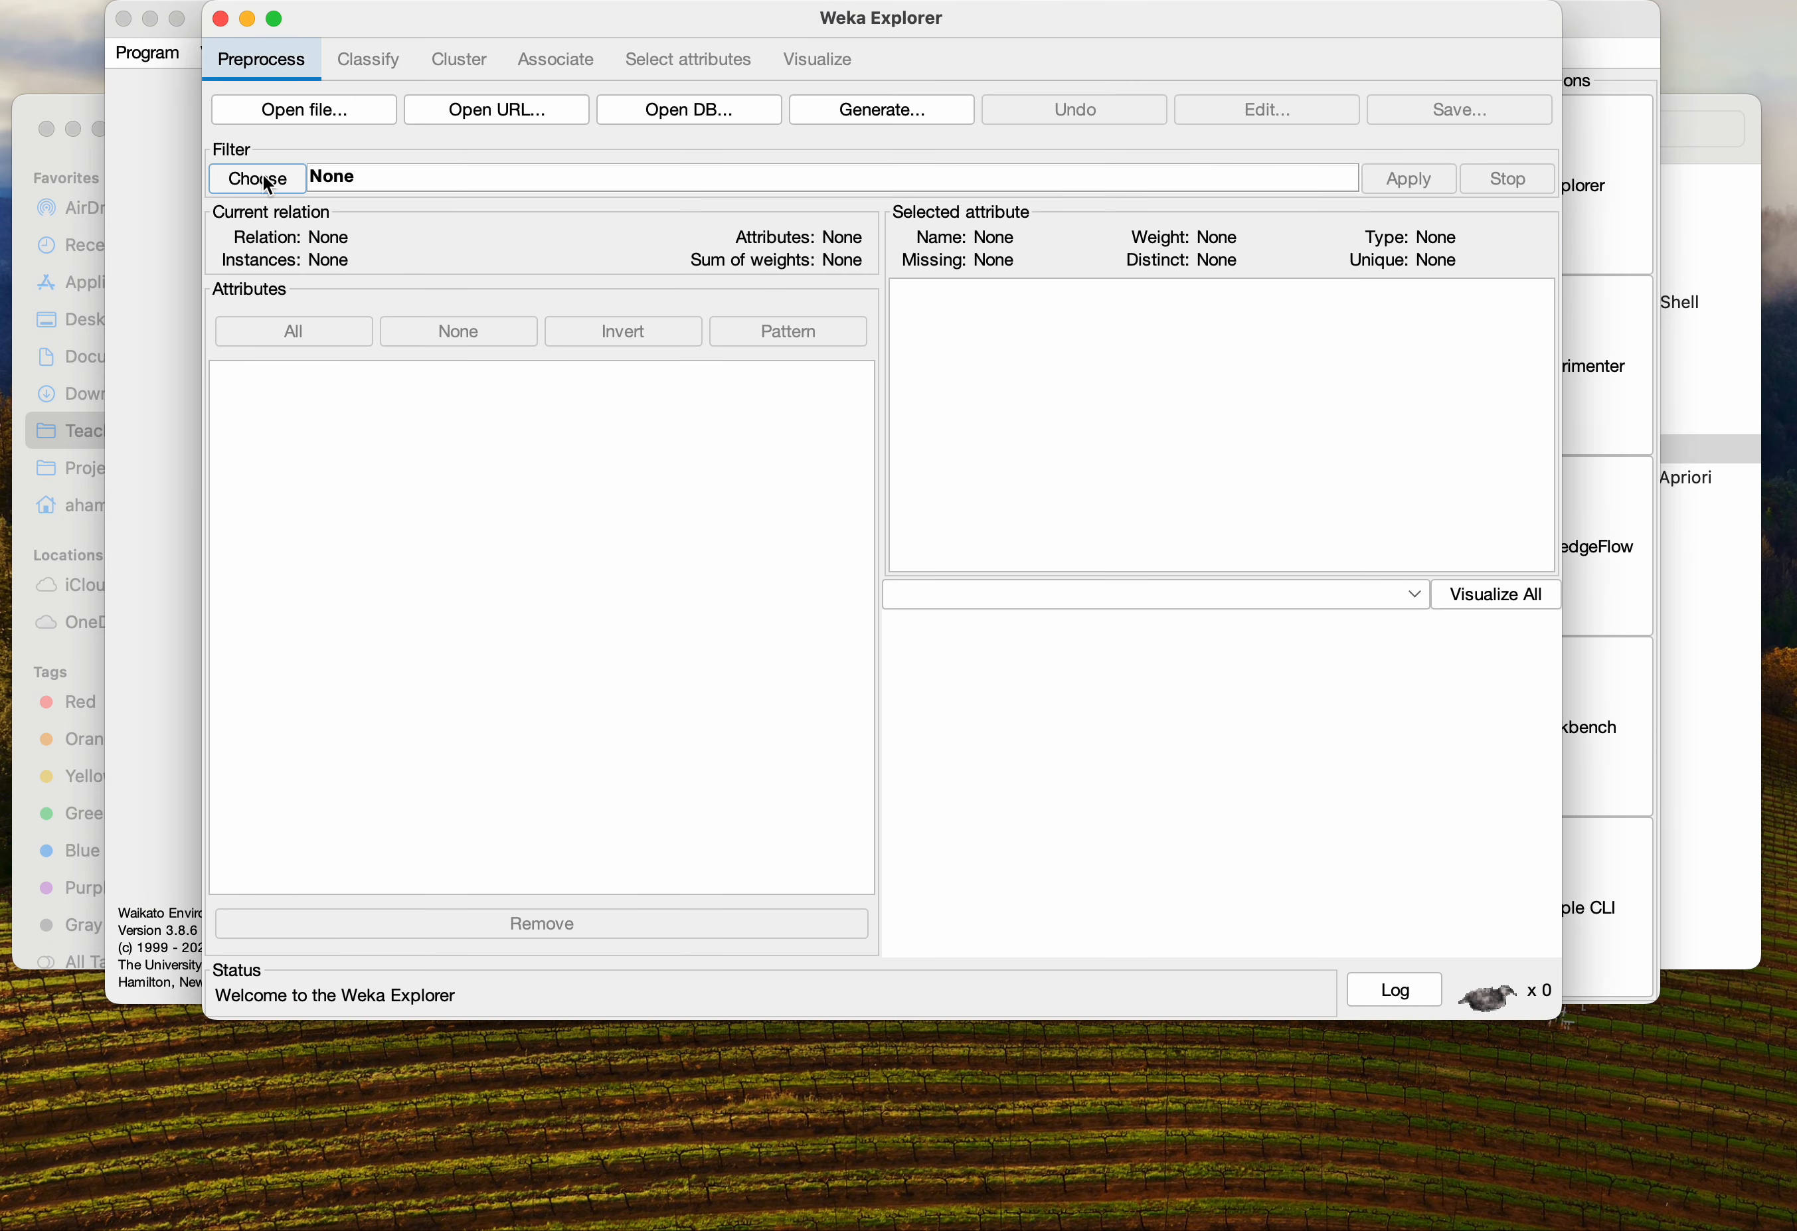
click(306, 114)
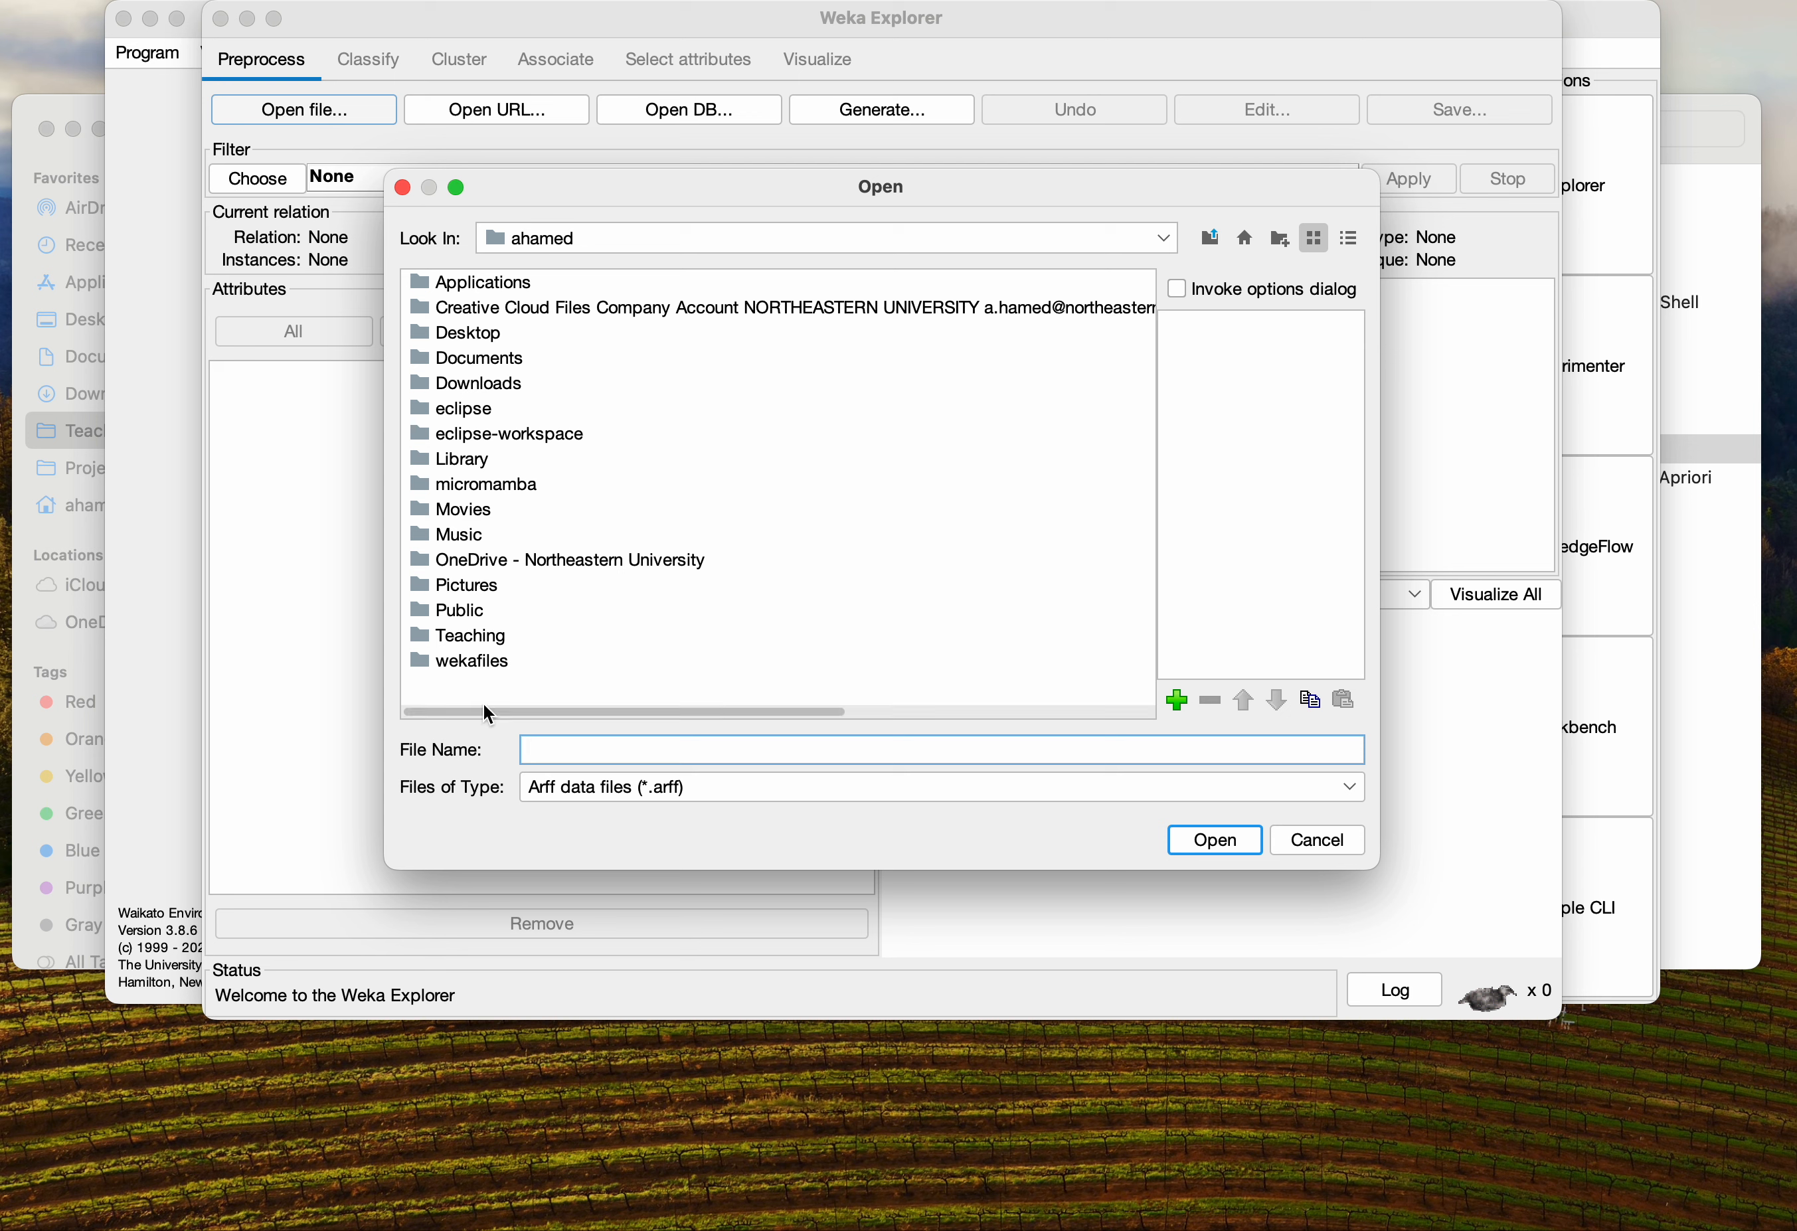
click(483, 643)
double_click(486, 643)
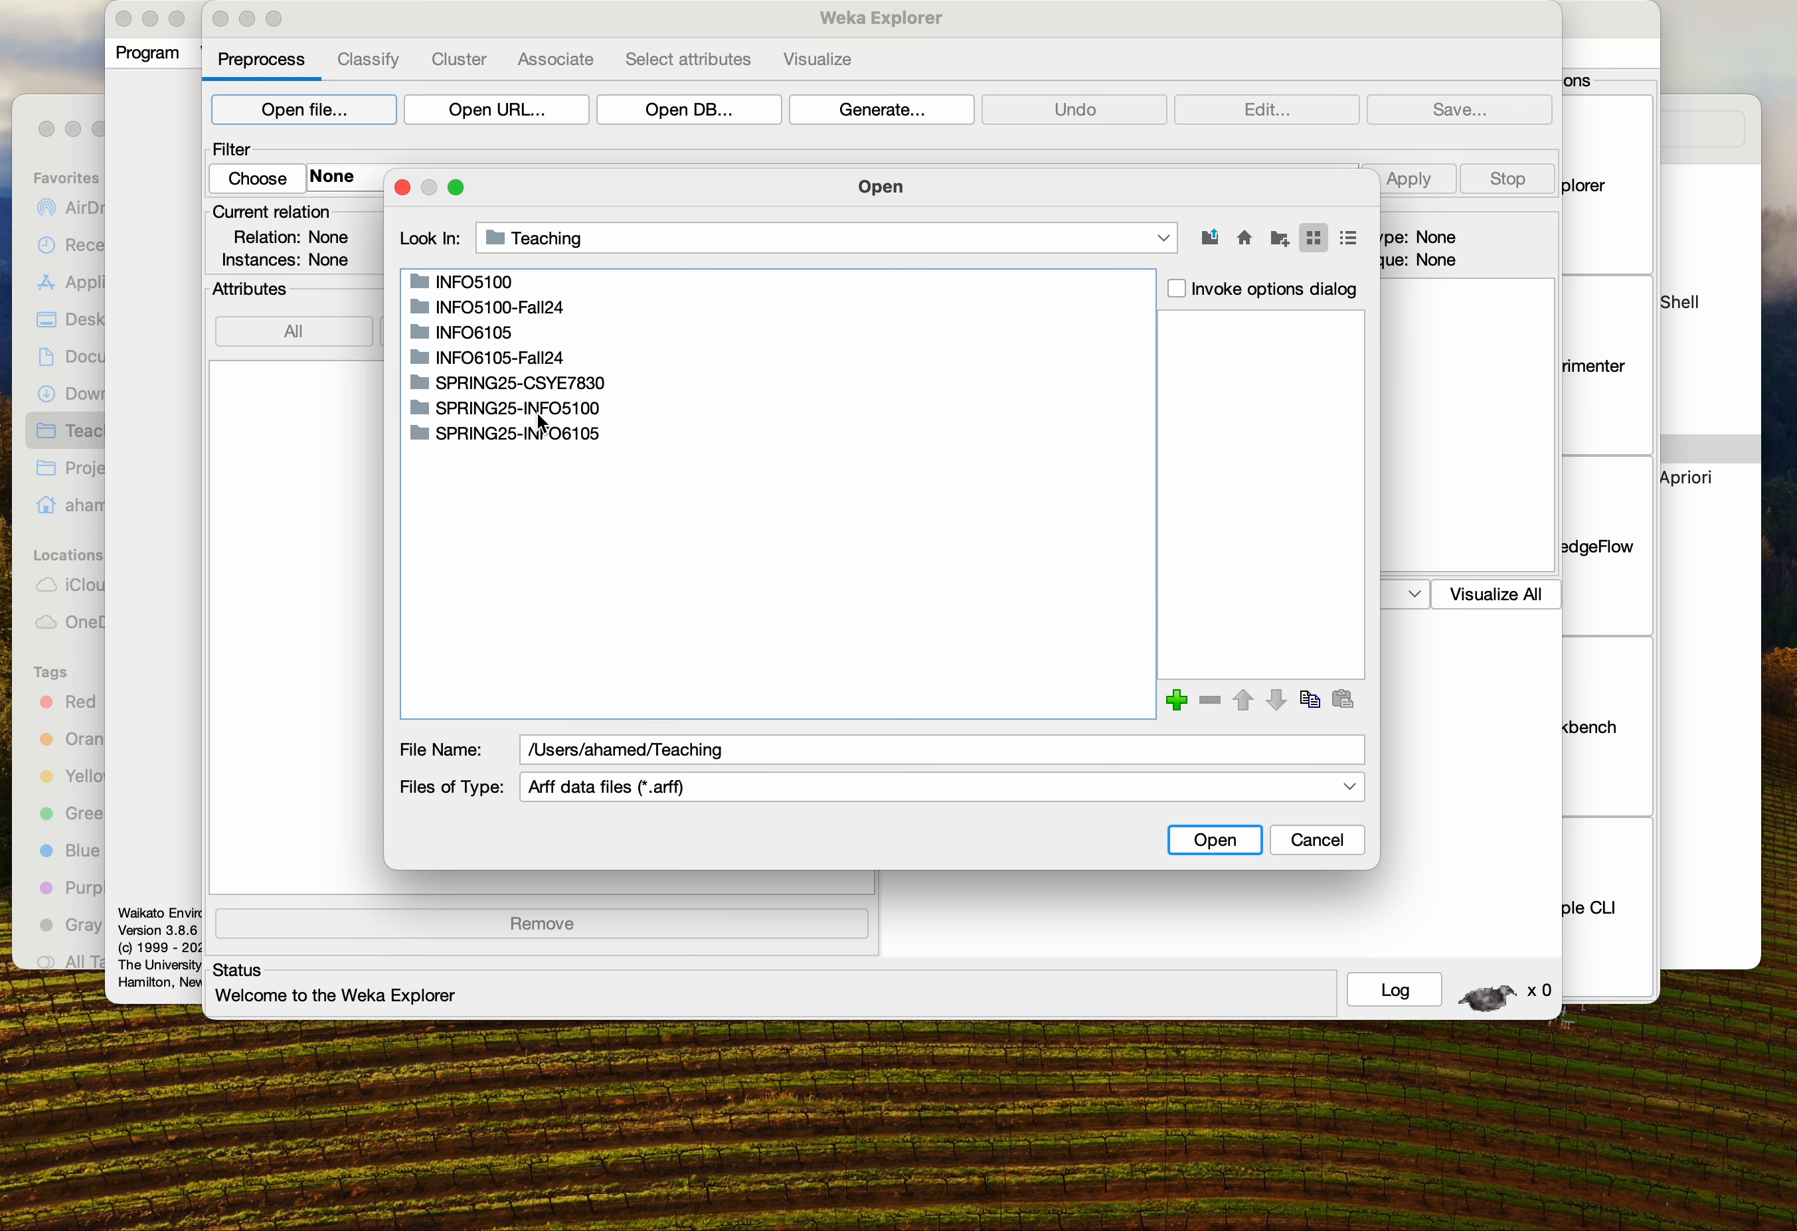
double_click(542, 435)
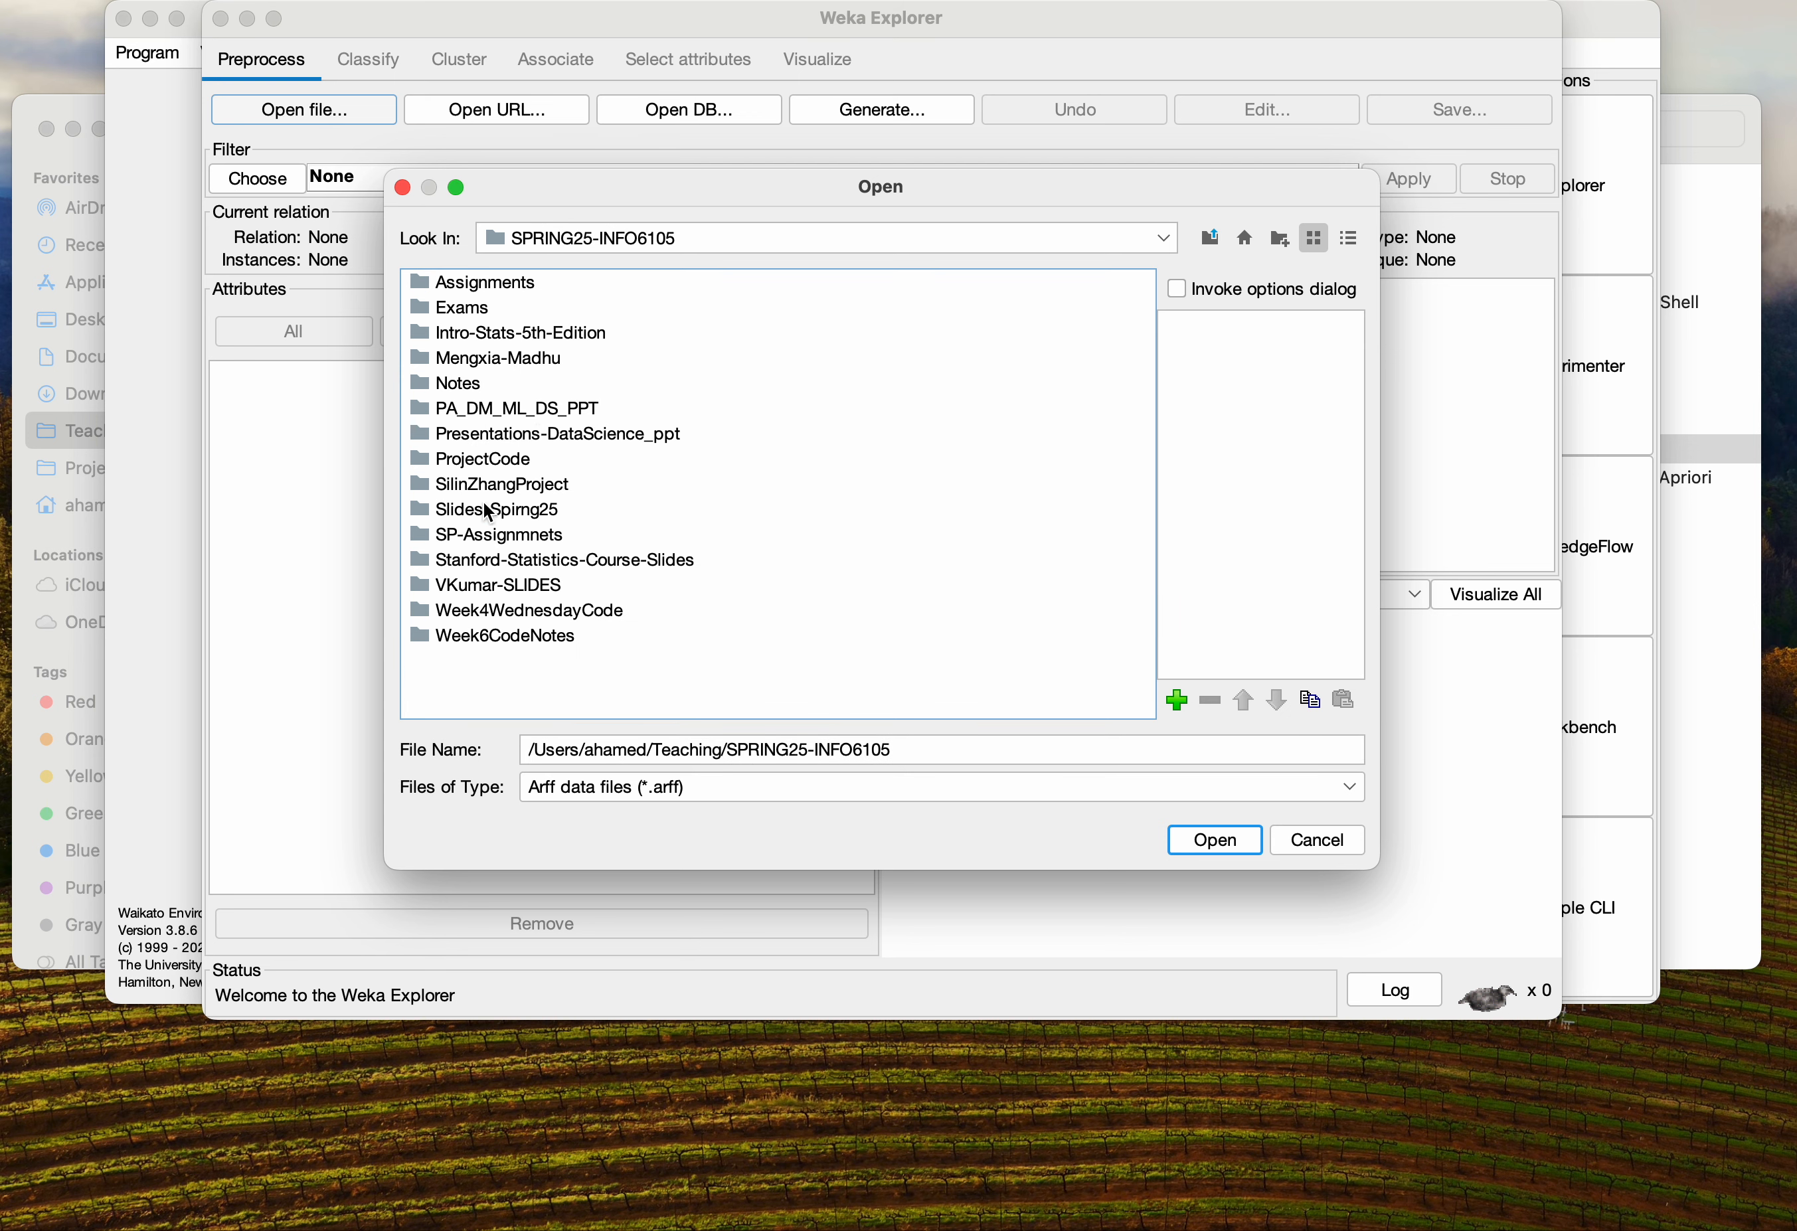
double_click(472, 283)
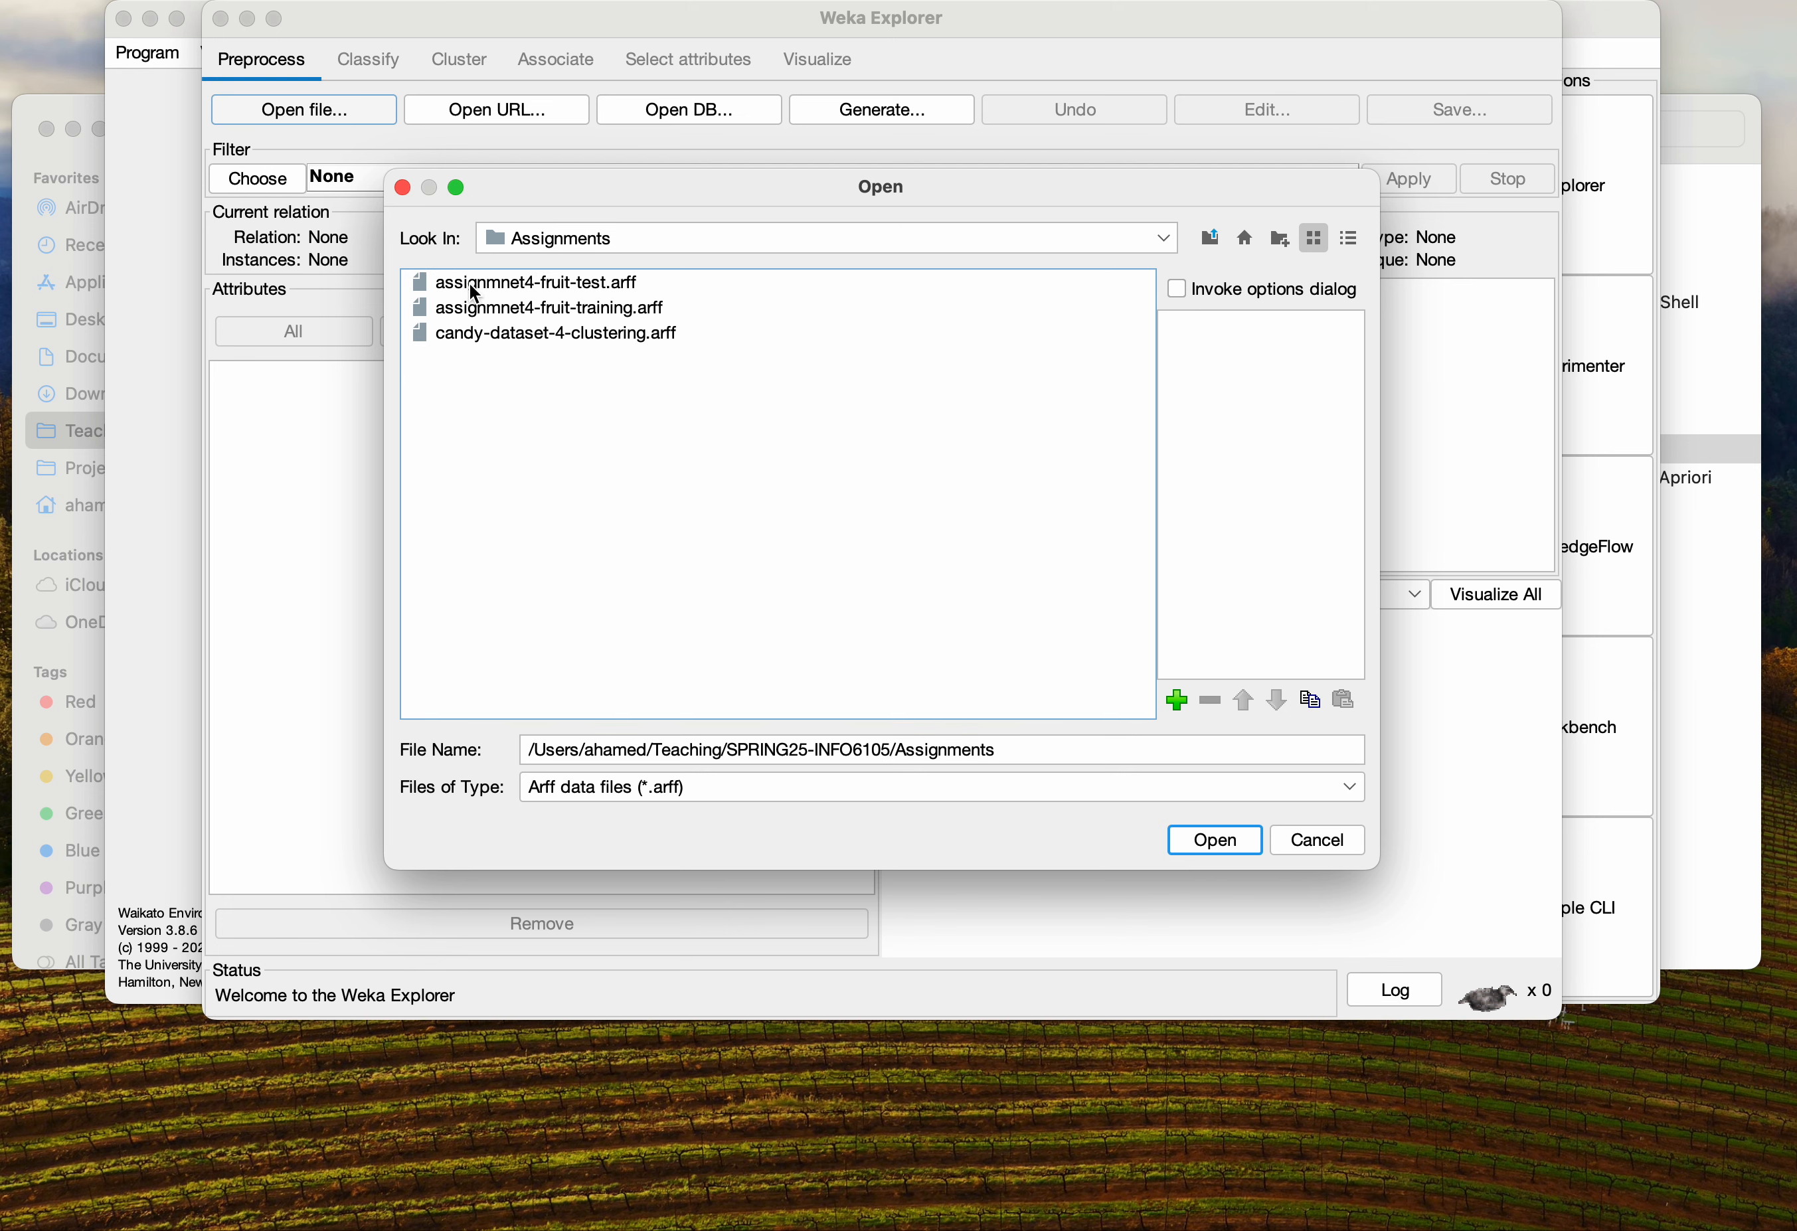
double_click(551, 331)
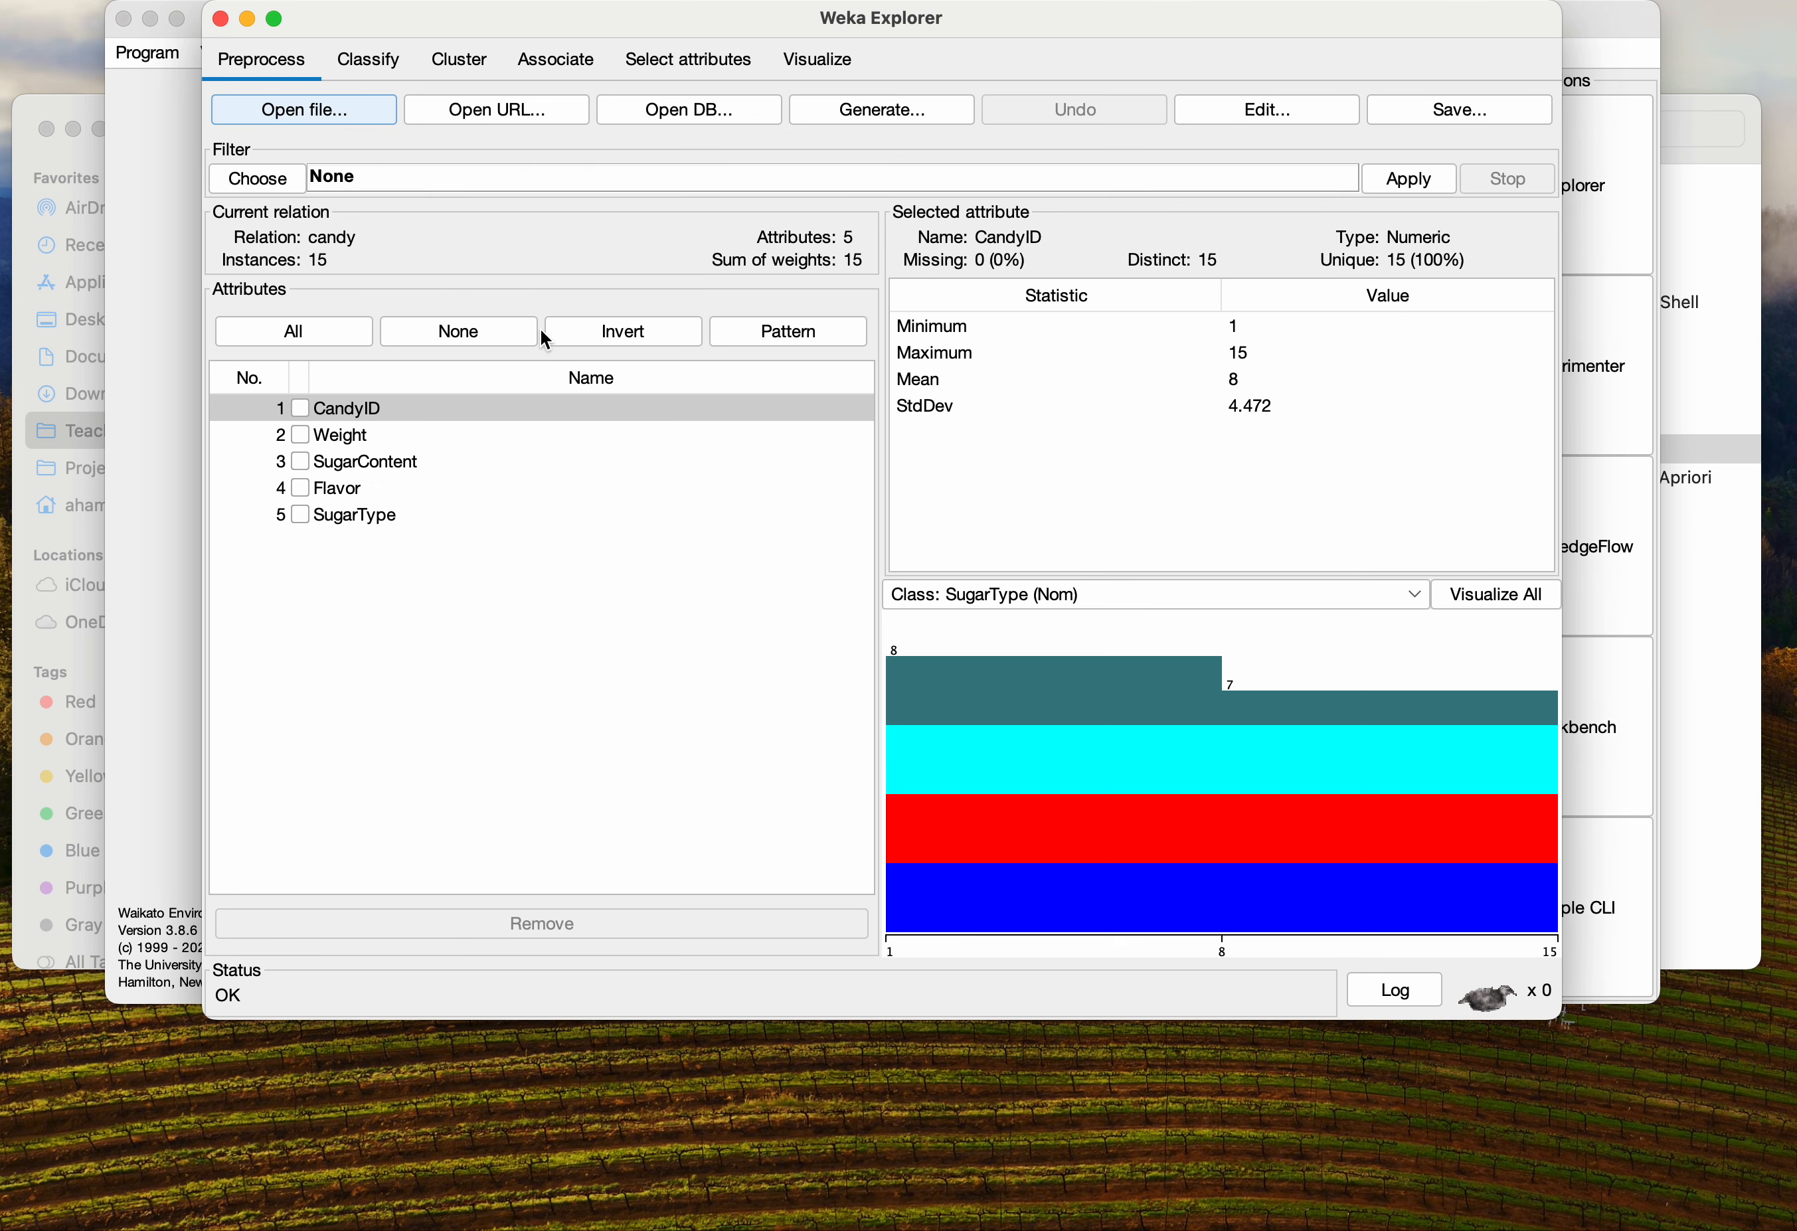
Check the Weight and SugarContent attributes in the attribute list
click(337, 444)
click(348, 462)
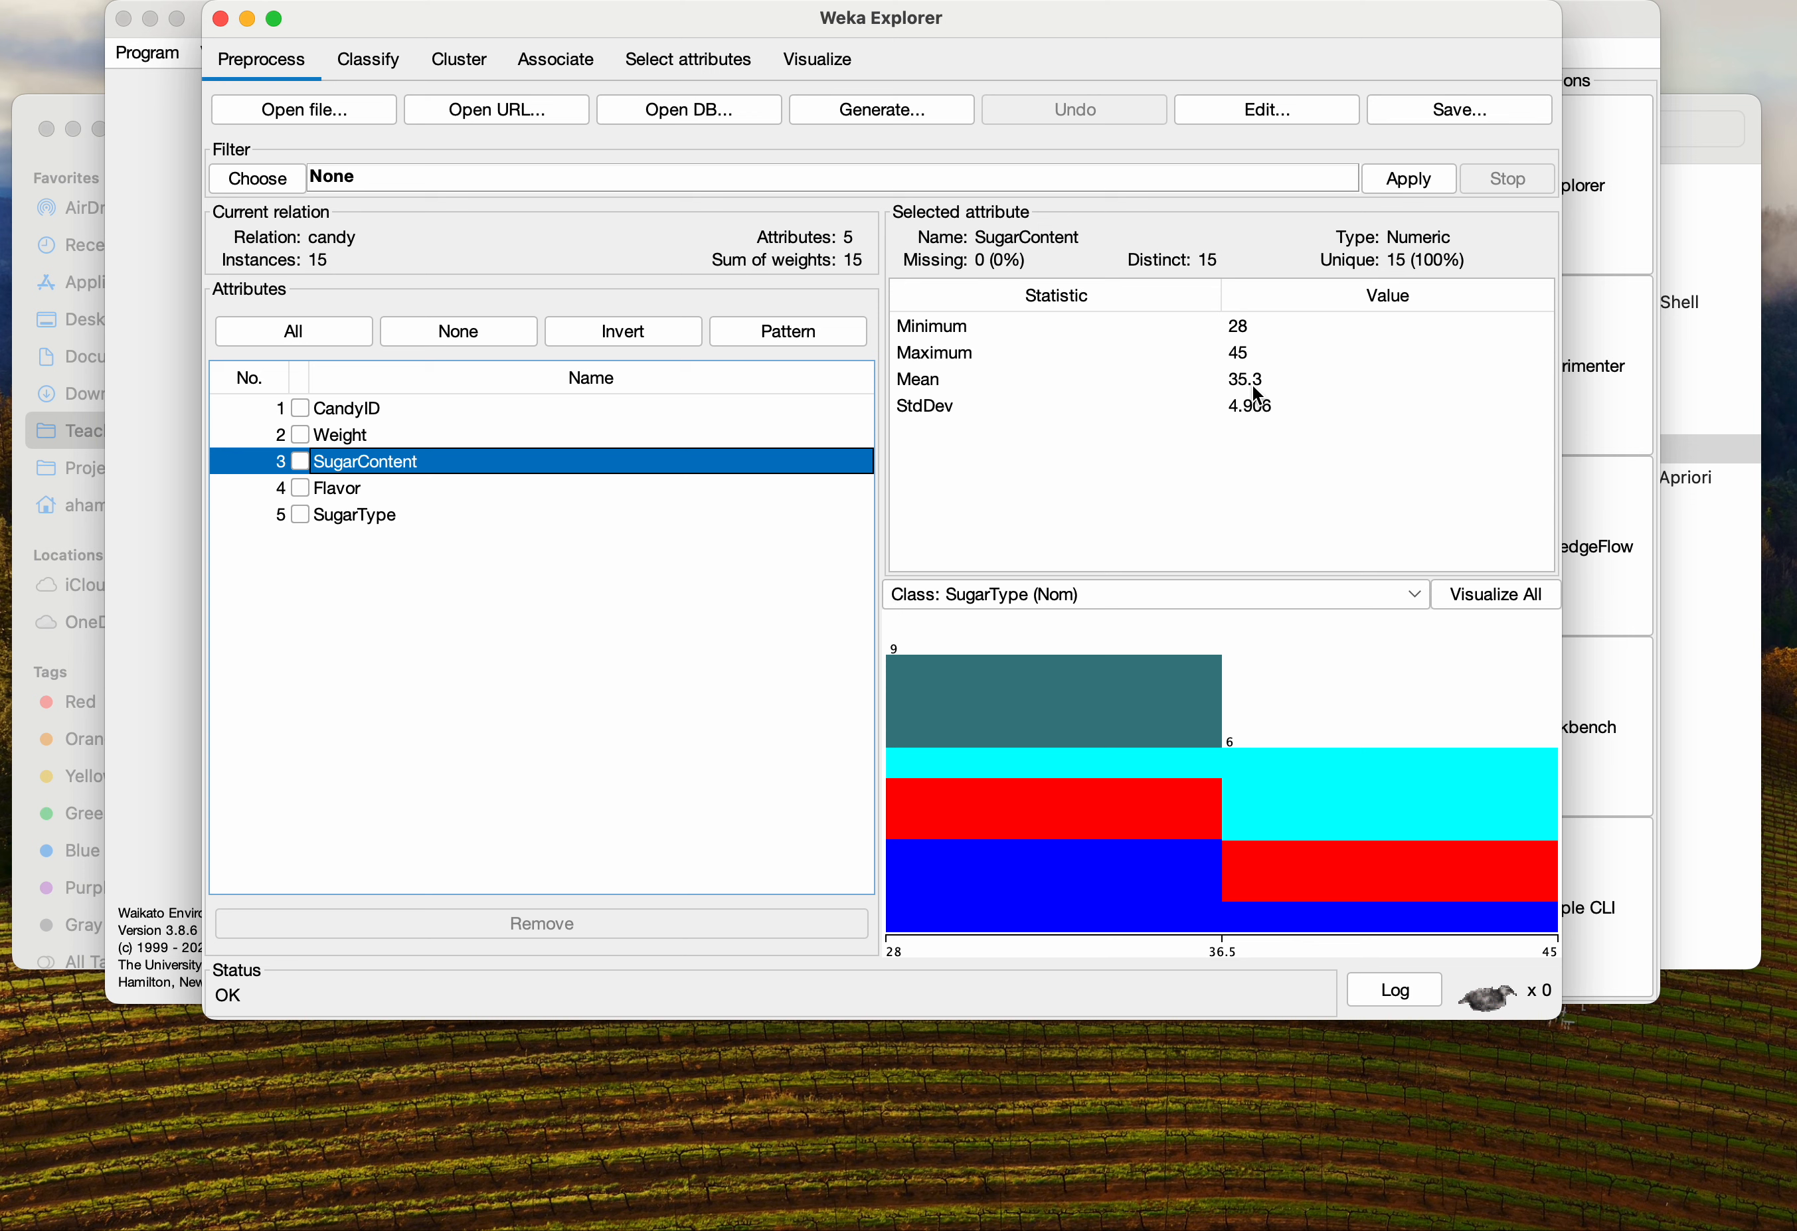
click(299, 435)
click(300, 463)
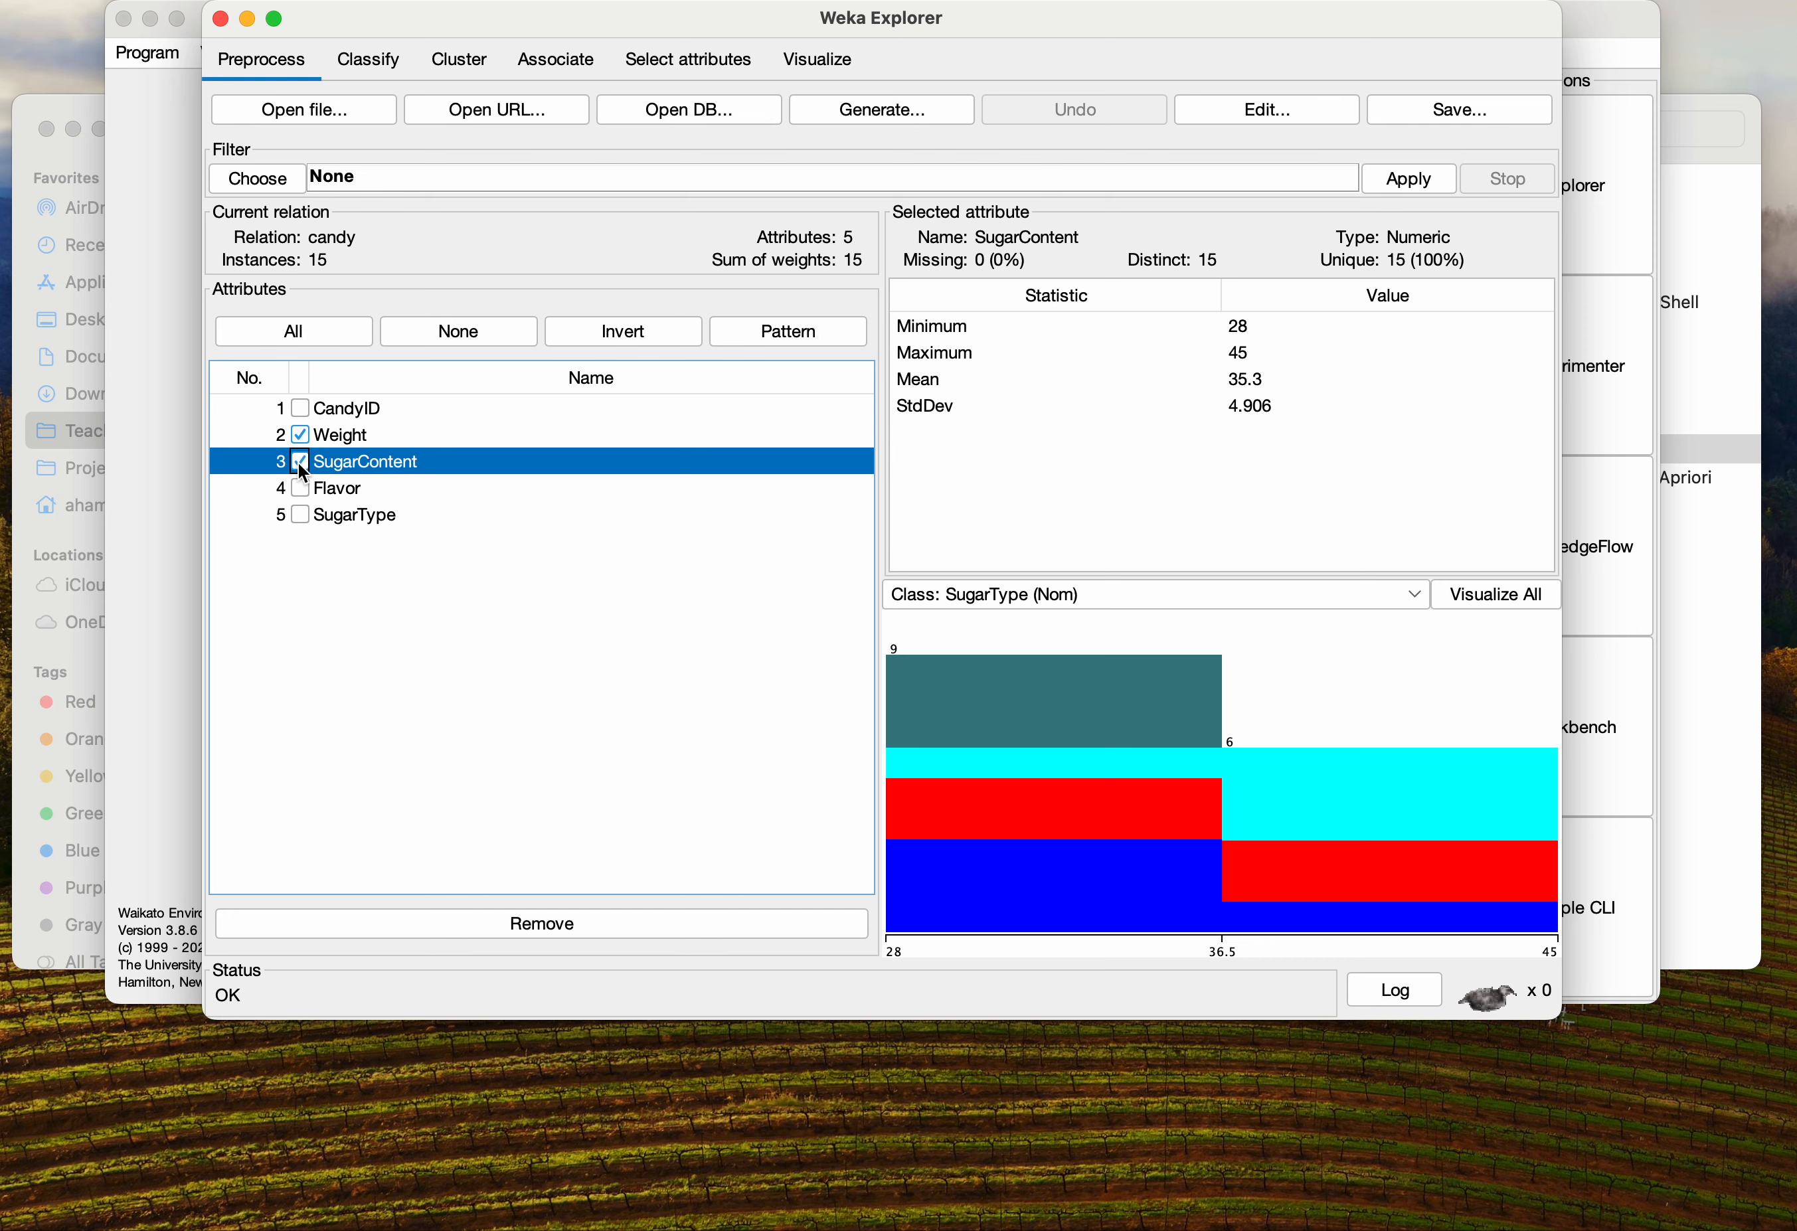
Switch to Finder and open candy-dataset-4-clustering.arff in TextMate
key(super+Tab)
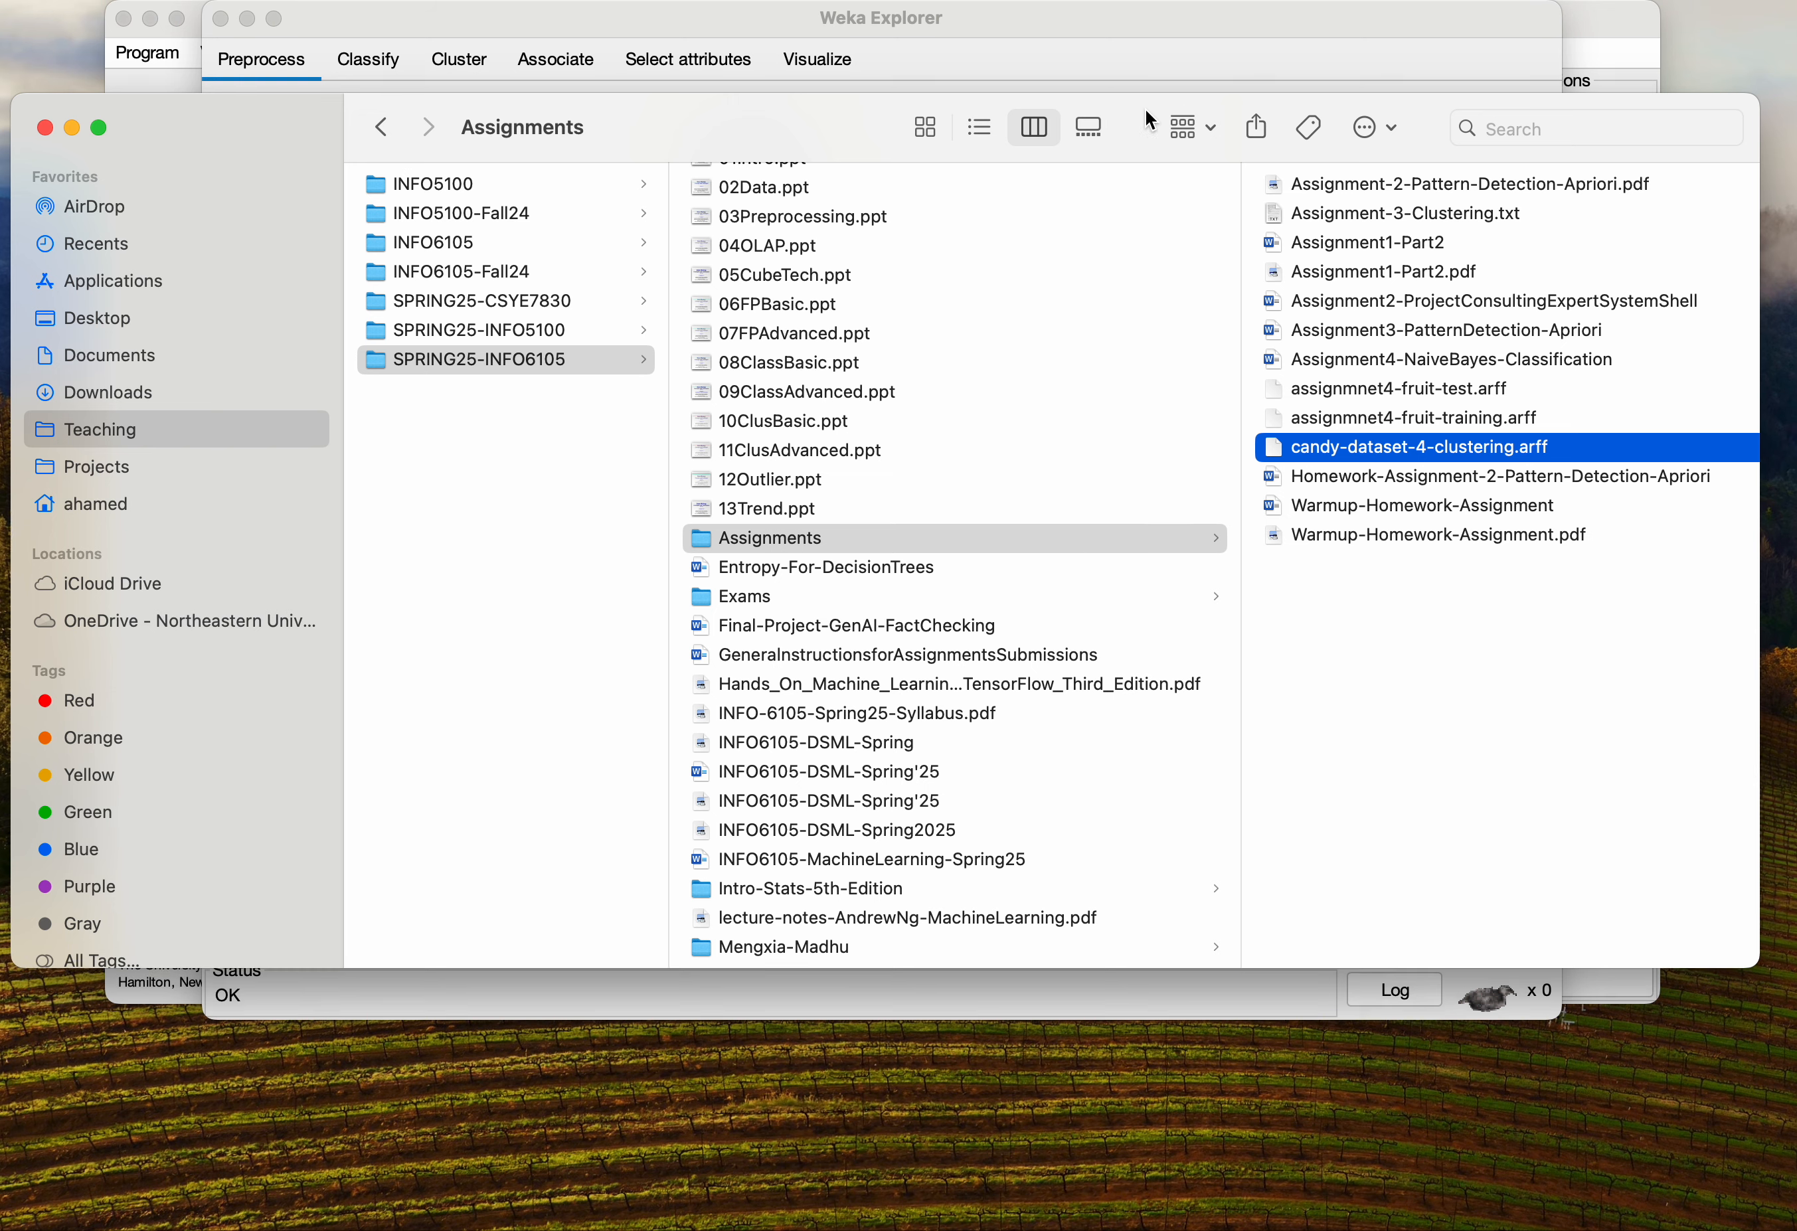
drag(1182, 118, 772, 61)
click(945, 404)
right_click(945, 404)
mouse_move(1268, 439)
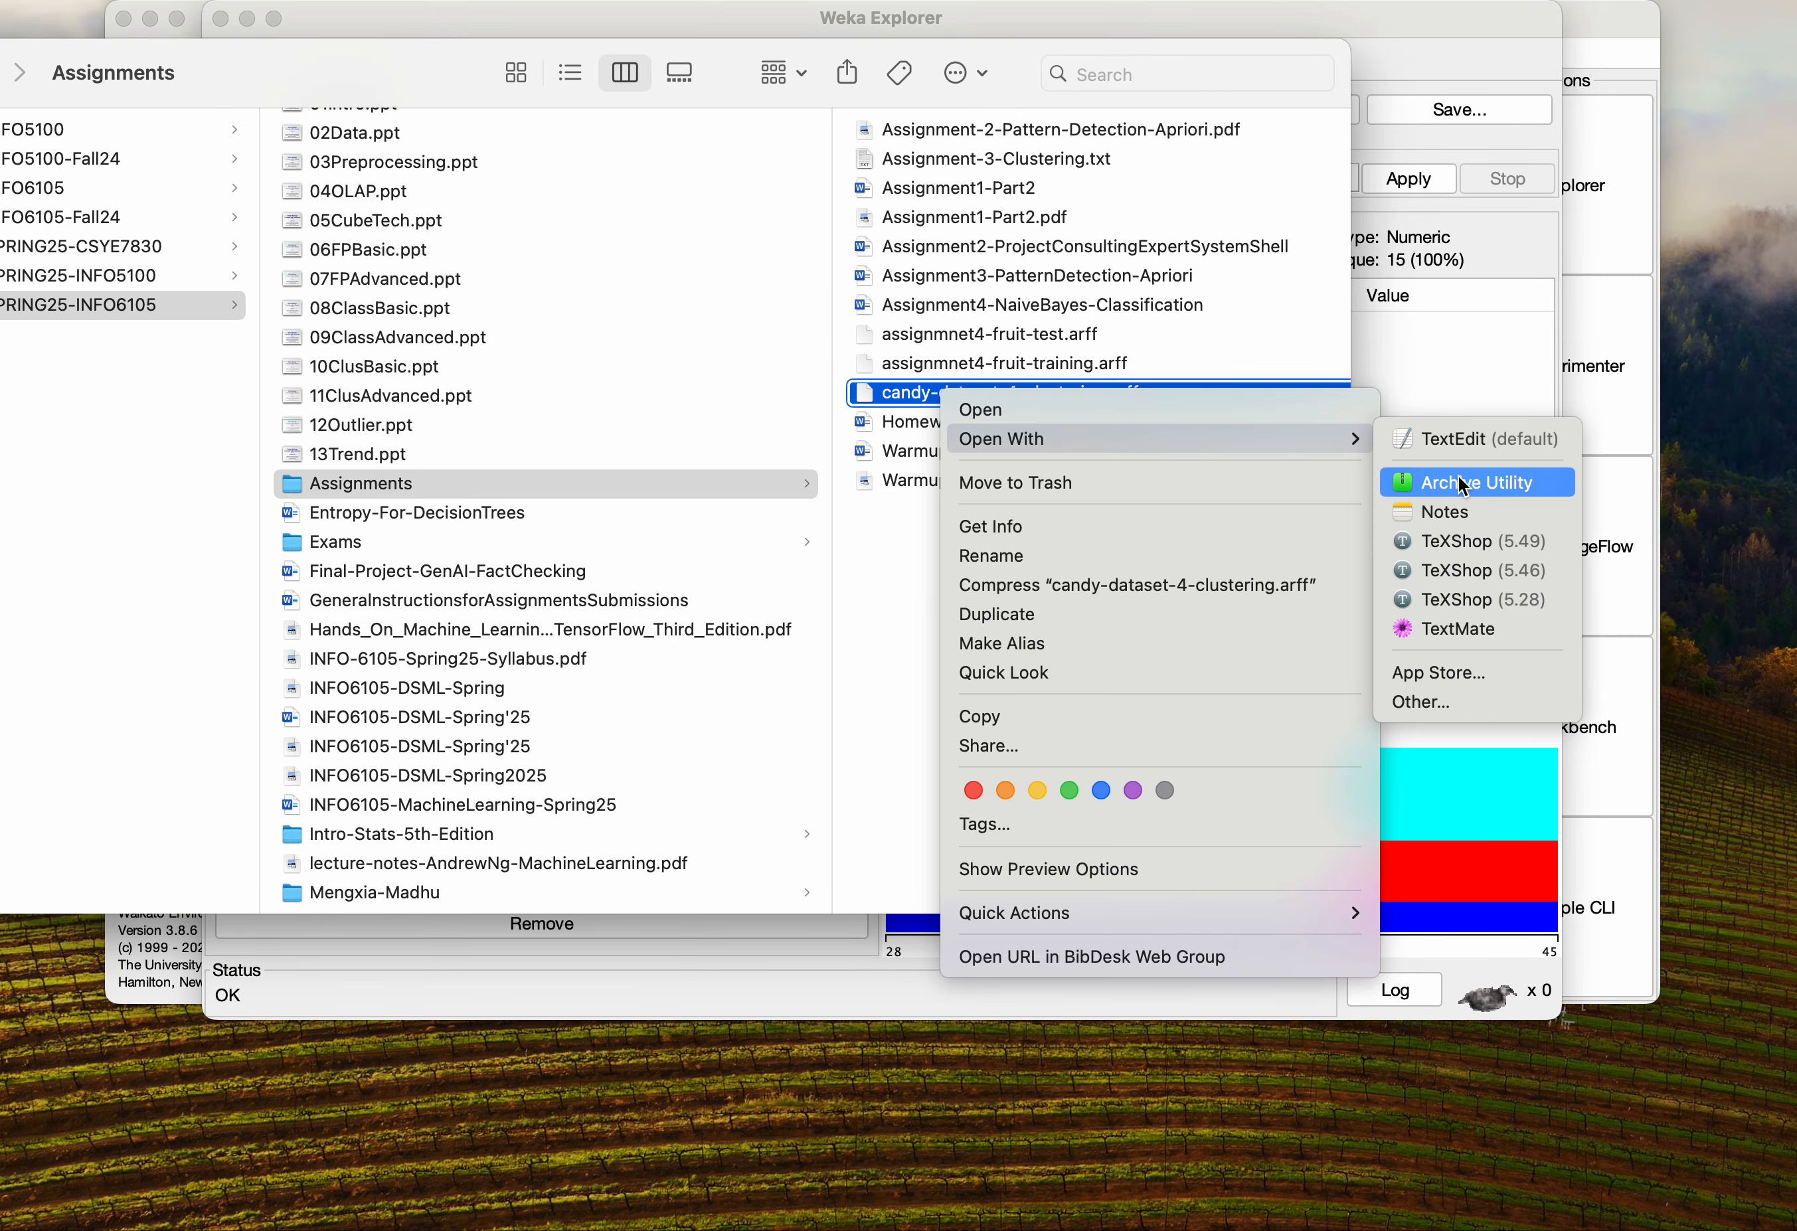
click(1438, 627)
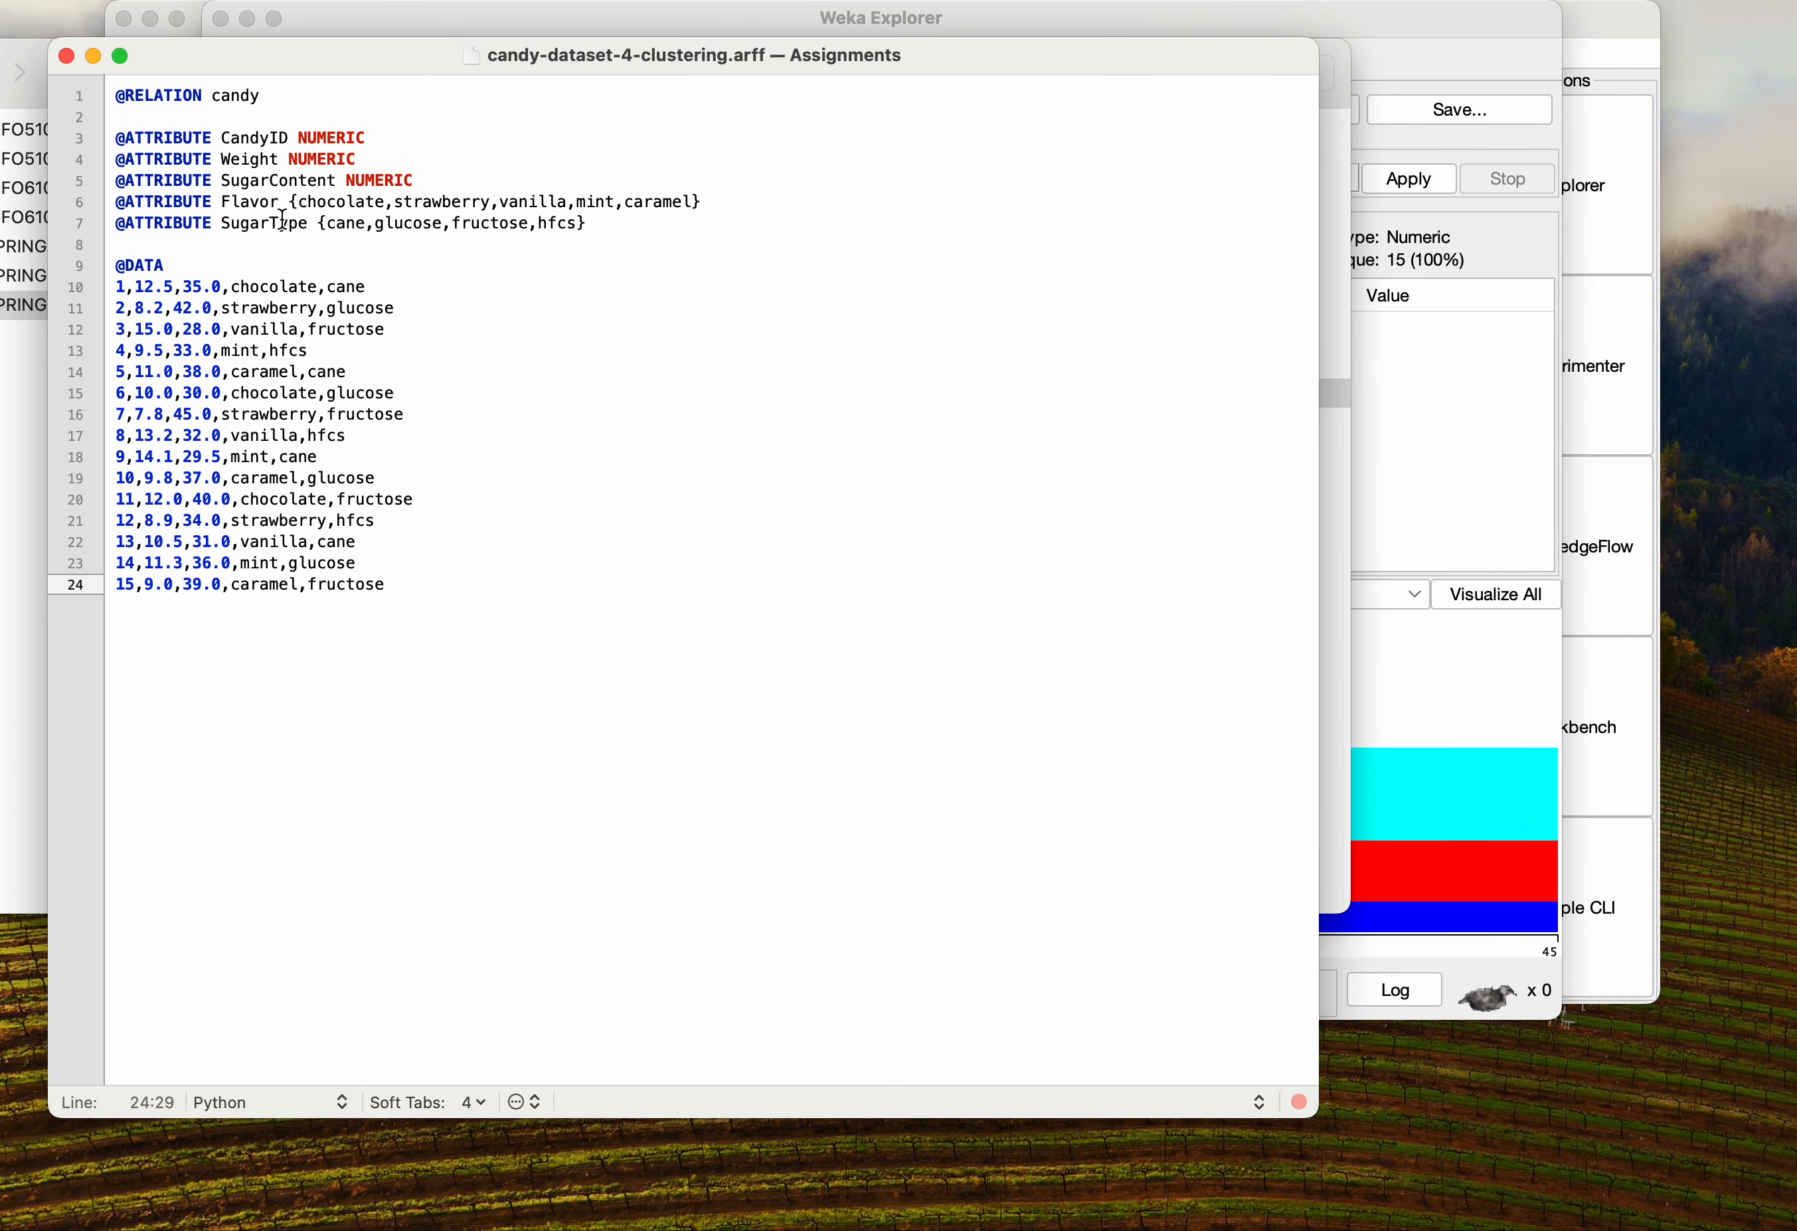
Examine the Weight and SugarContent attribute declarations and their values in the first data rows
drag(408, 175, 66, 163)
drag(425, 173, 40, 162)
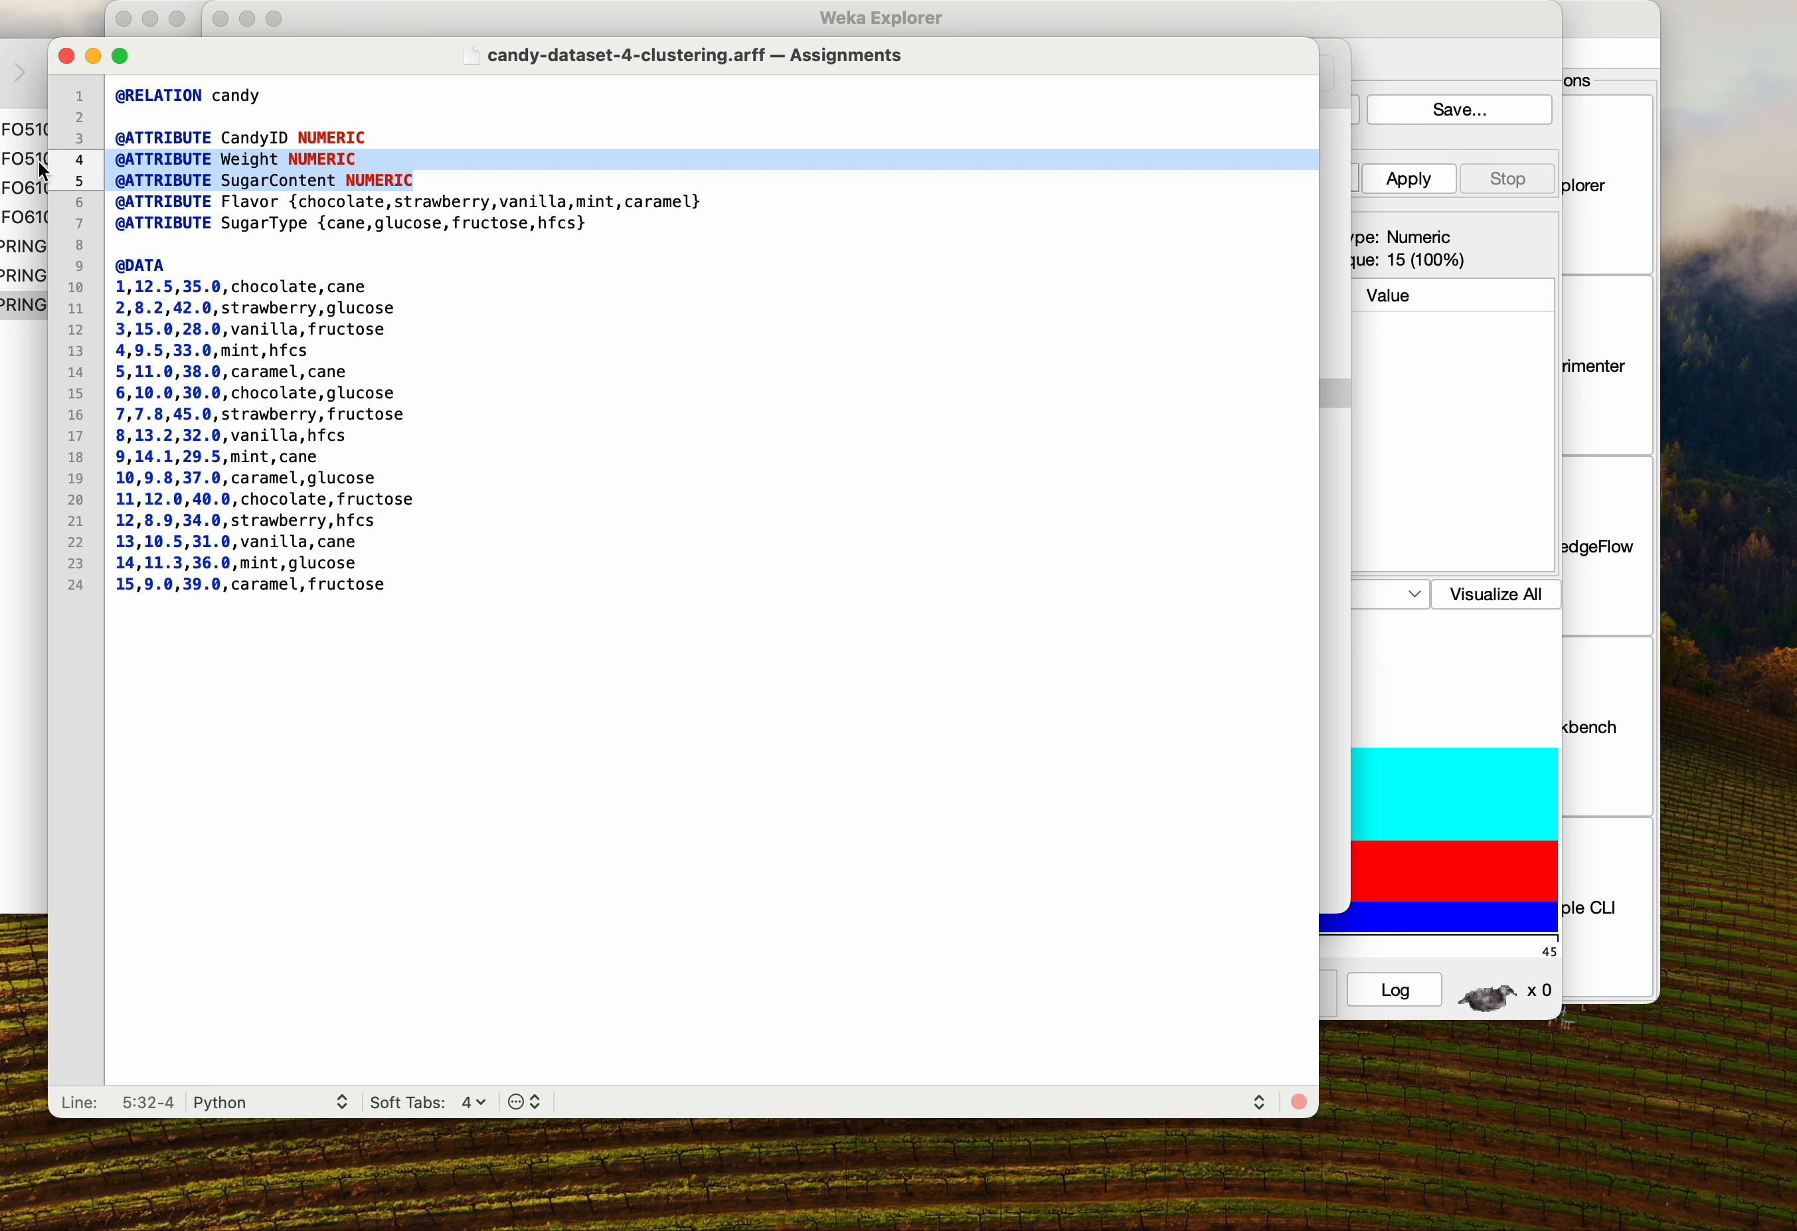
click(429, 180)
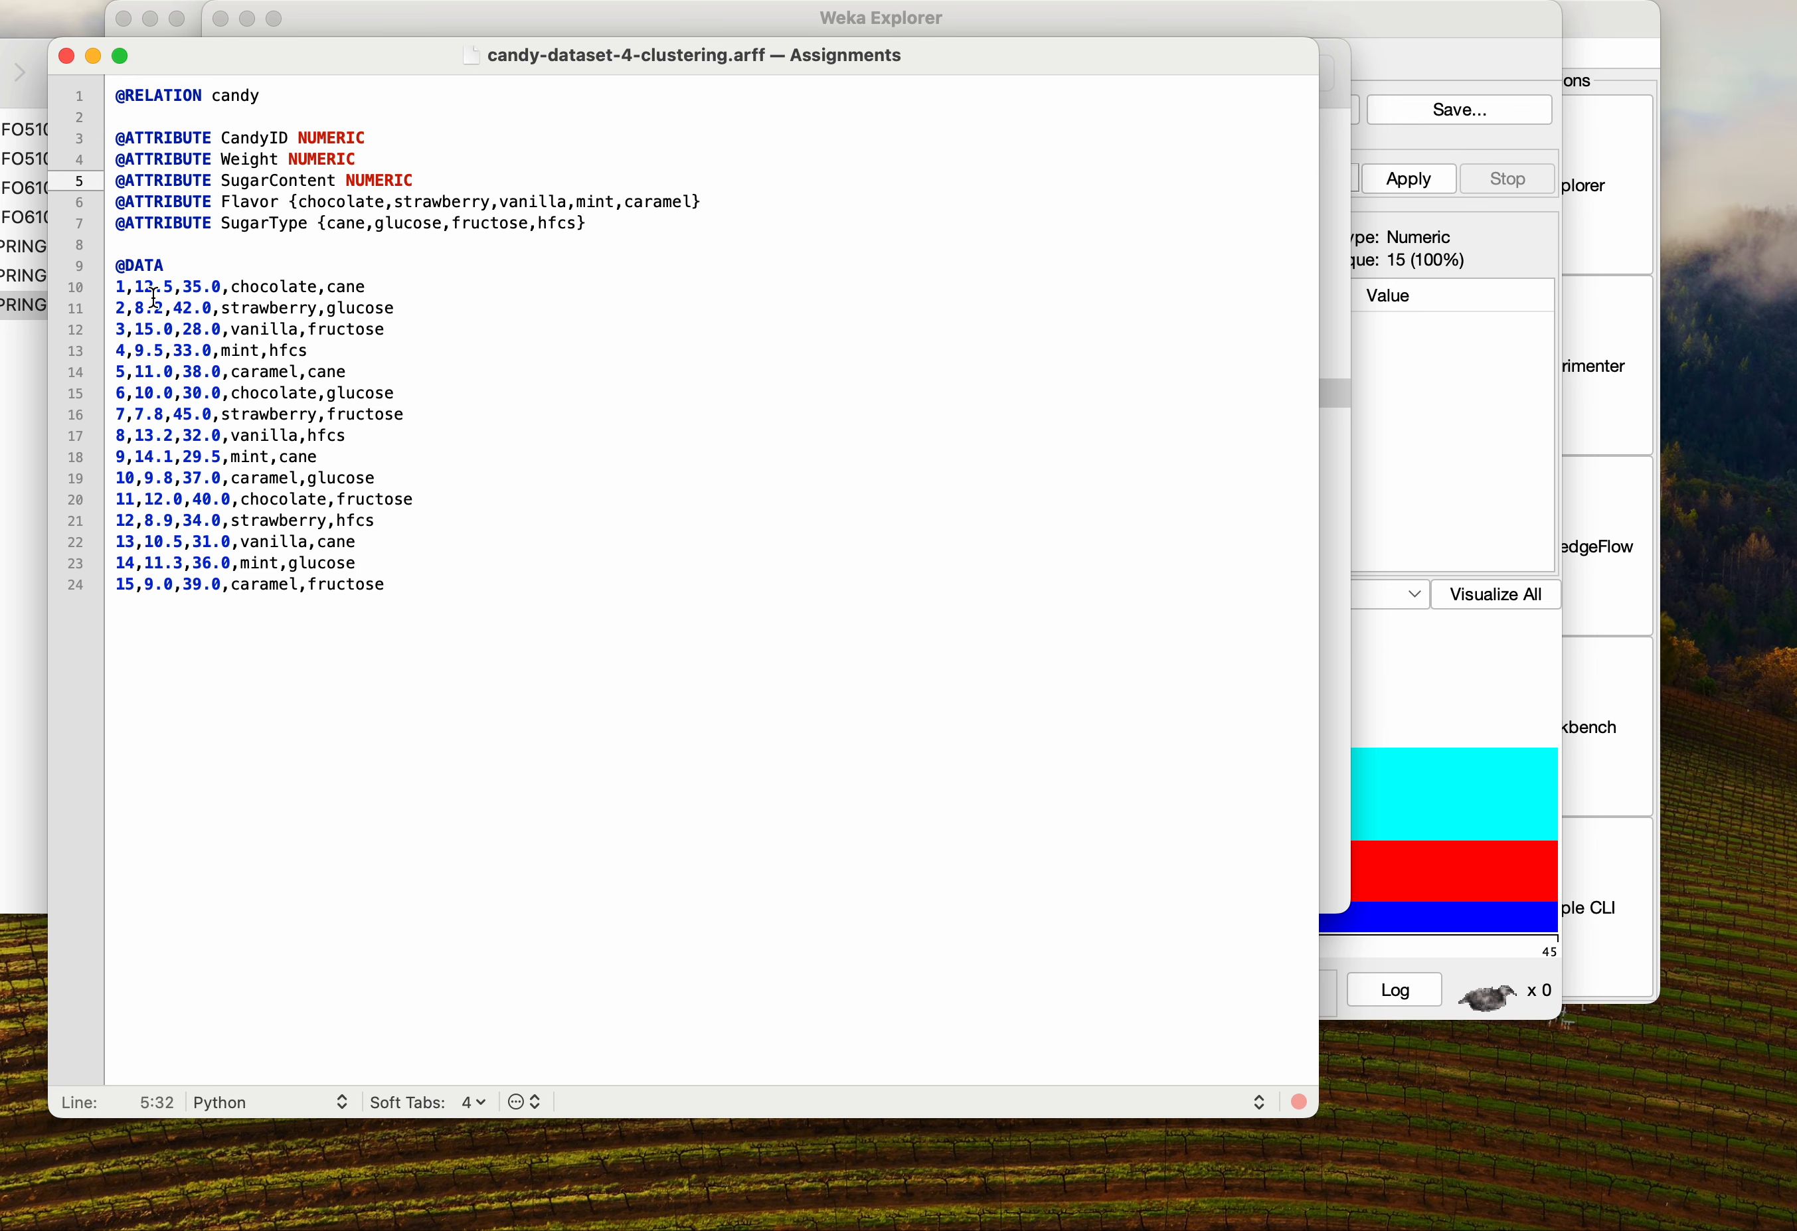
mouse_move(181, 286)
mouse_down()
mouse_move(122, 287)
mouse_move(210, 308)
mouse_up()
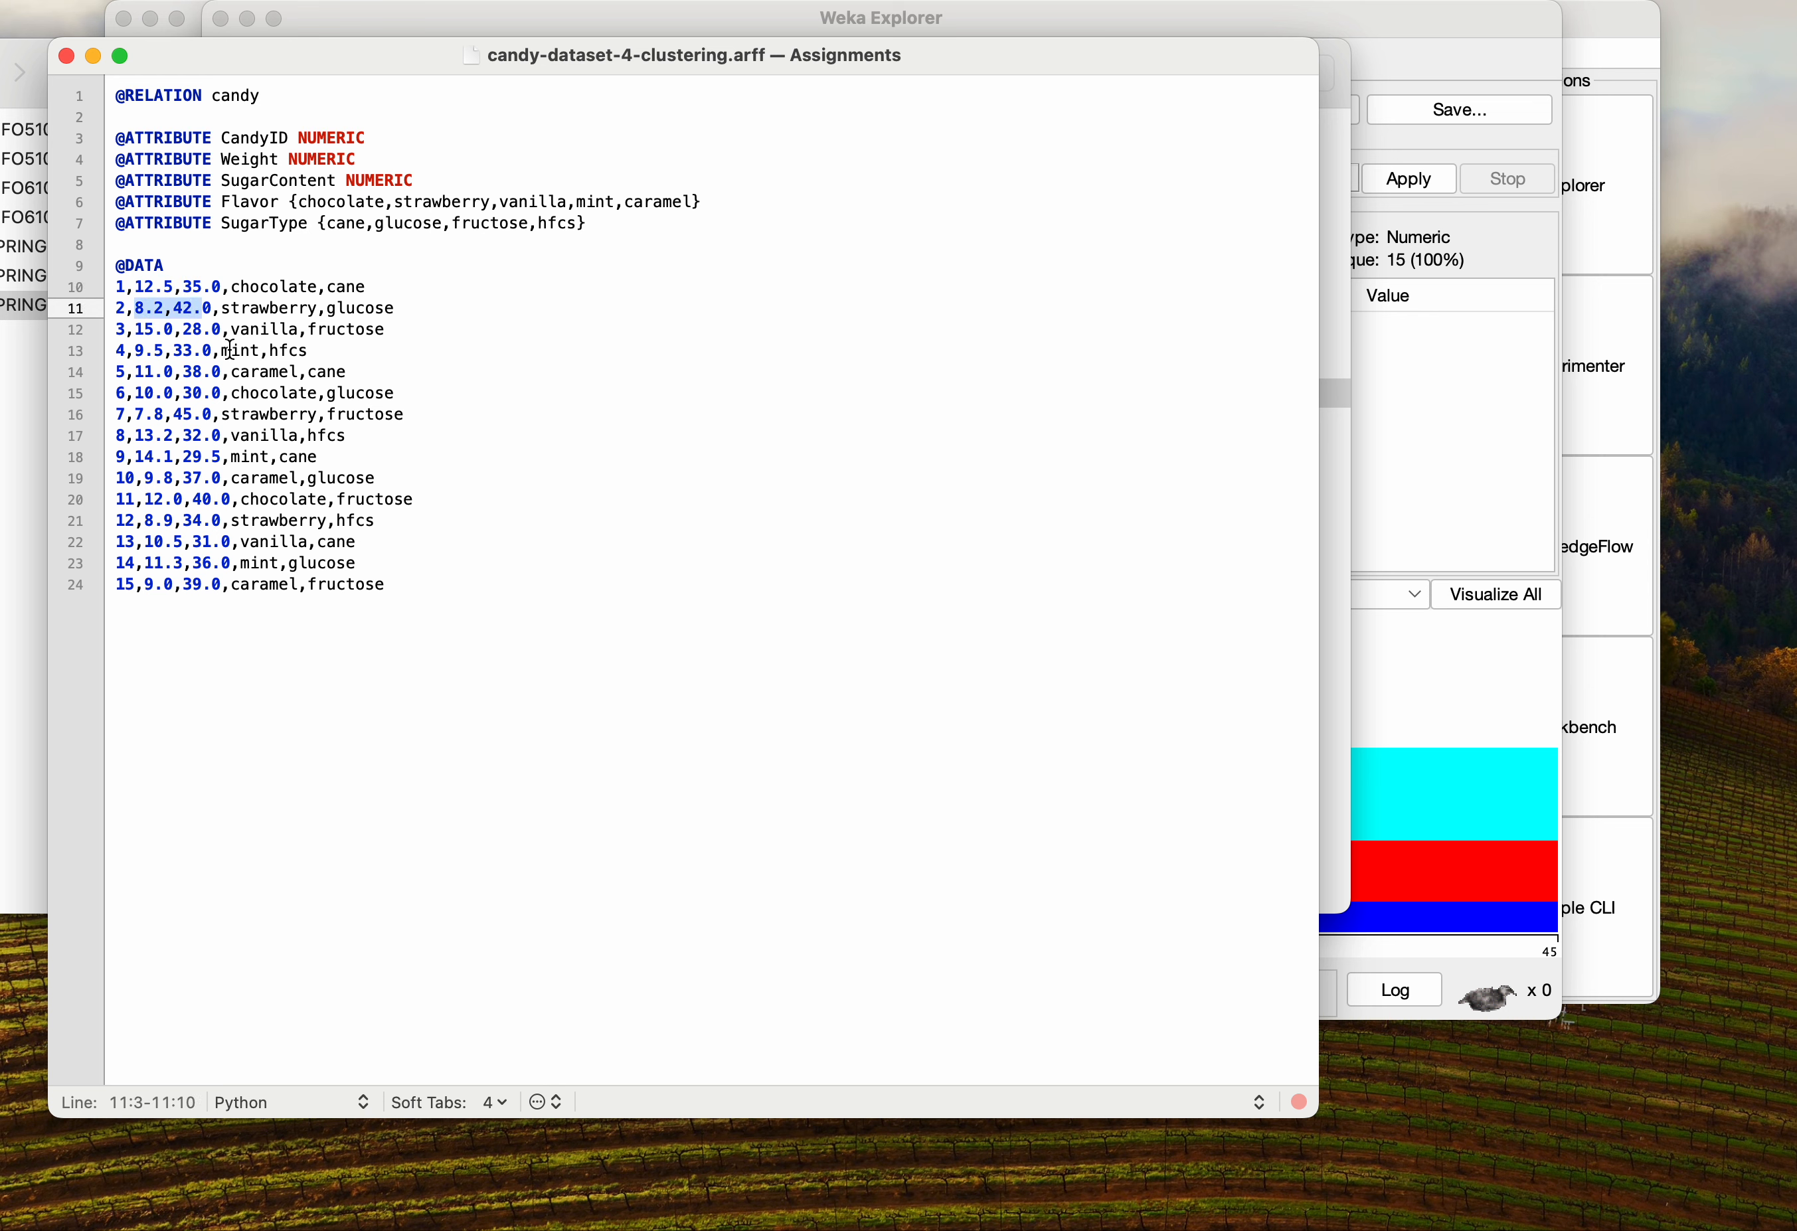
click(170, 347)
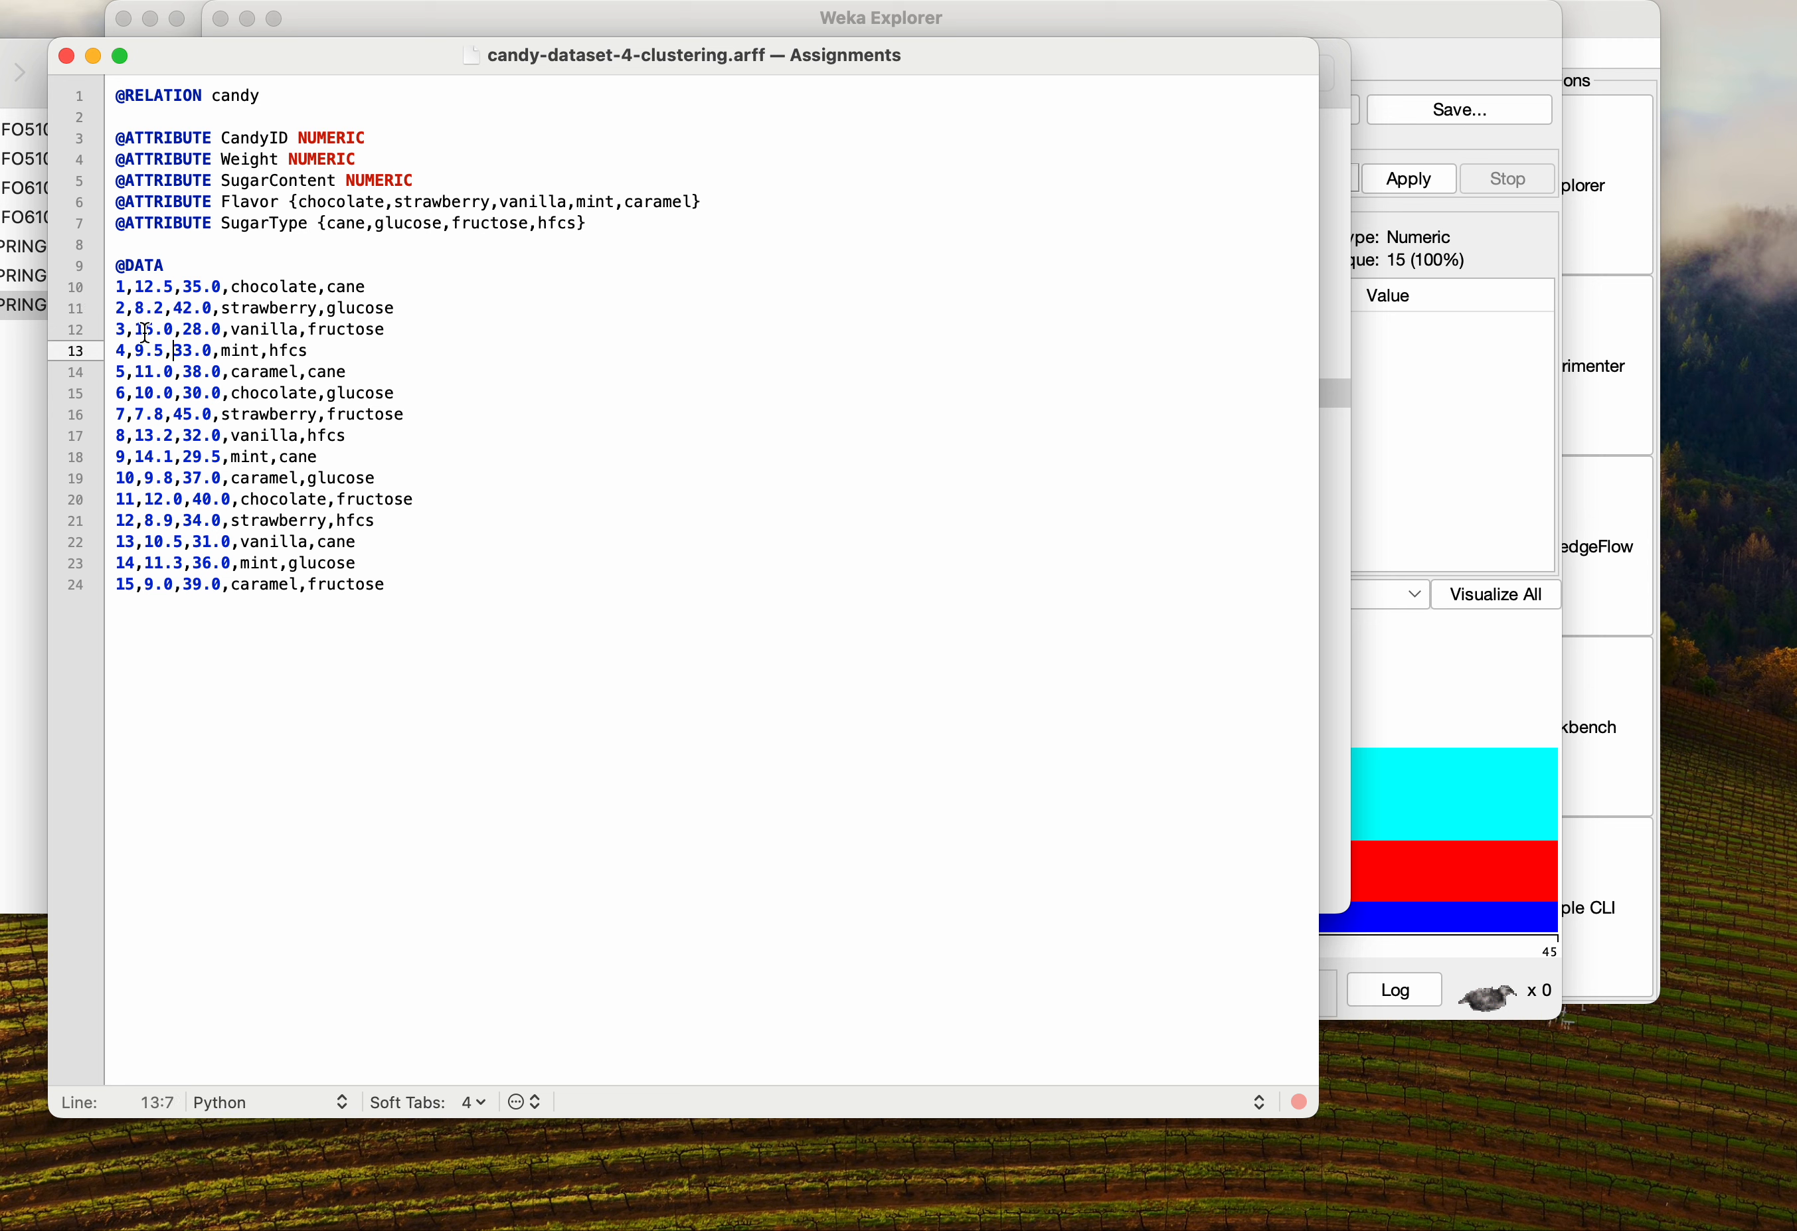
drag(136, 307, 210, 308)
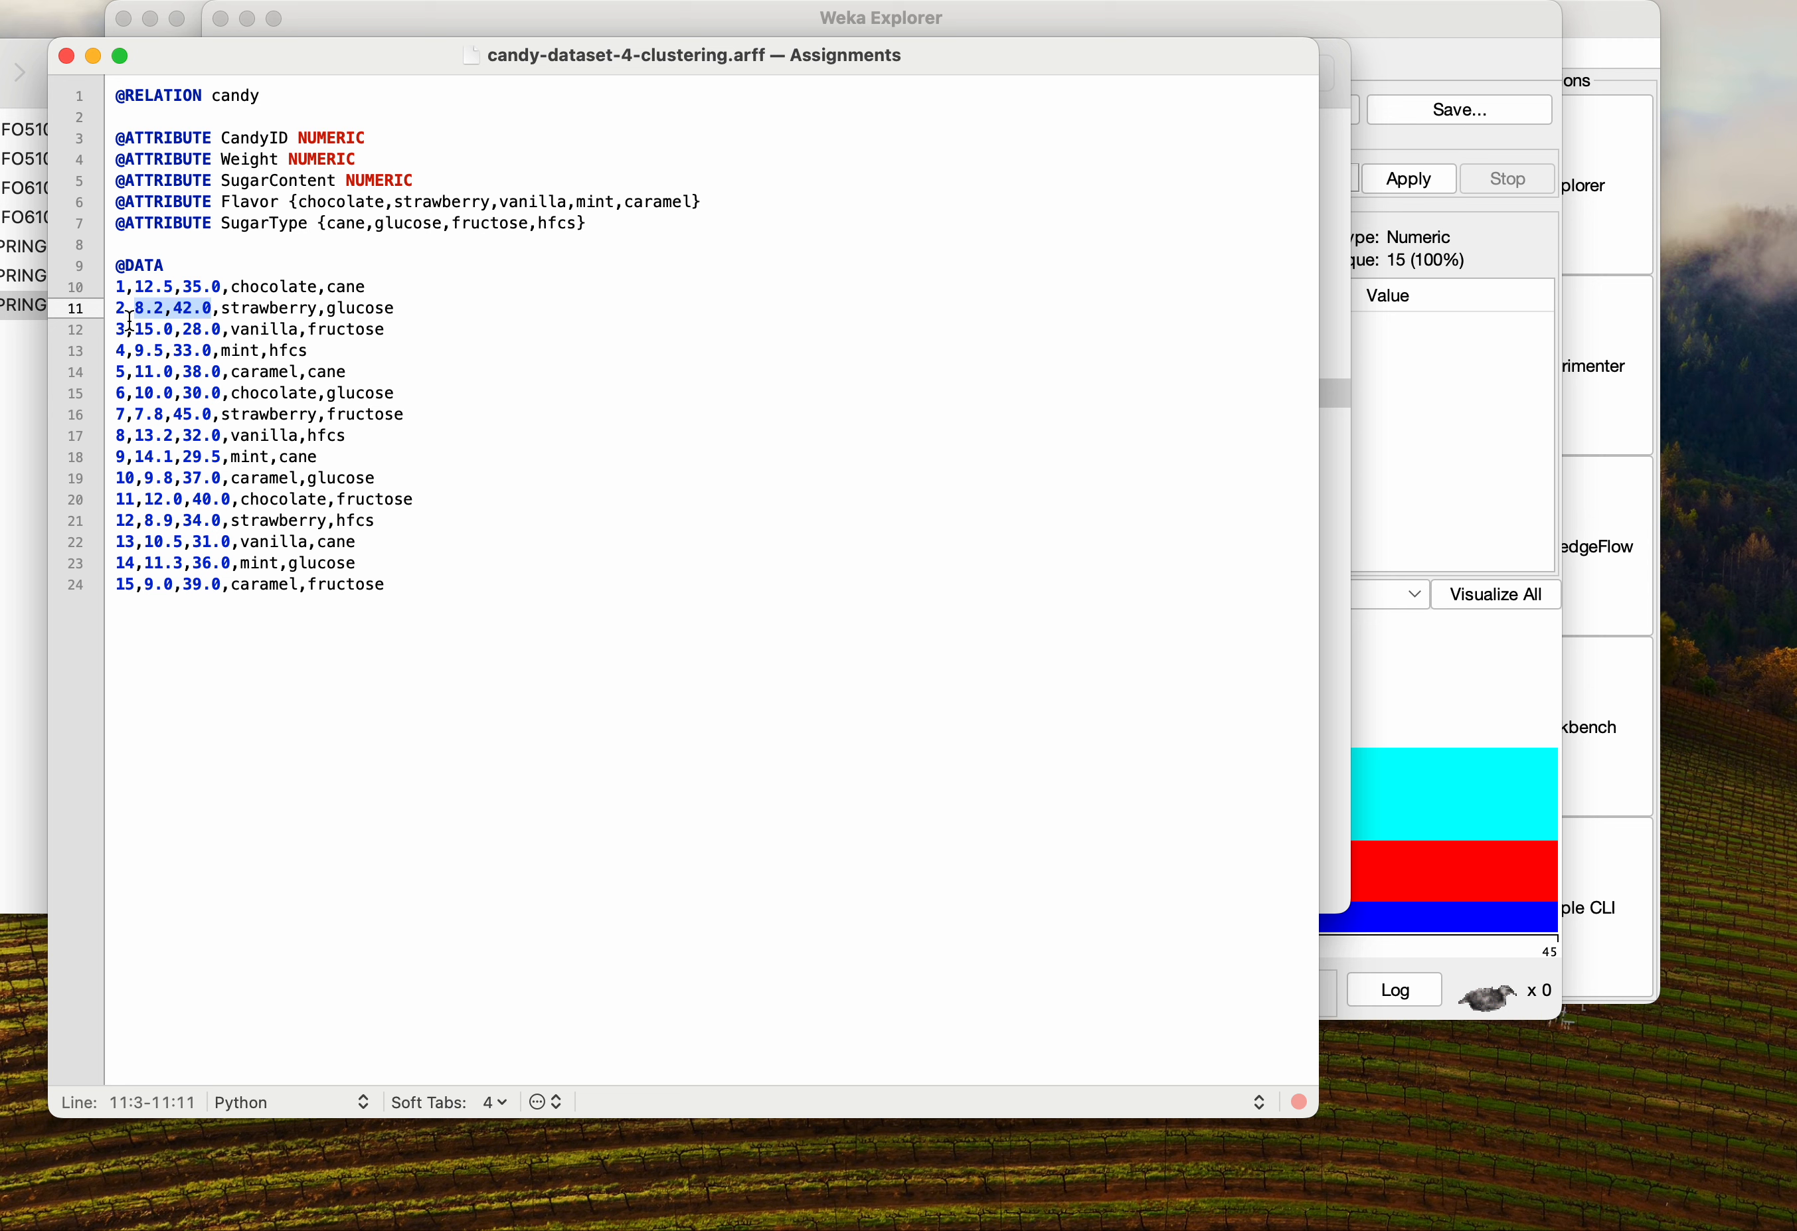
drag(134, 286, 222, 287)
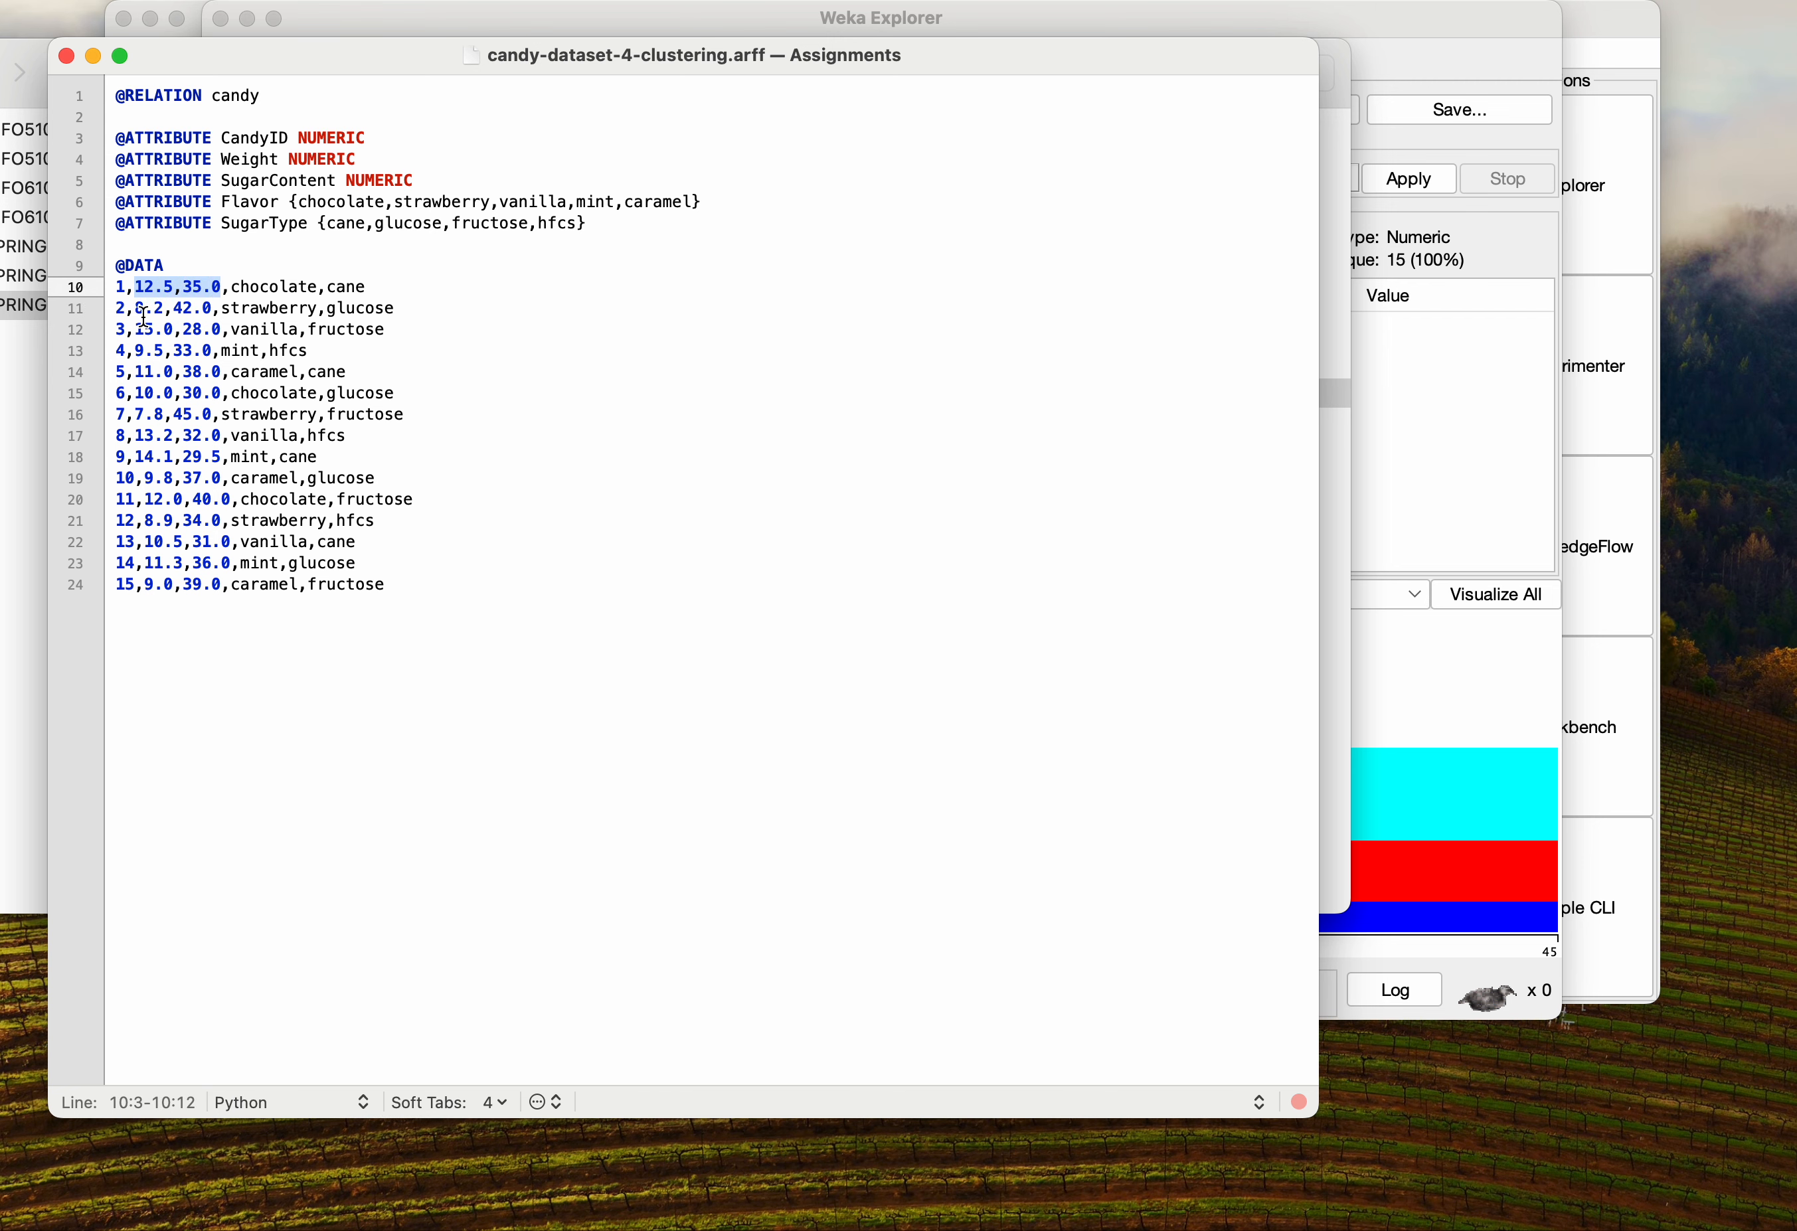
Zoom in on the ARFF text and highlight the Weight and SugarContent values in the first data rows
key(super+equal)
key(super+equal)
click(147, 362)
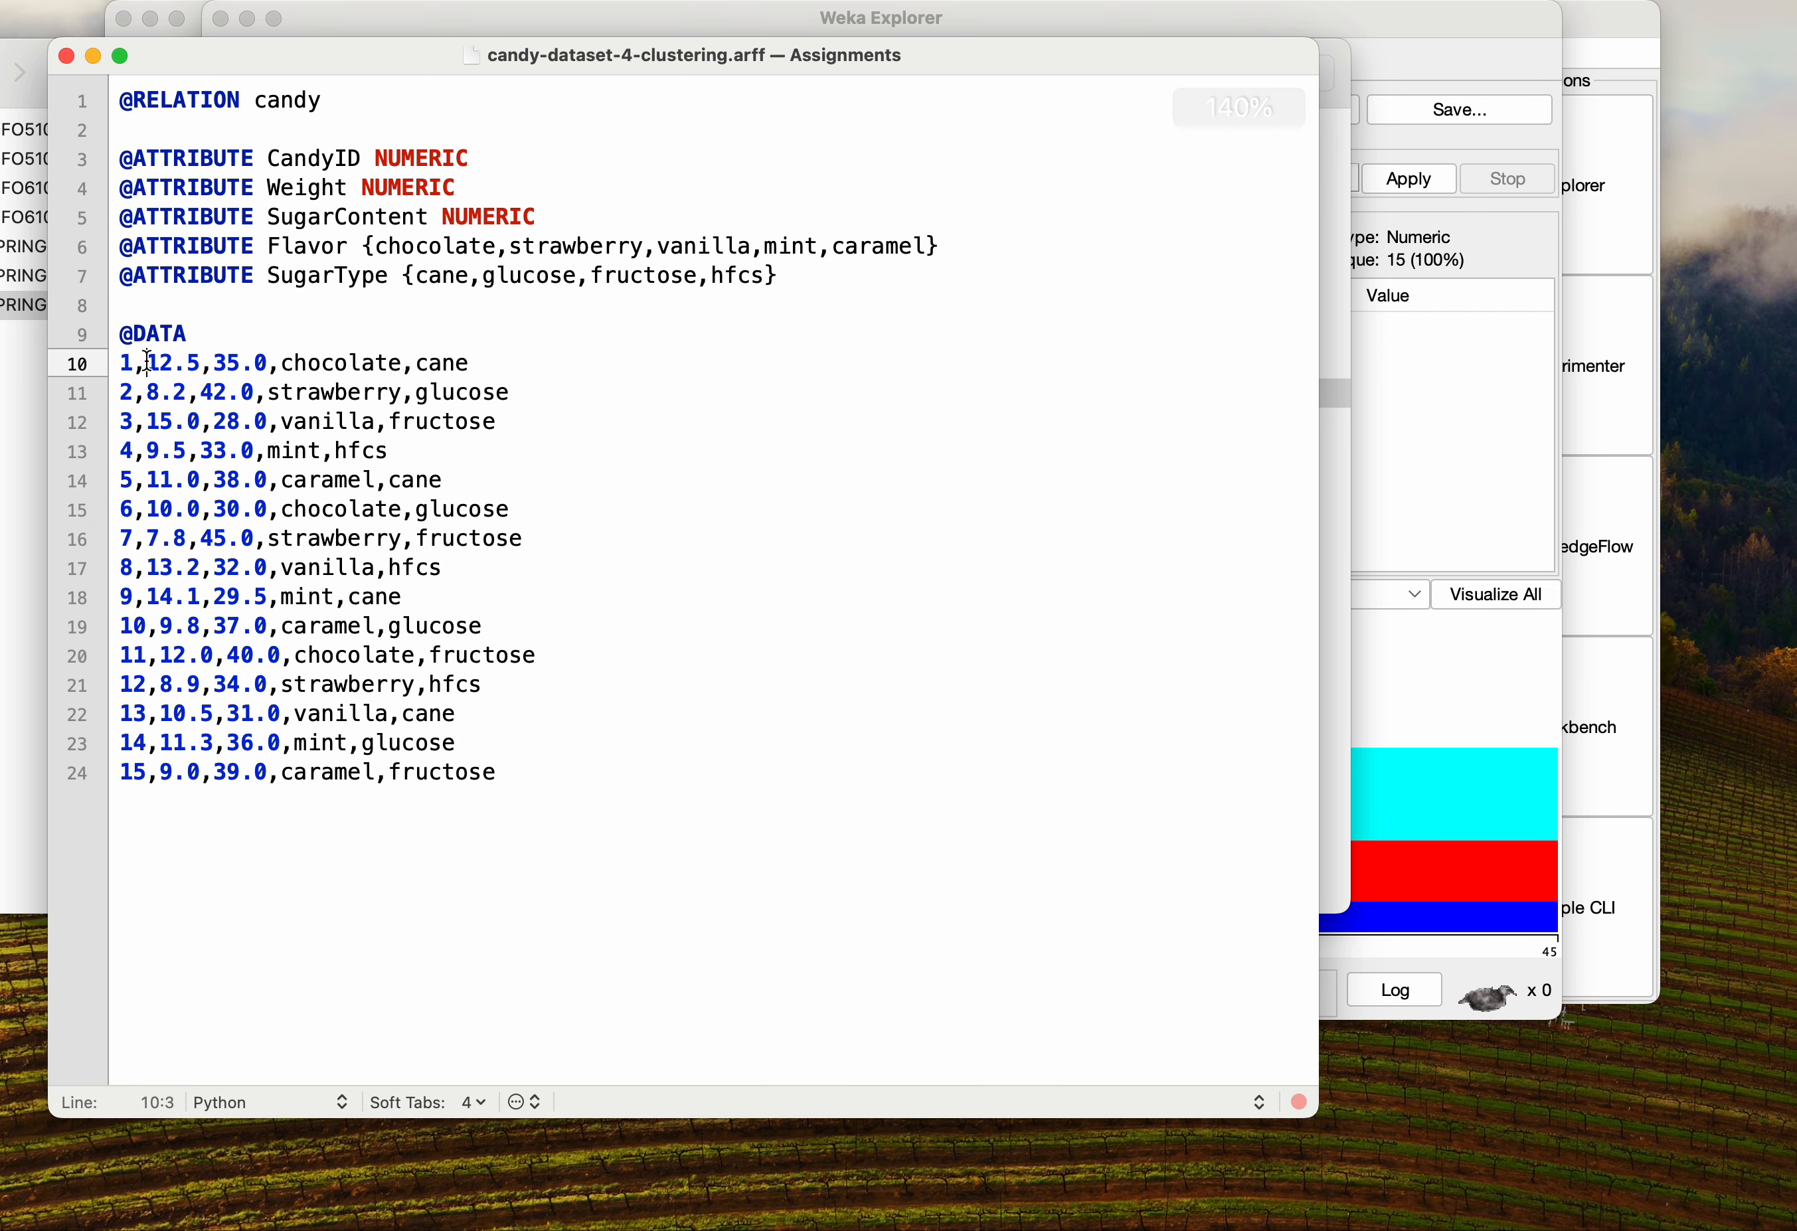
drag(148, 361, 268, 366)
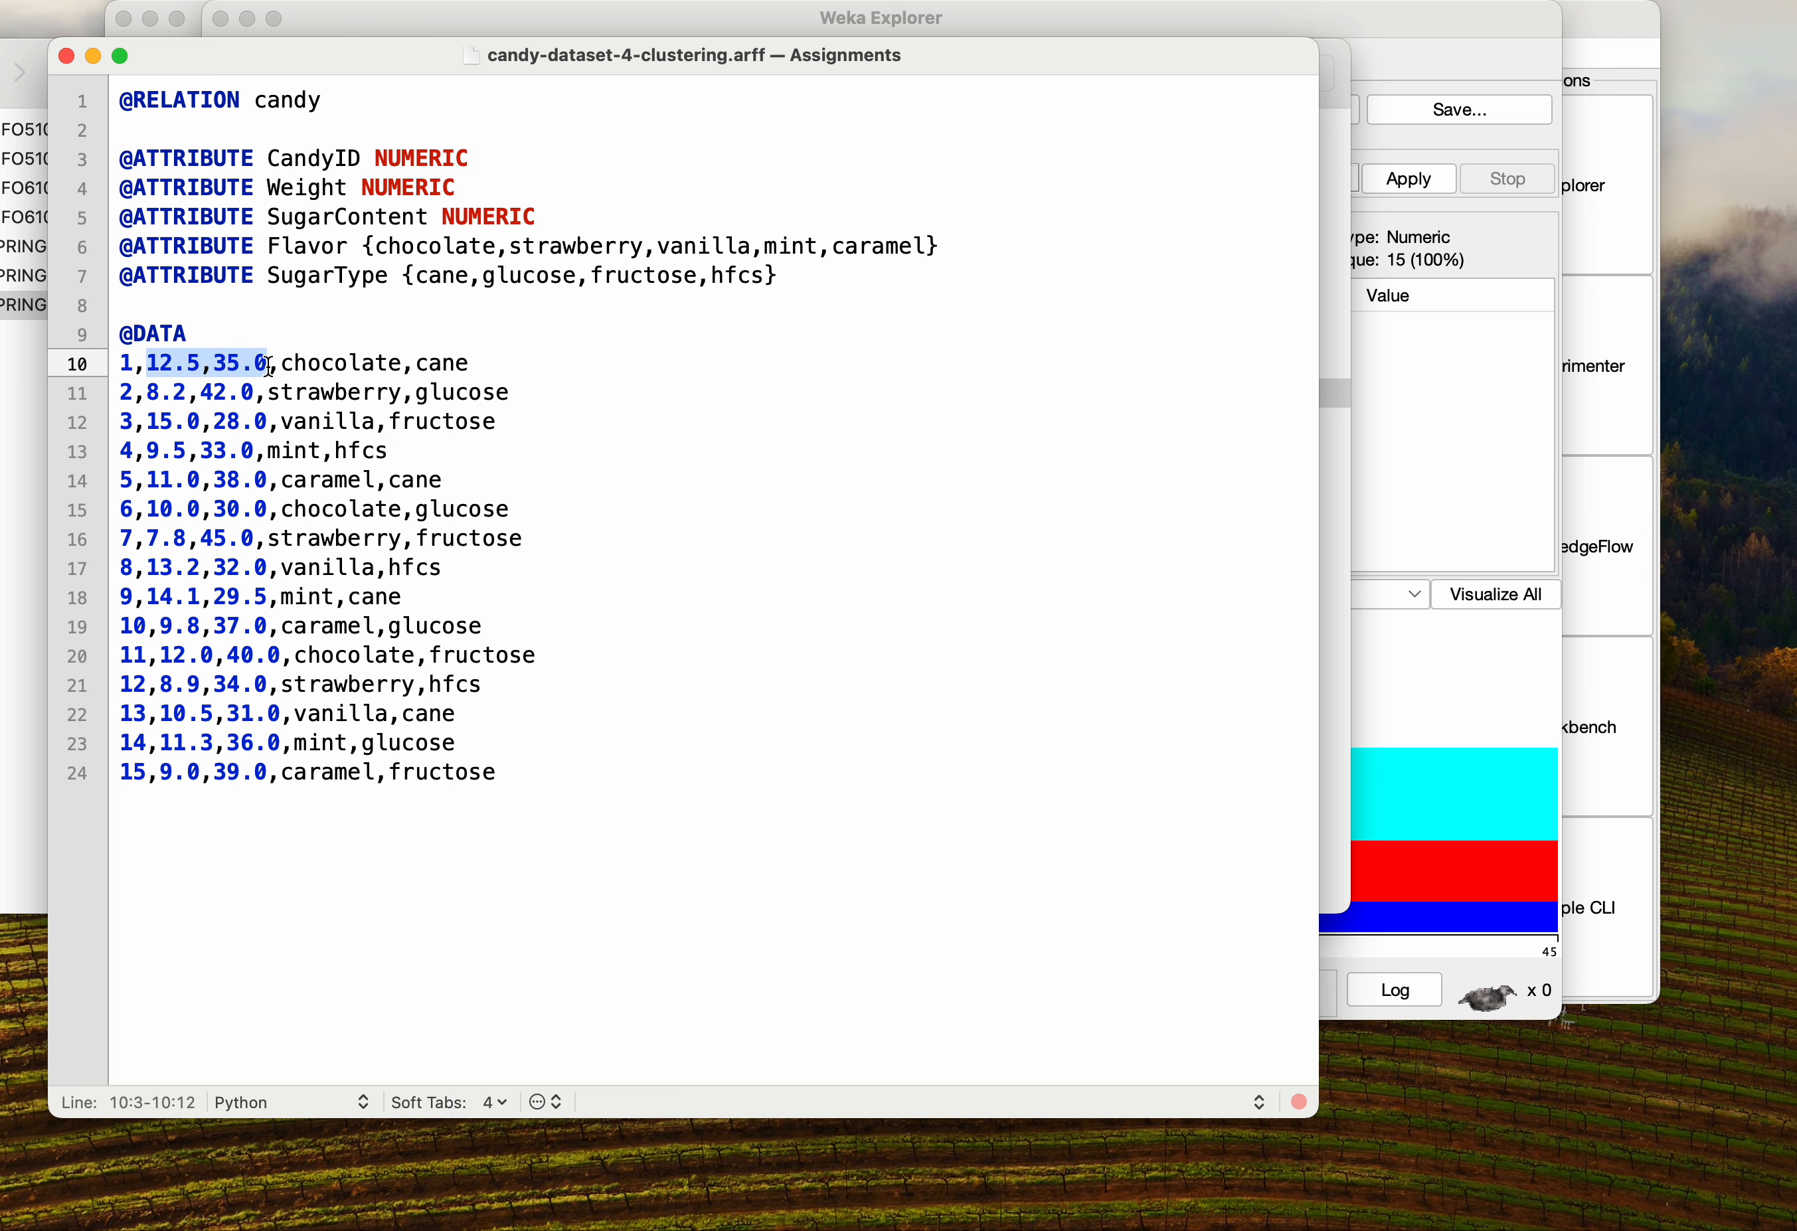
drag(148, 395, 255, 401)
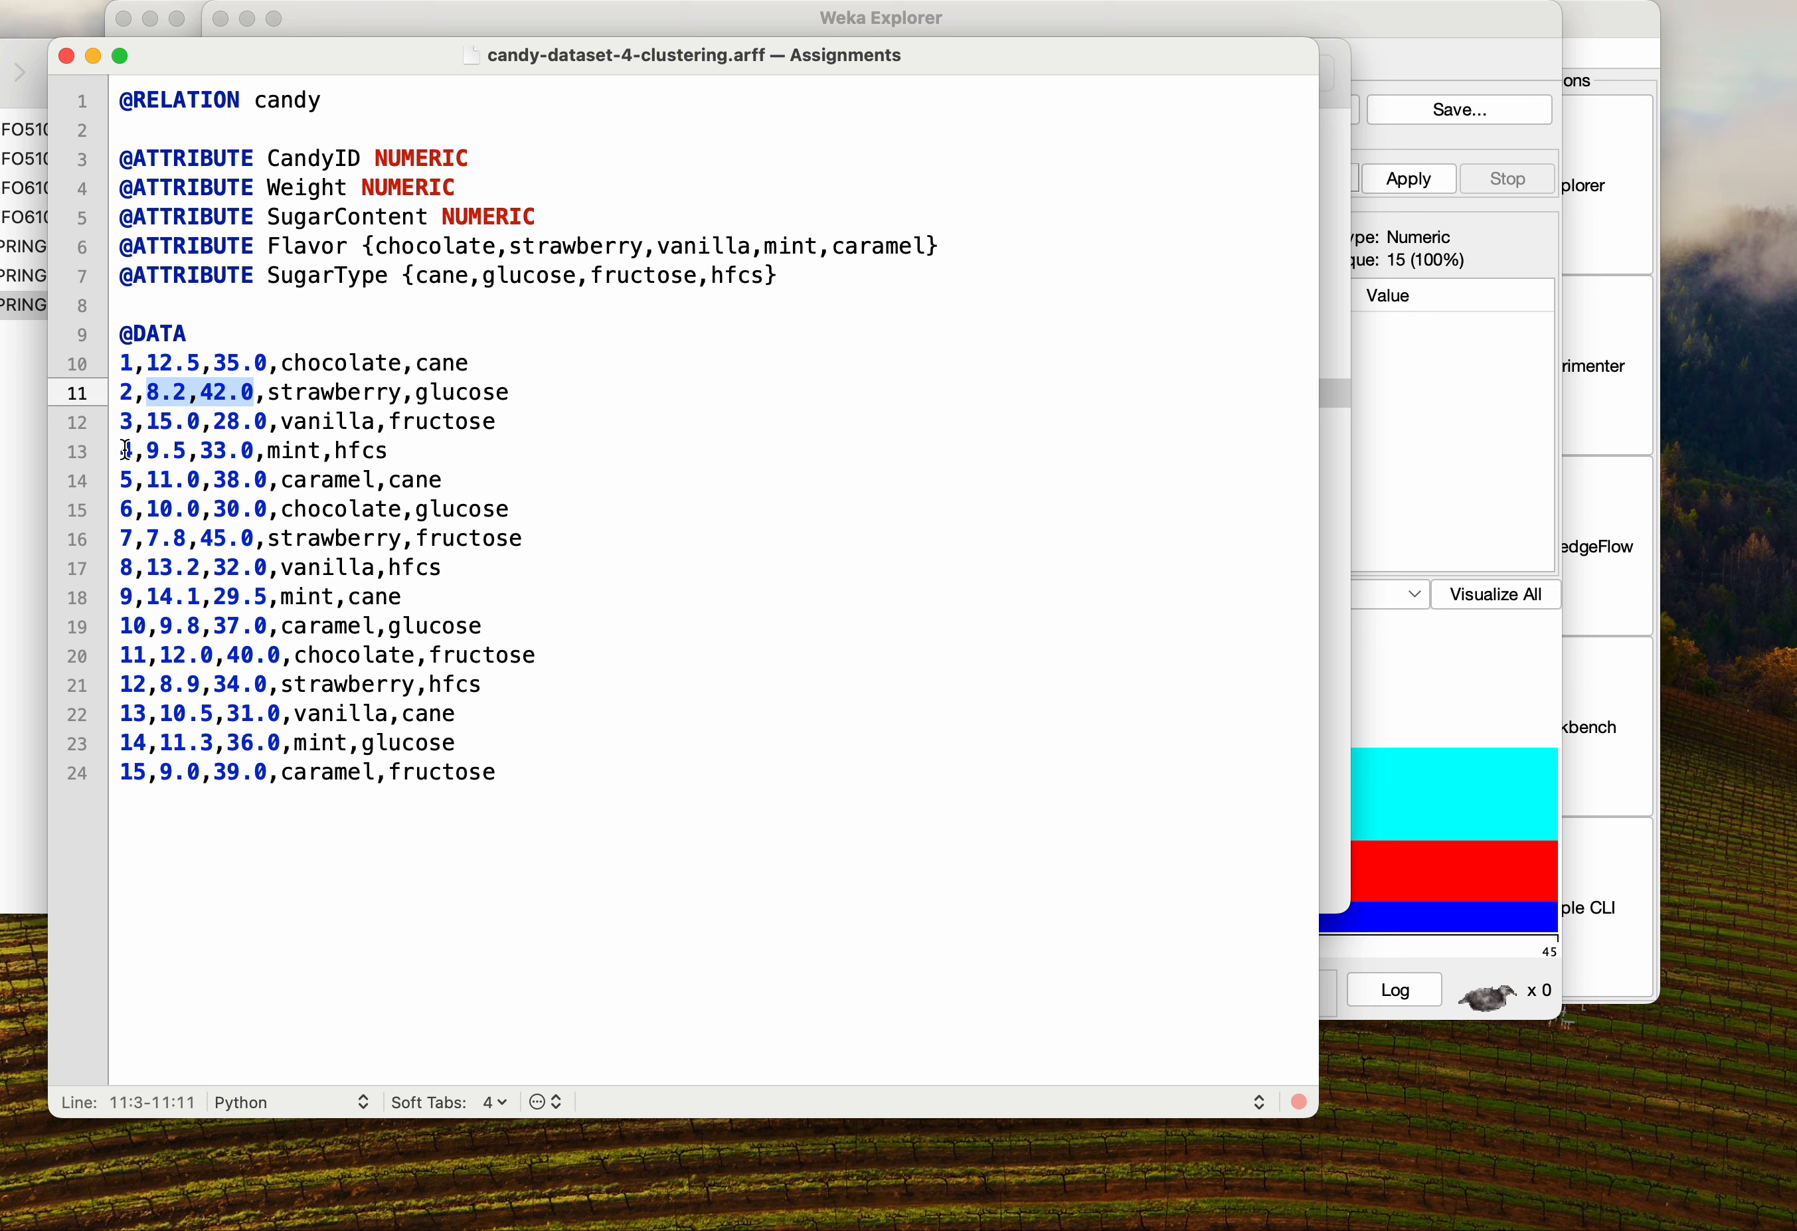
drag(145, 435, 255, 438)
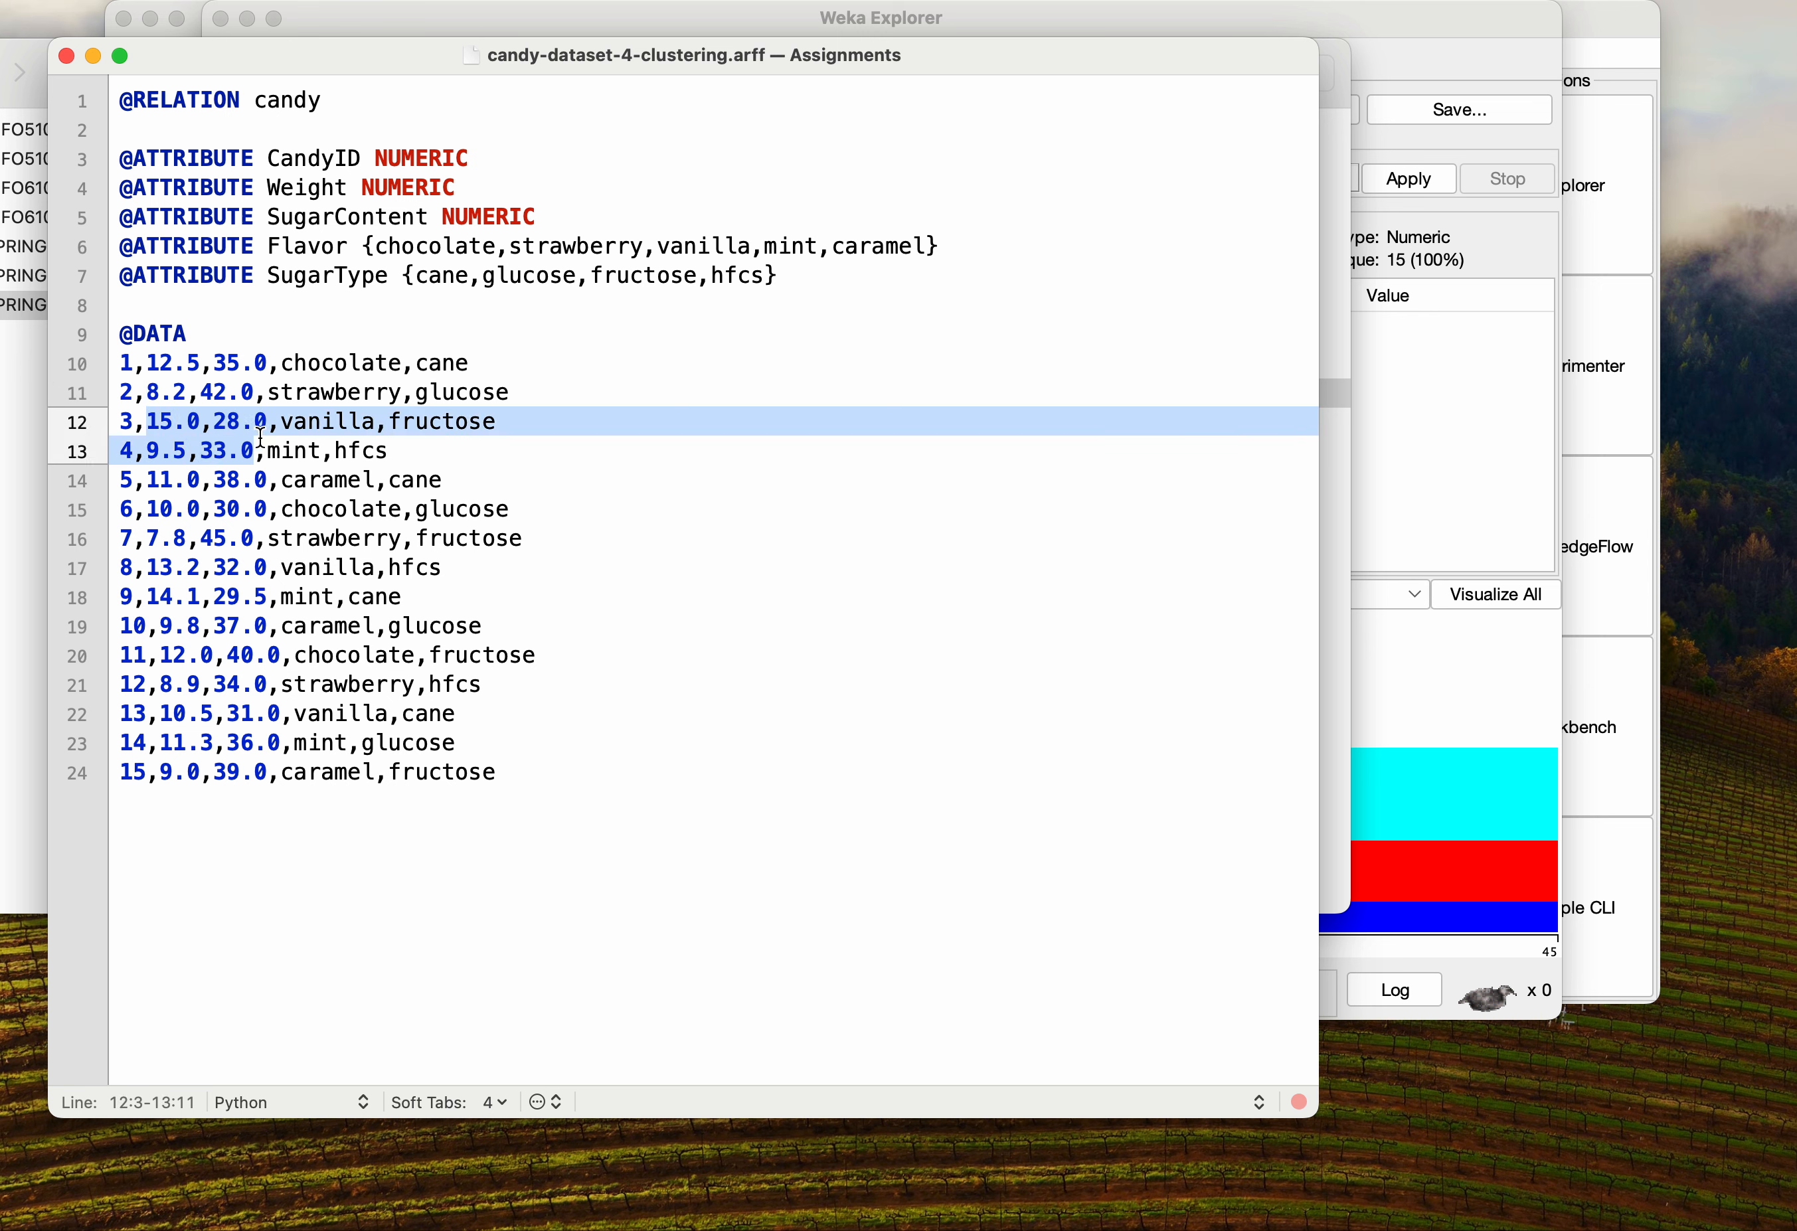
drag(146, 452, 255, 452)
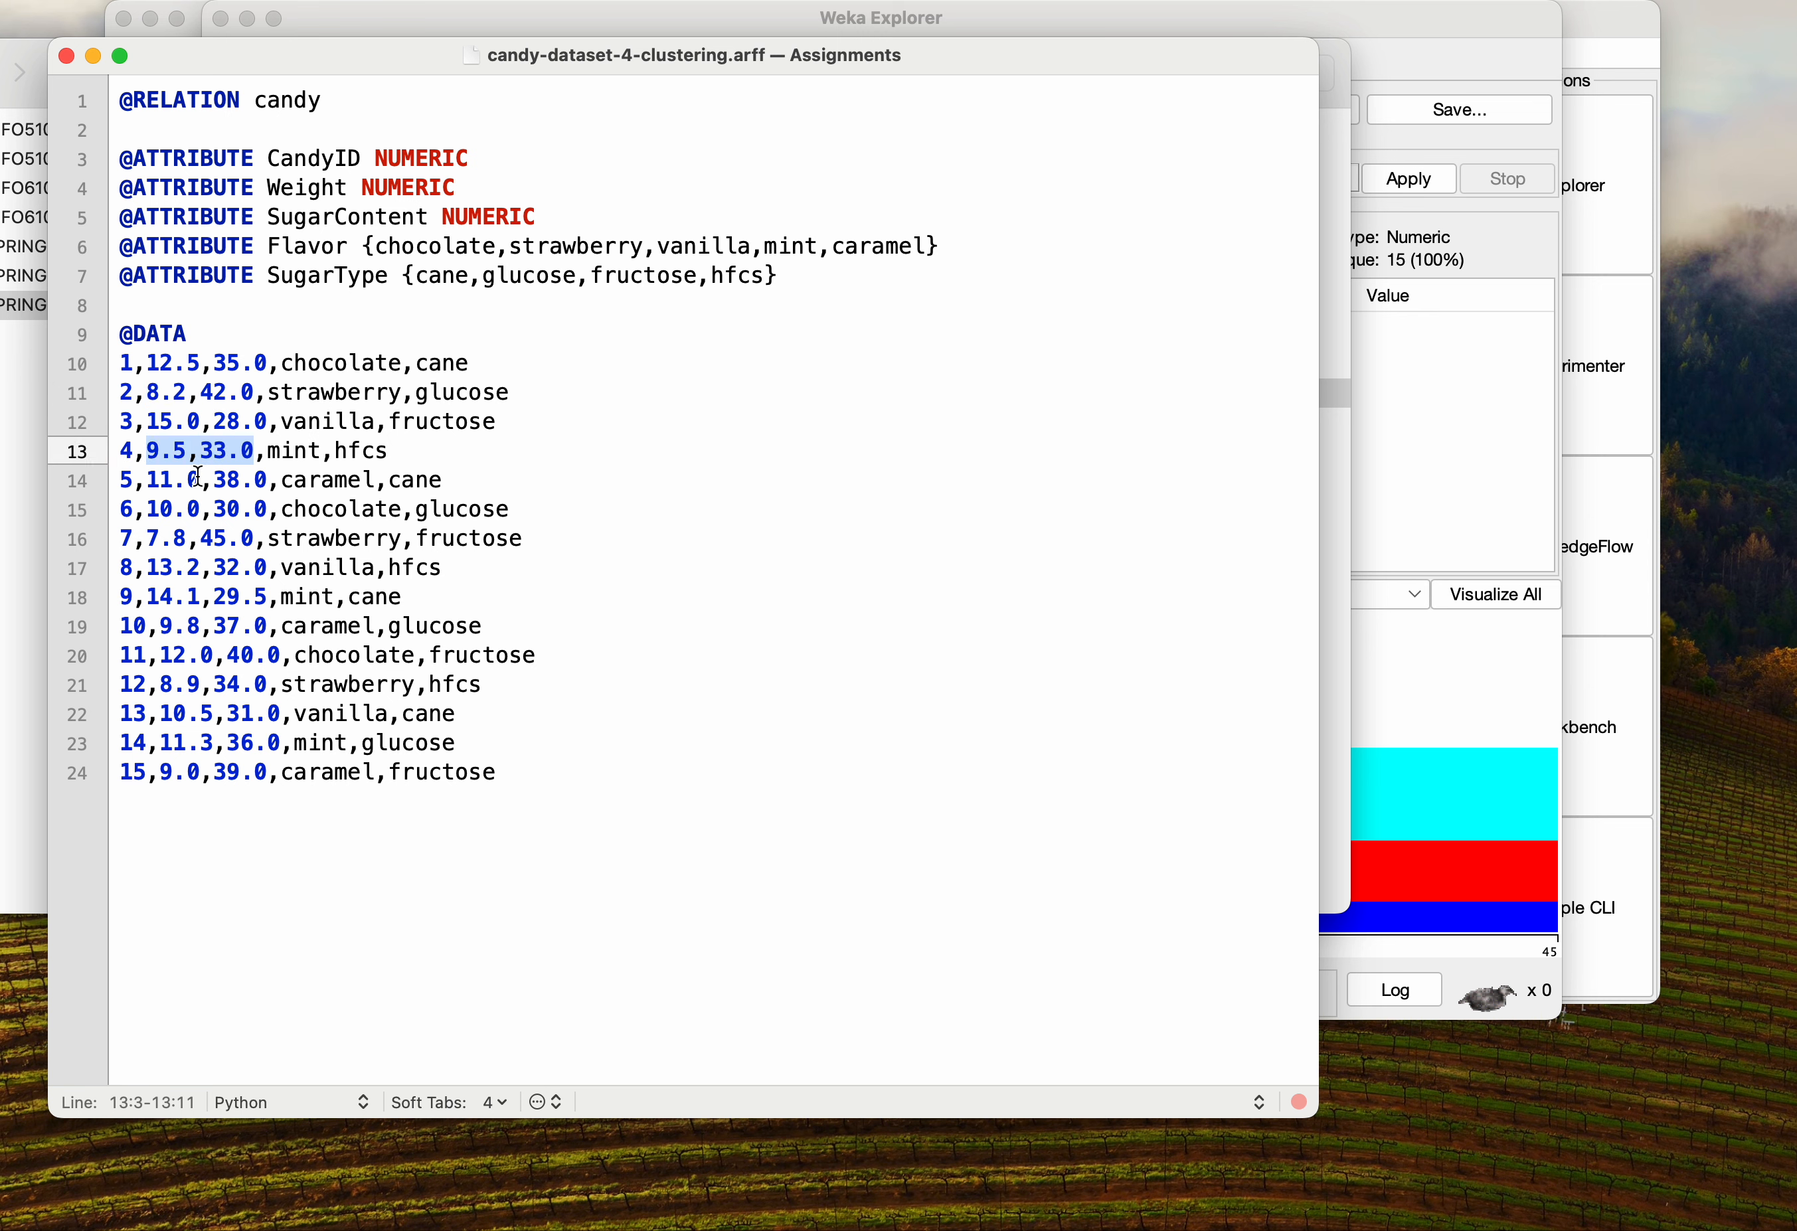
drag(146, 480, 269, 481)
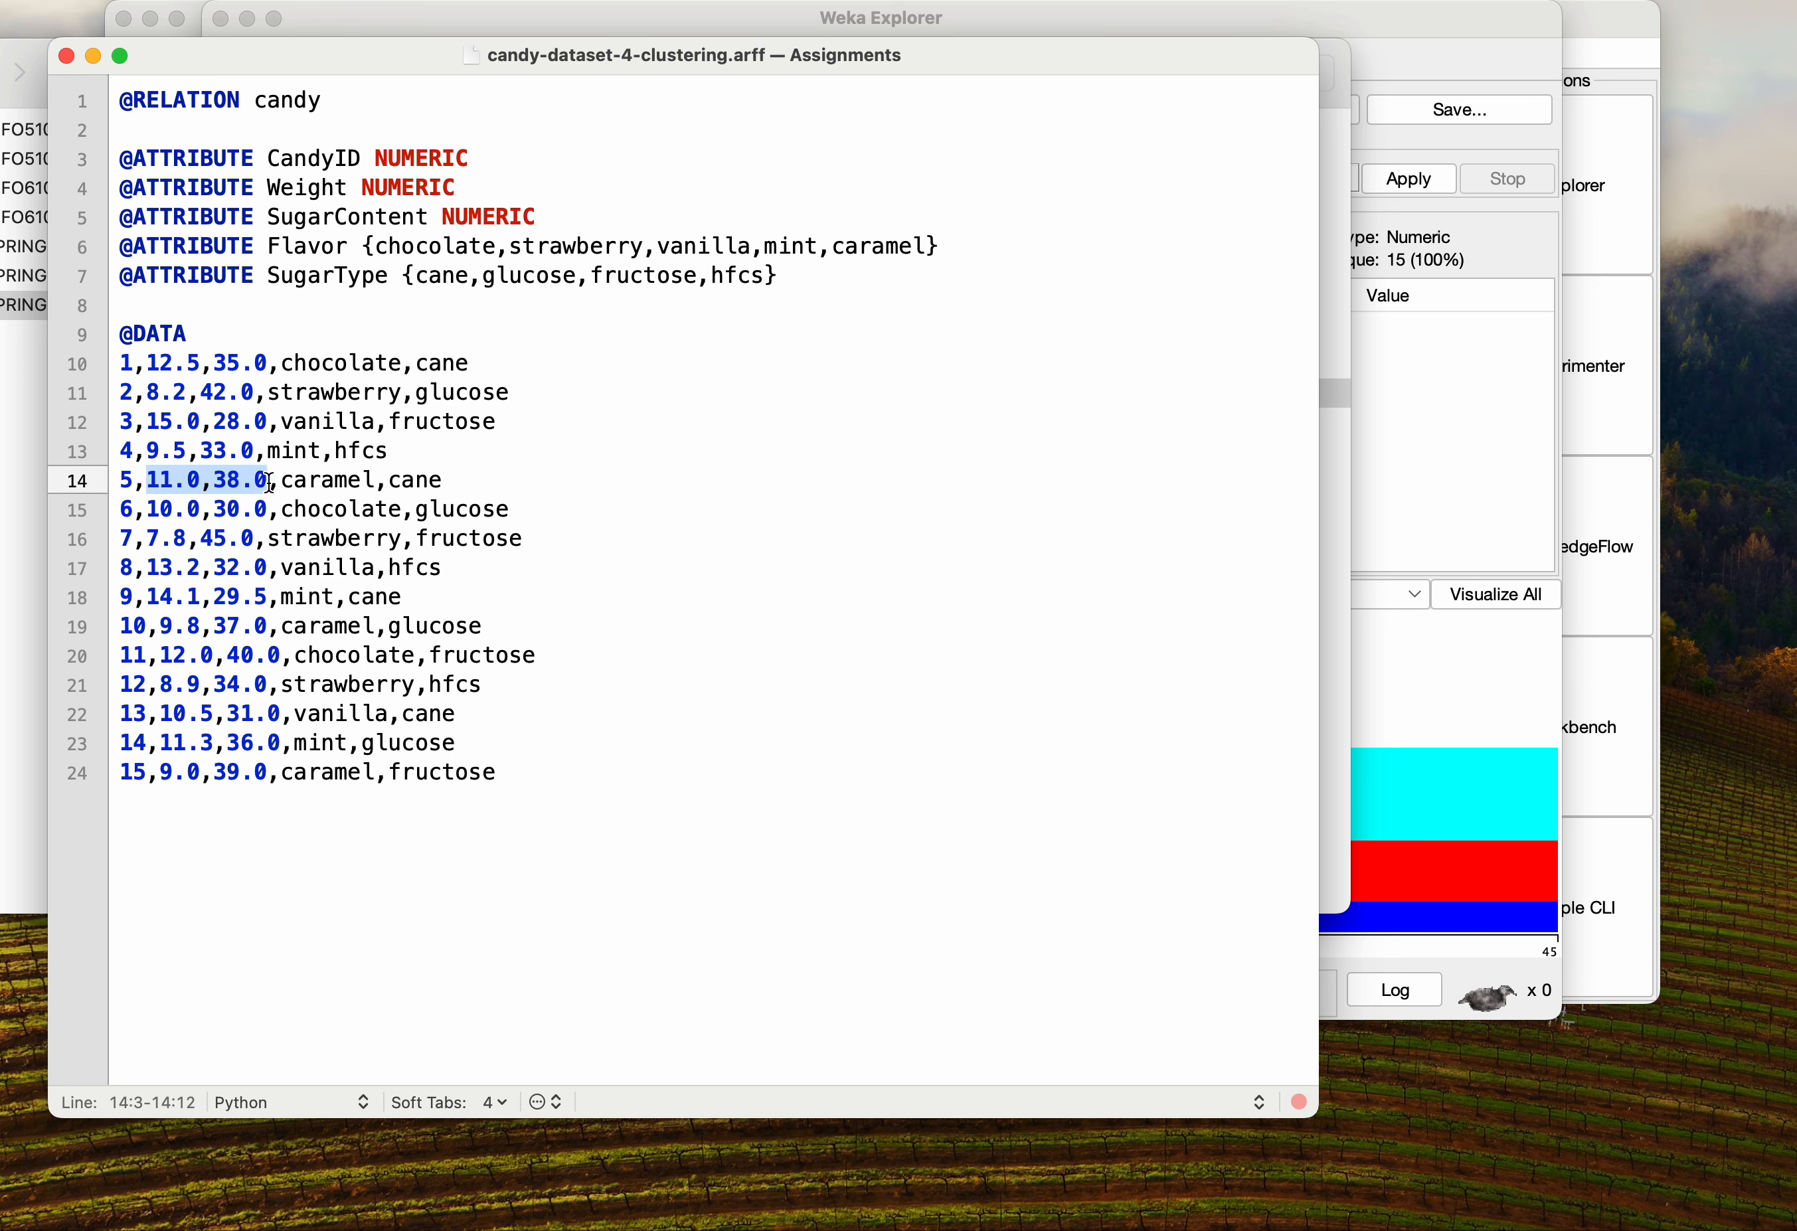
click(254, 537)
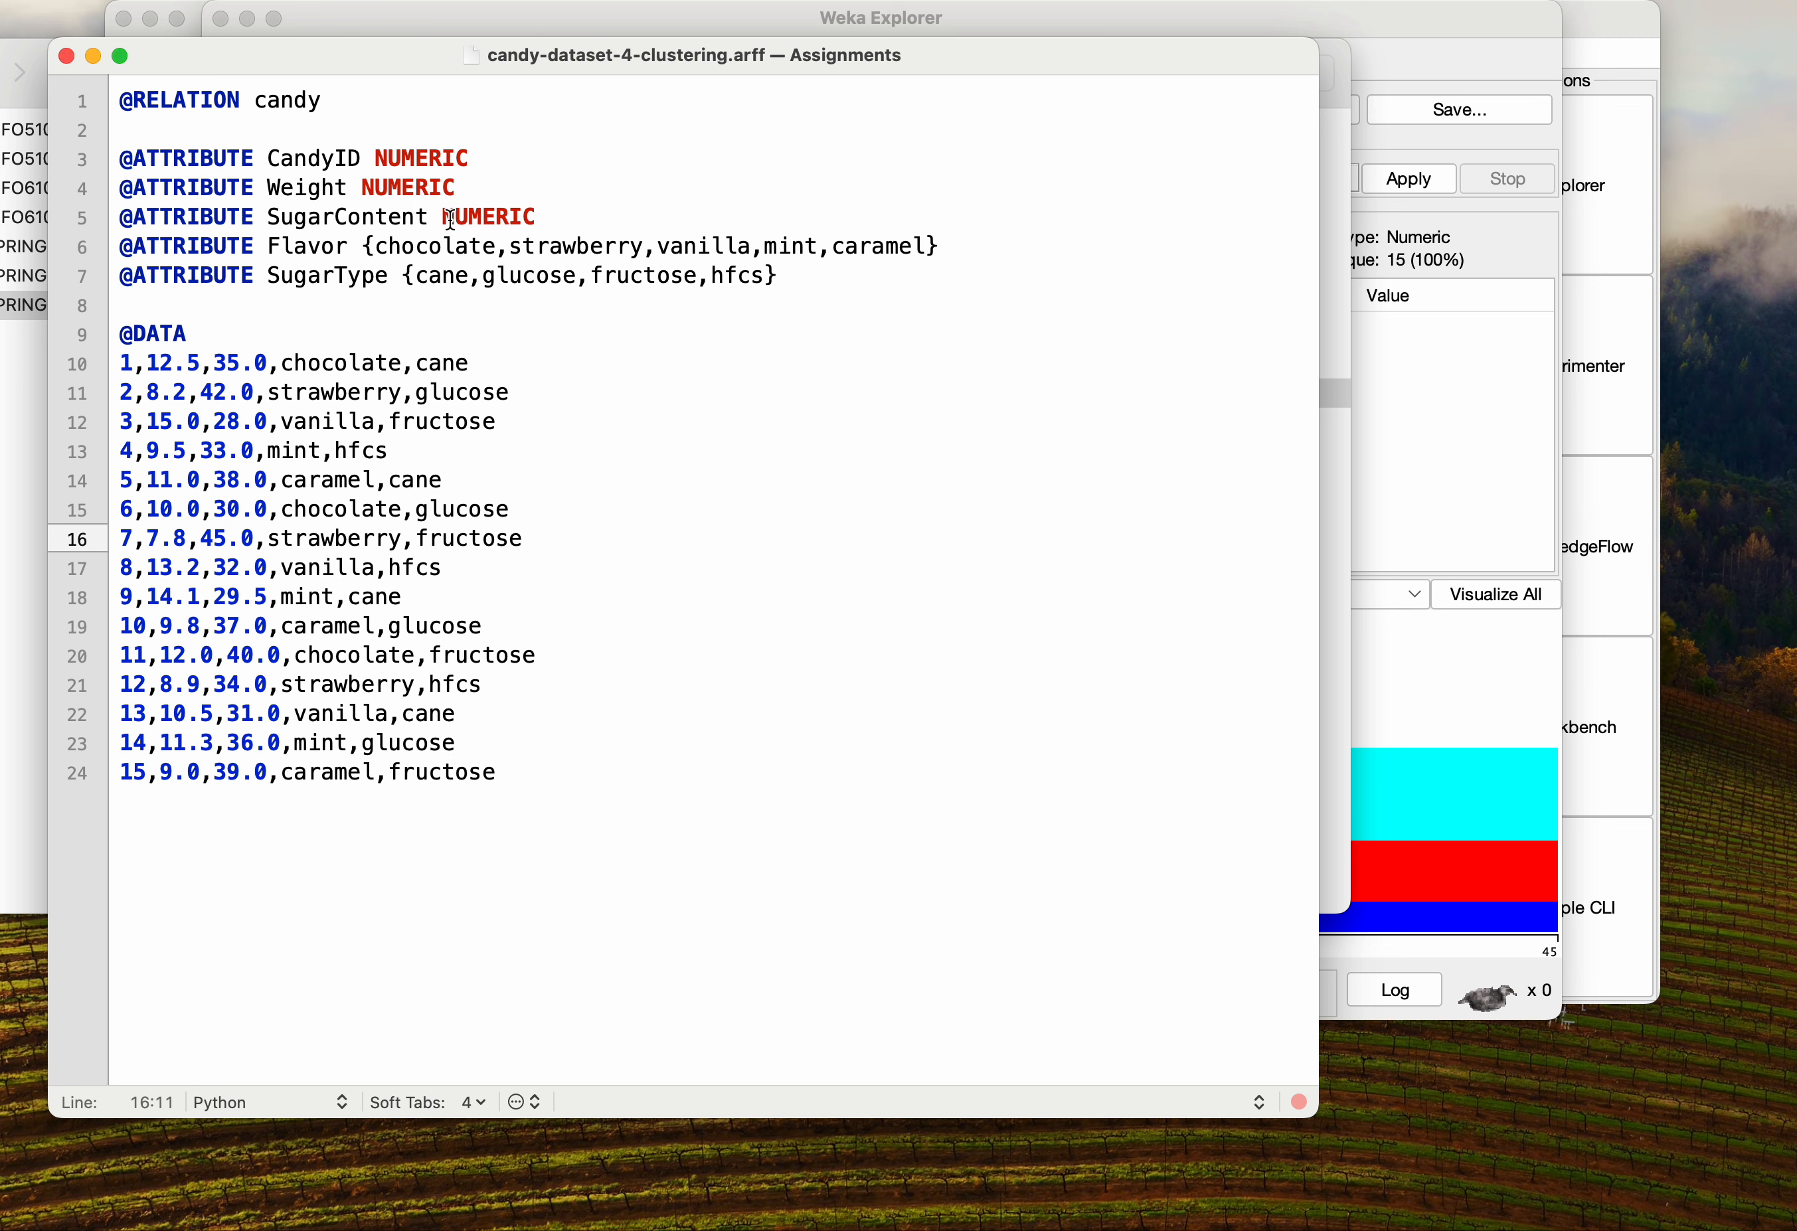
Highlight the Weight and SugarContent attribute declarations and the first row's values, then close the text editor
drag(557, 216, 58, 192)
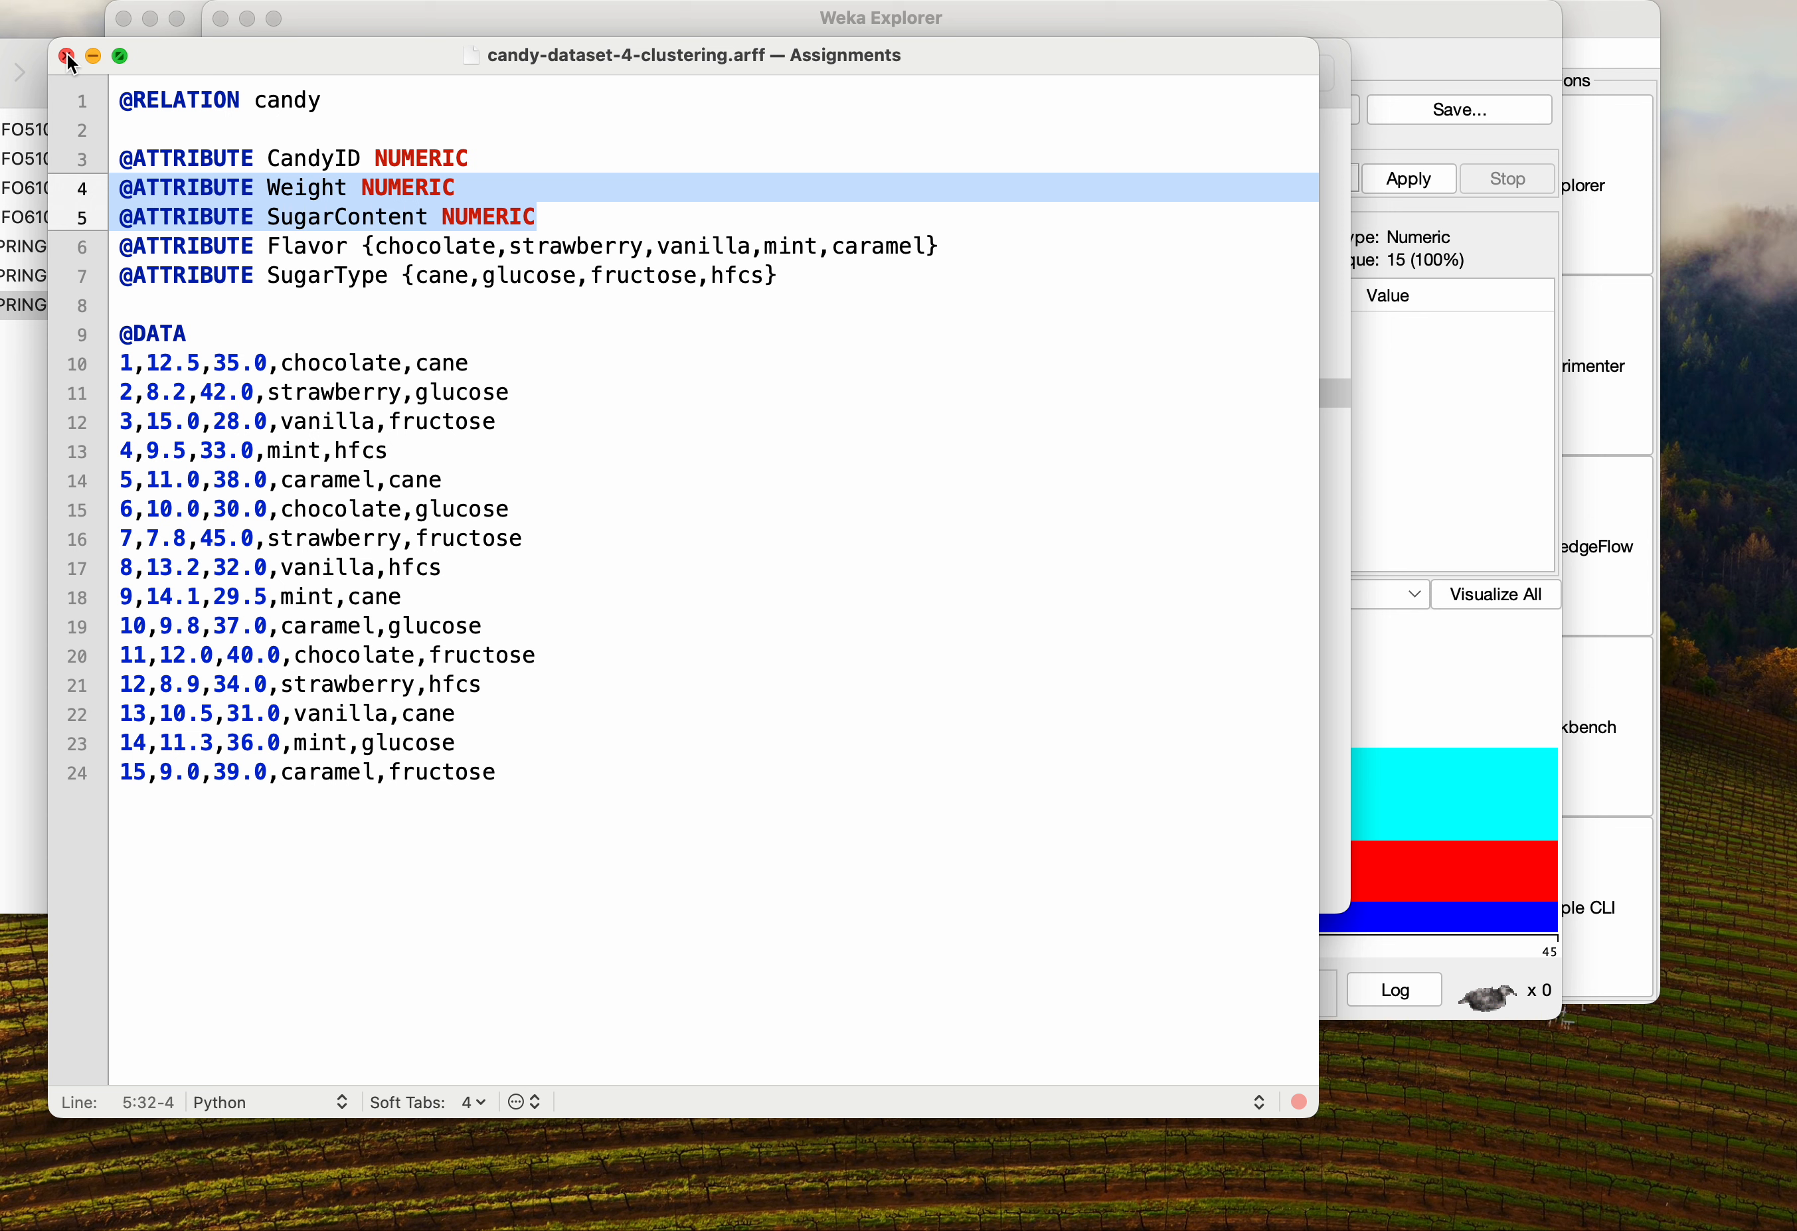
click(574, 319)
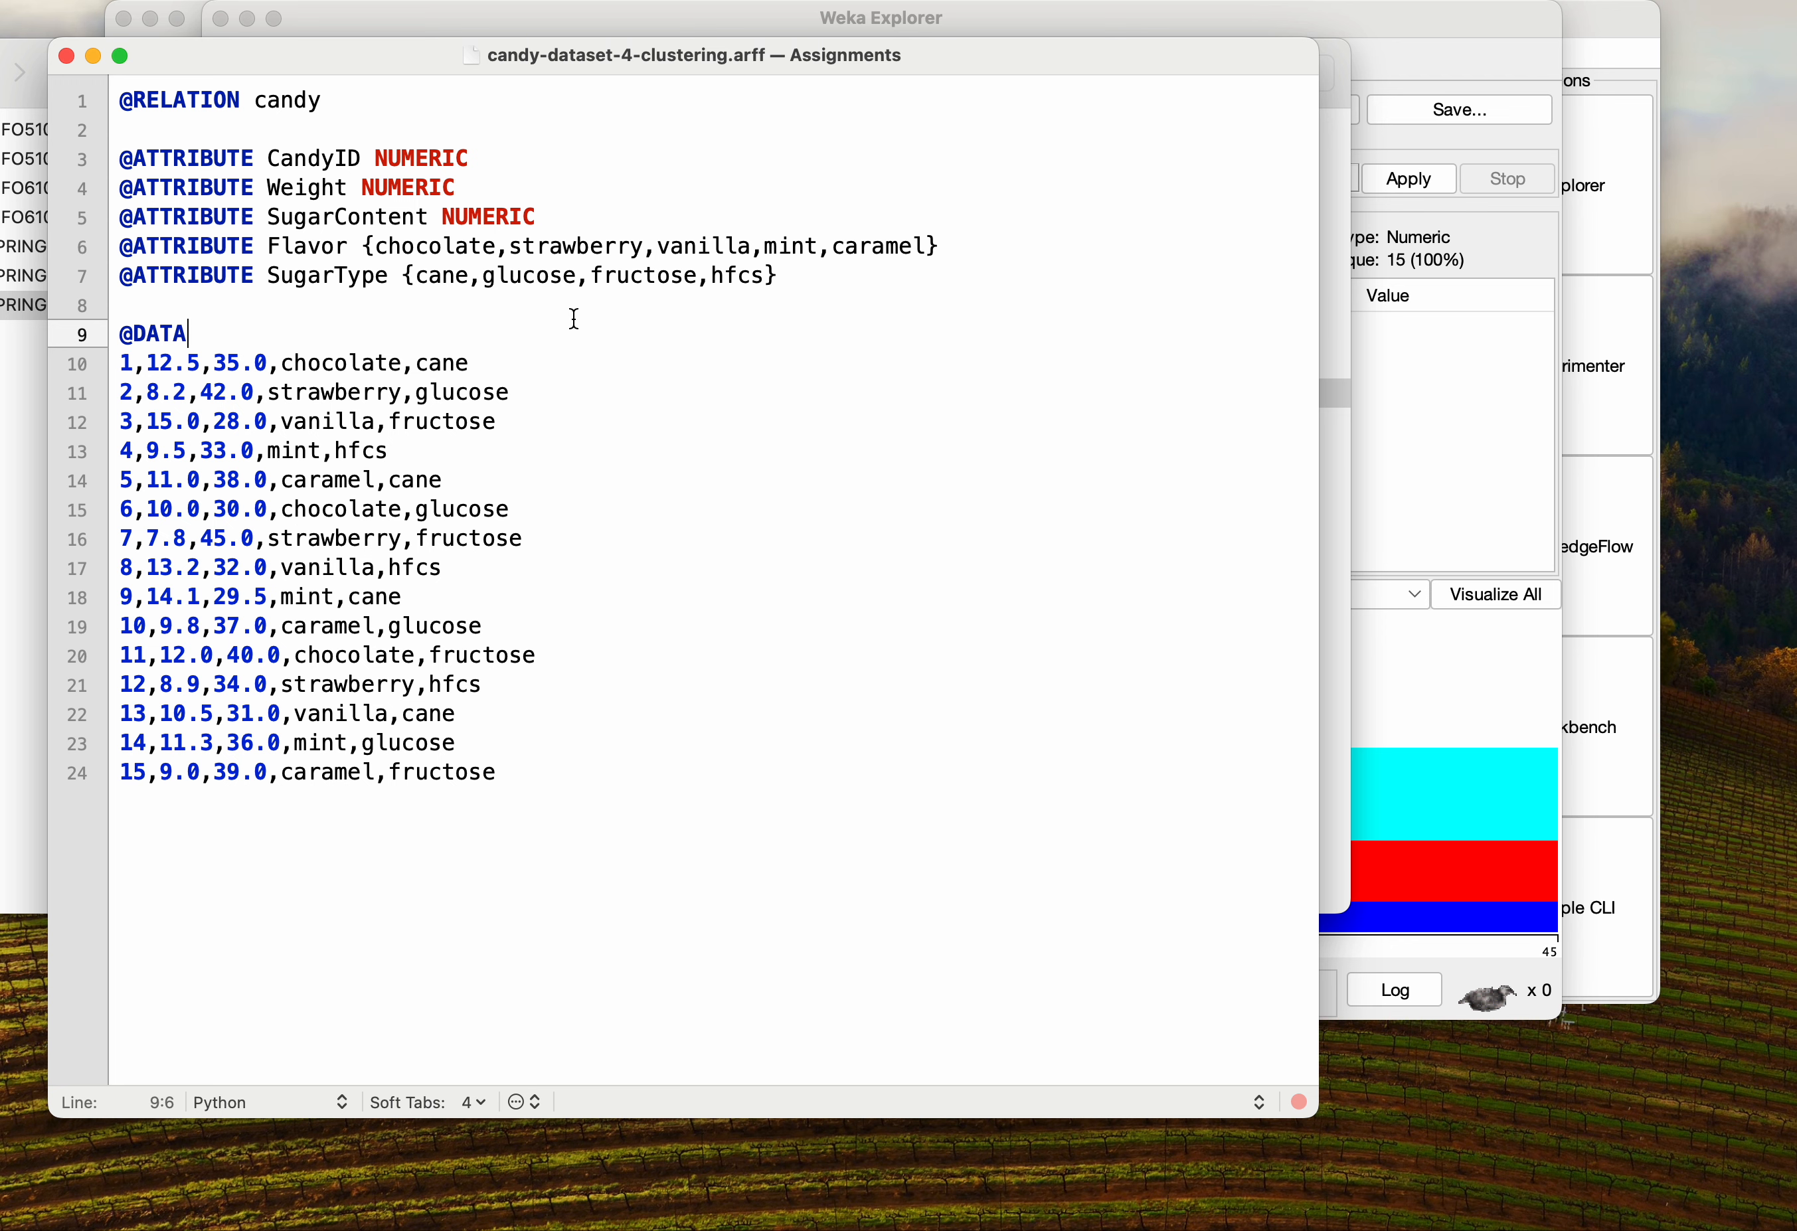
drag(610, 821, 146, 365)
click(310, 347)
click(284, 394)
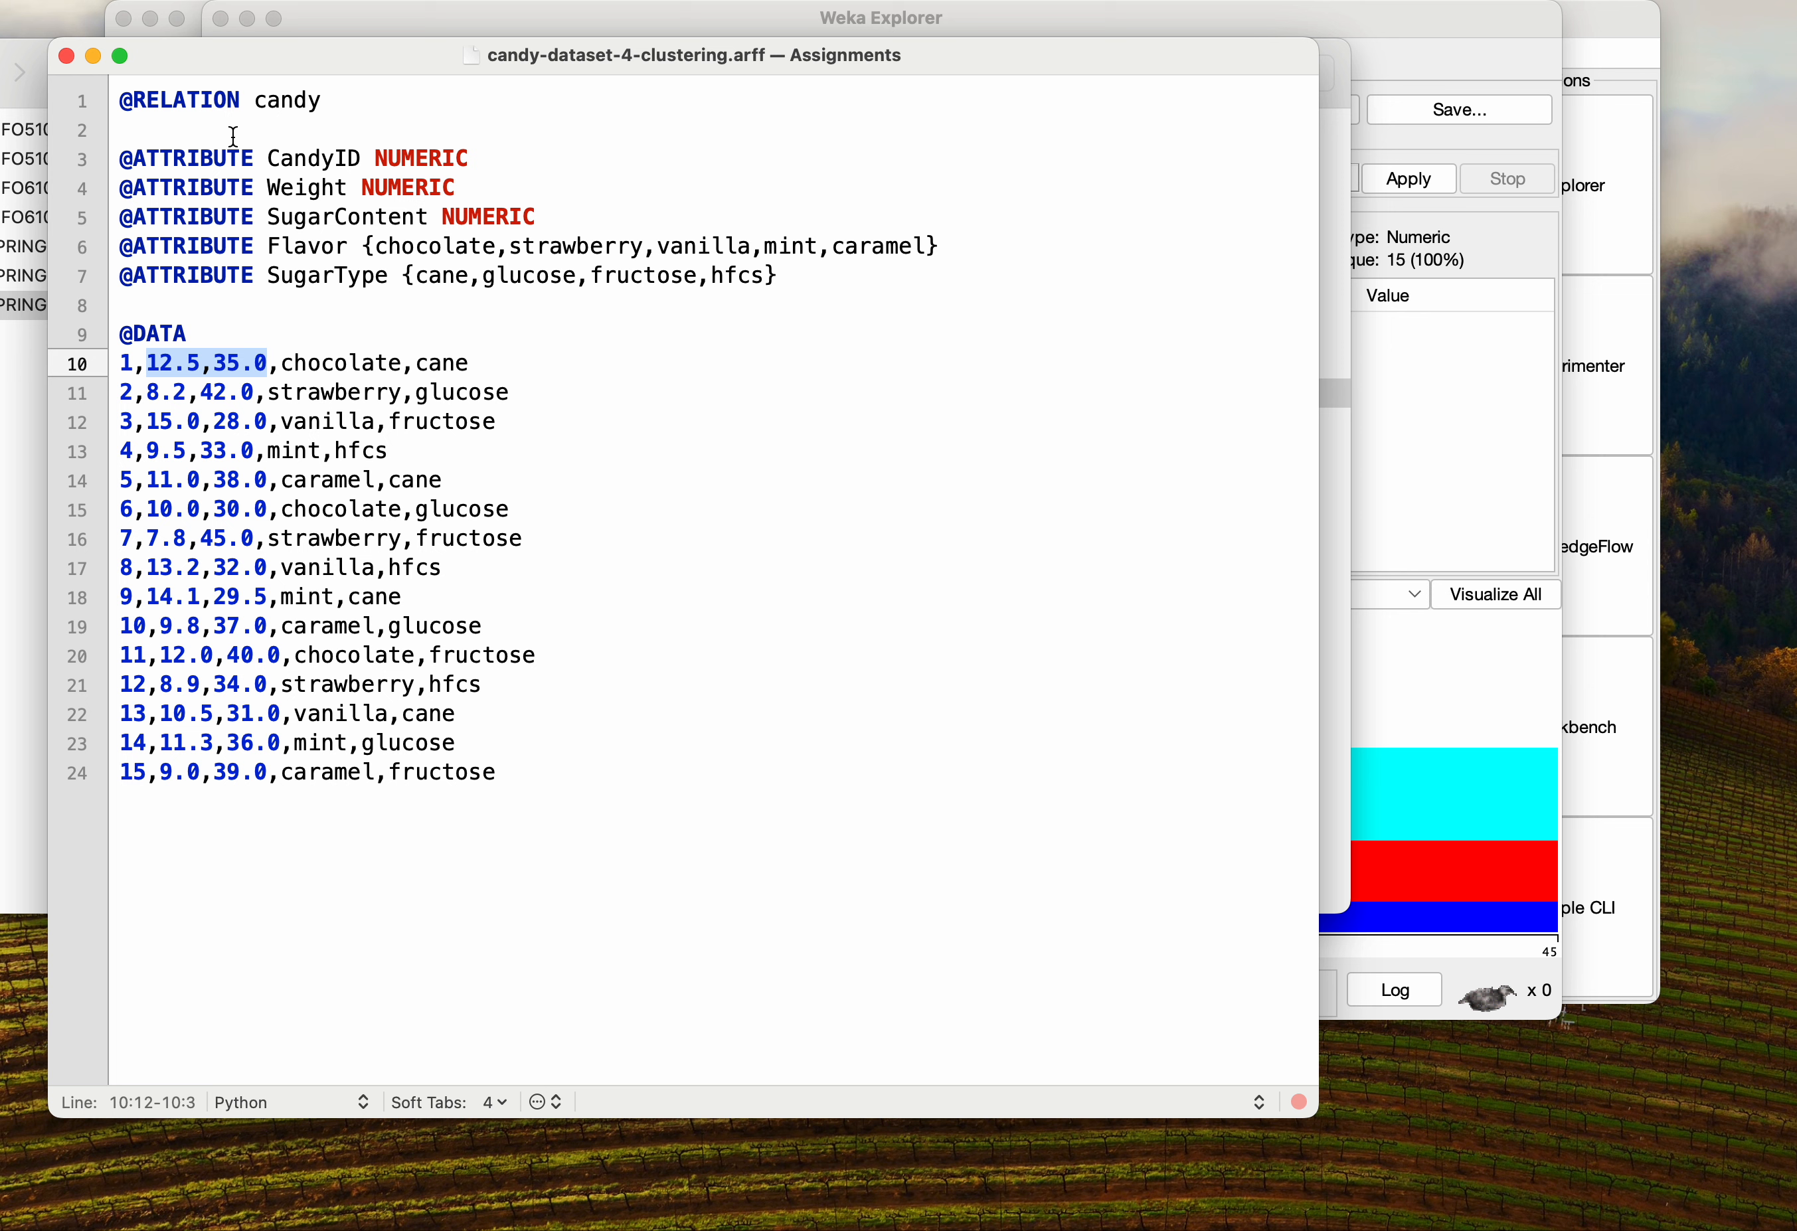
click(67, 61)
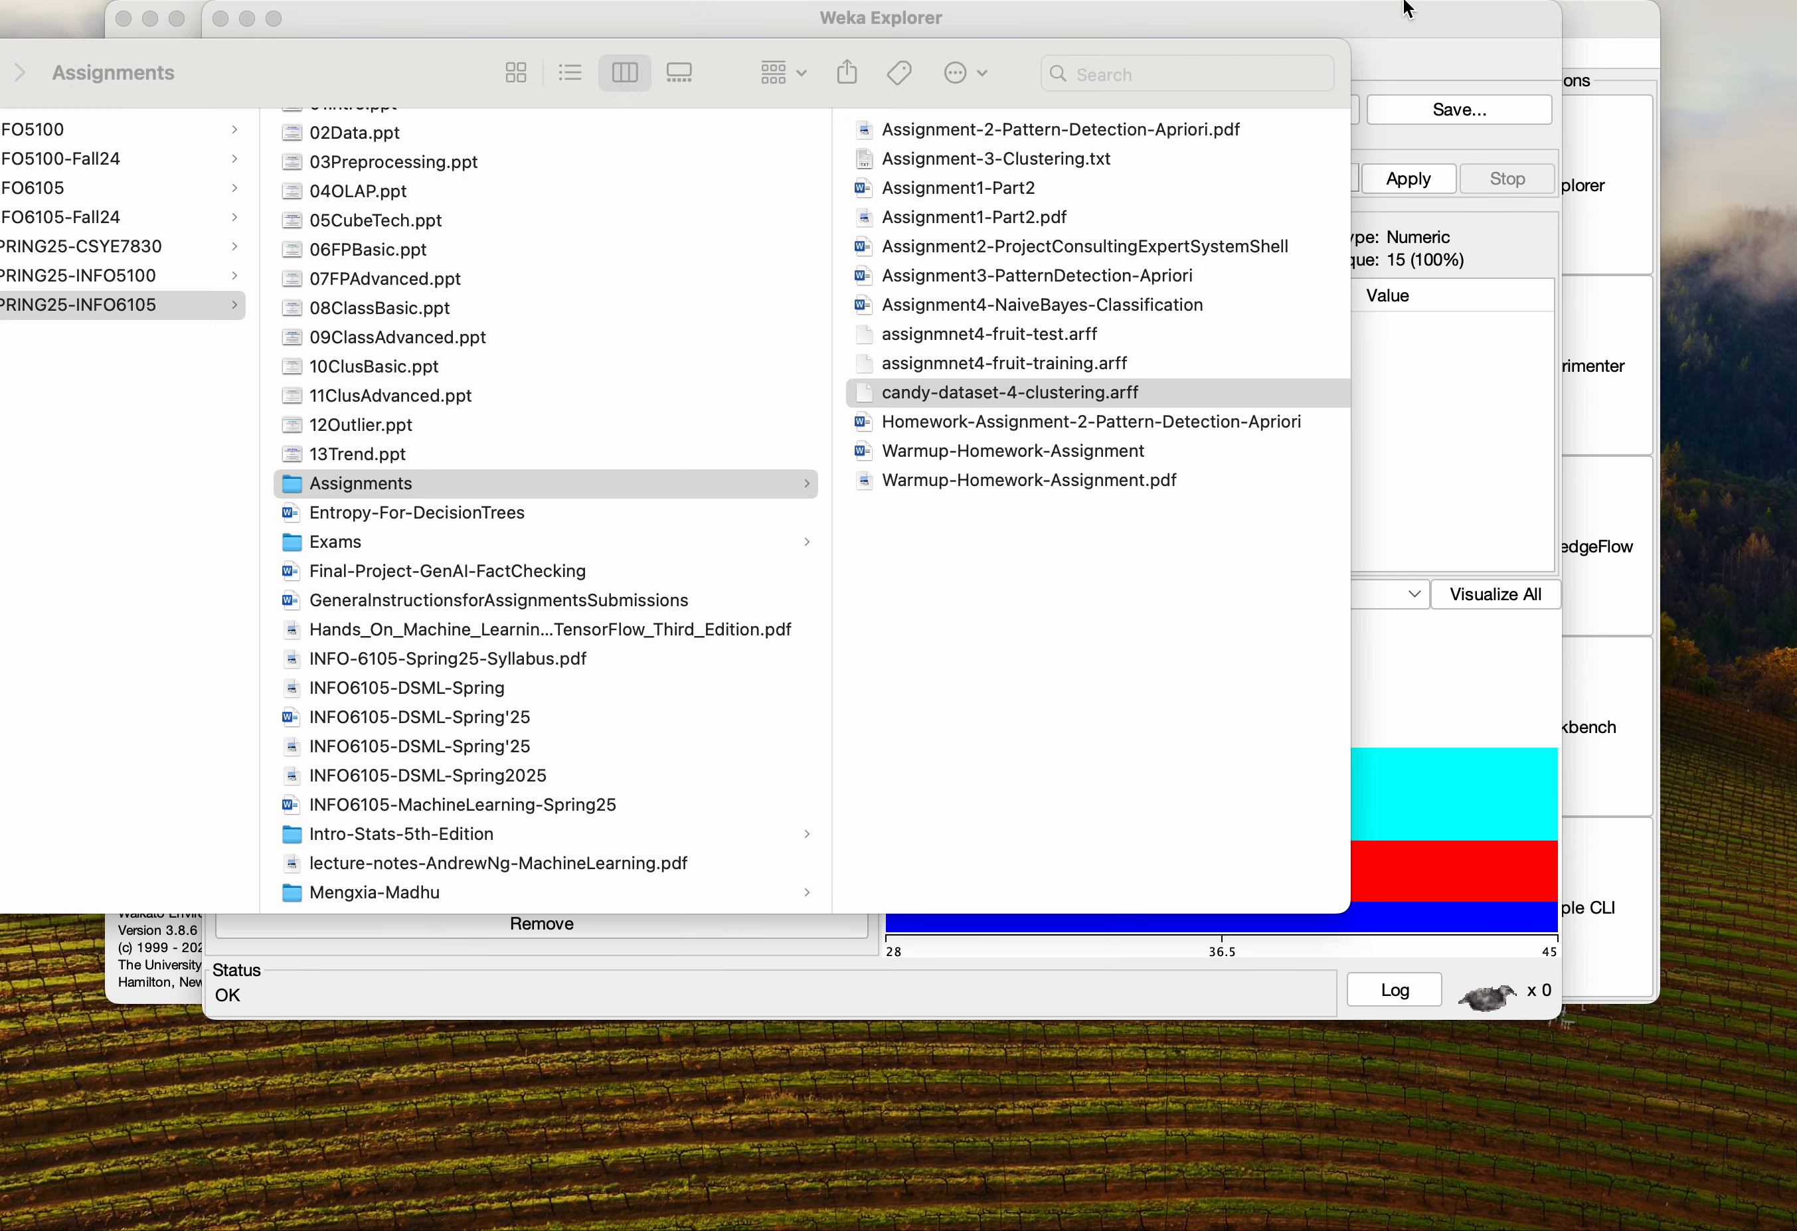
Back in Weka Explorer, choose the SimpleKMeans clusterer on the Cluster tab and run it on the training set
click(1391, 21)
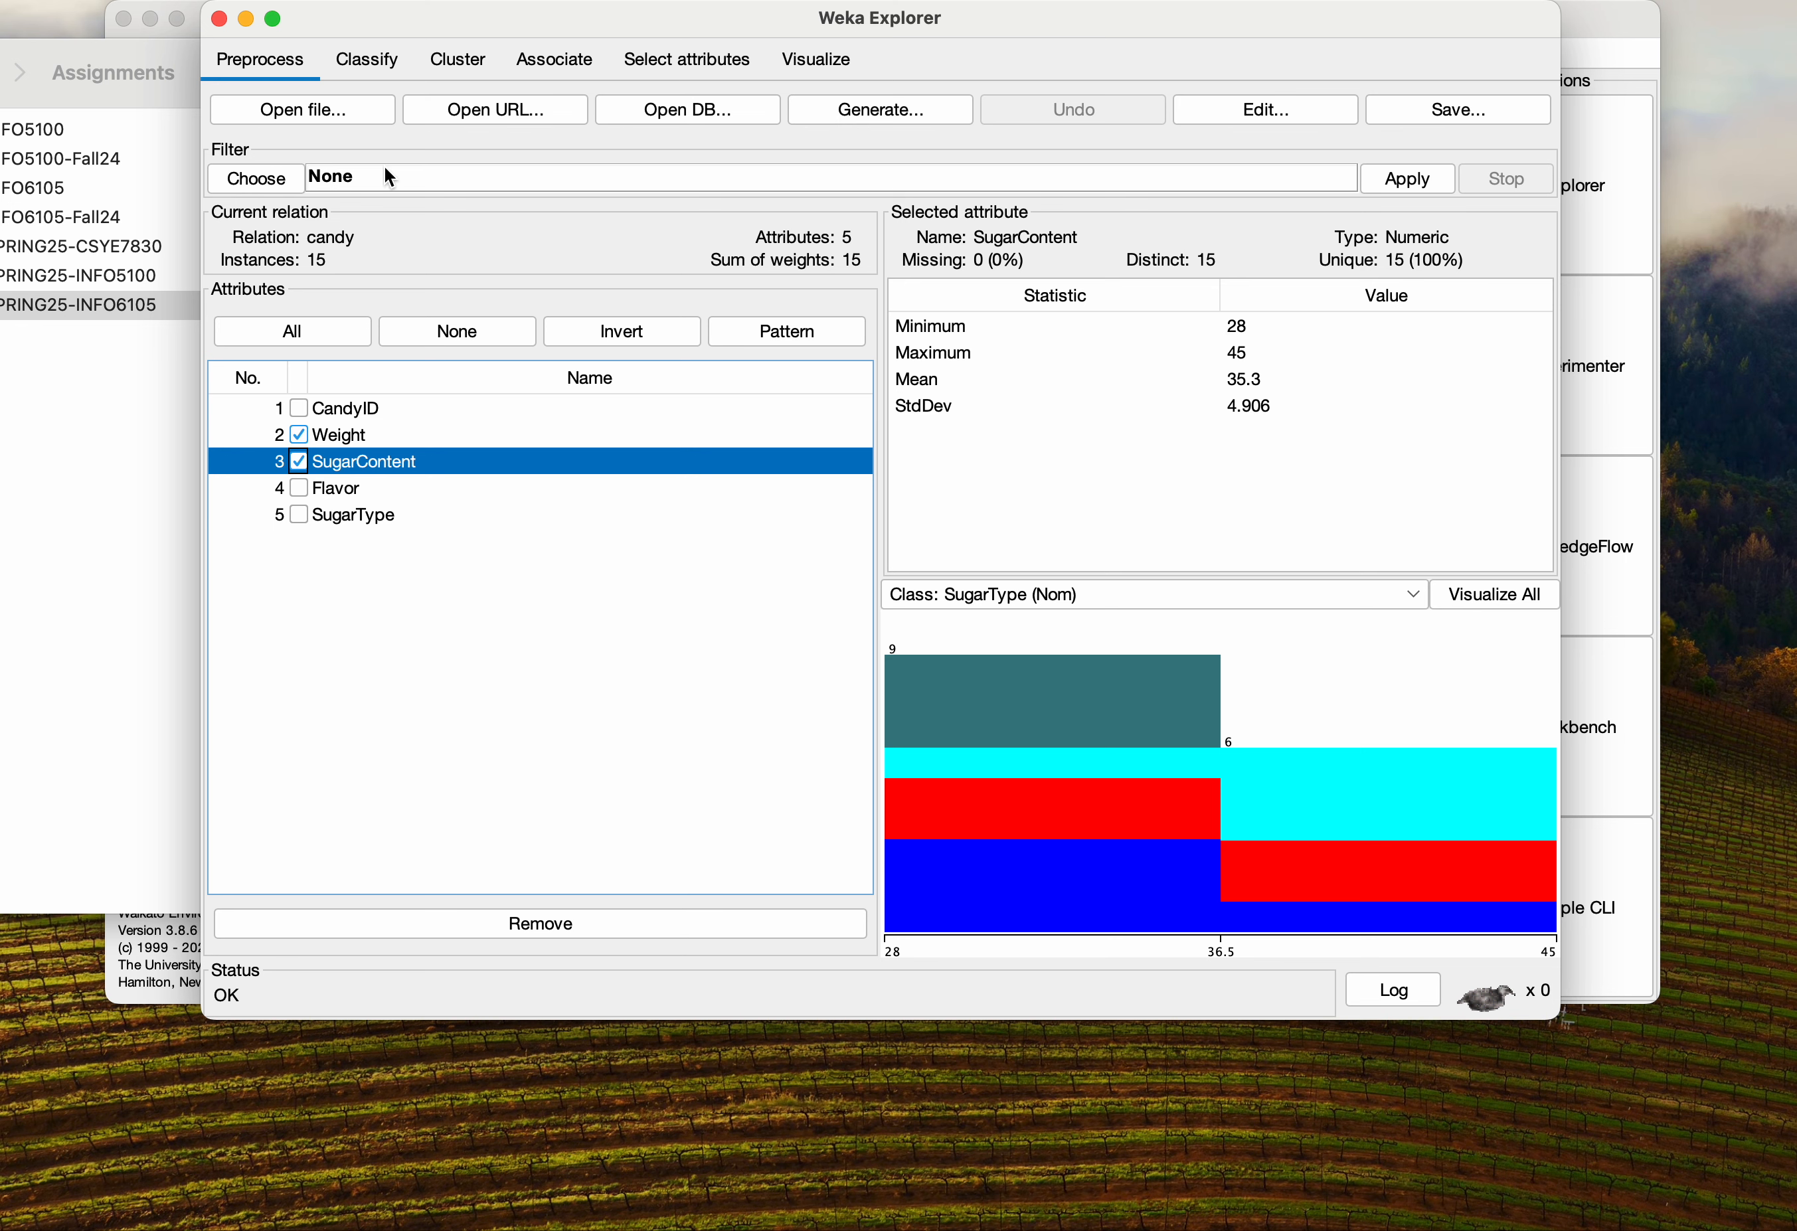
click(467, 61)
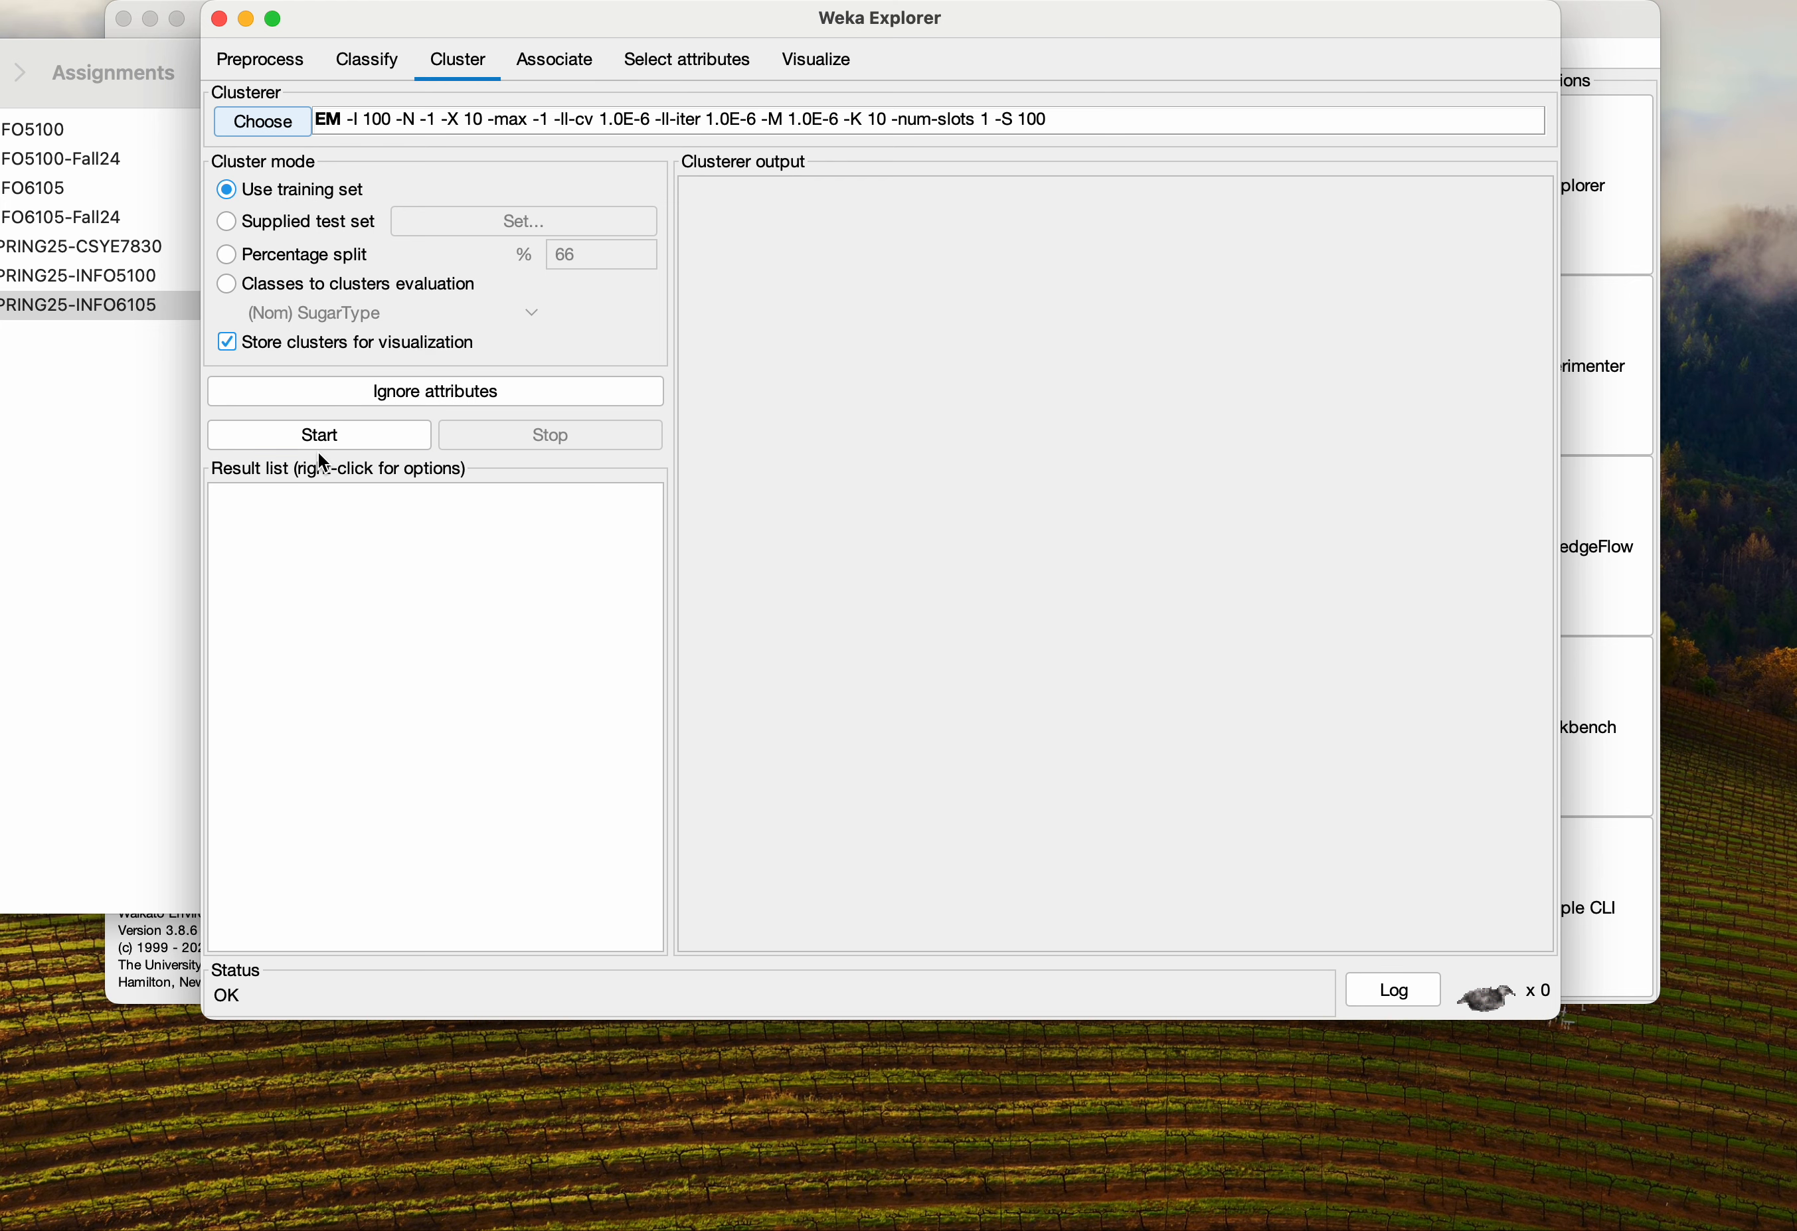
click(331, 119)
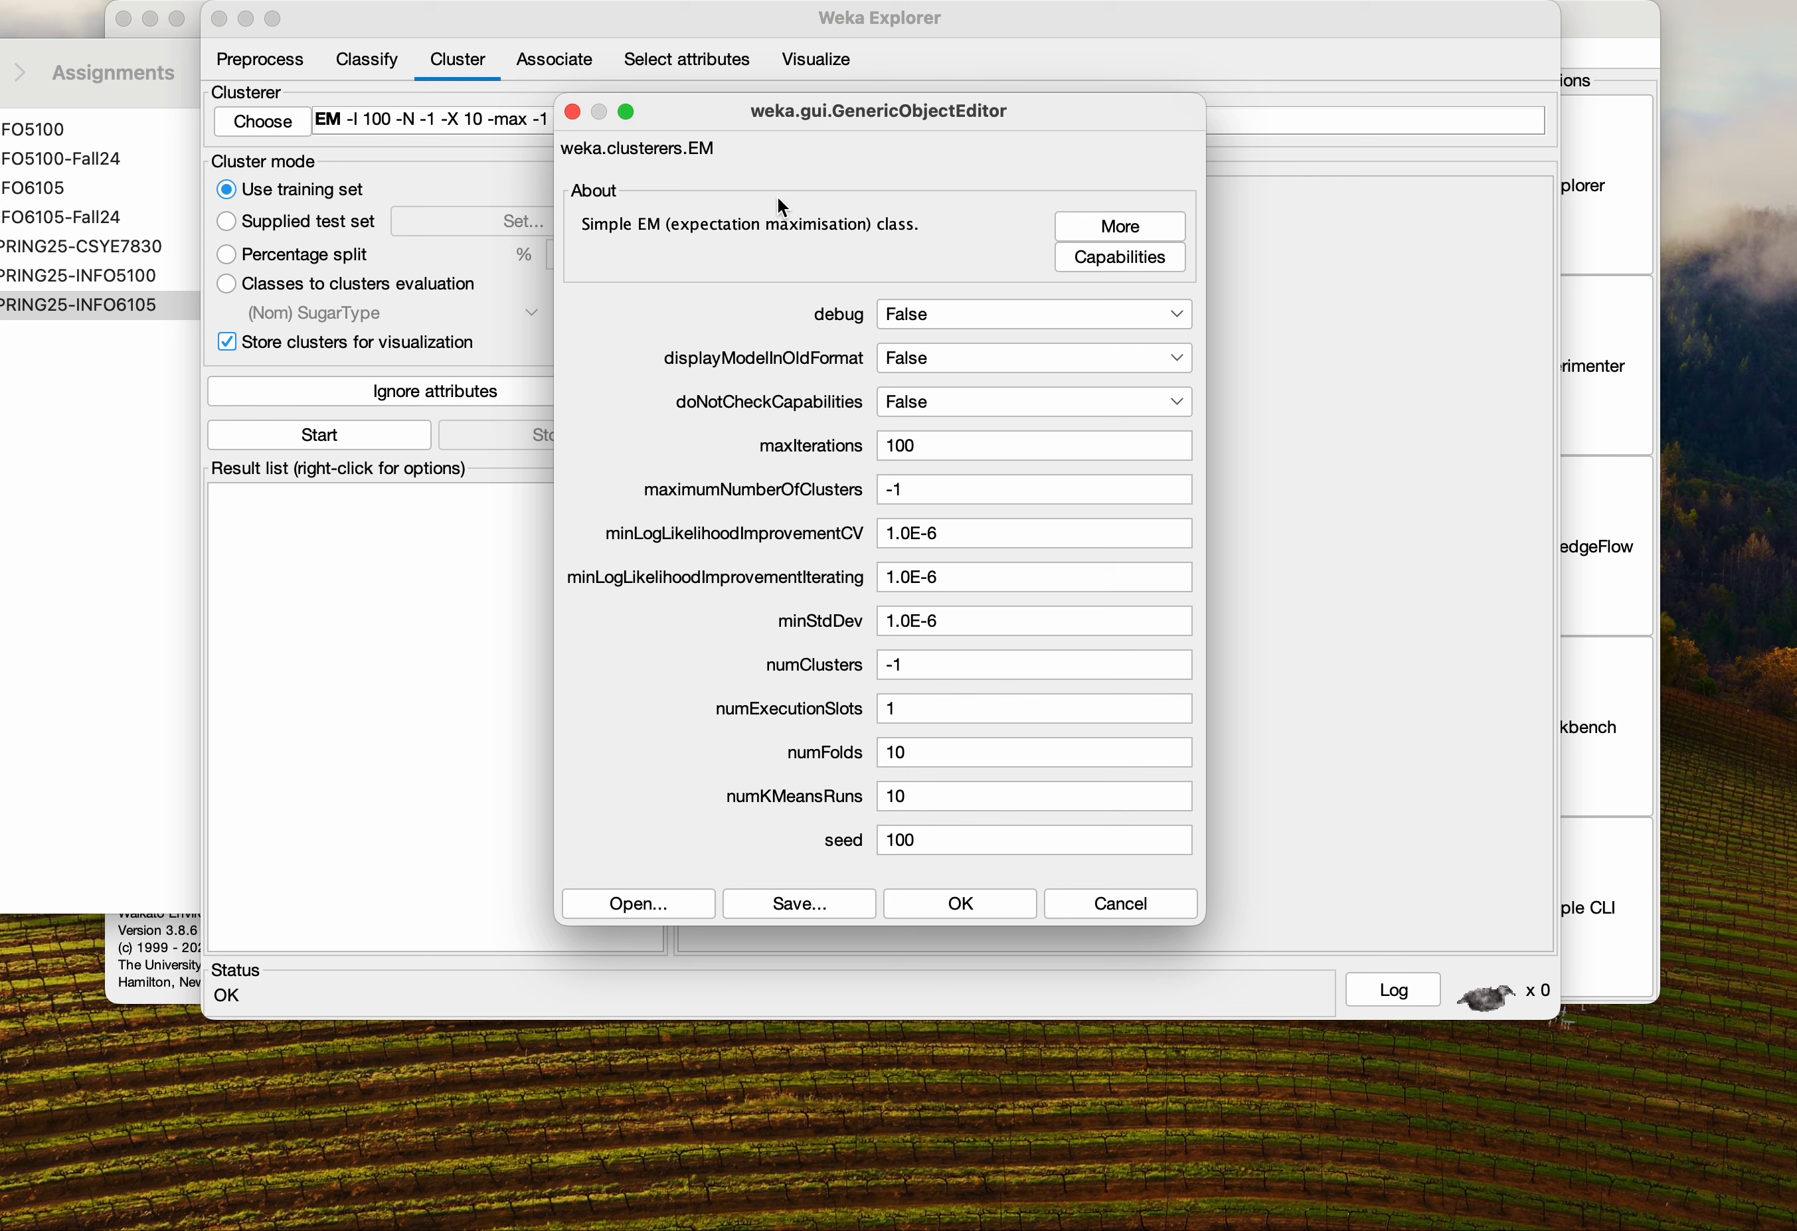
click(571, 111)
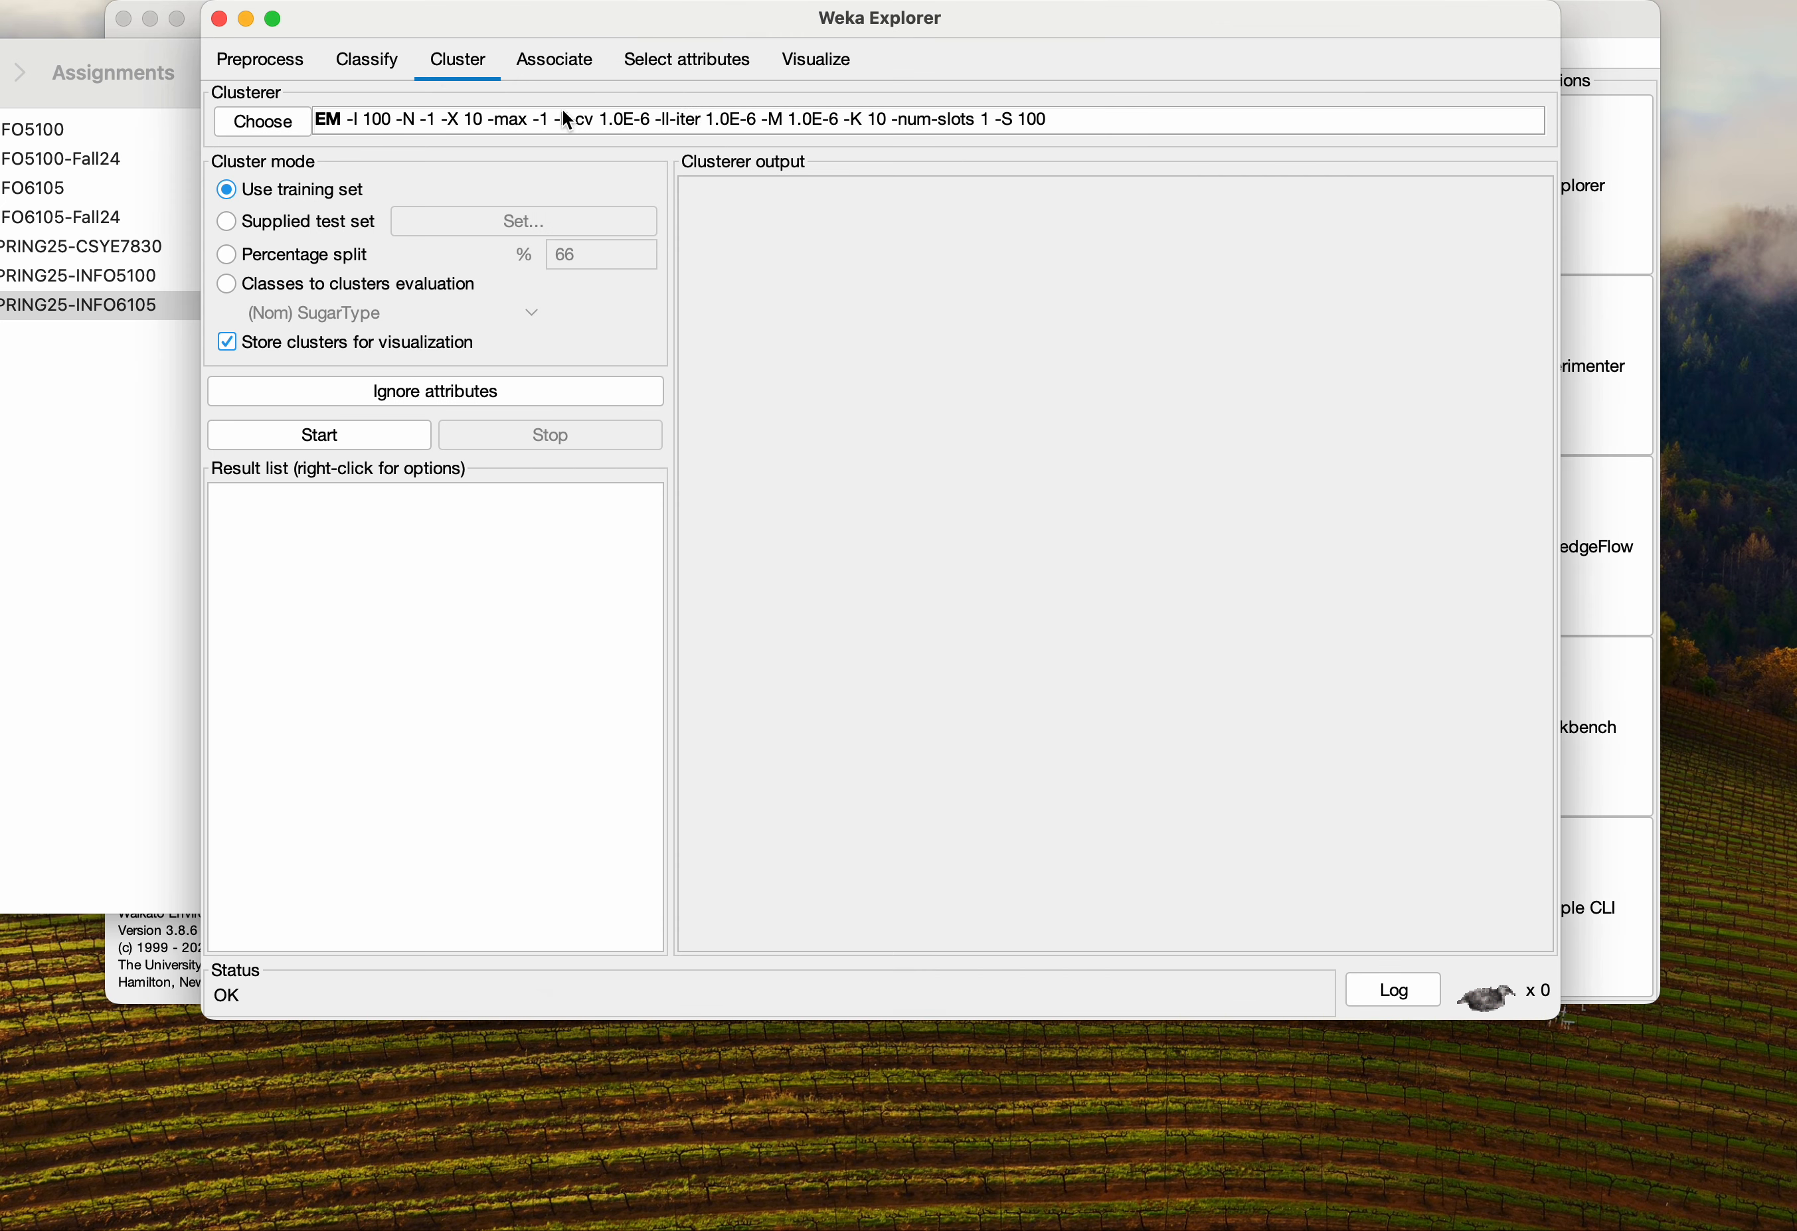
click(284, 126)
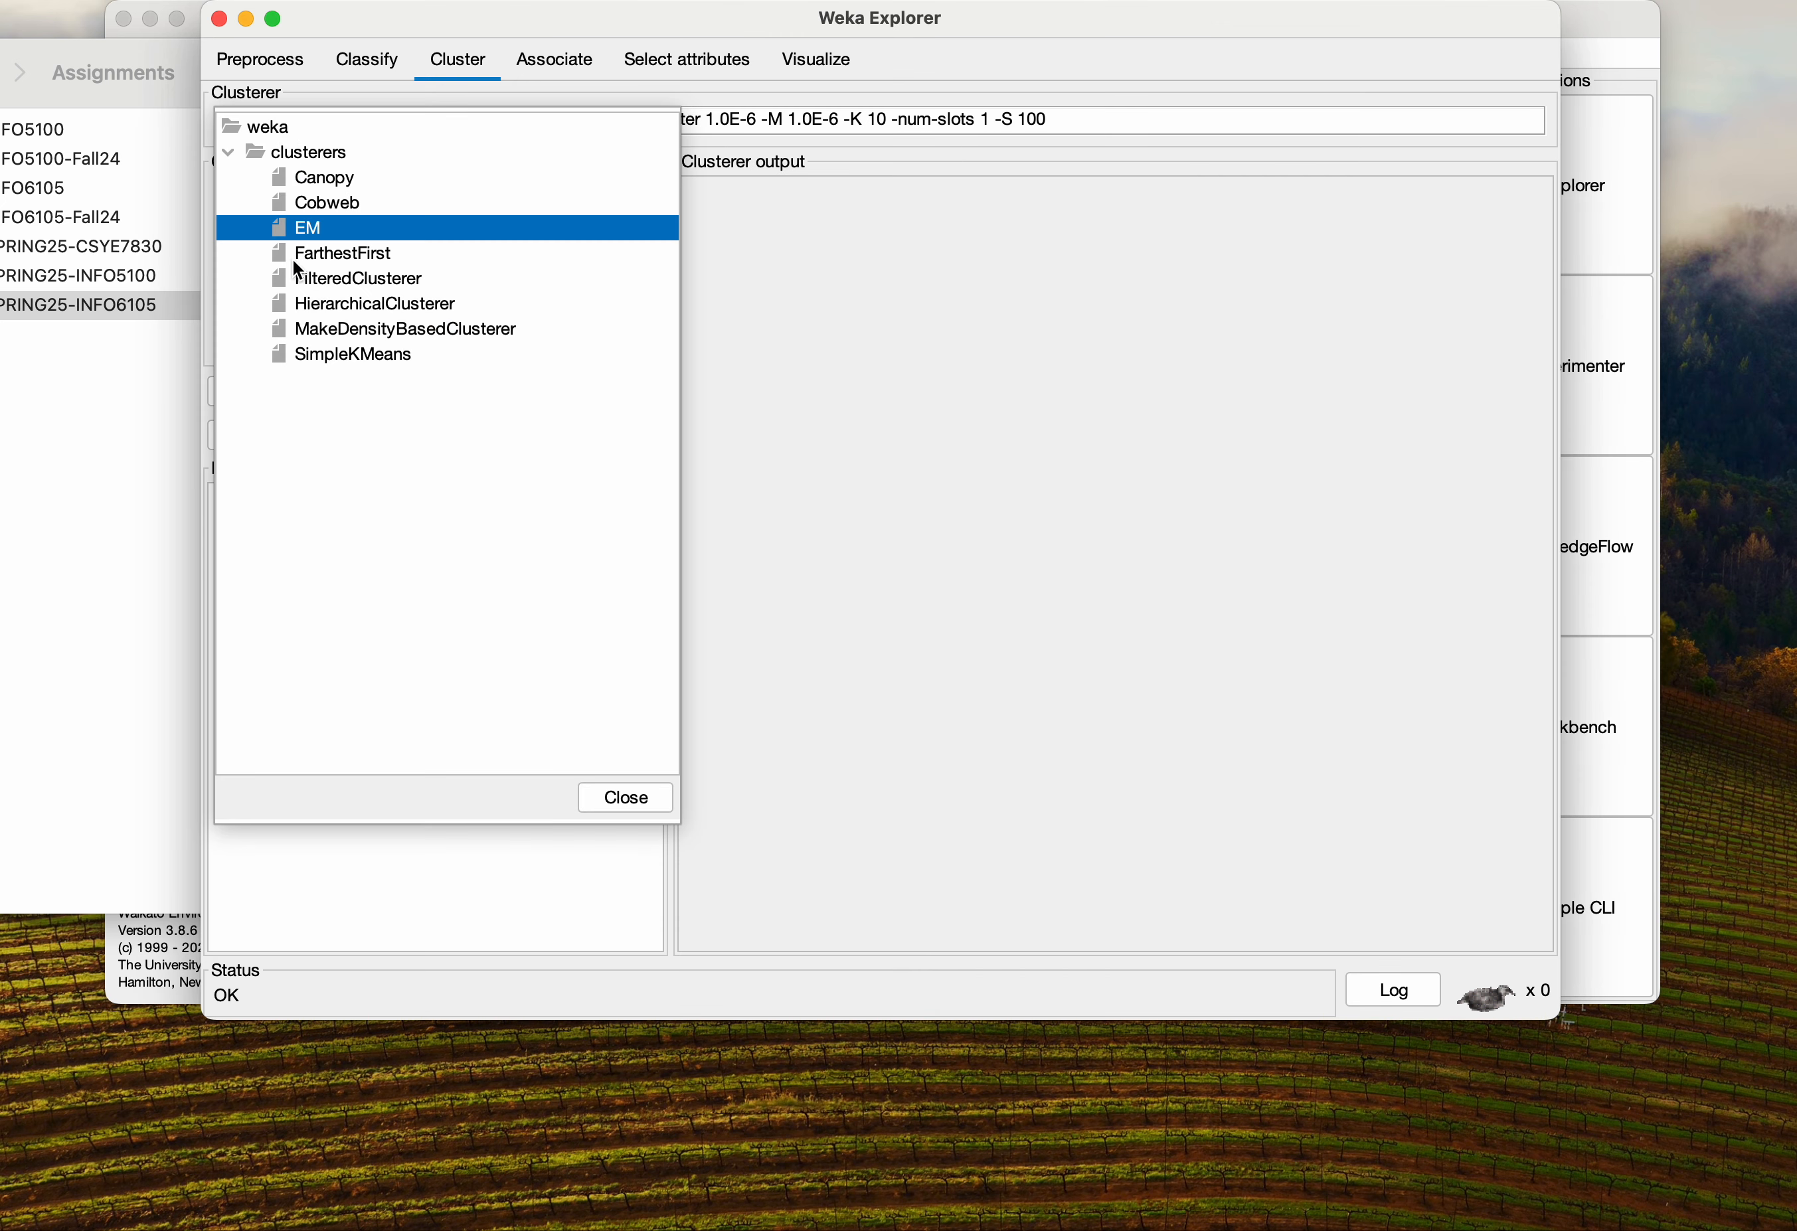
click(348, 354)
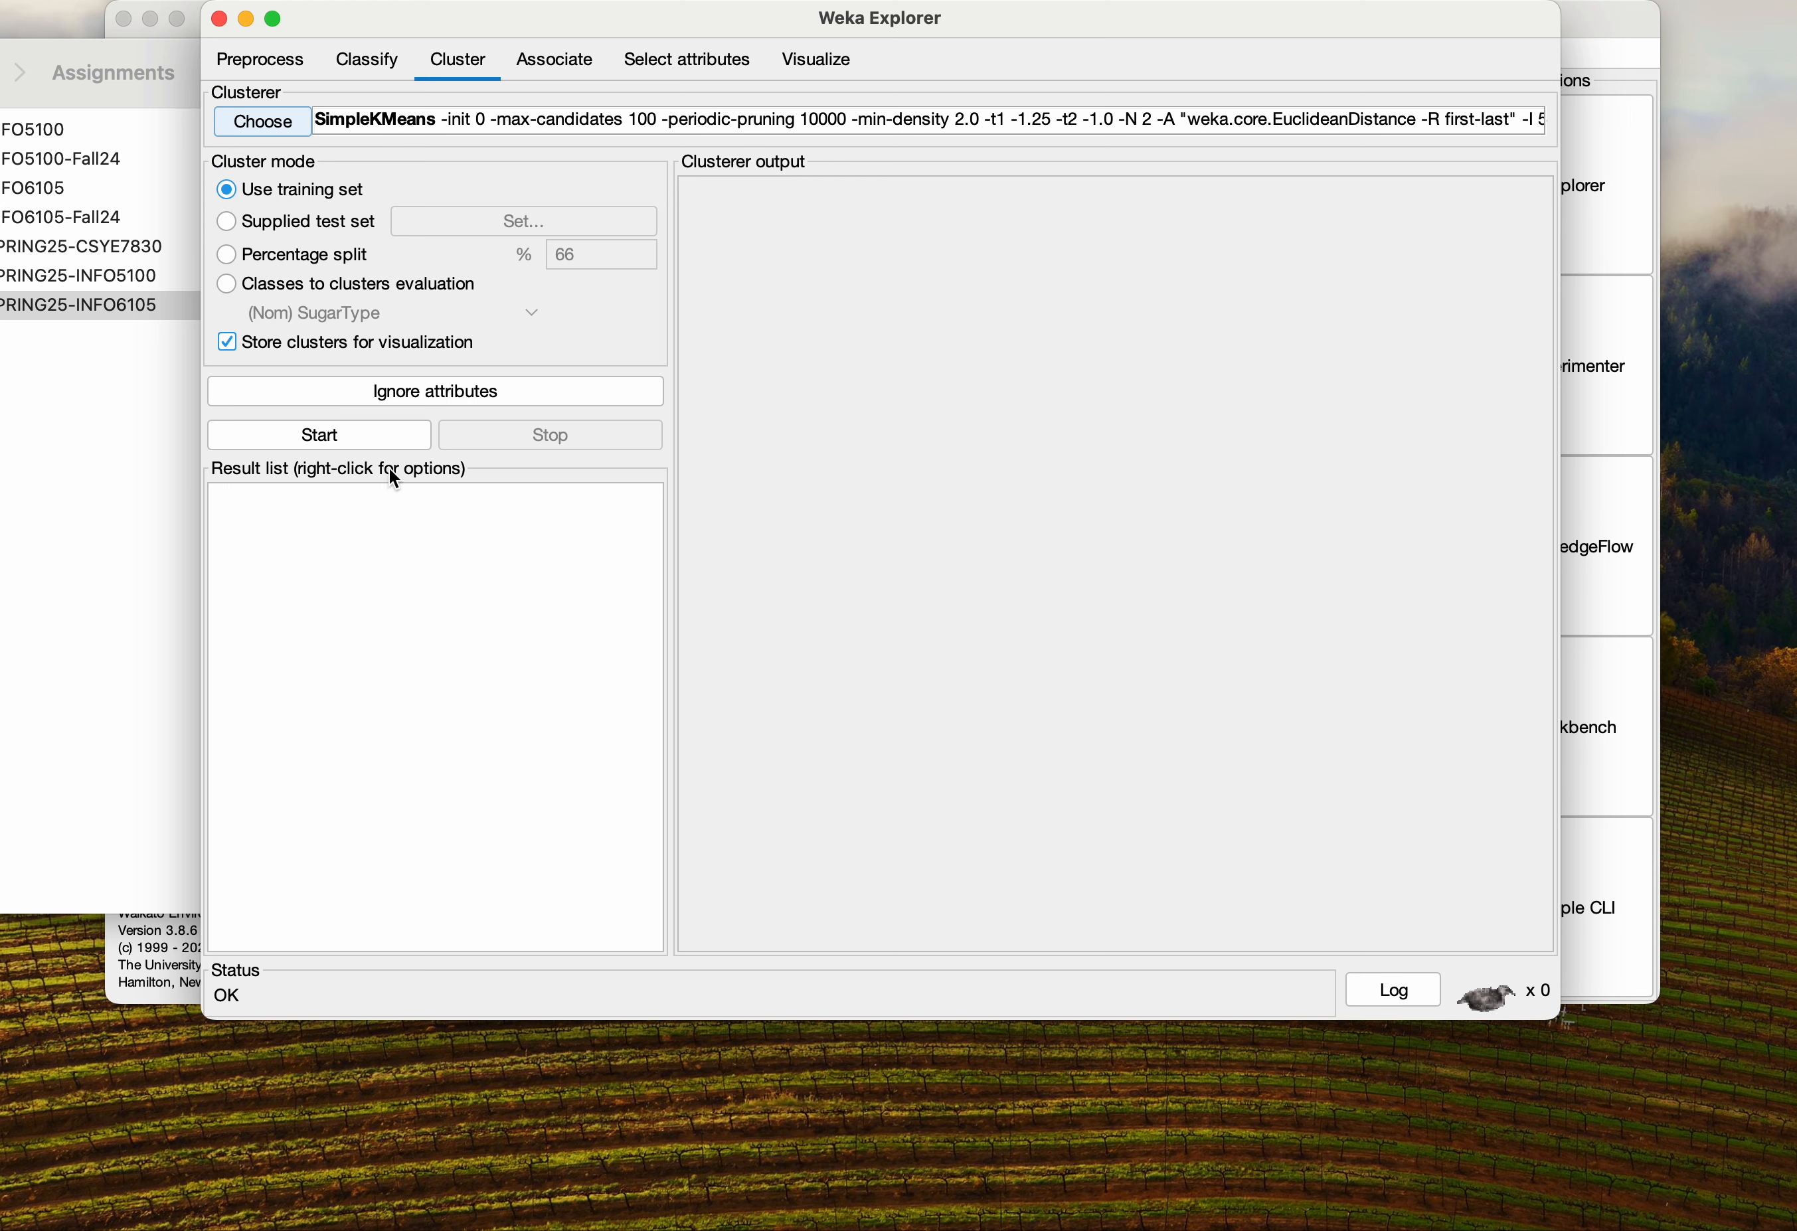
click(352, 430)
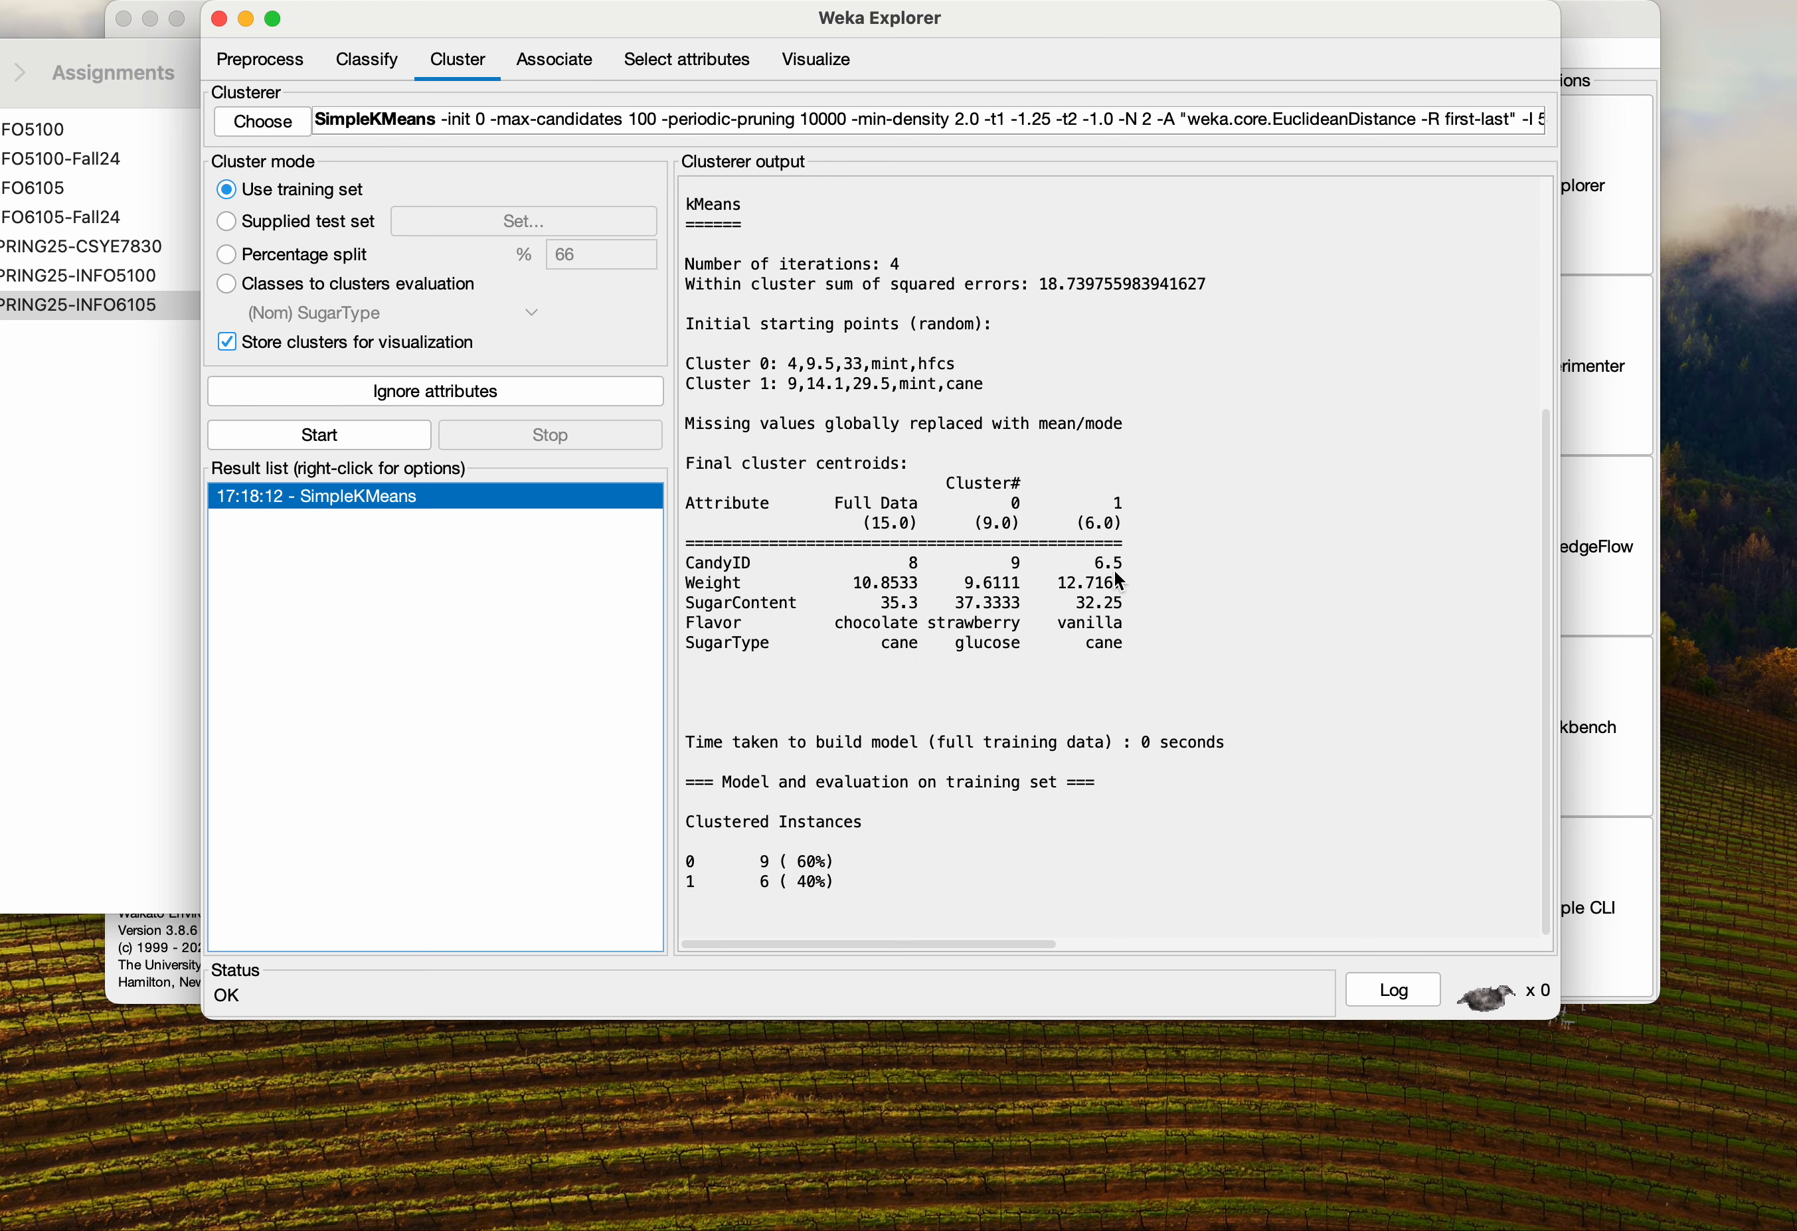
Examine the run information and the Weight and SugarContent cluster centroids in the clusterer output
scroll(1113, 567, up, 3)
scroll(1118, 581, up, 5)
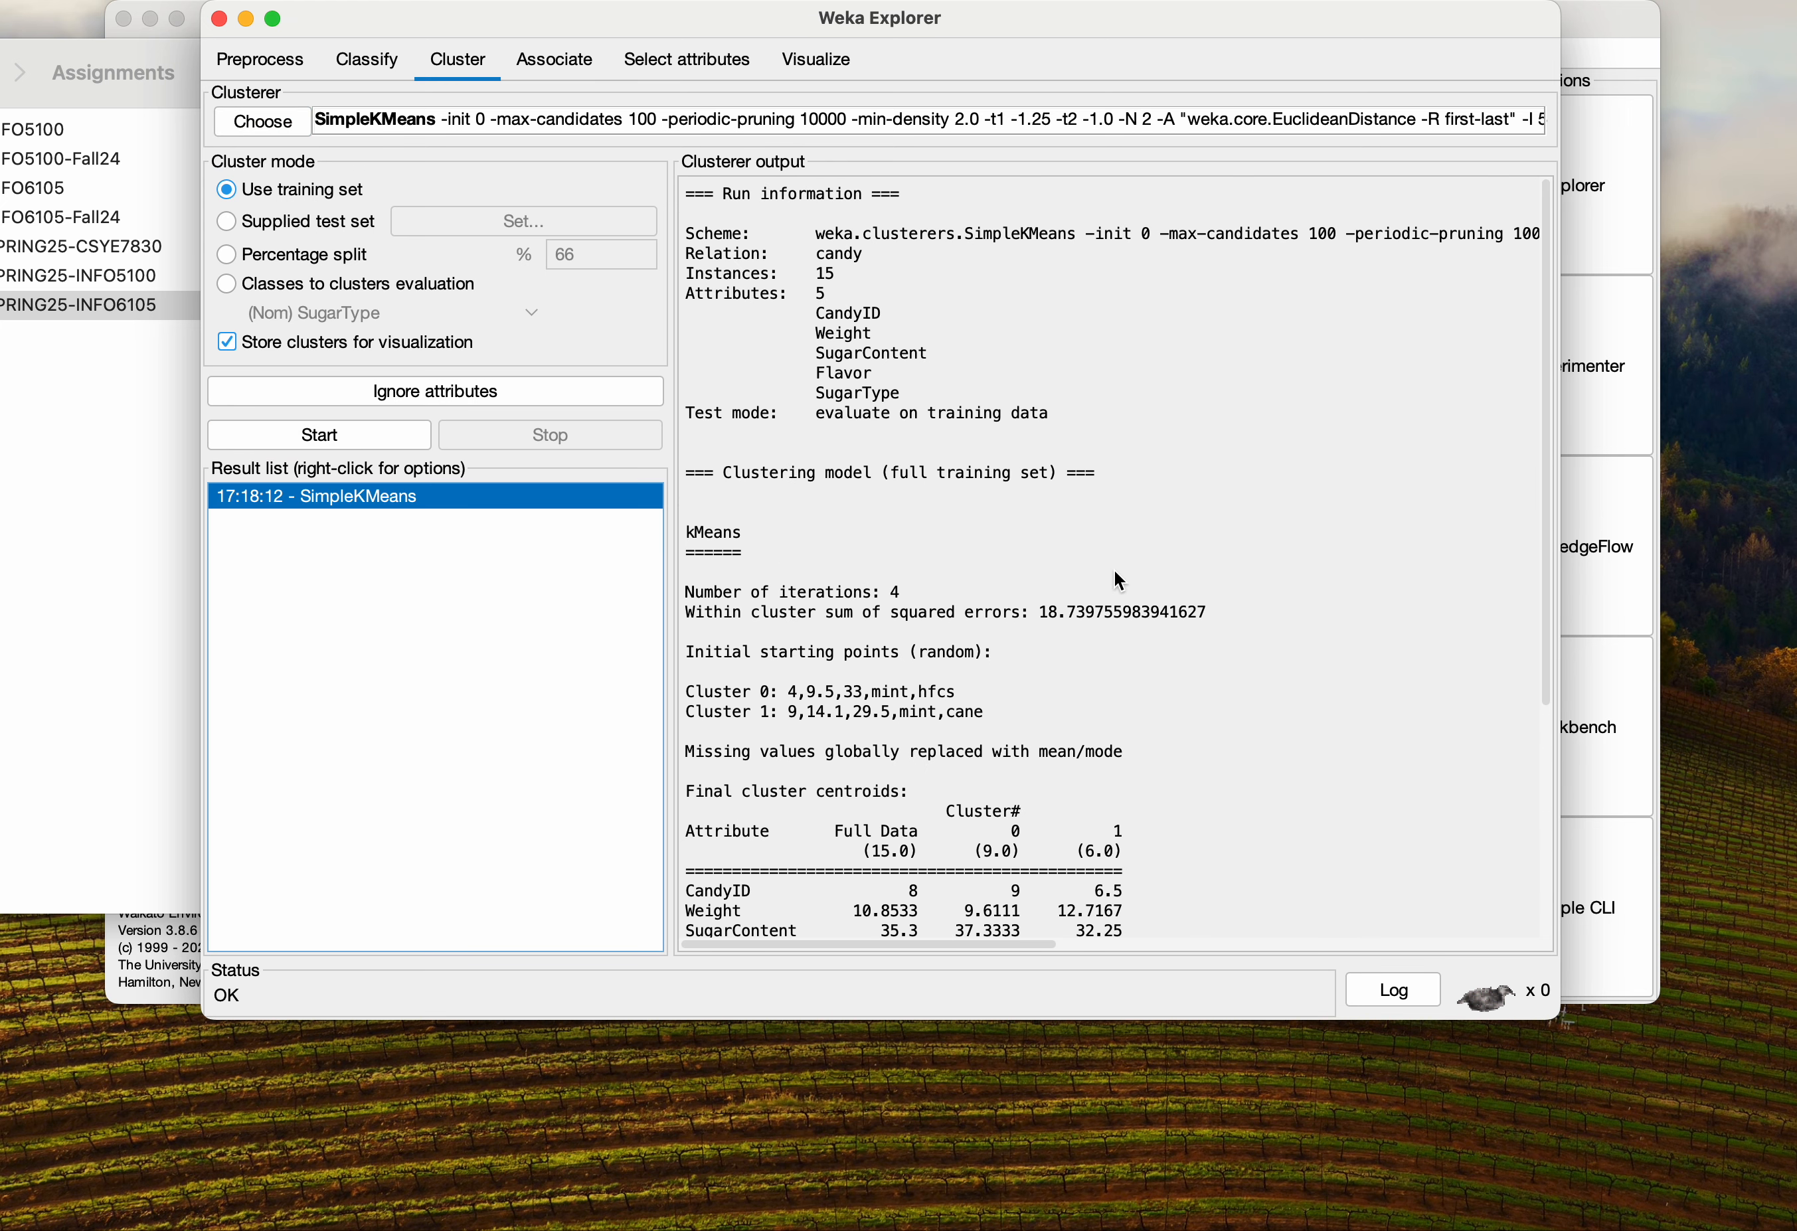
scroll(1115, 573, down, 6)
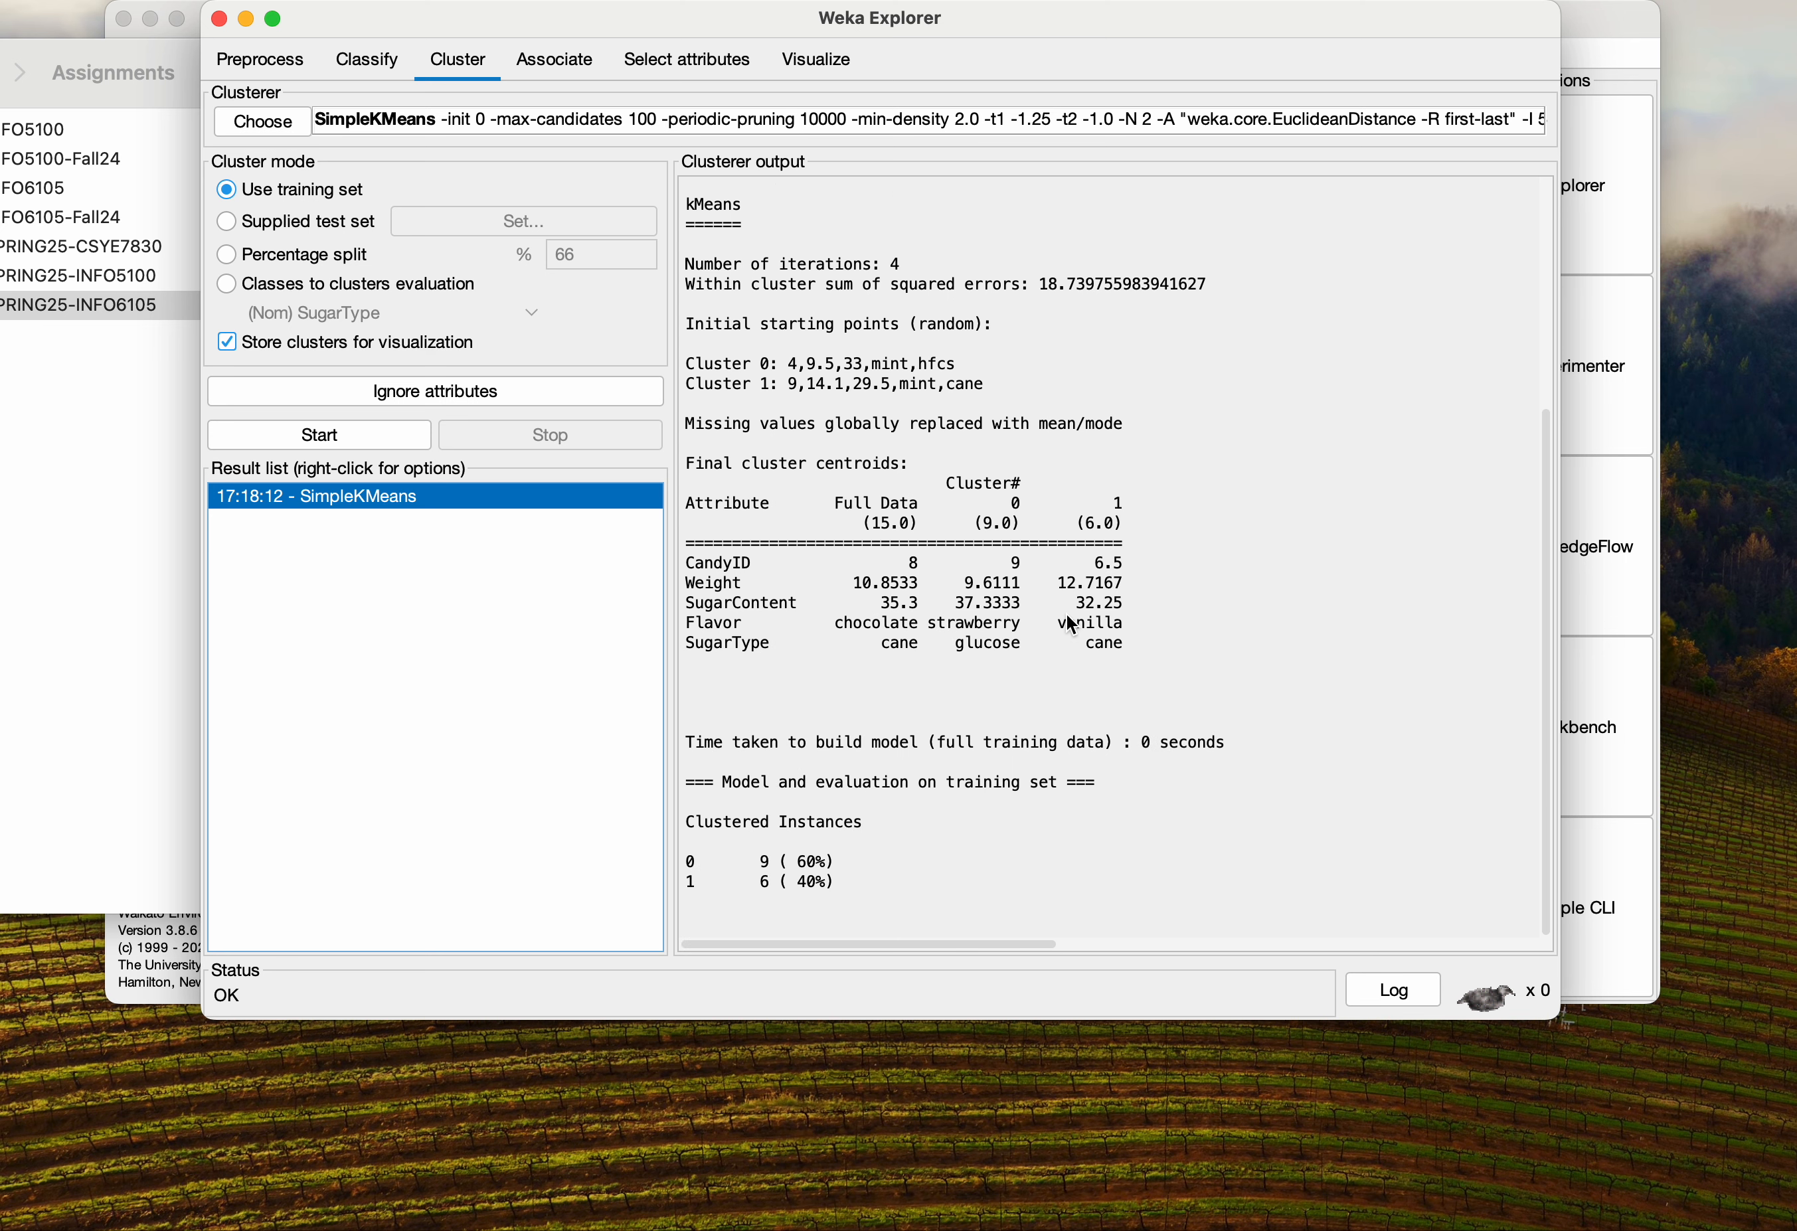
drag(1125, 604, 685, 579)
click(855, 773)
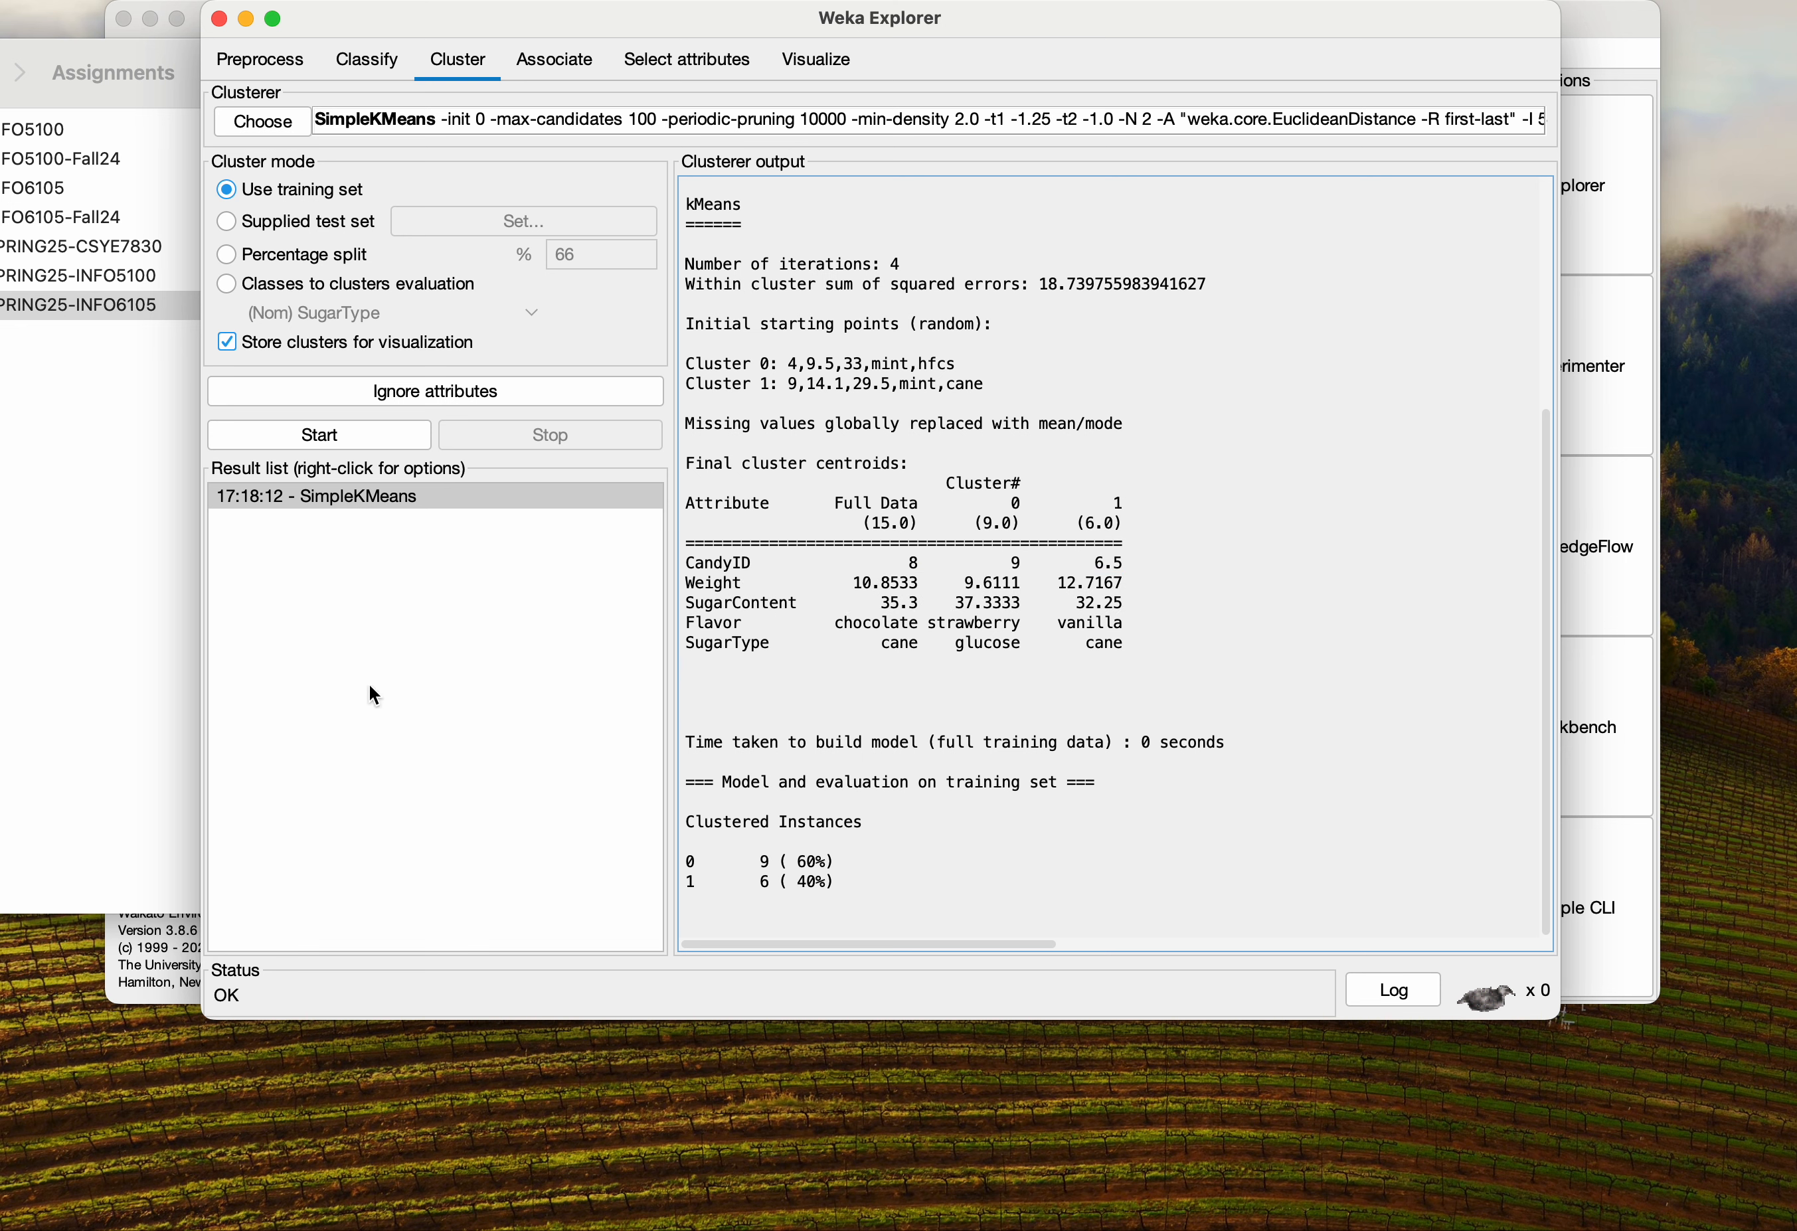
click(348, 499)
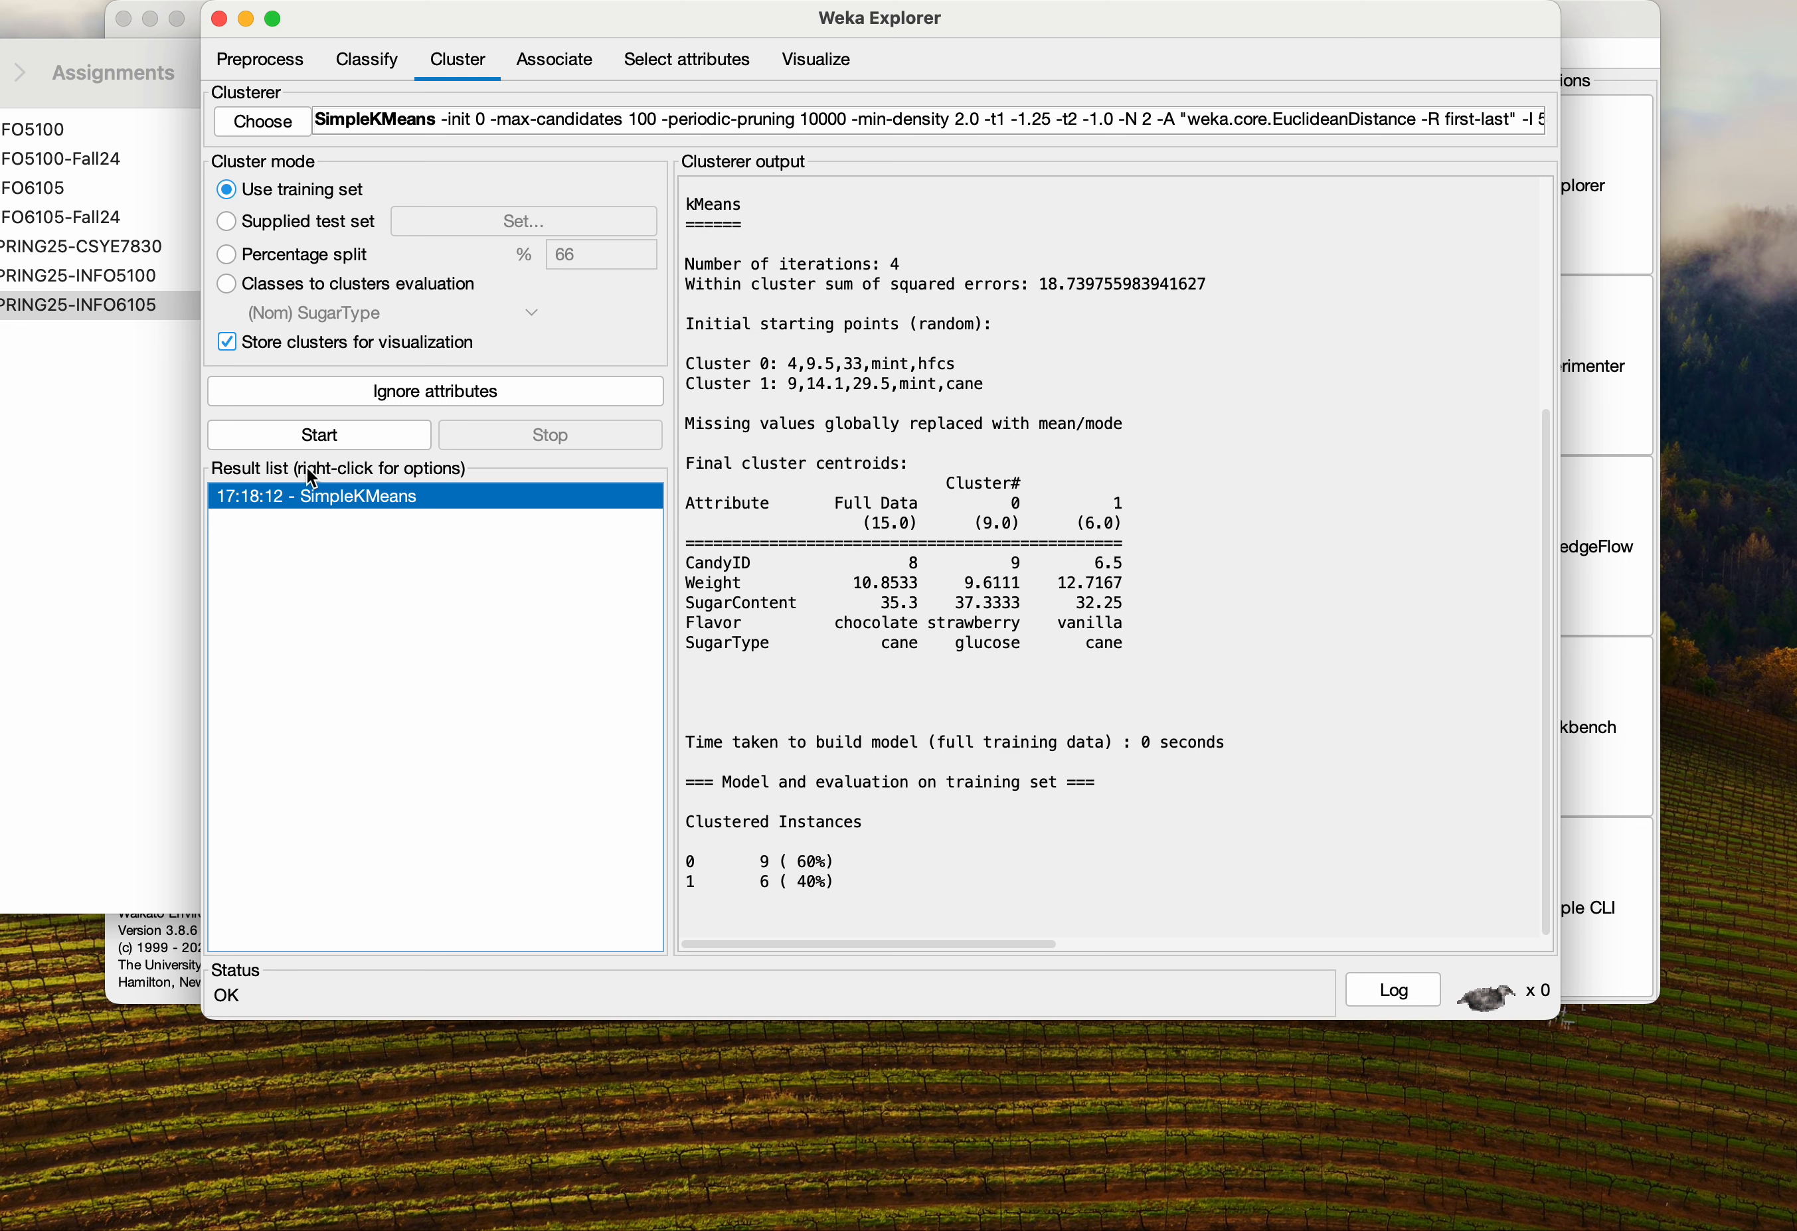
Visualize the cluster assignments of the SimpleKMeans result, then close the plot window
right_click(327, 498)
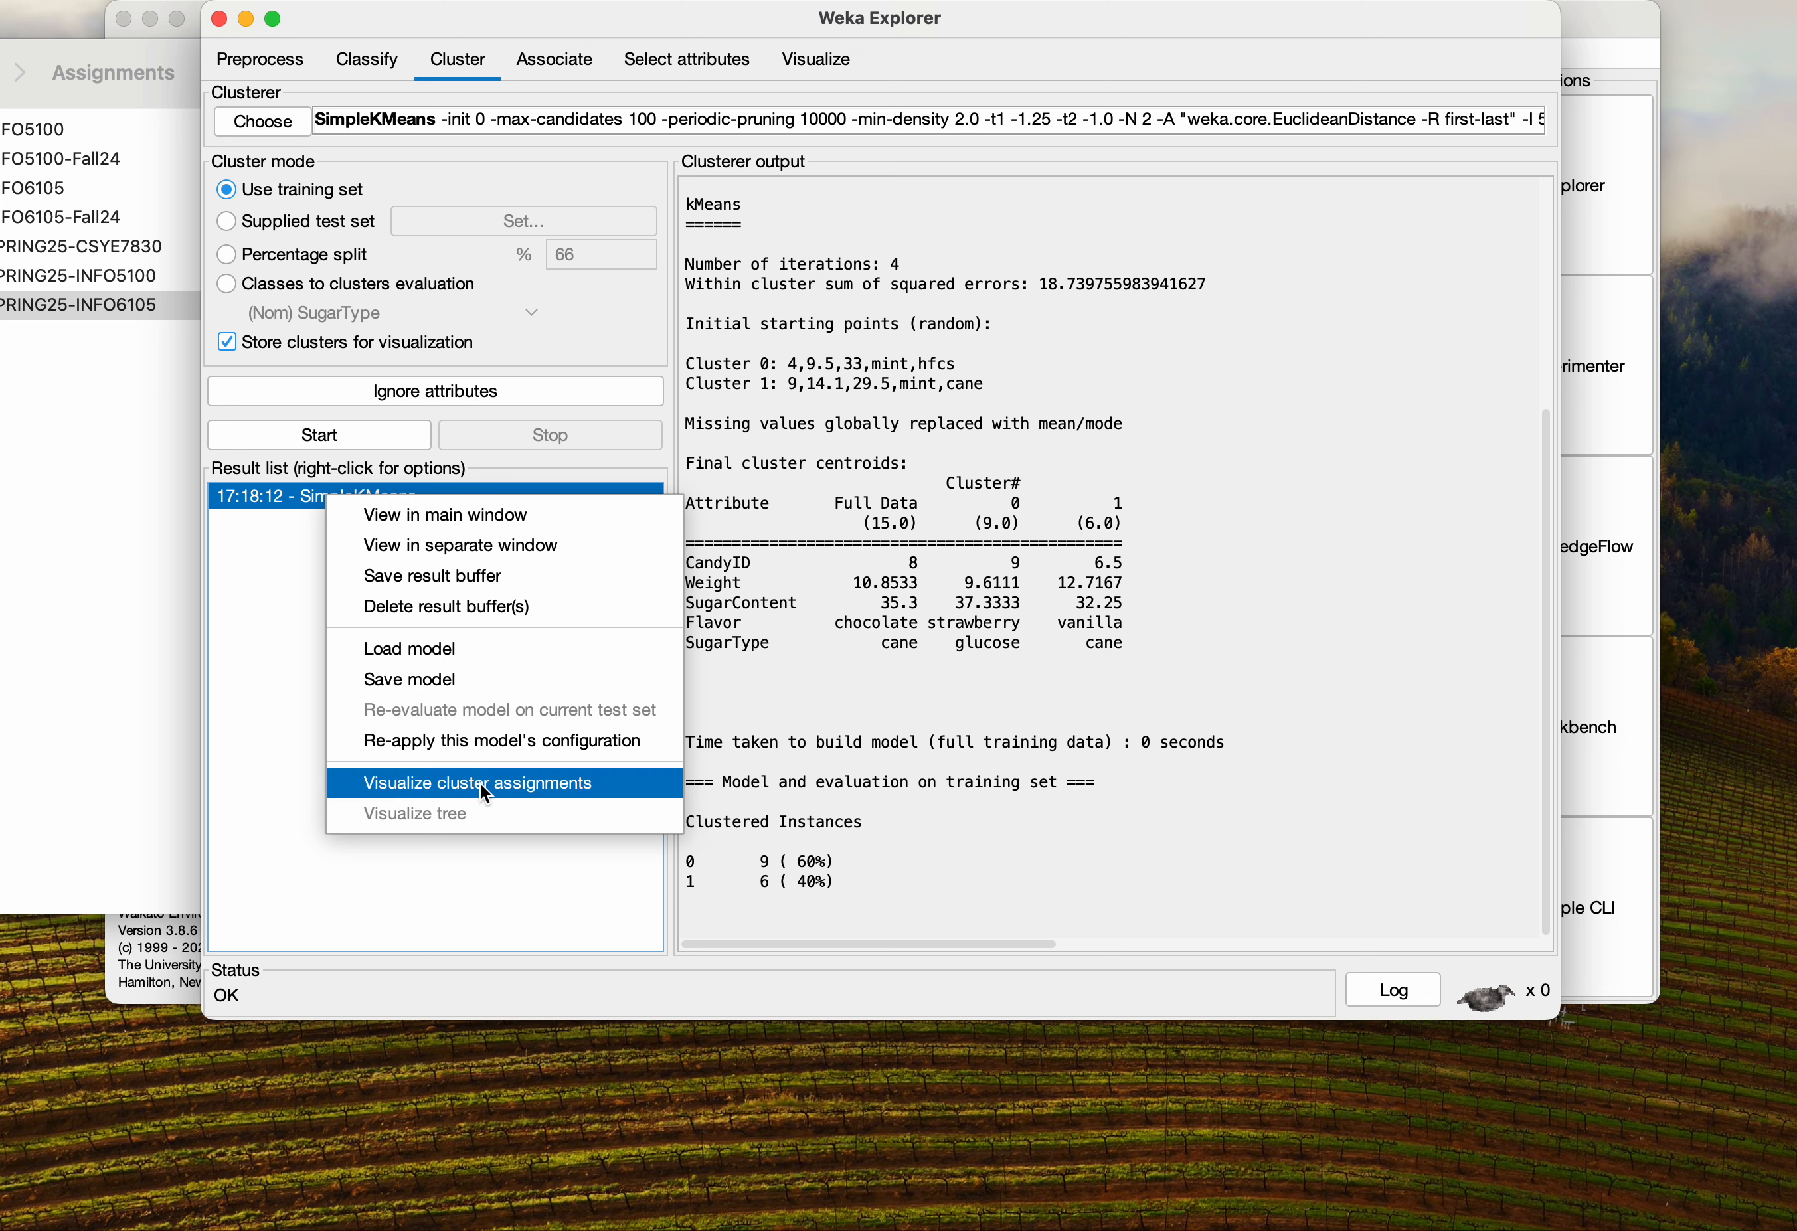
click(457, 783)
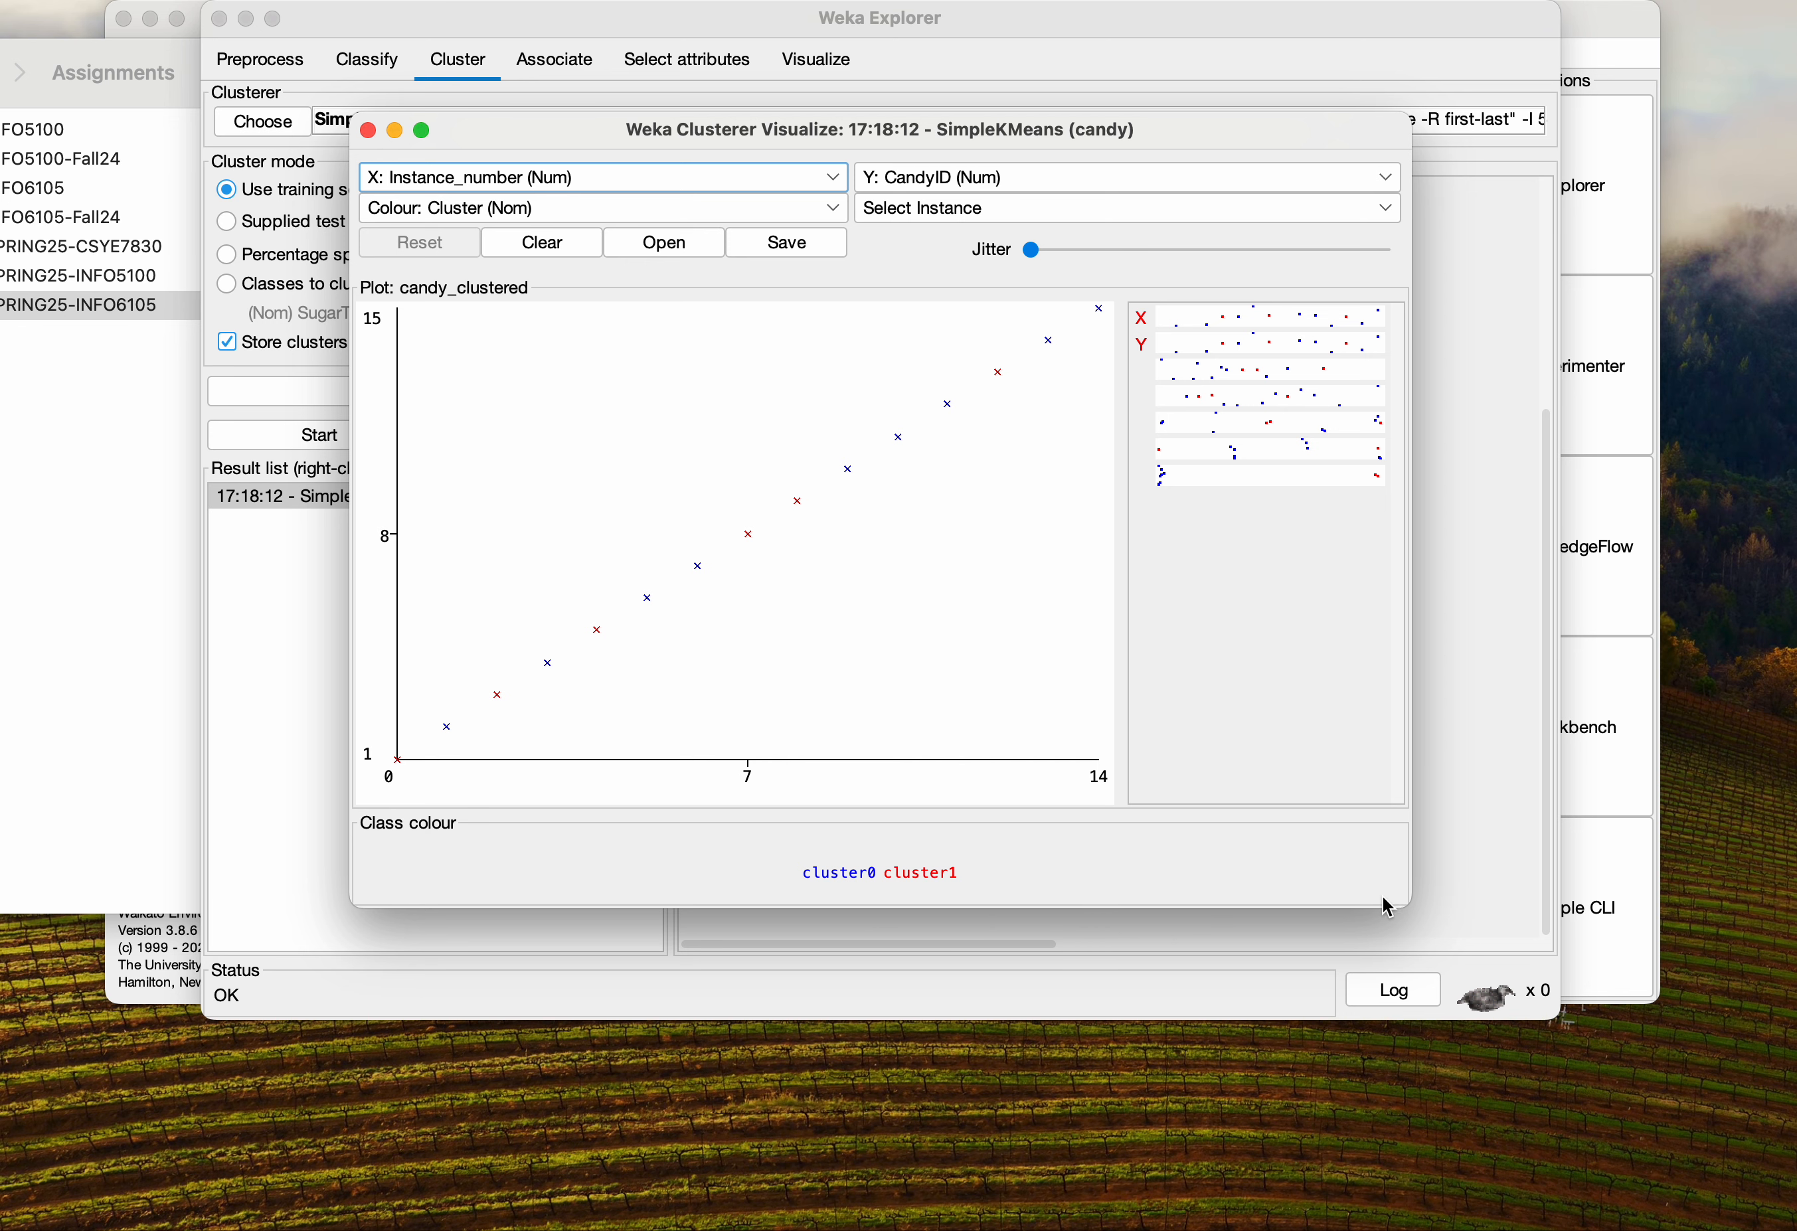
drag(1410, 907, 1507, 977)
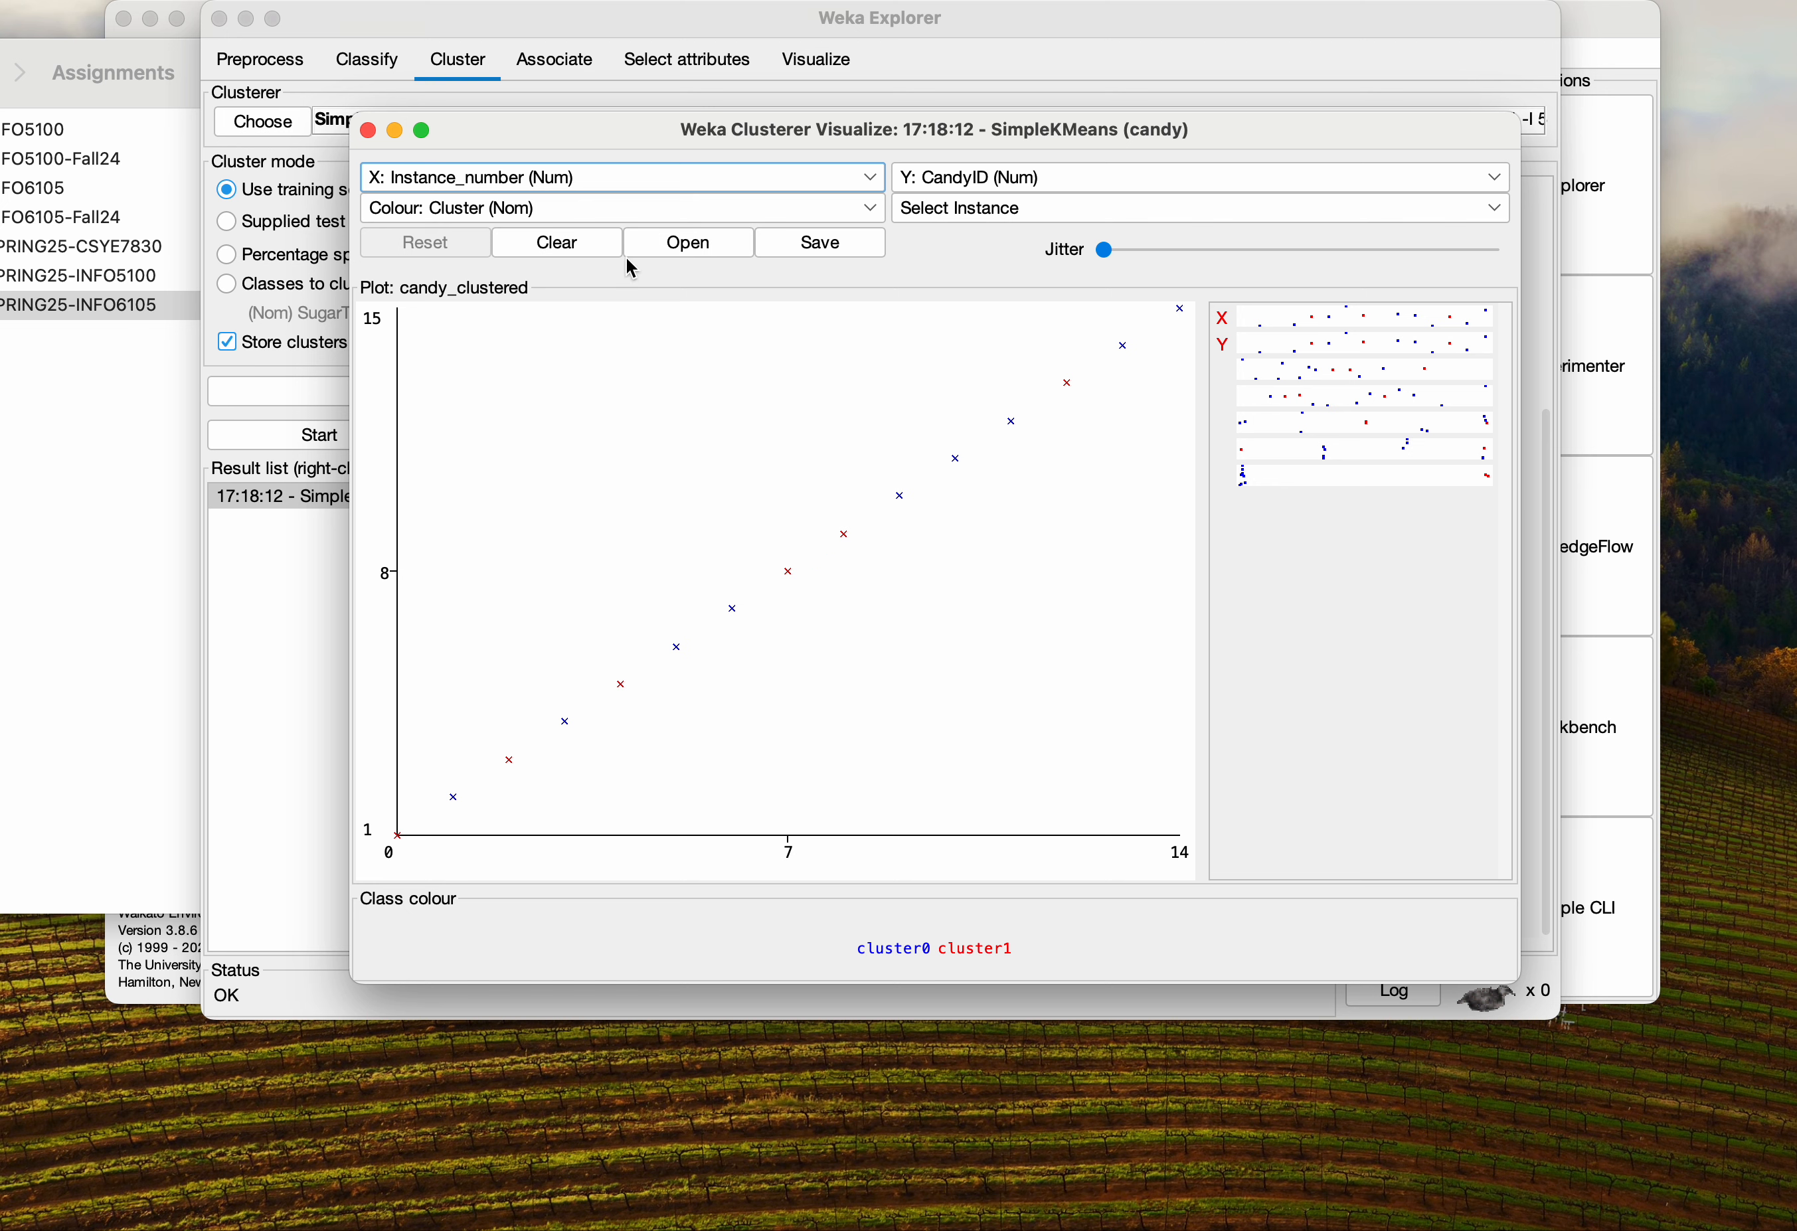
click(368, 130)
Set the SimpleKMeans numClusters option to 3 and run the clustering again
scroll(847, 445, up, 10)
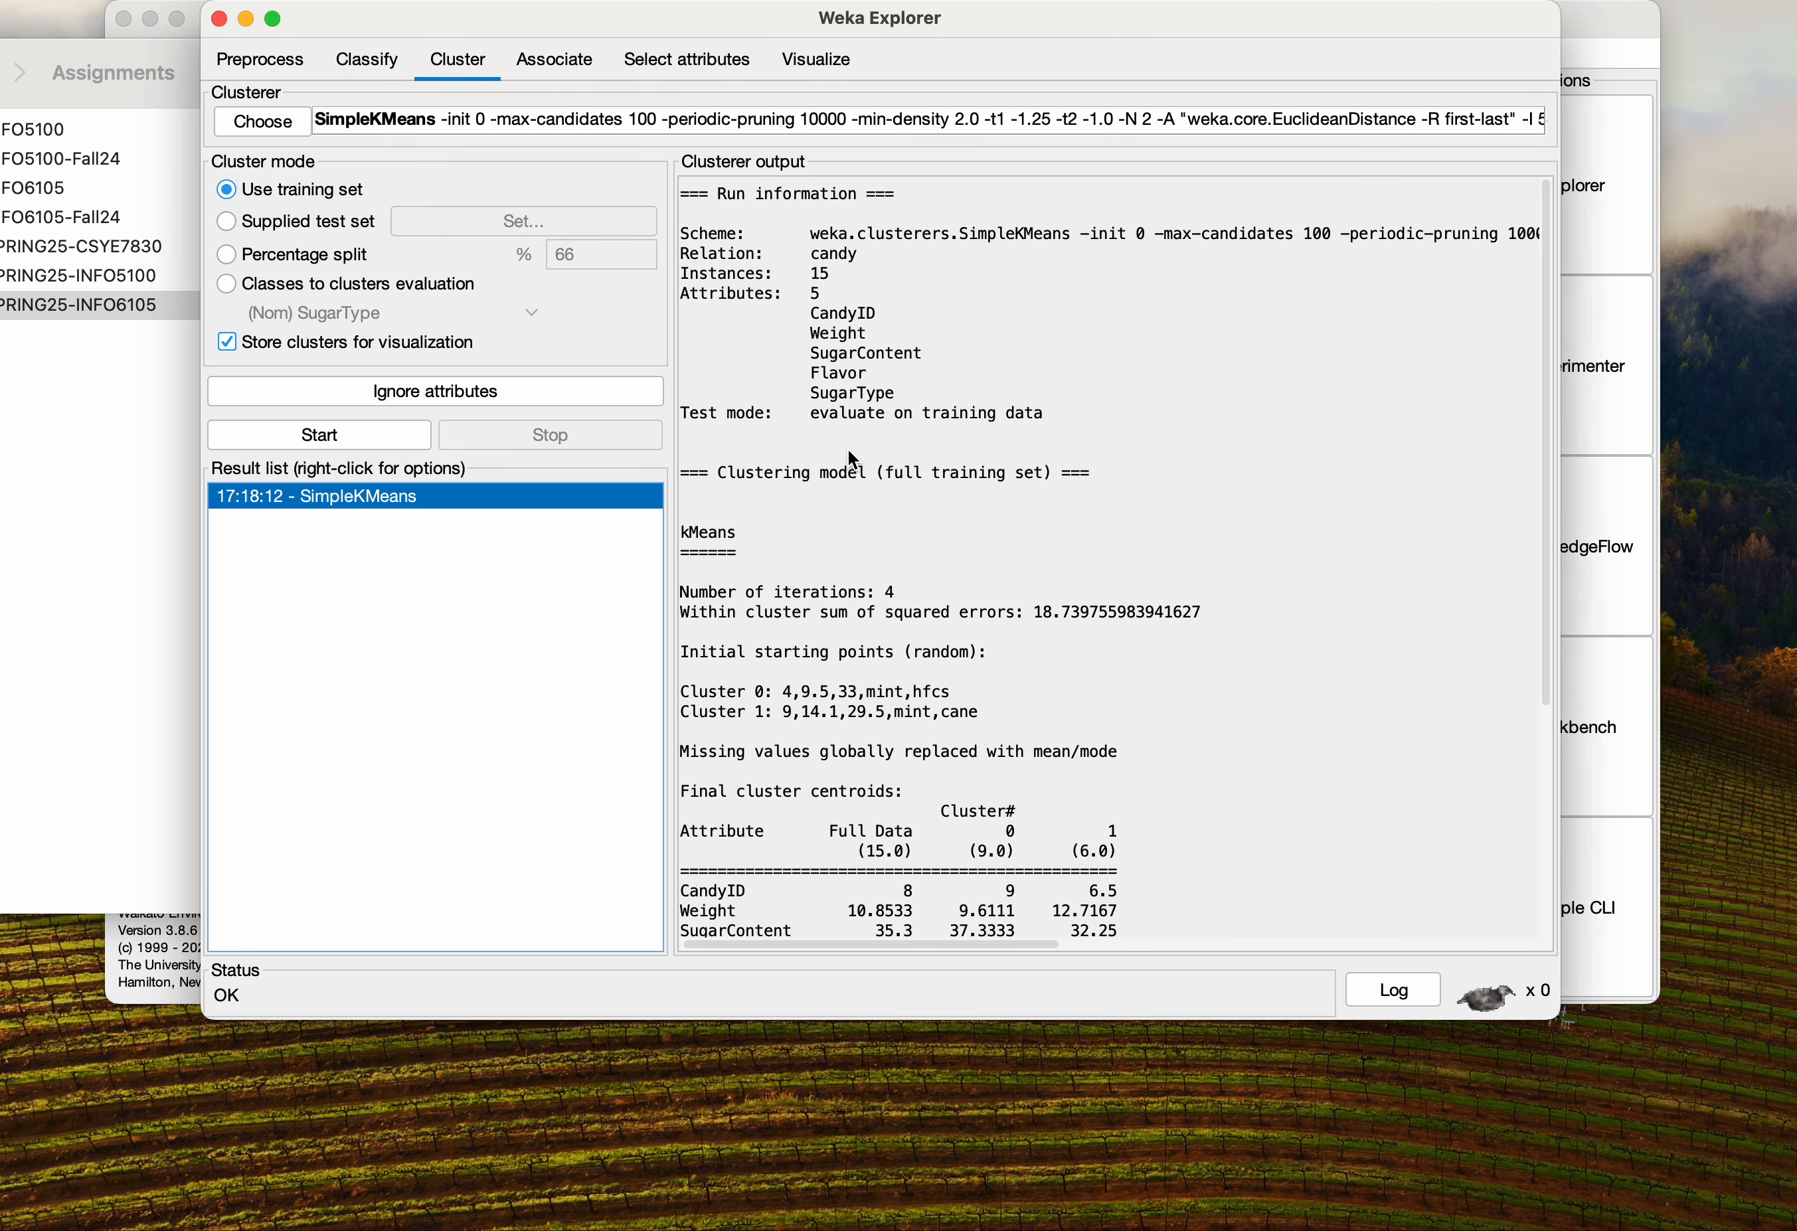
scroll(848, 449, down, 10)
scroll(886, 440, right, 5)
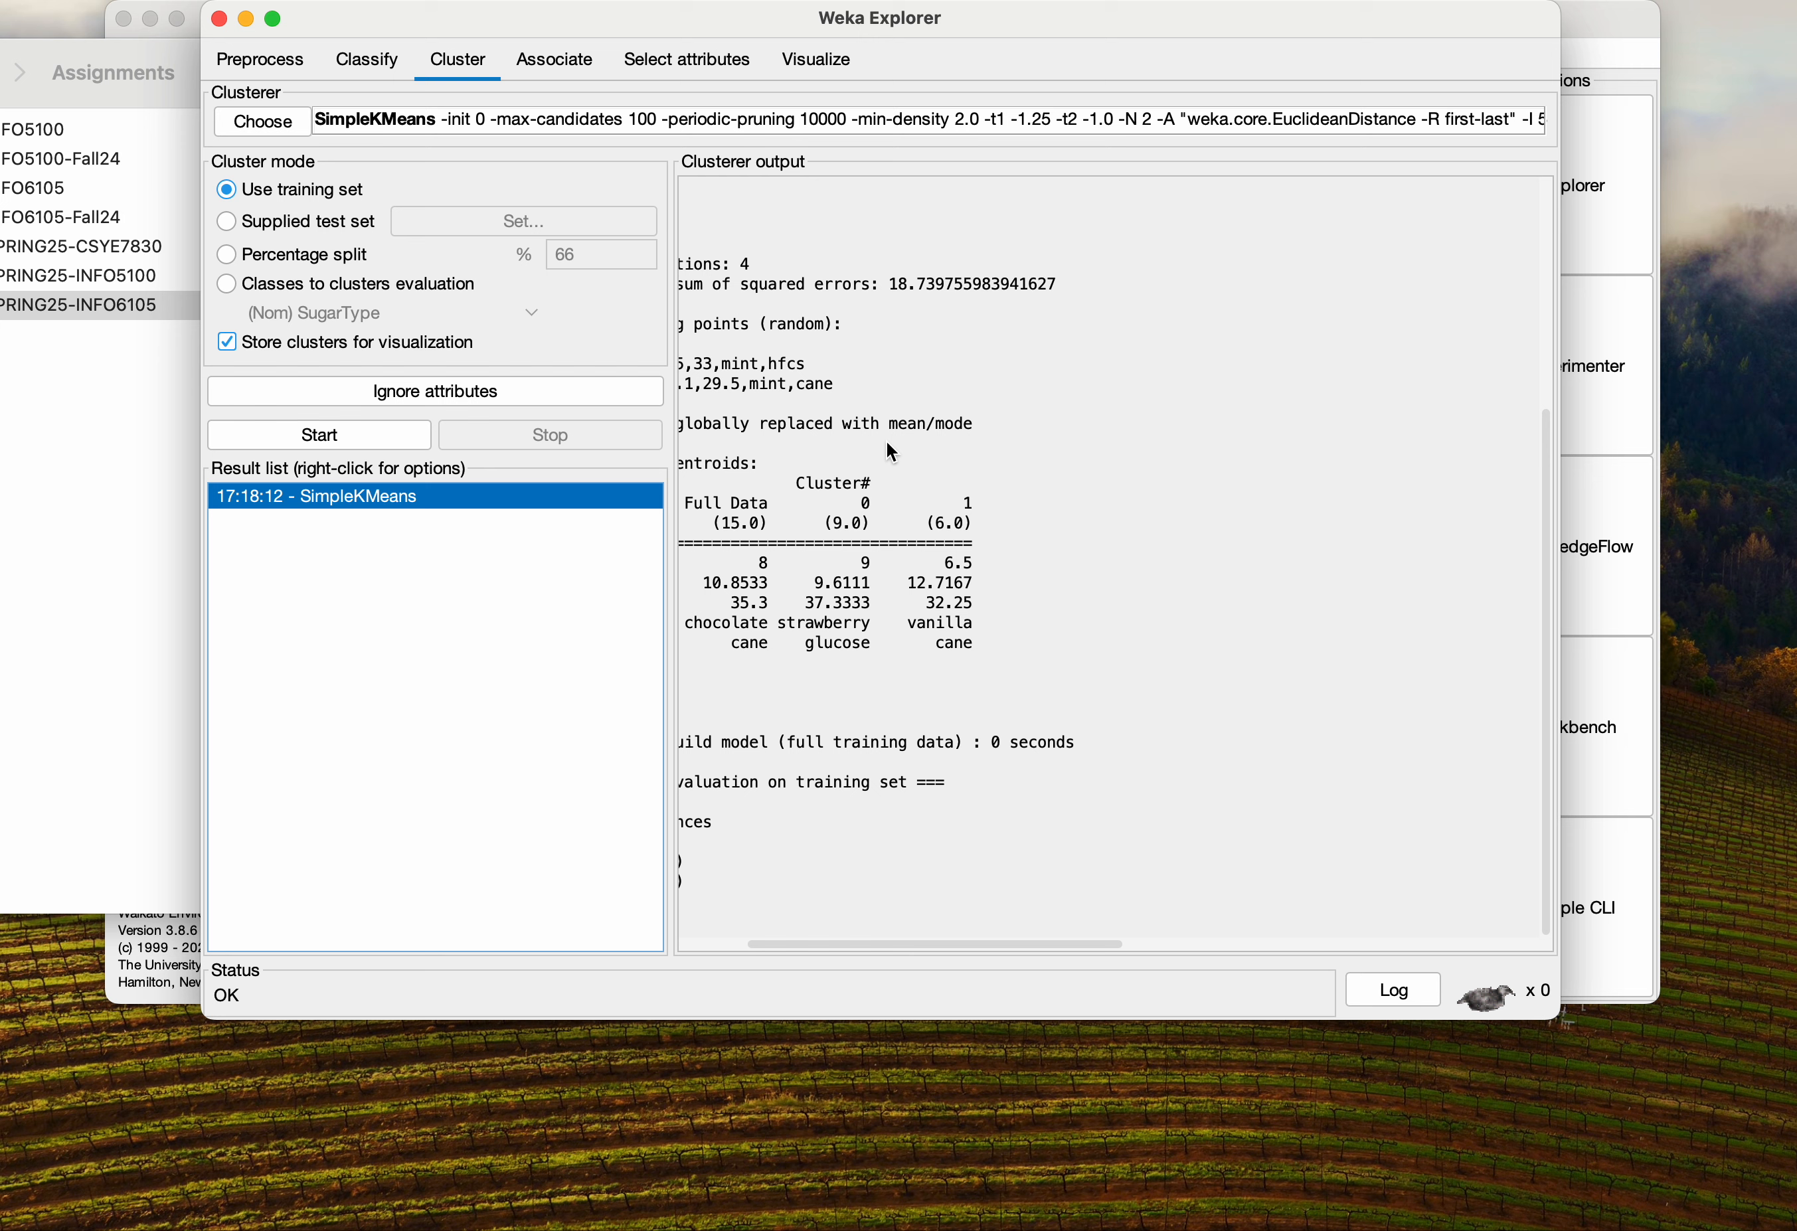
scroll(887, 439, left, 5)
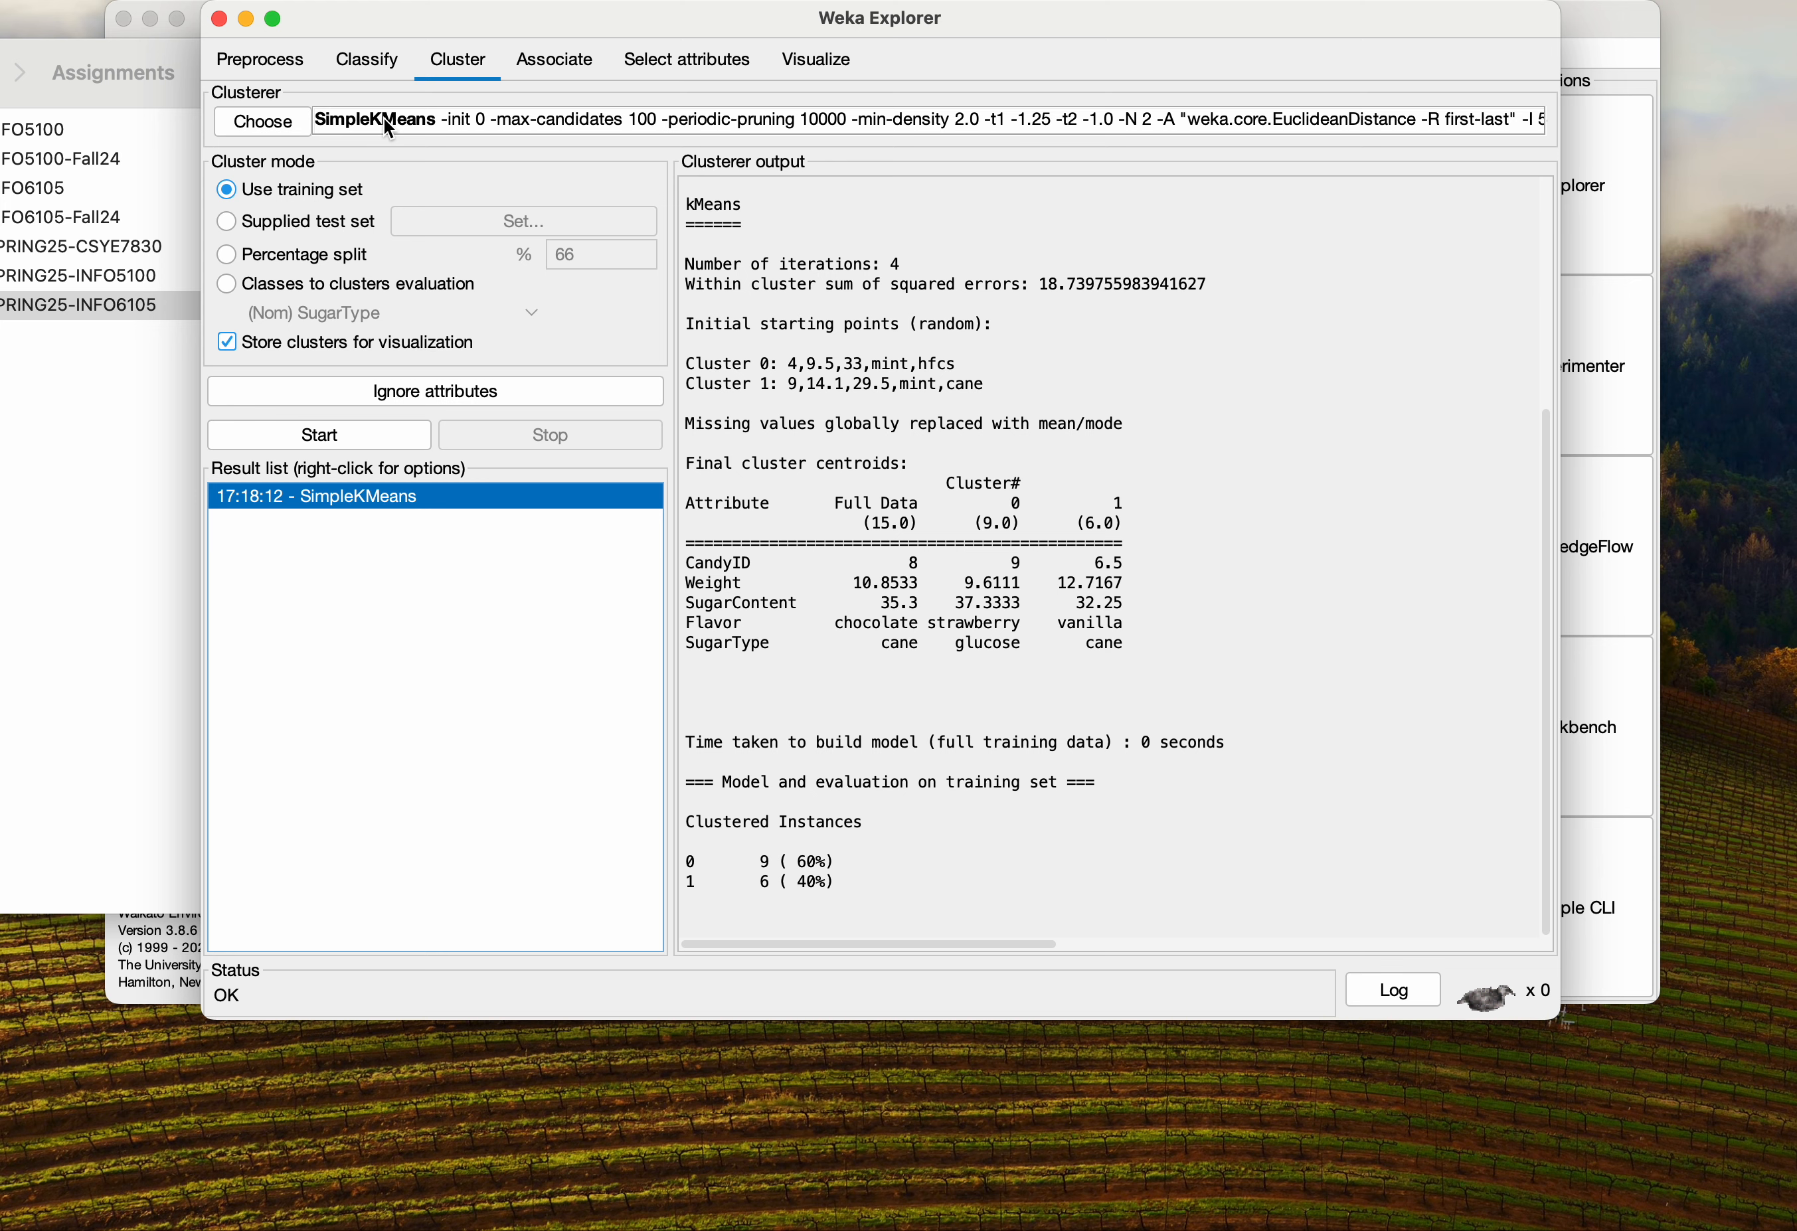
click(524, 125)
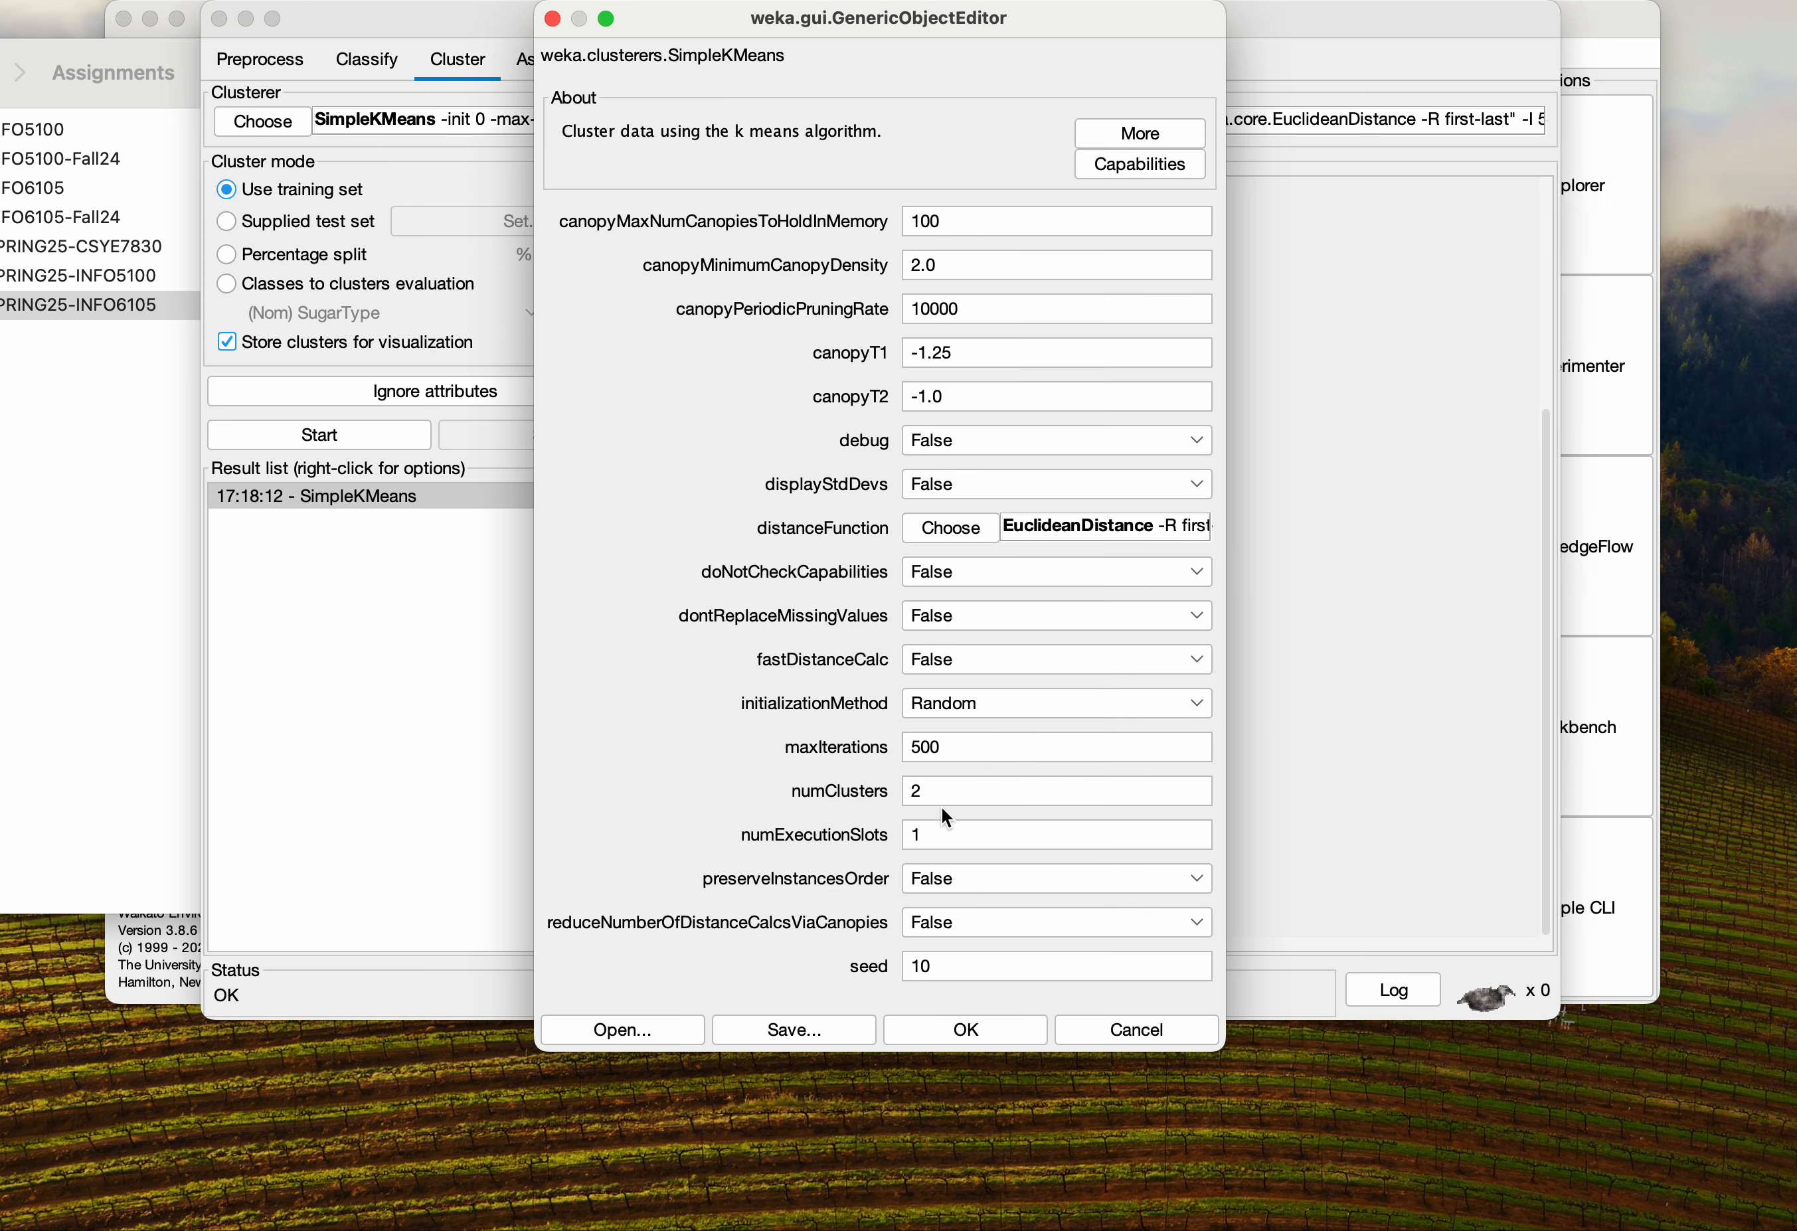
double_click(907, 788)
text(3)
click(968, 1035)
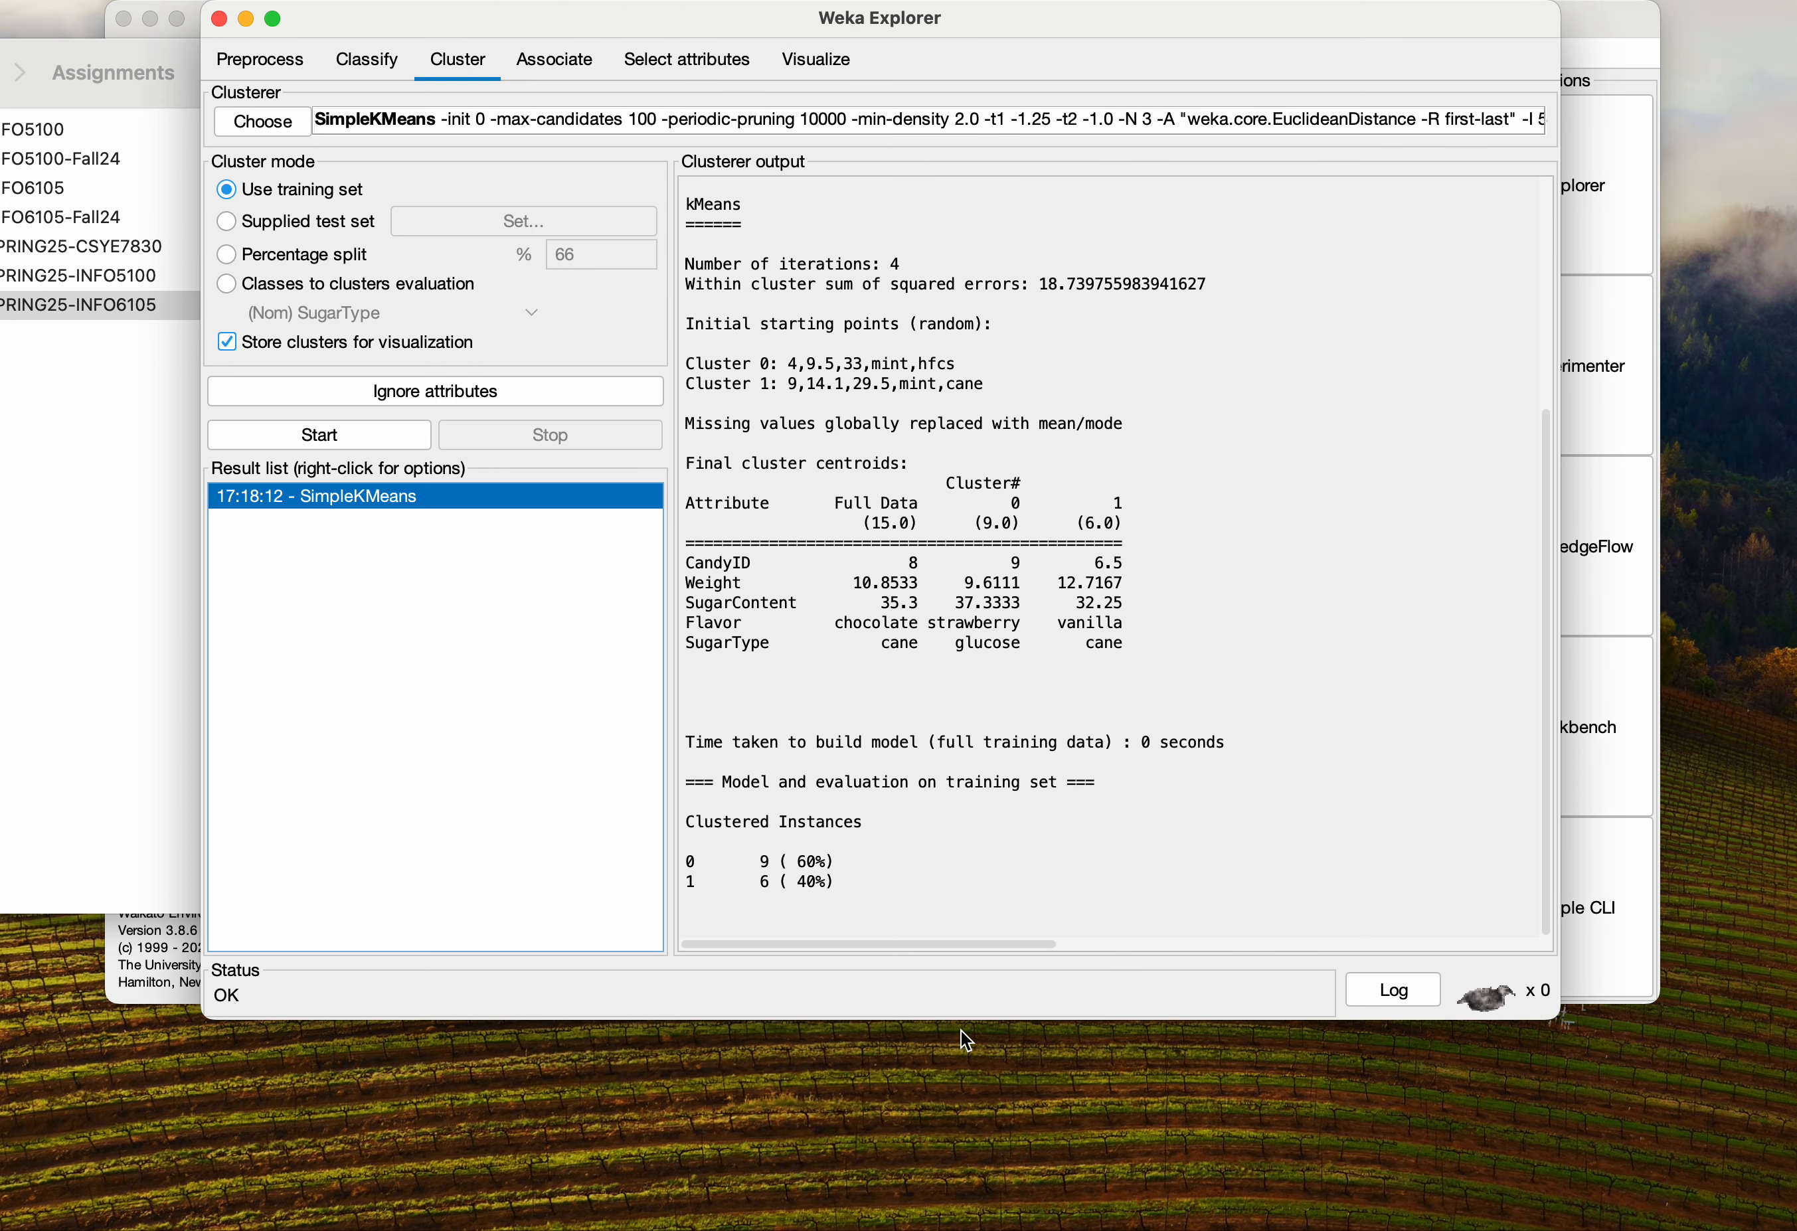
click(304, 440)
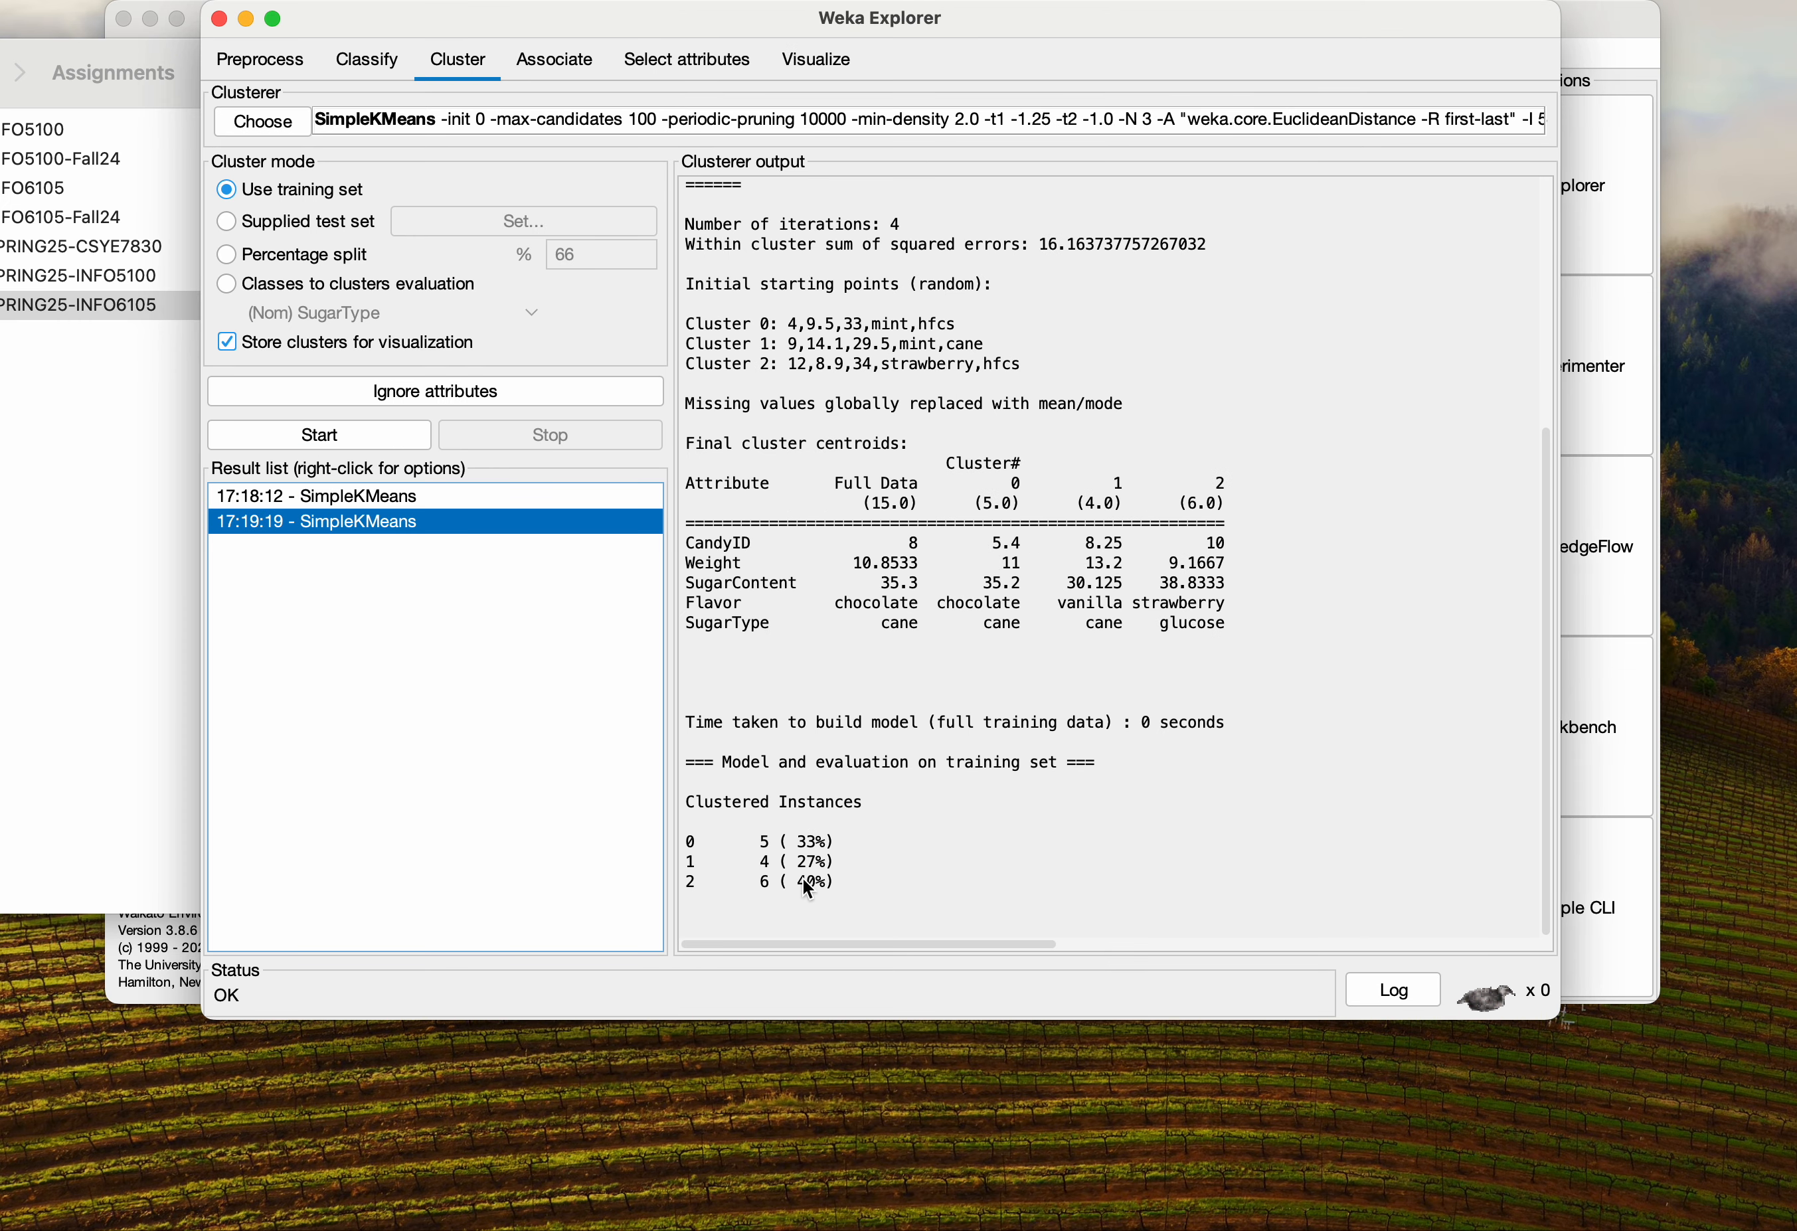
Review the clustered instances of the three-cluster result and visualize its cluster assignments
drag(833, 883, 683, 806)
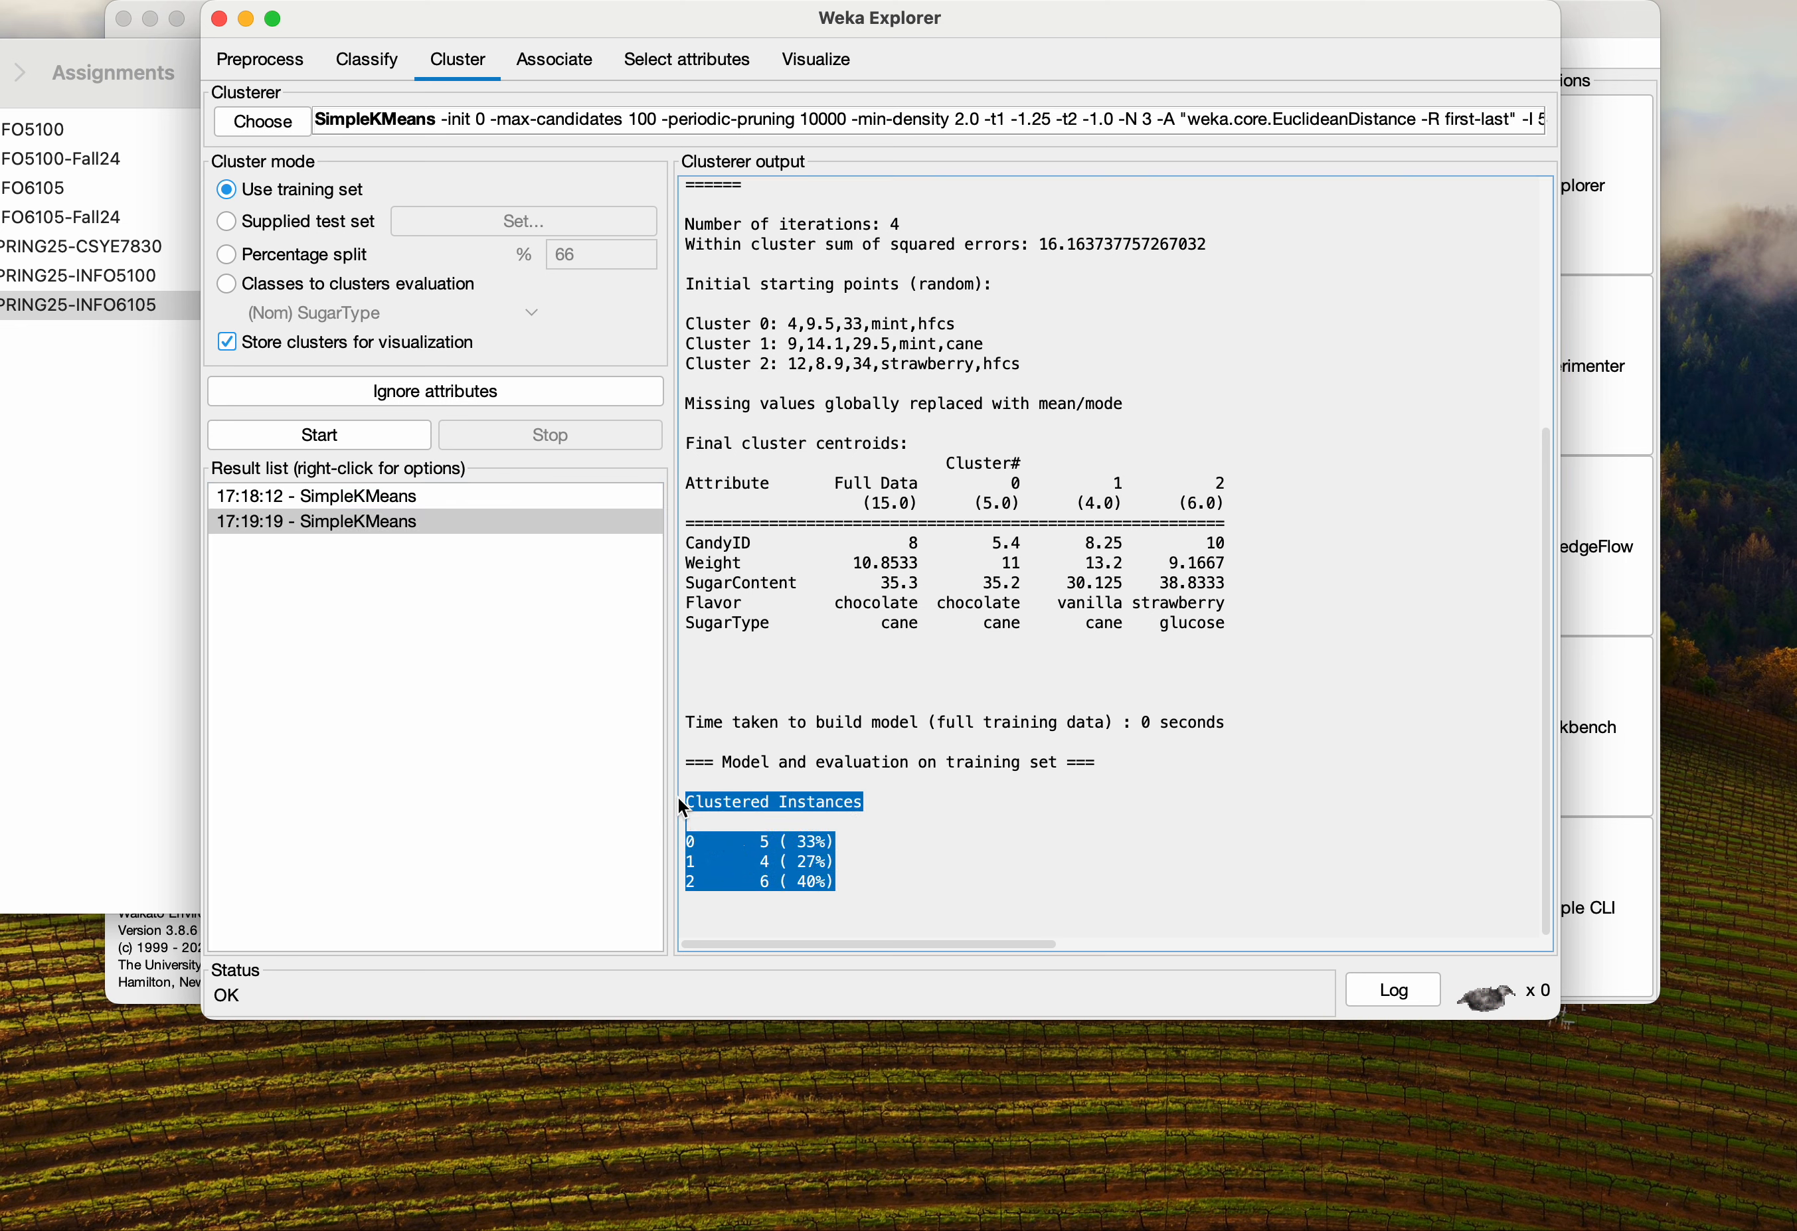
click(867, 868)
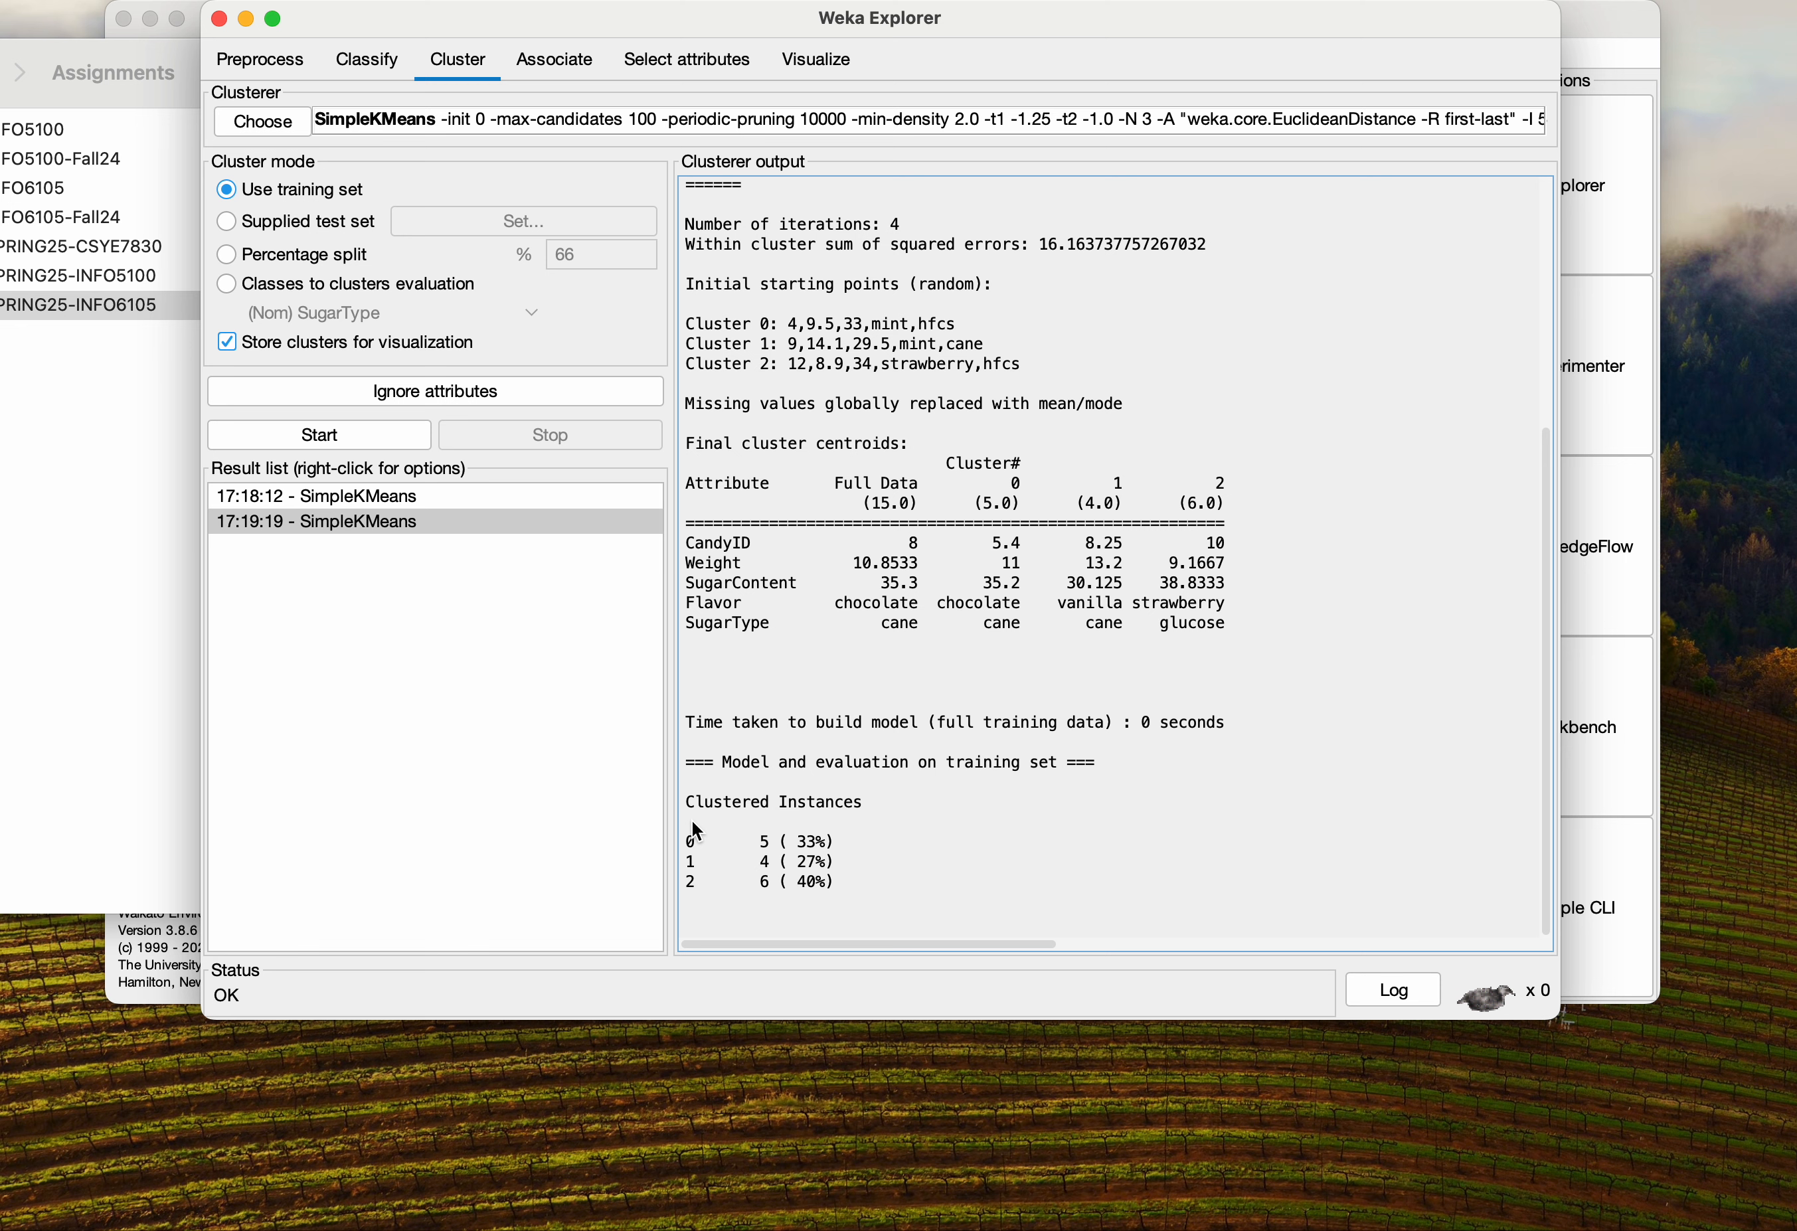
drag(689, 844, 758, 845)
right_click(340, 522)
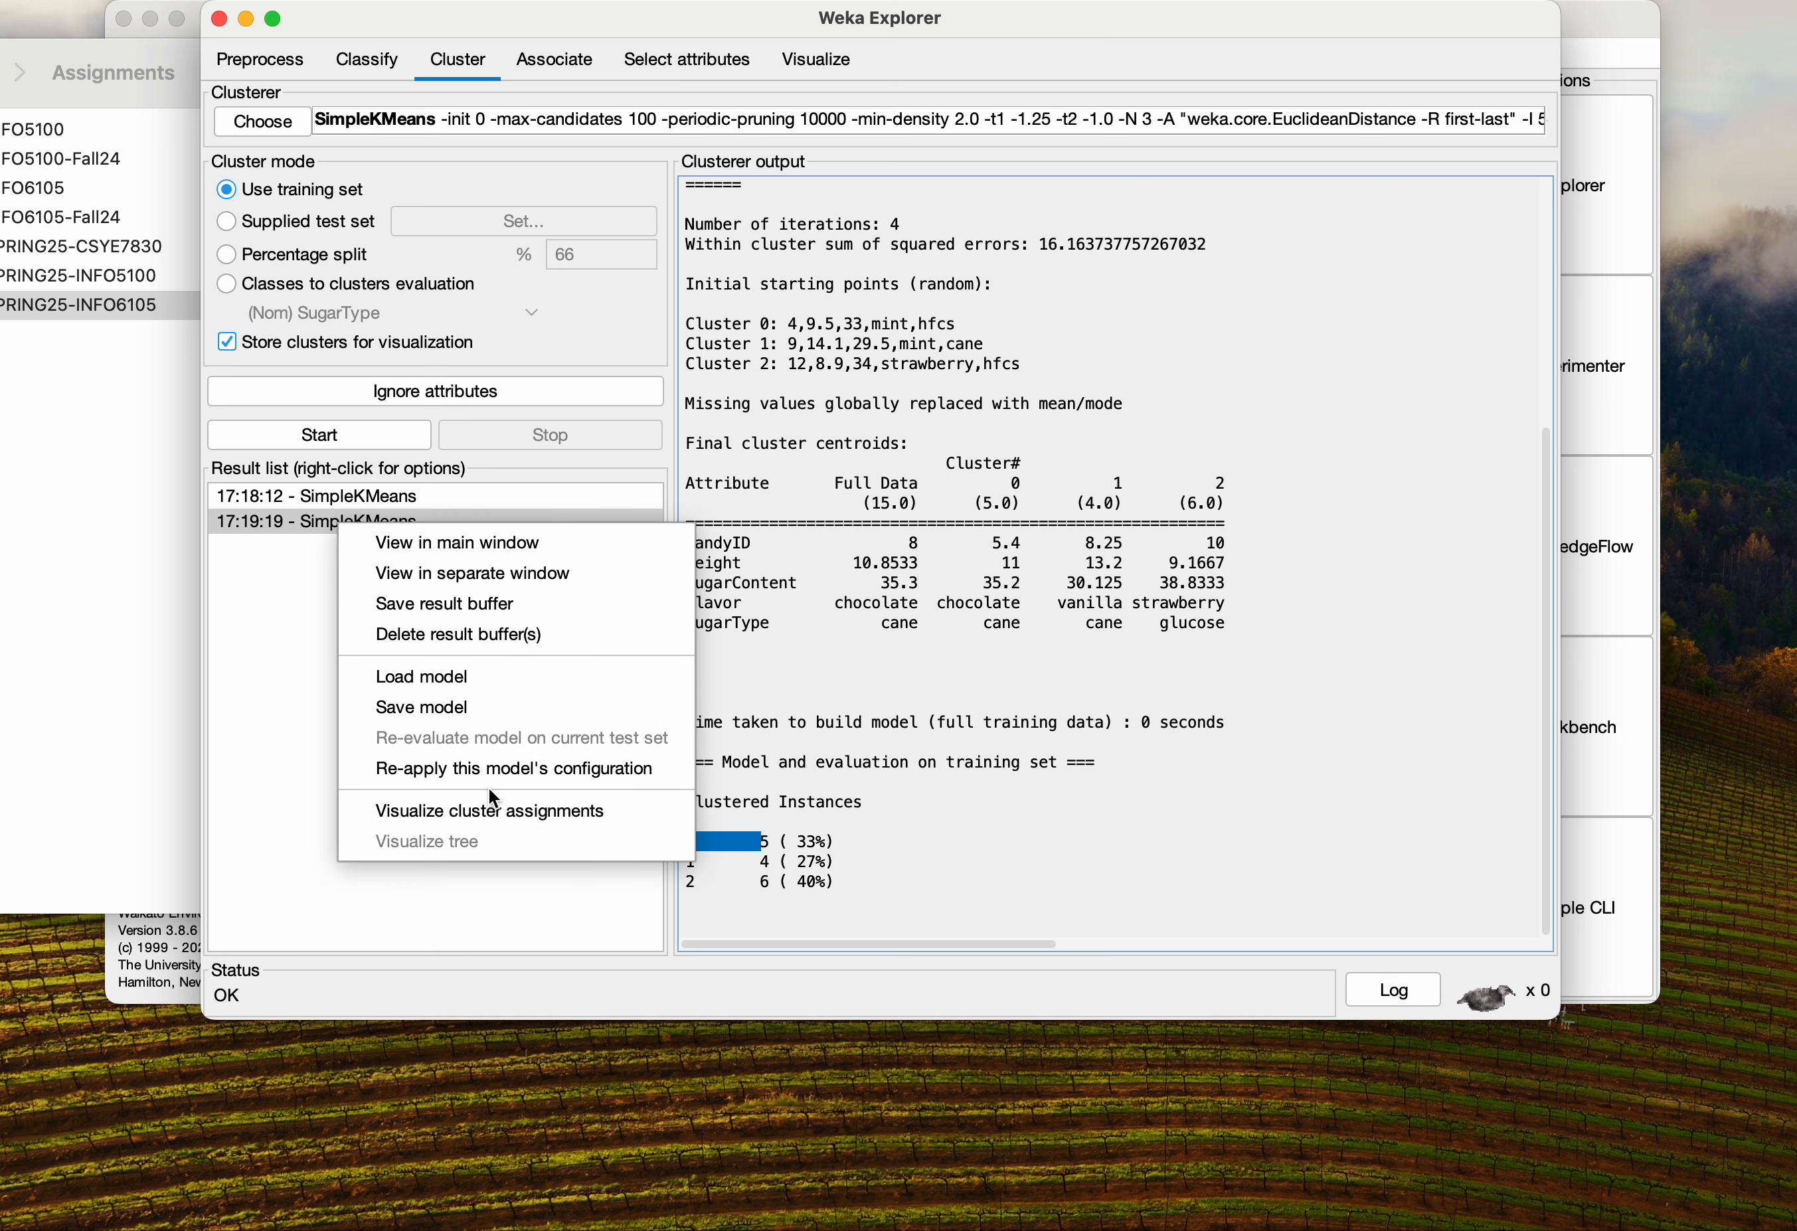
click(484, 814)
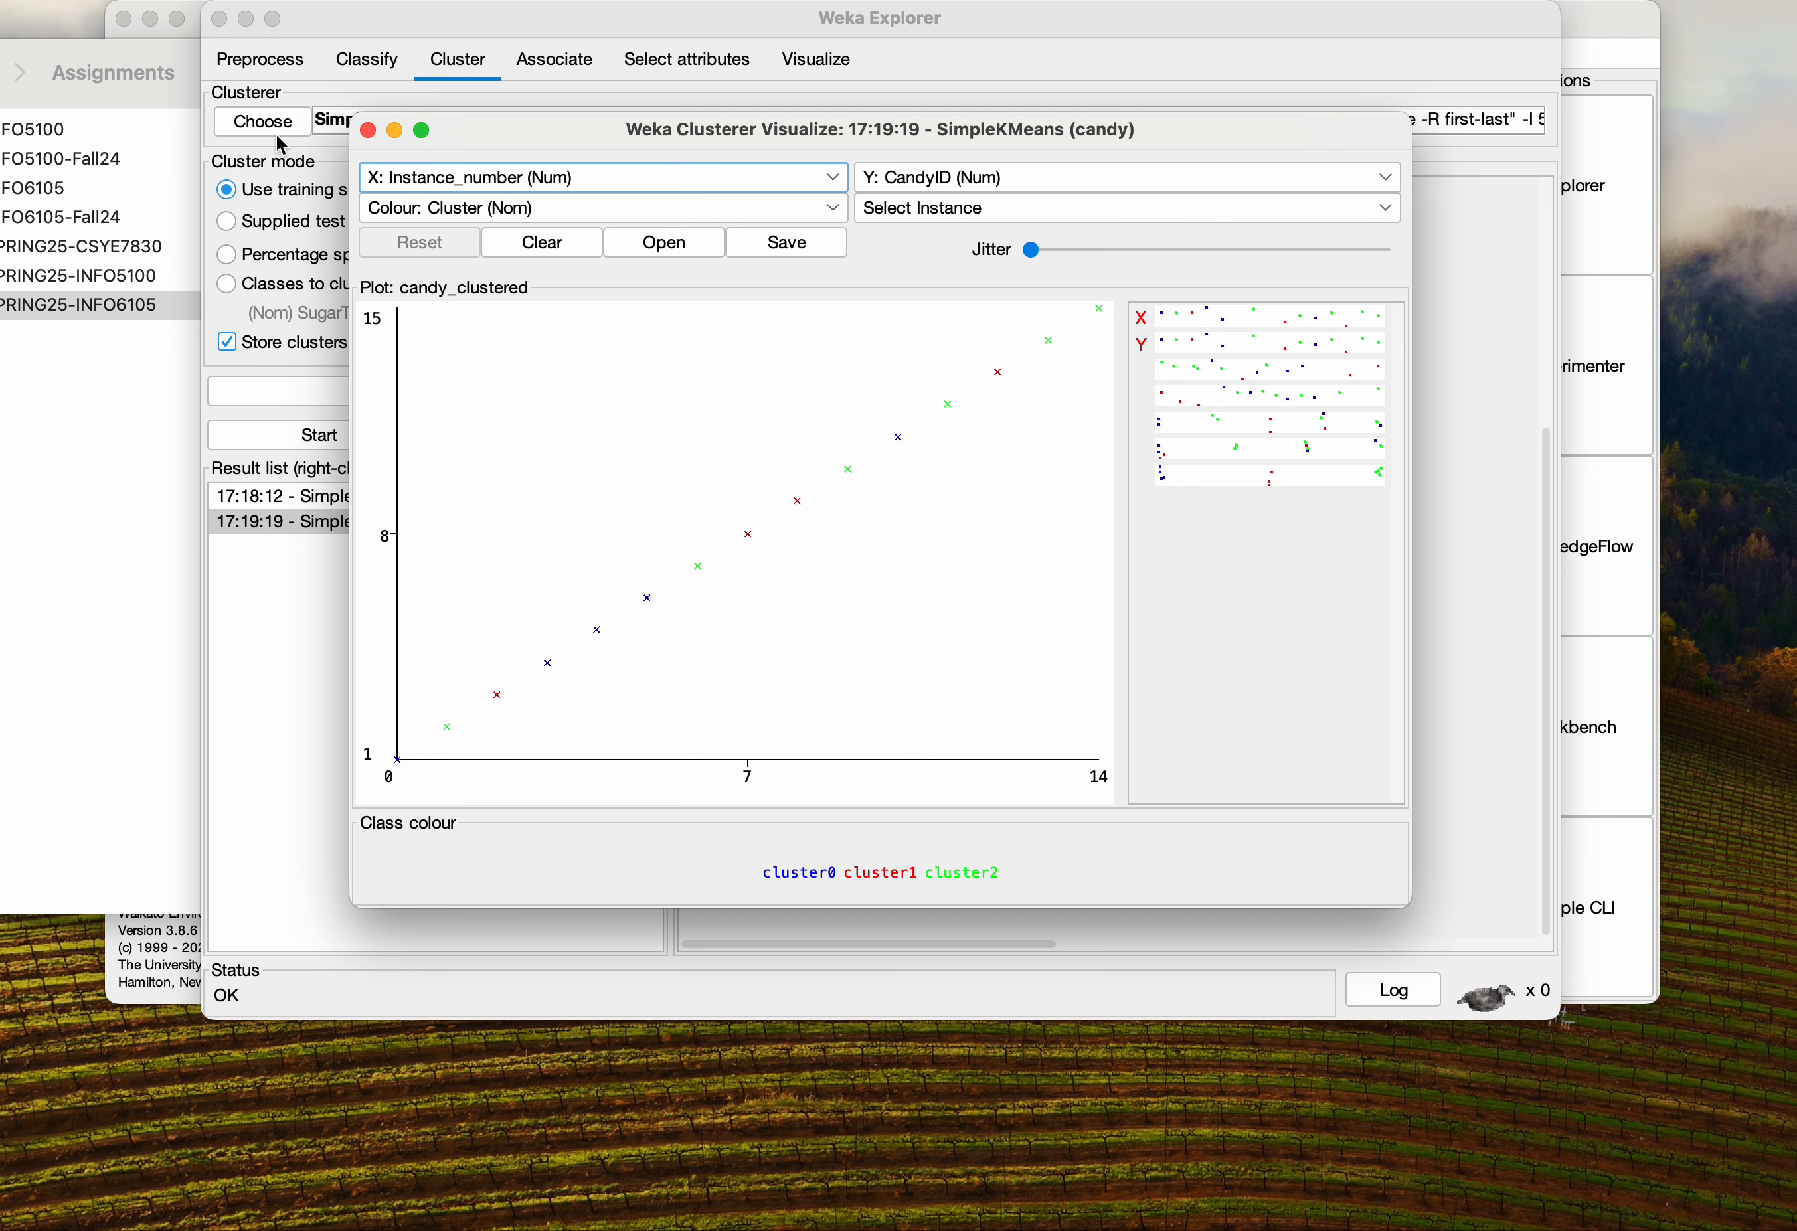
Set the SimpleKMeans numClusters option to 4 and run the clustering again
click(368, 131)
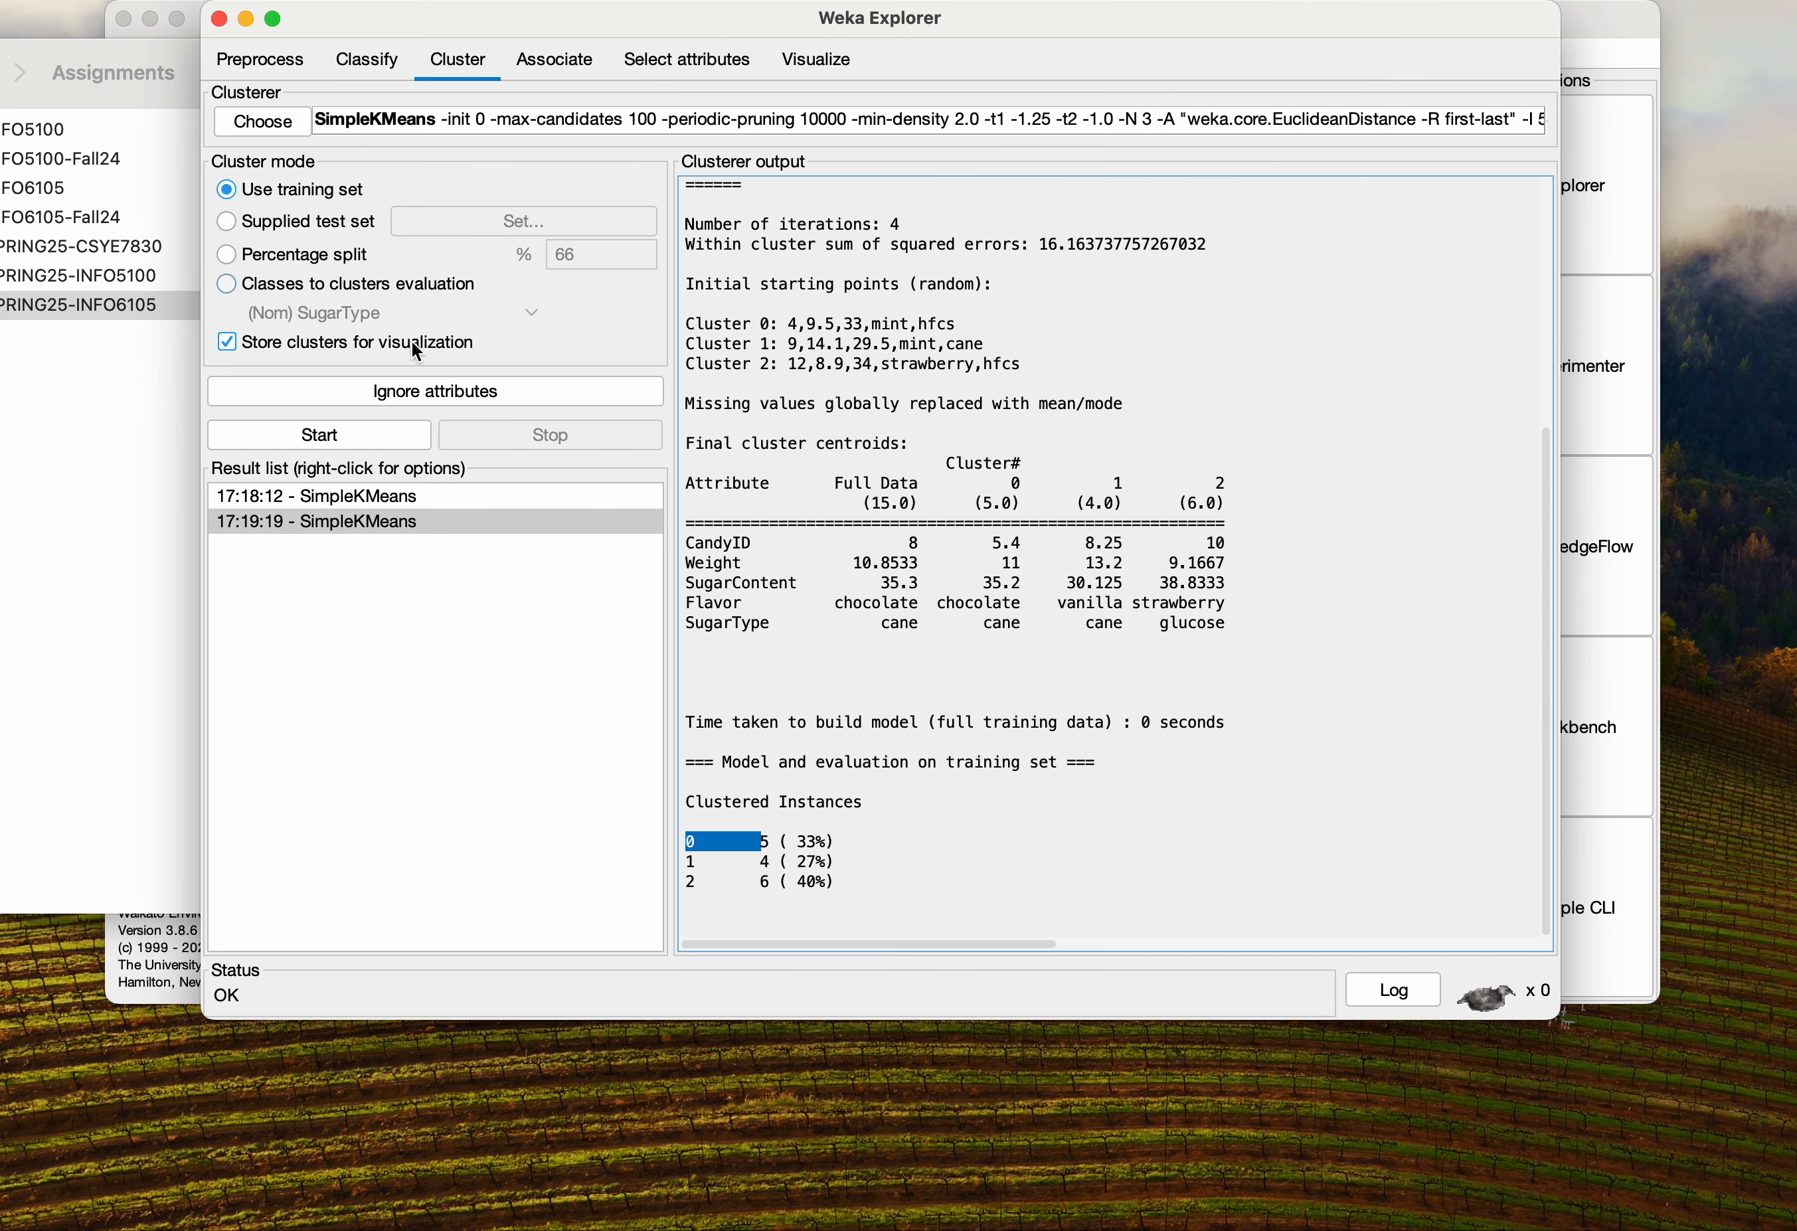
click(491, 546)
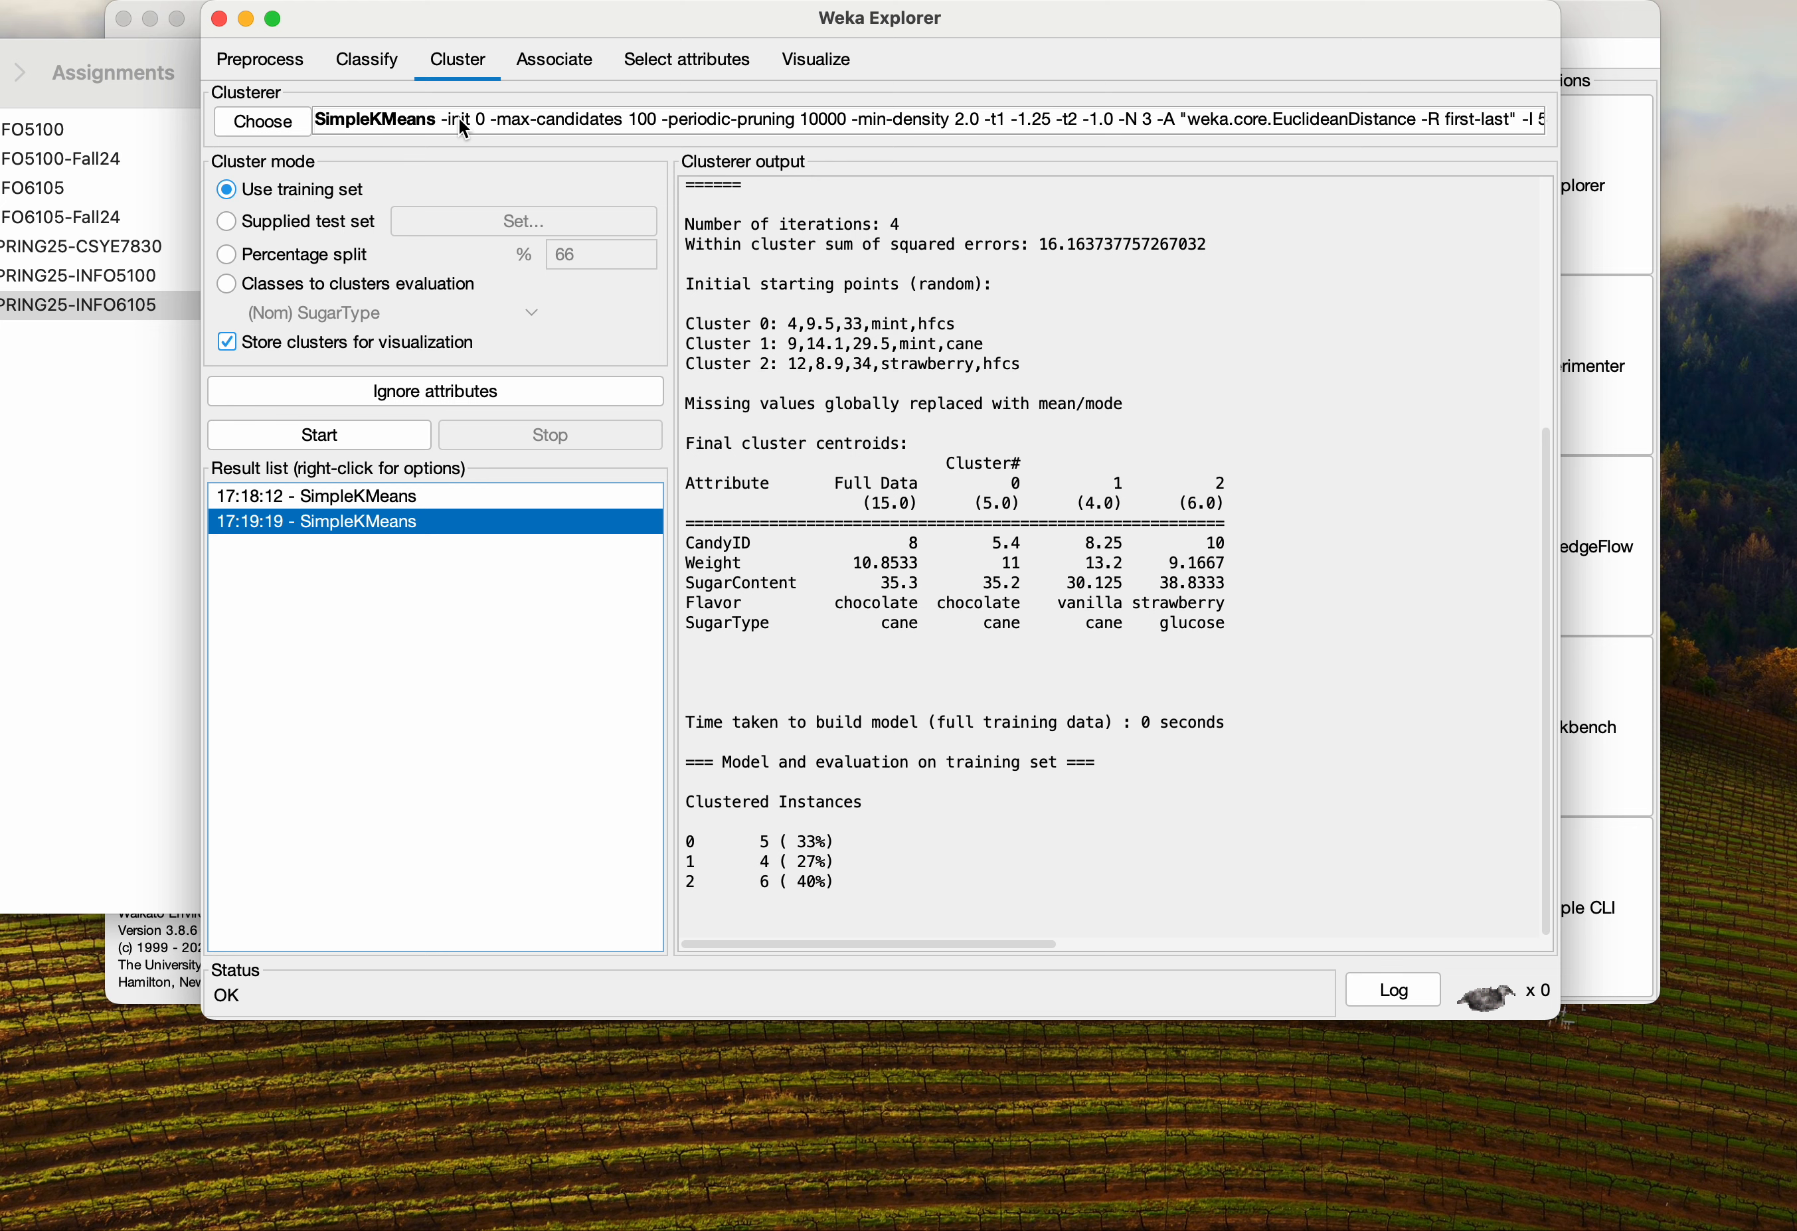
click(378, 125)
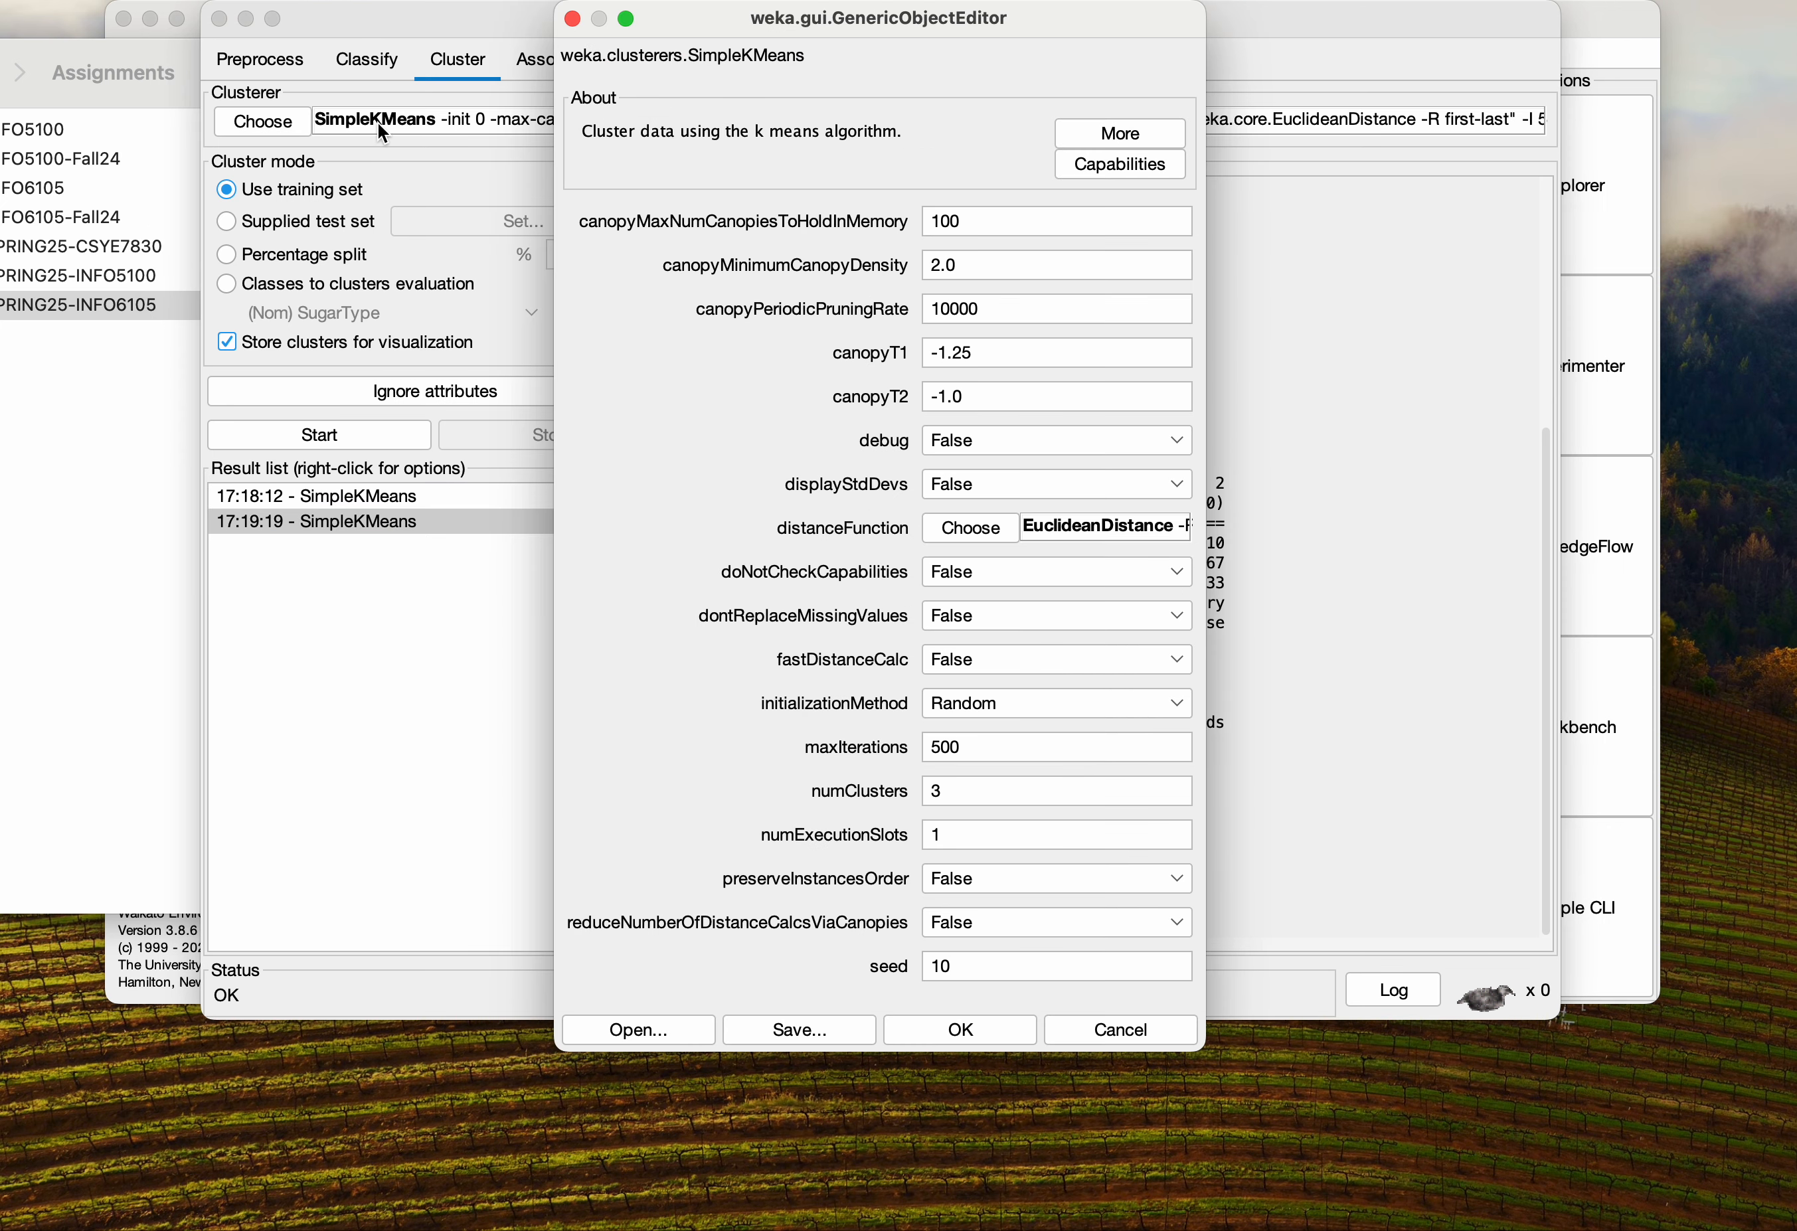
double_click(952, 791)
text(4)
click(970, 1029)
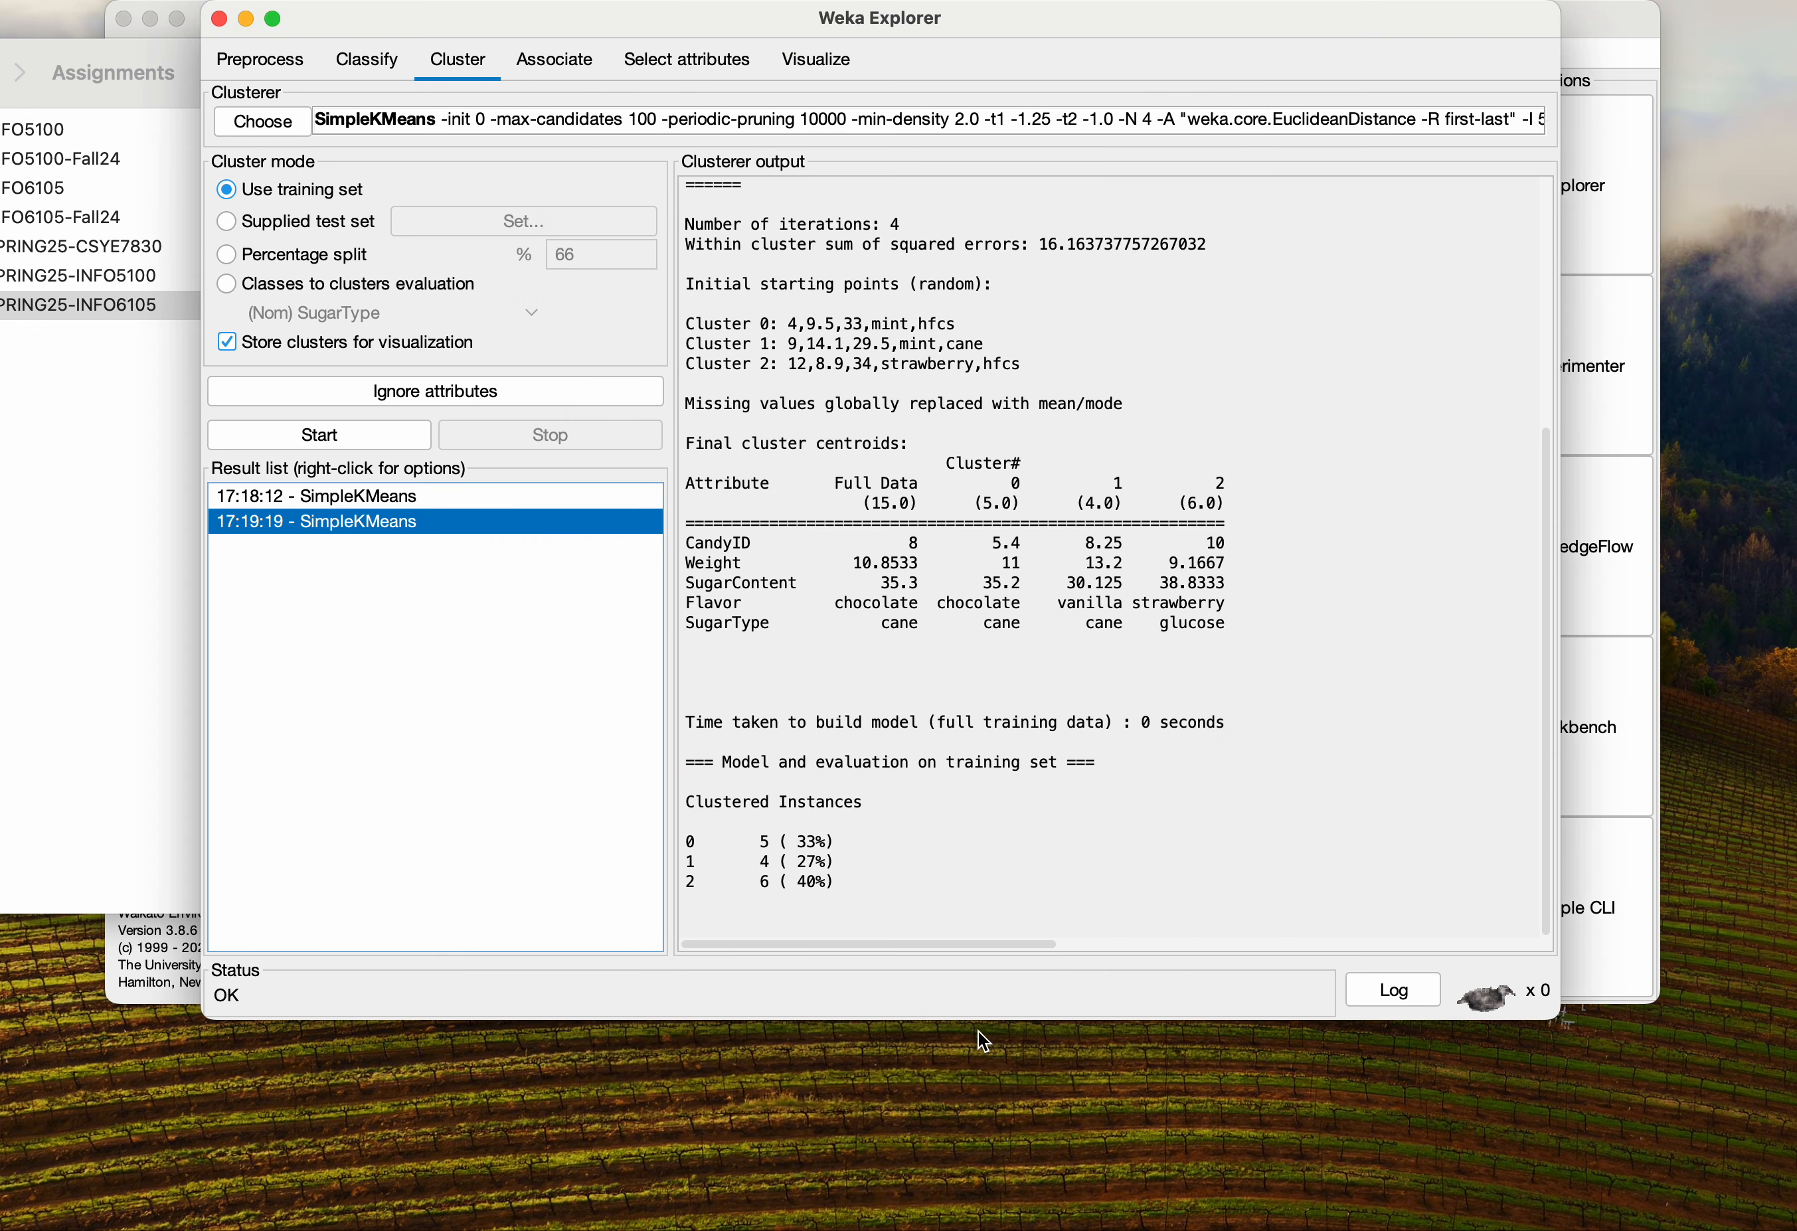
click(313, 439)
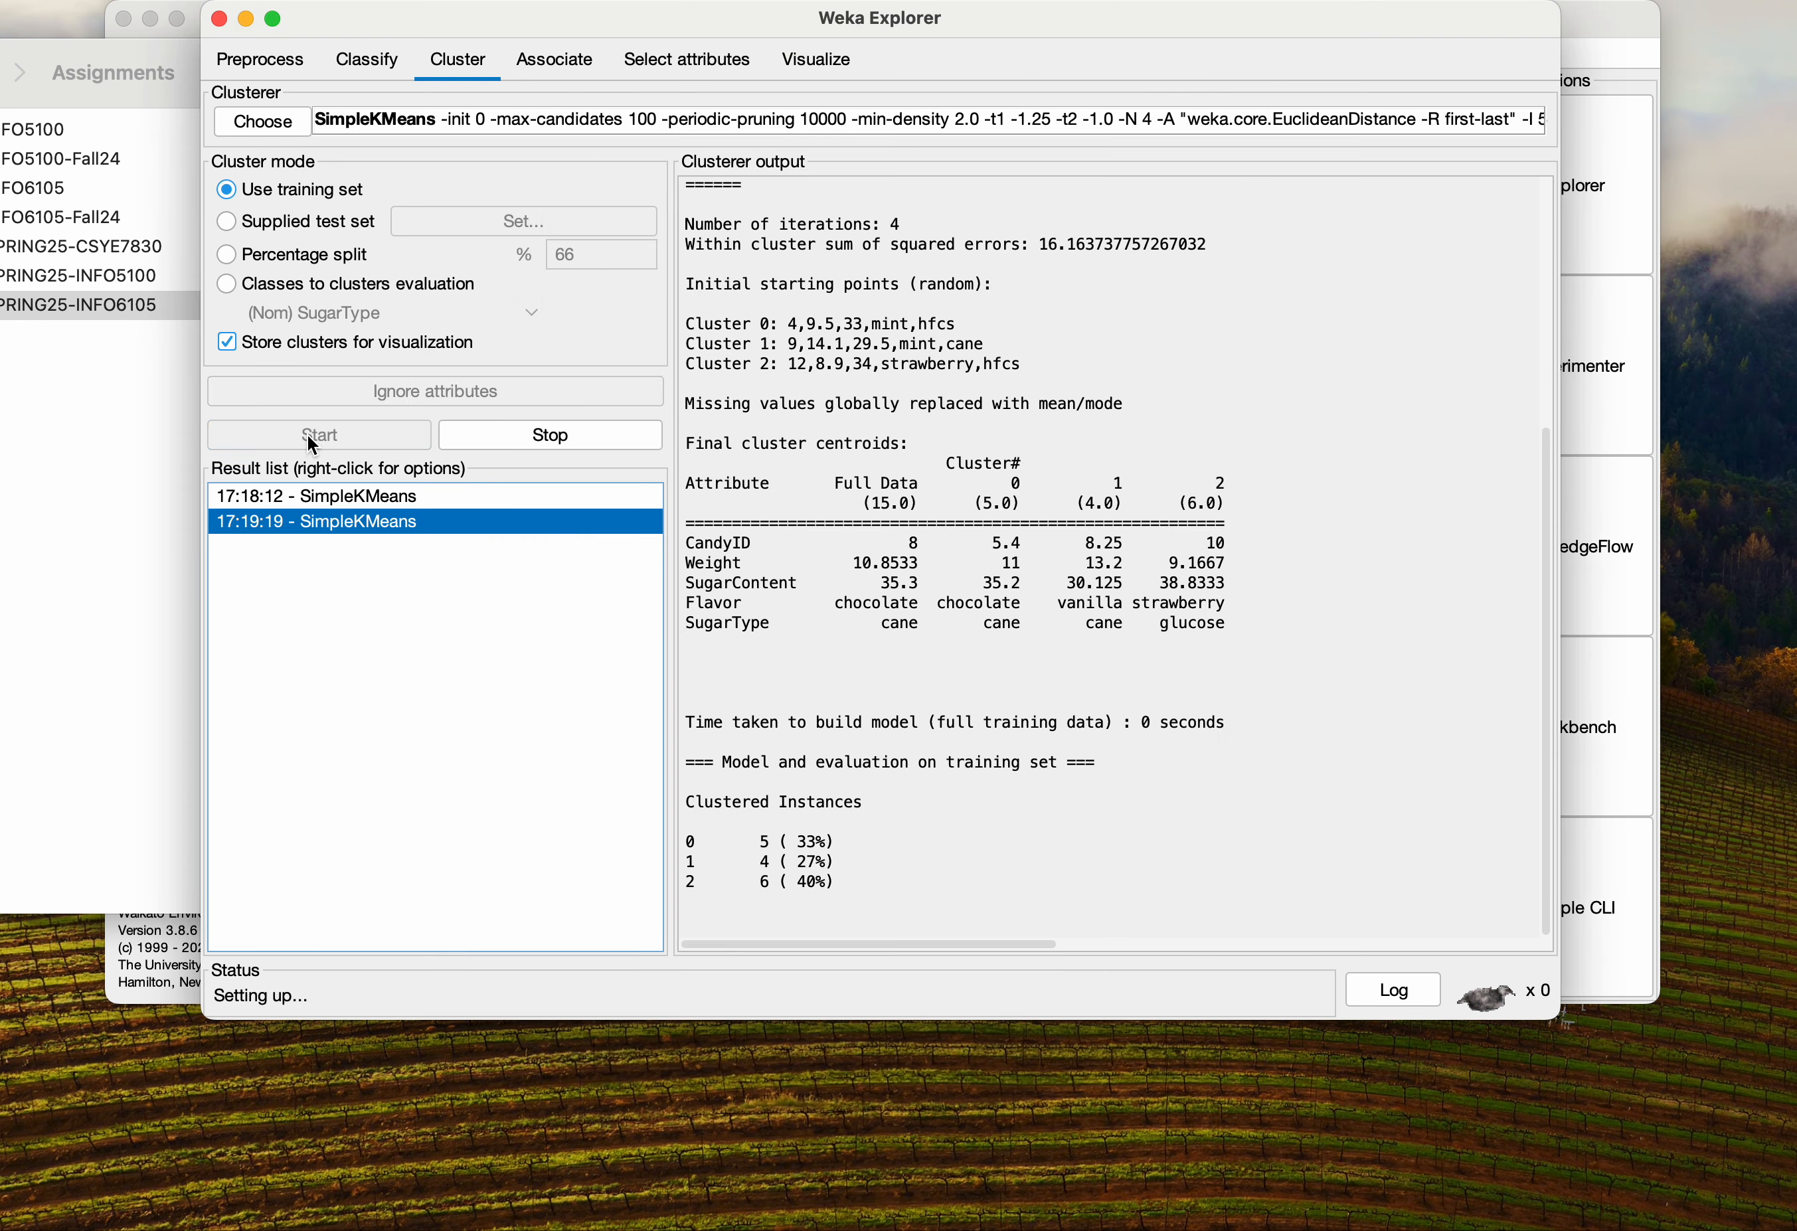
Examine the clustered instances of the four-cluster result in the clusterer output
drag(836, 880, 689, 811)
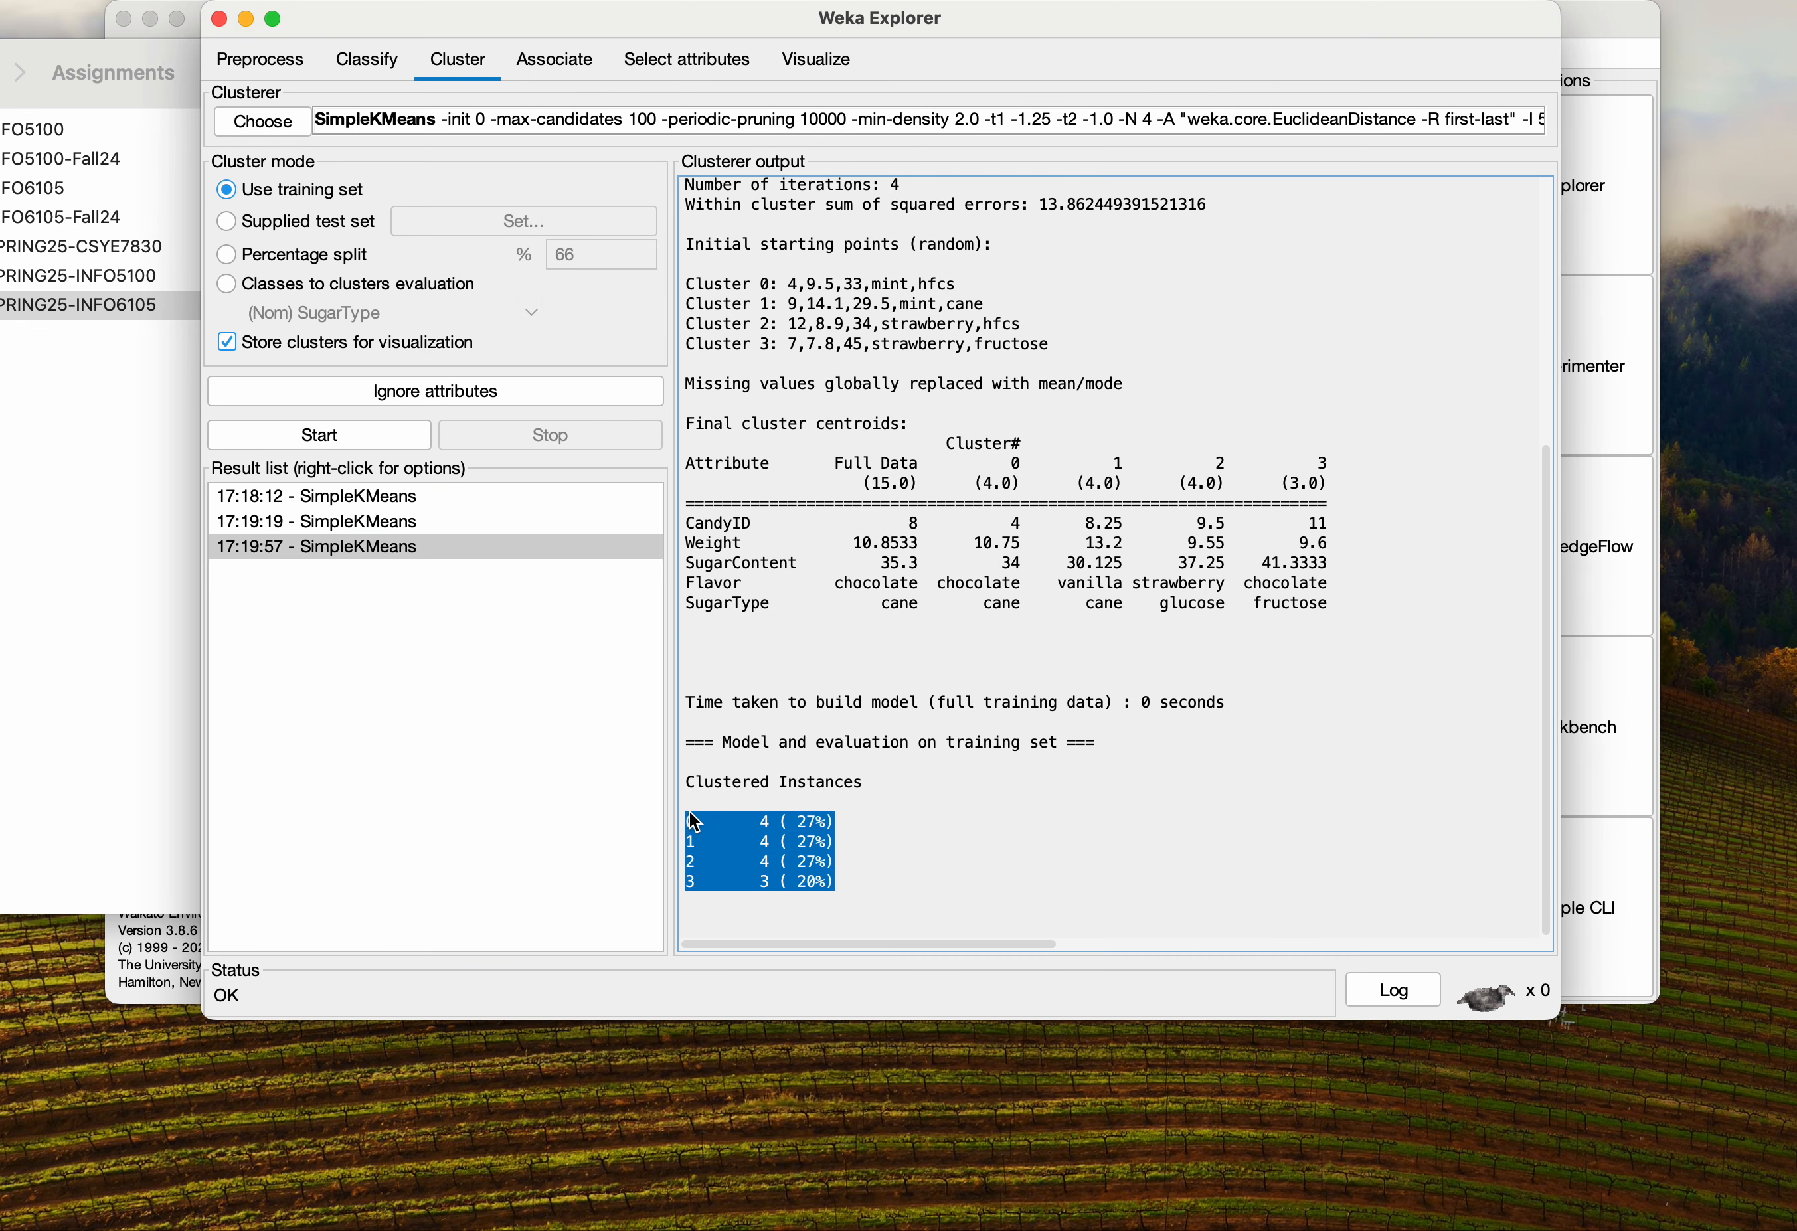
click(869, 823)
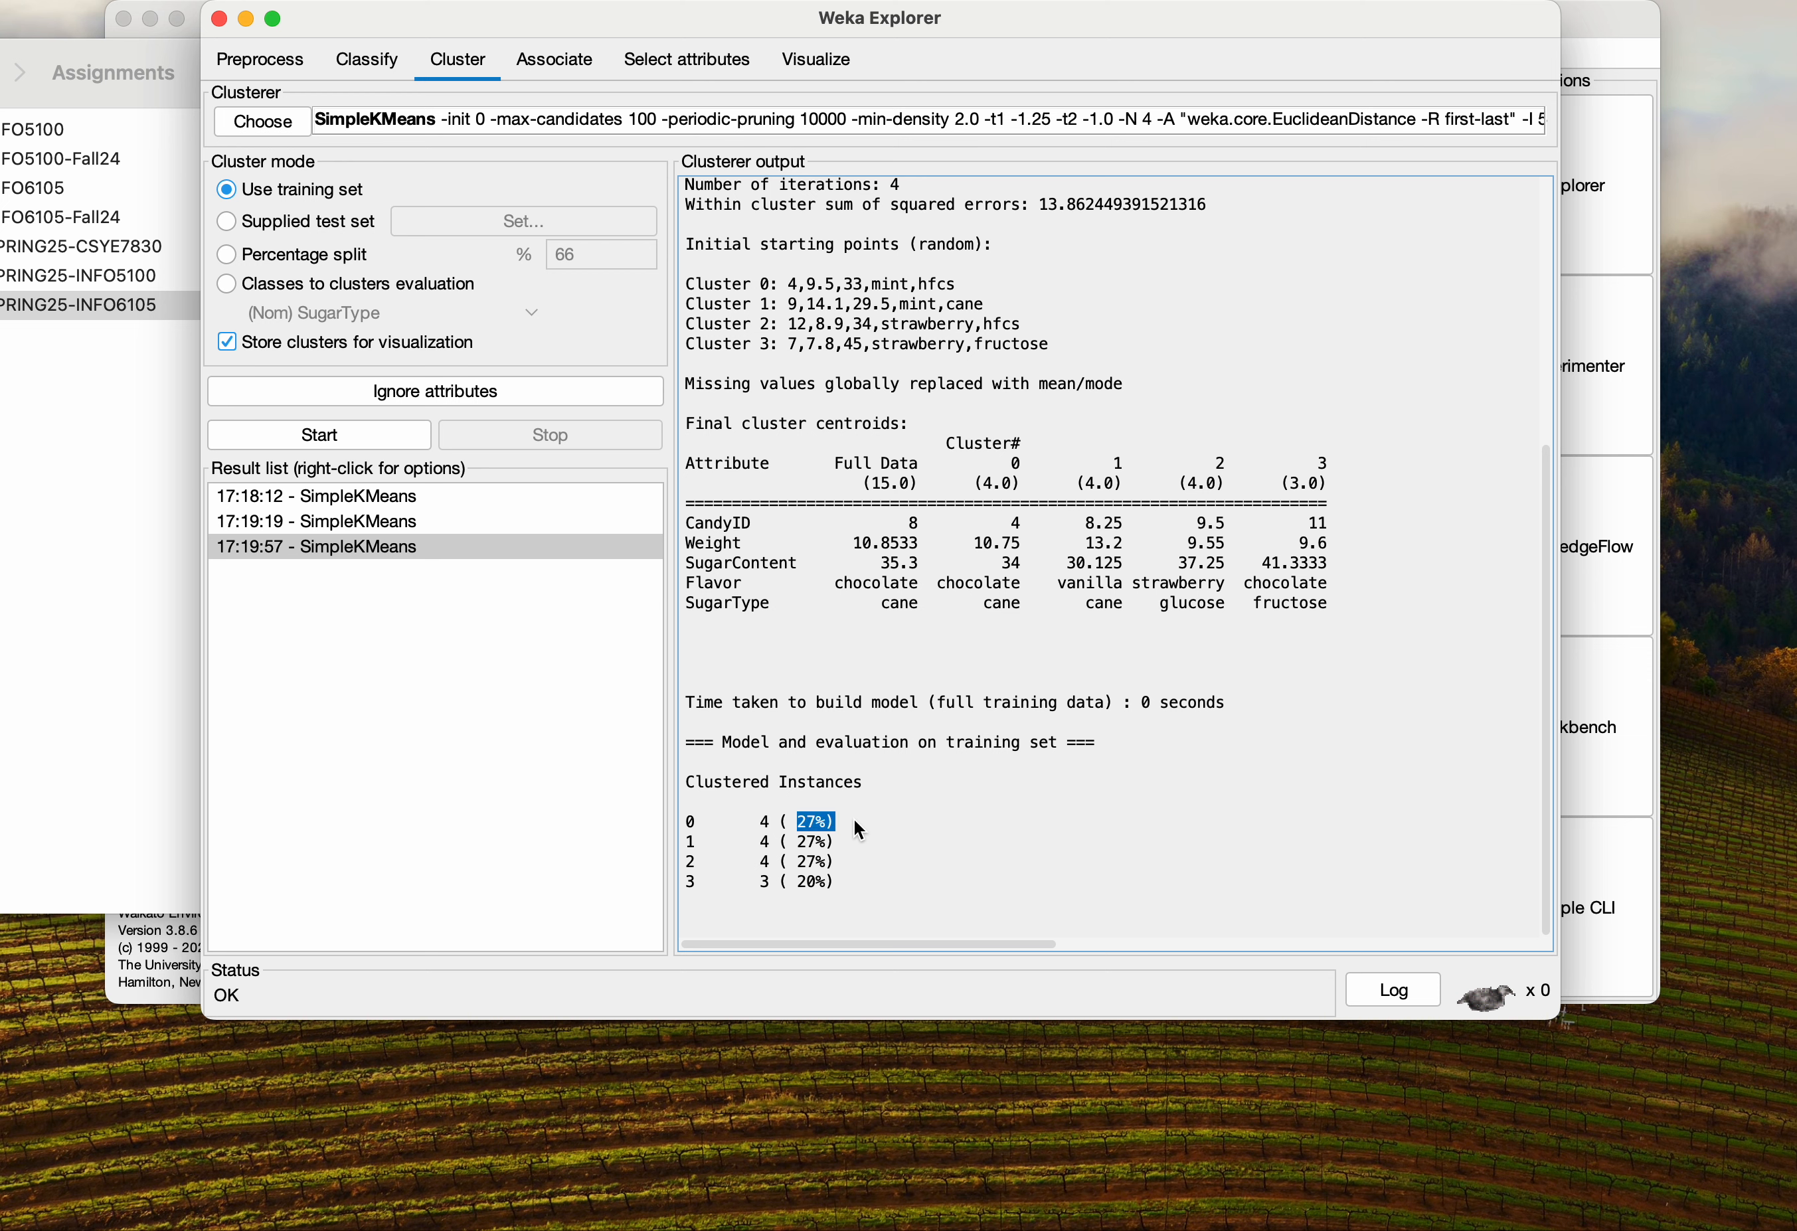
drag(802, 838, 663, 823)
click(845, 875)
click(861, 893)
drag(824, 884, 702, 878)
click(748, 898)
drag(833, 857, 670, 804)
click(942, 799)
click(690, 890)
Compare the earlier results and visualize the cluster assignments of the four-cluster result, then close the plot
click(316, 552)
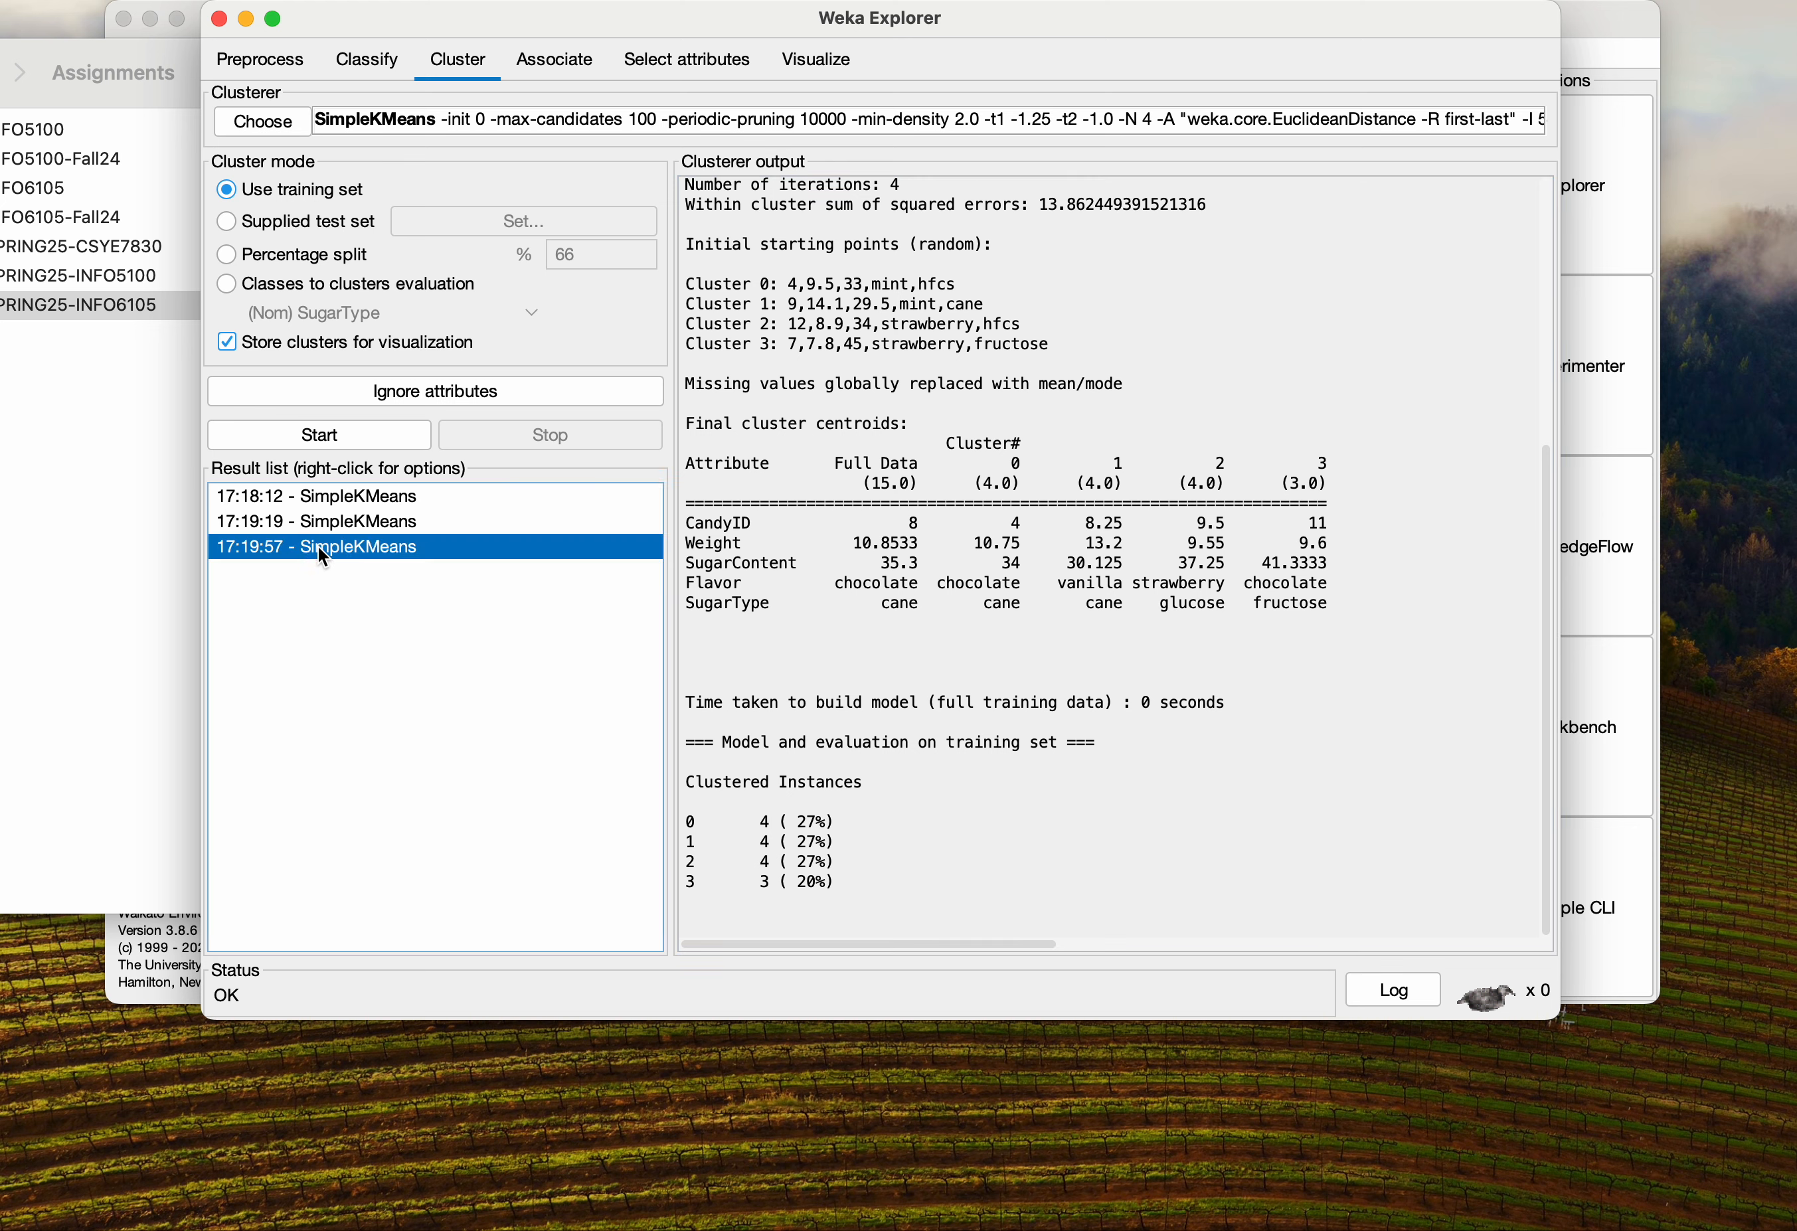
click(340, 523)
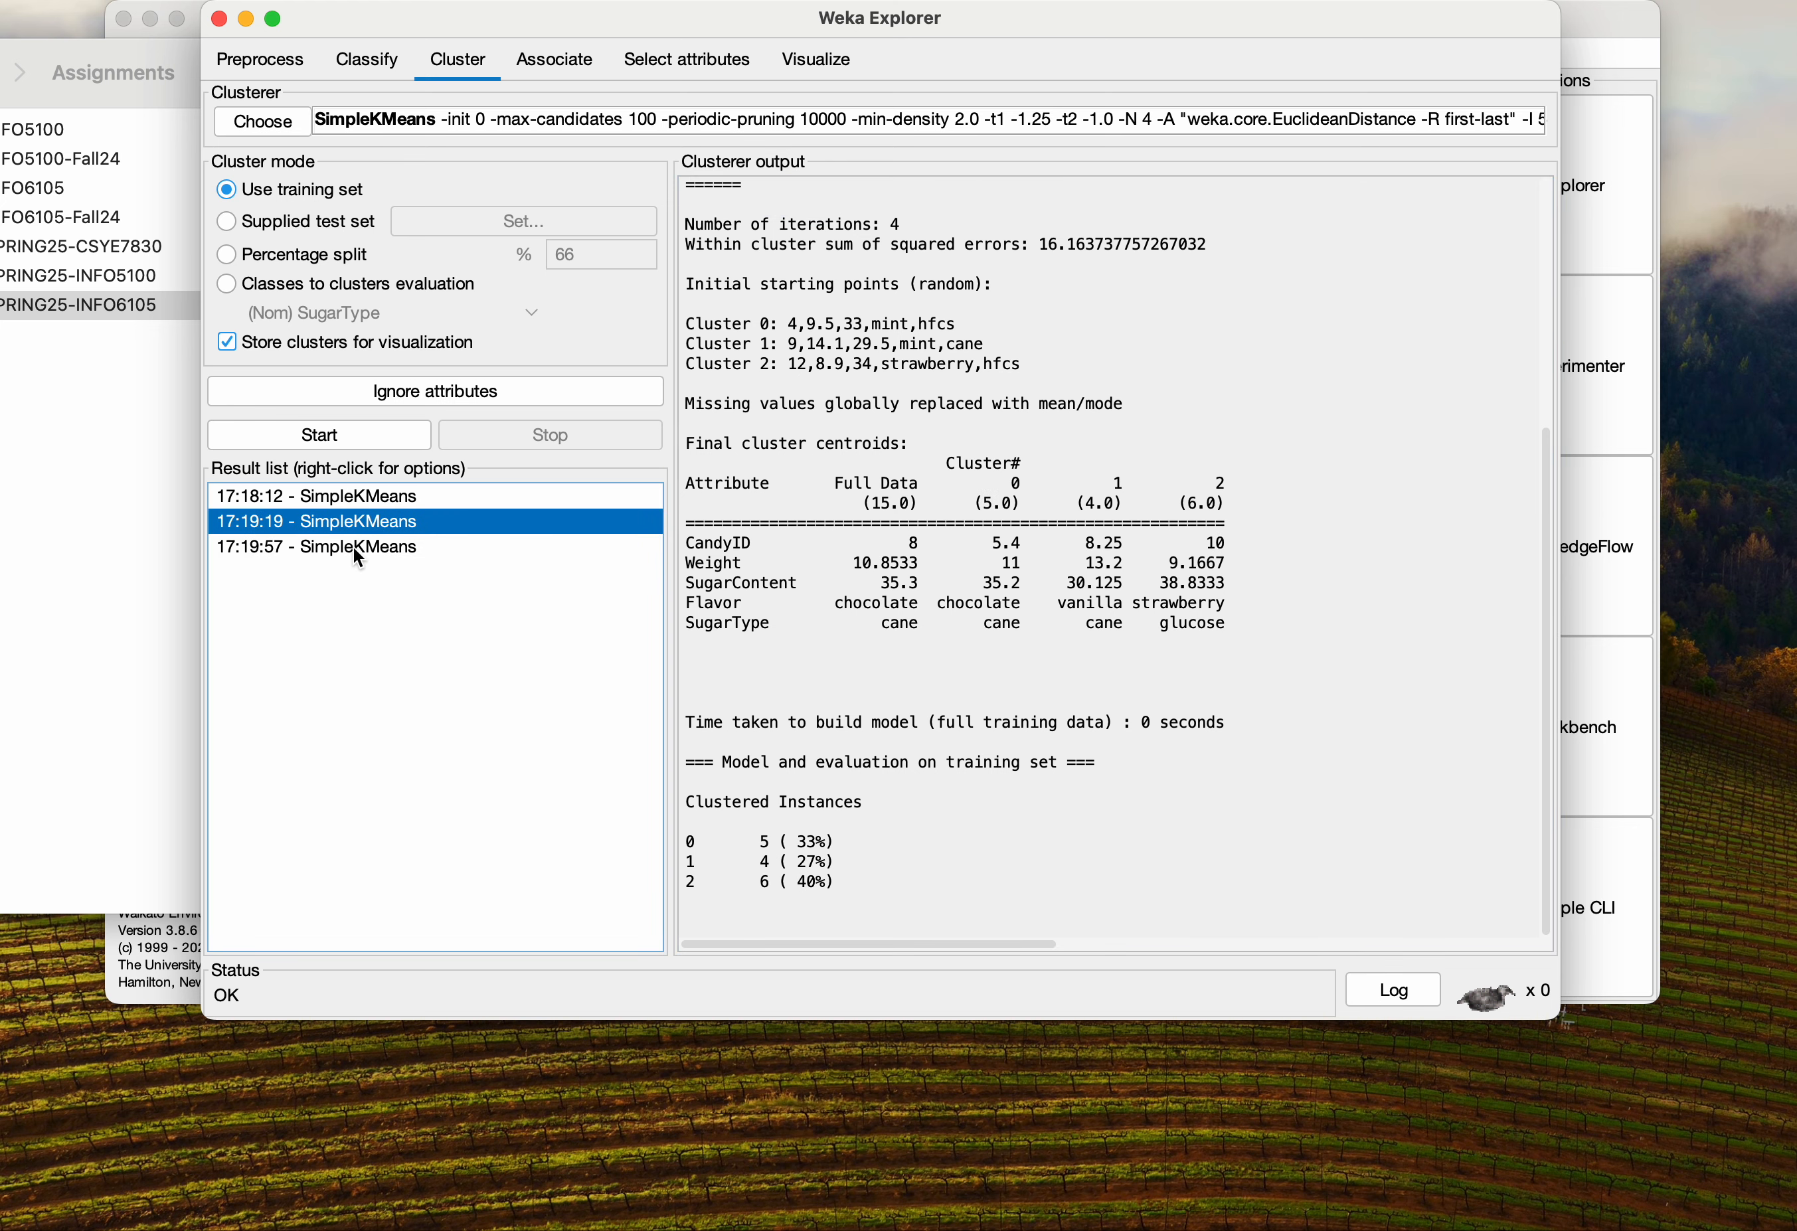
click(353, 546)
right_click(352, 545)
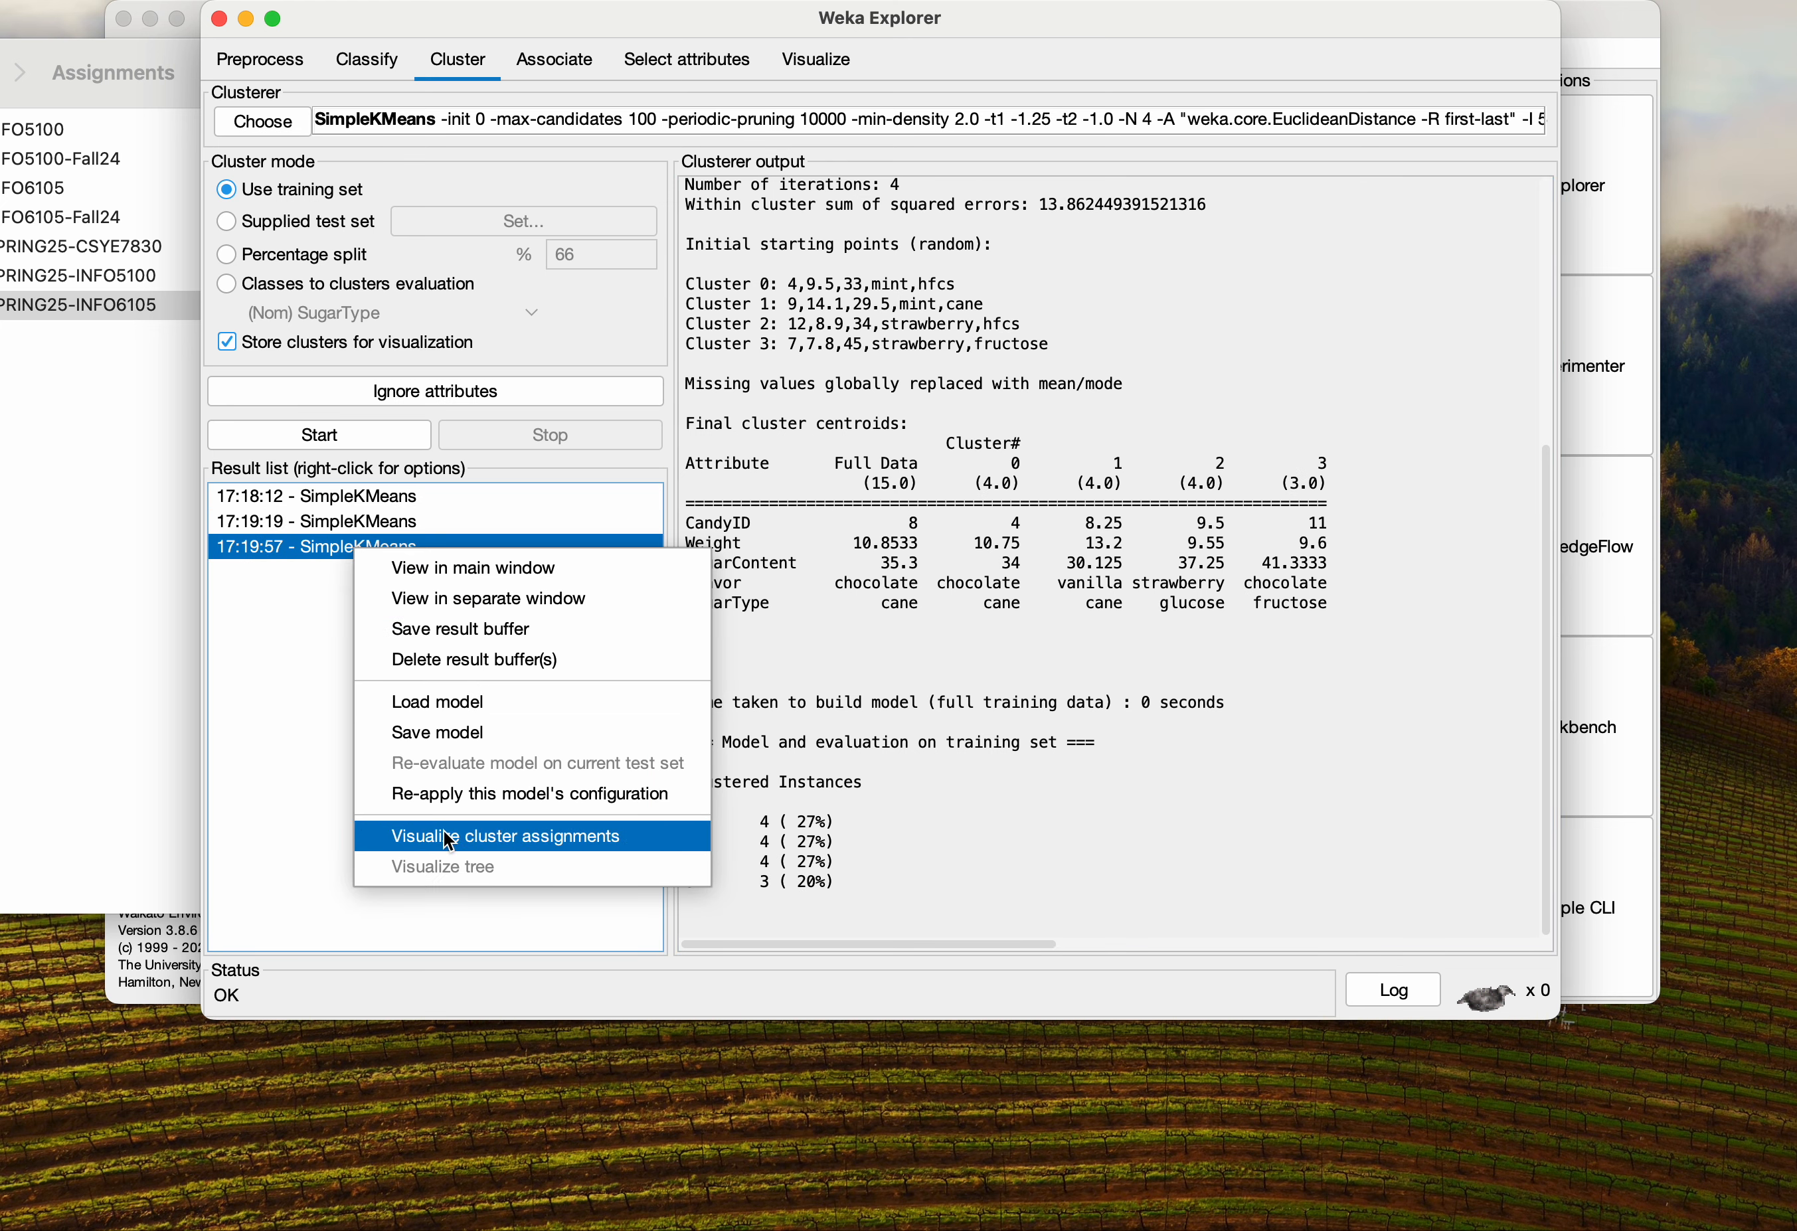
click(457, 849)
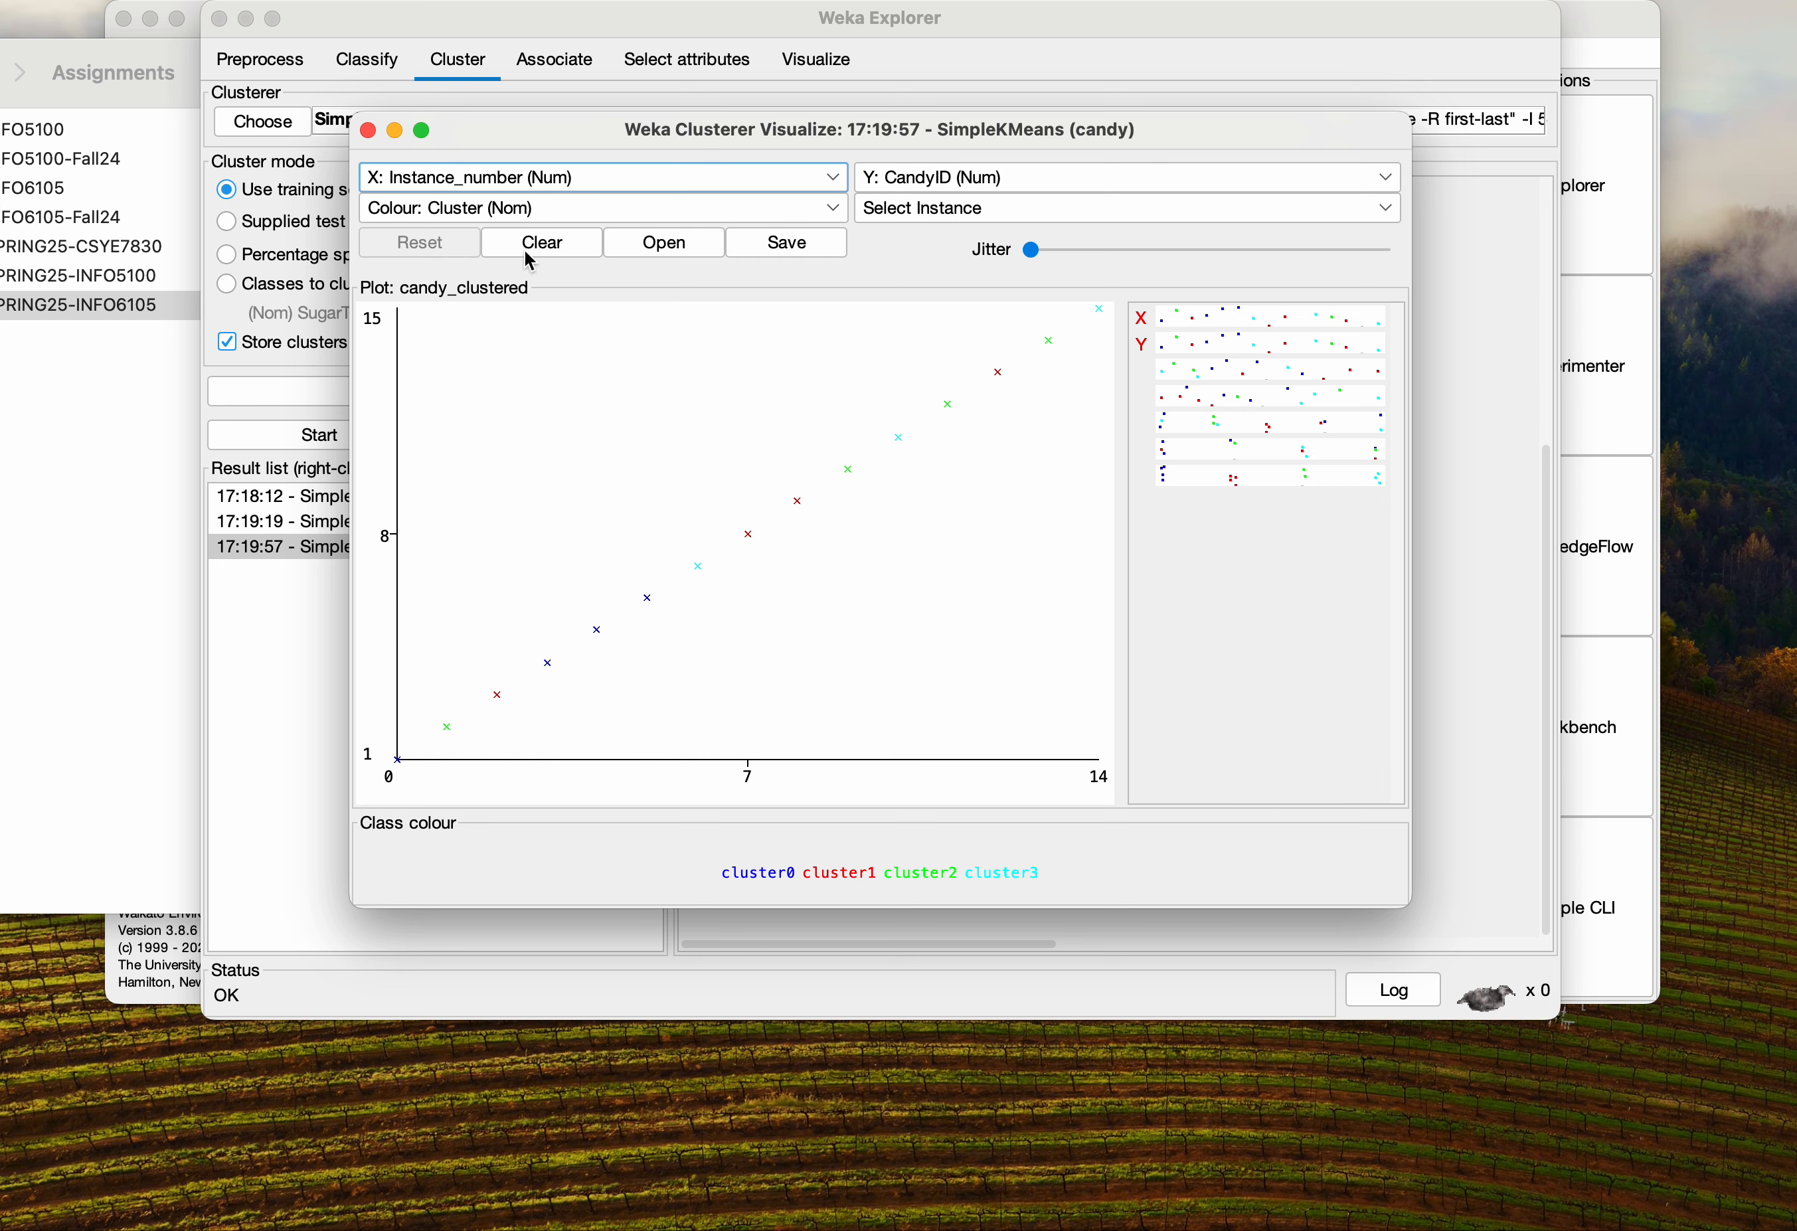
click(367, 130)
Set the SimpleKMeans initializationMethod to k-means++
click(378, 122)
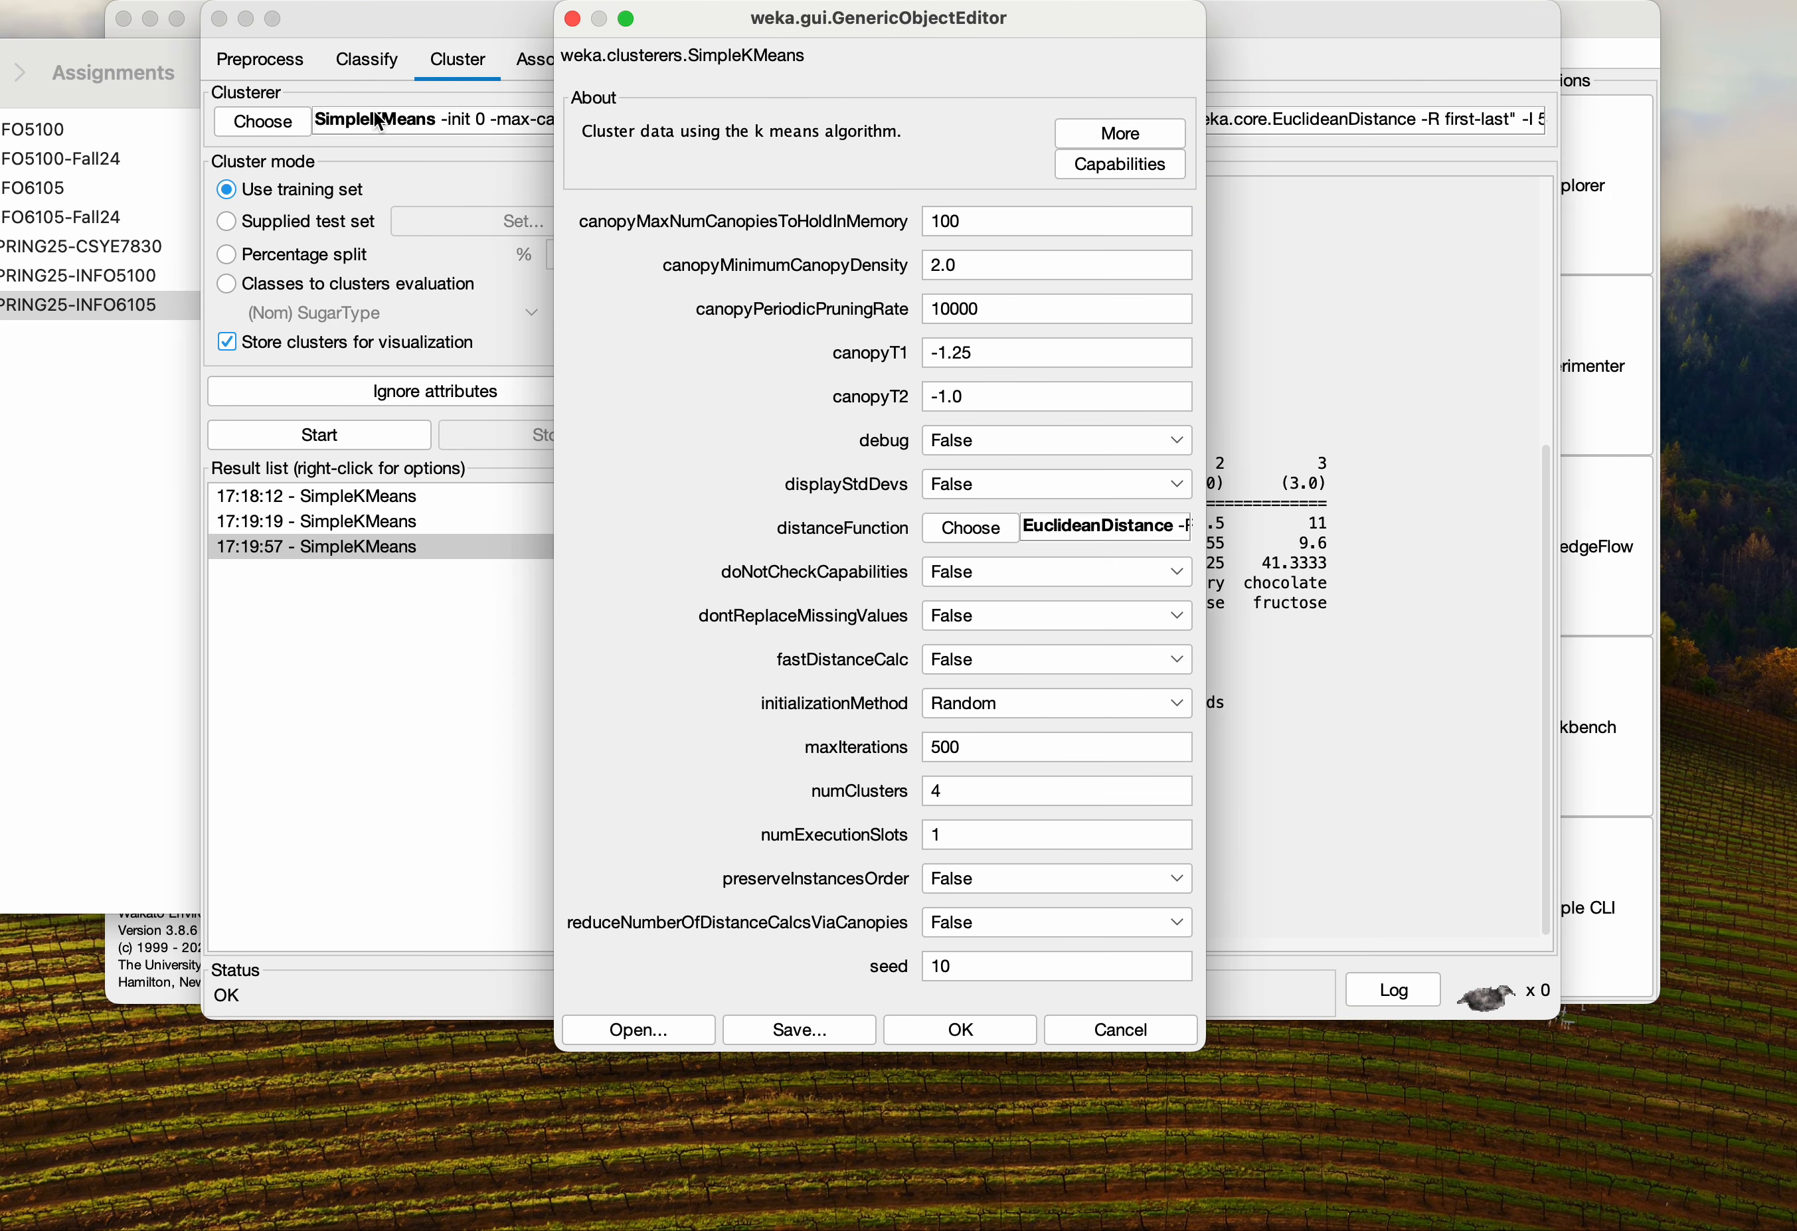
click(1181, 703)
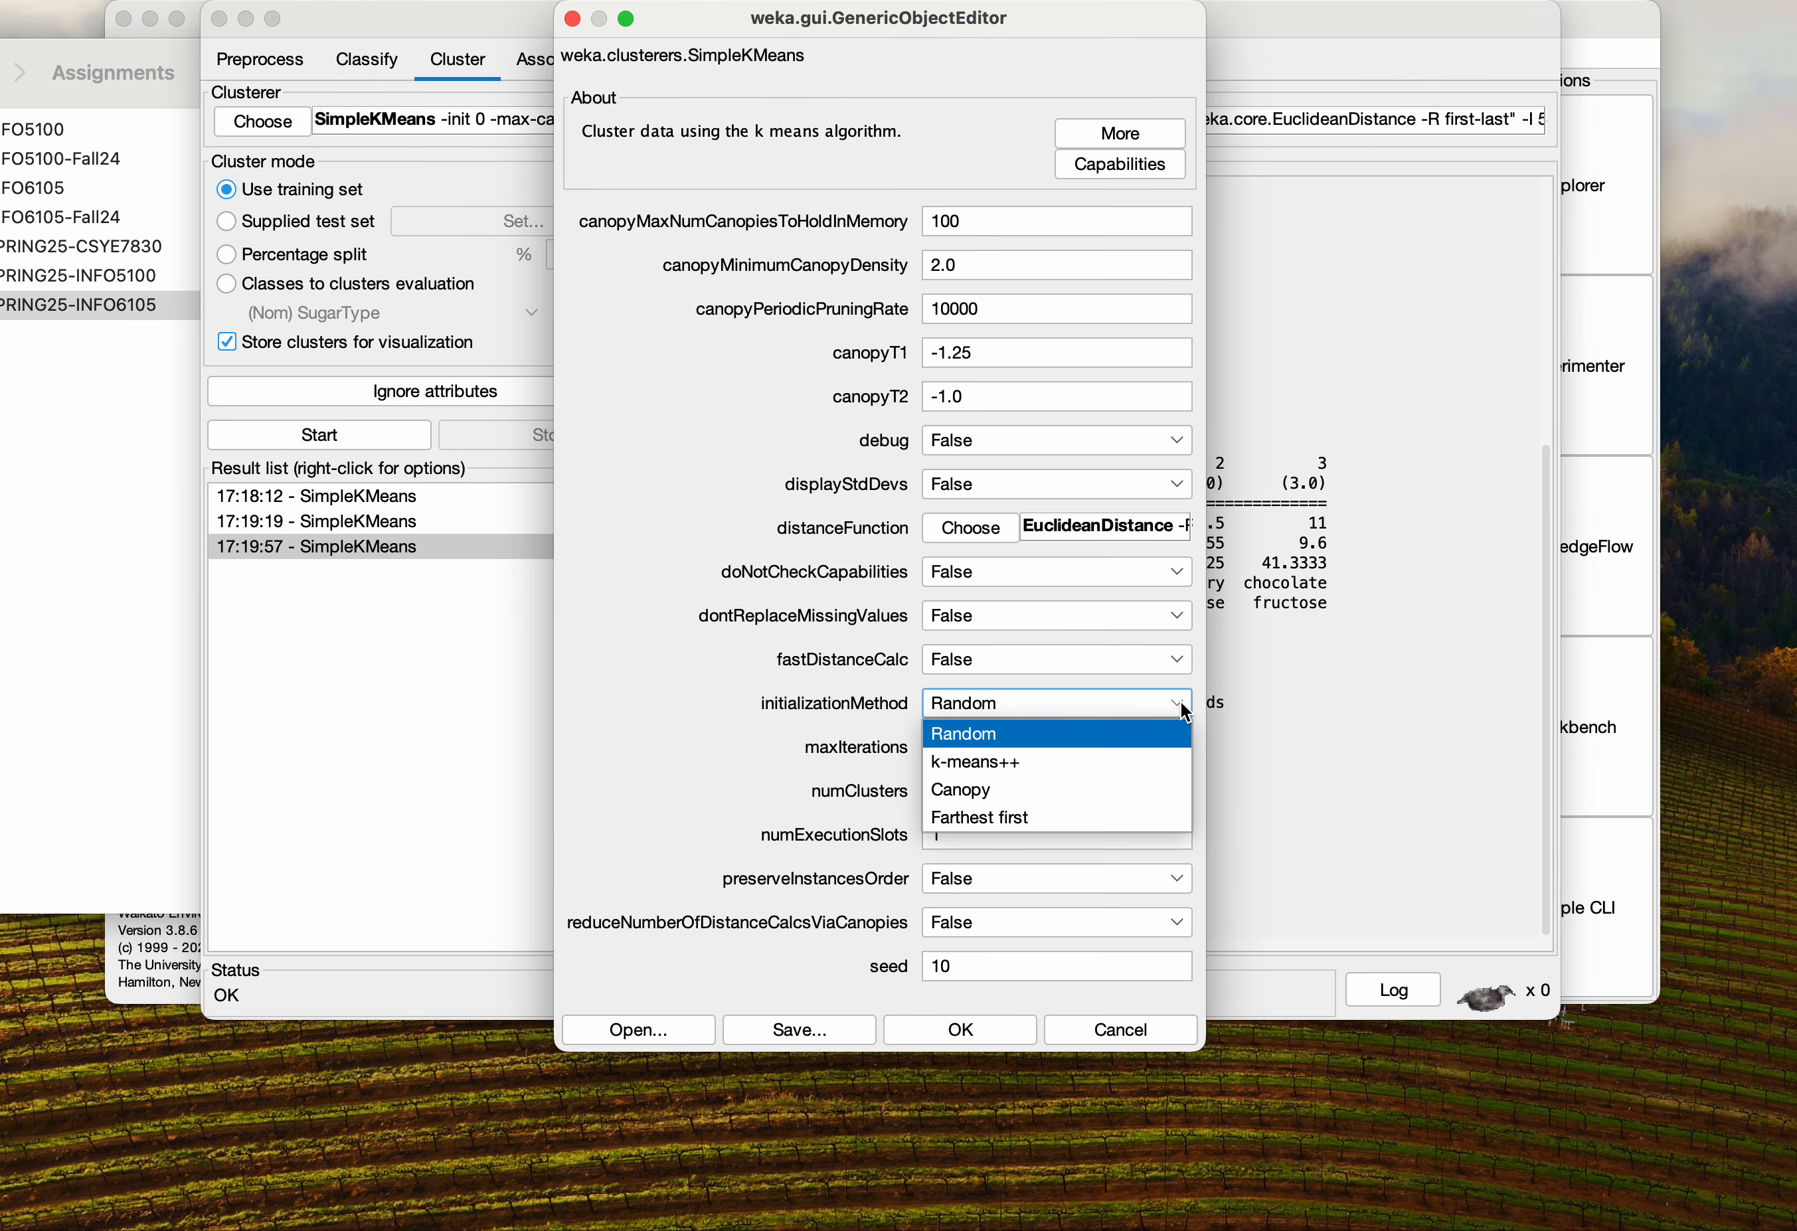
click(987, 765)
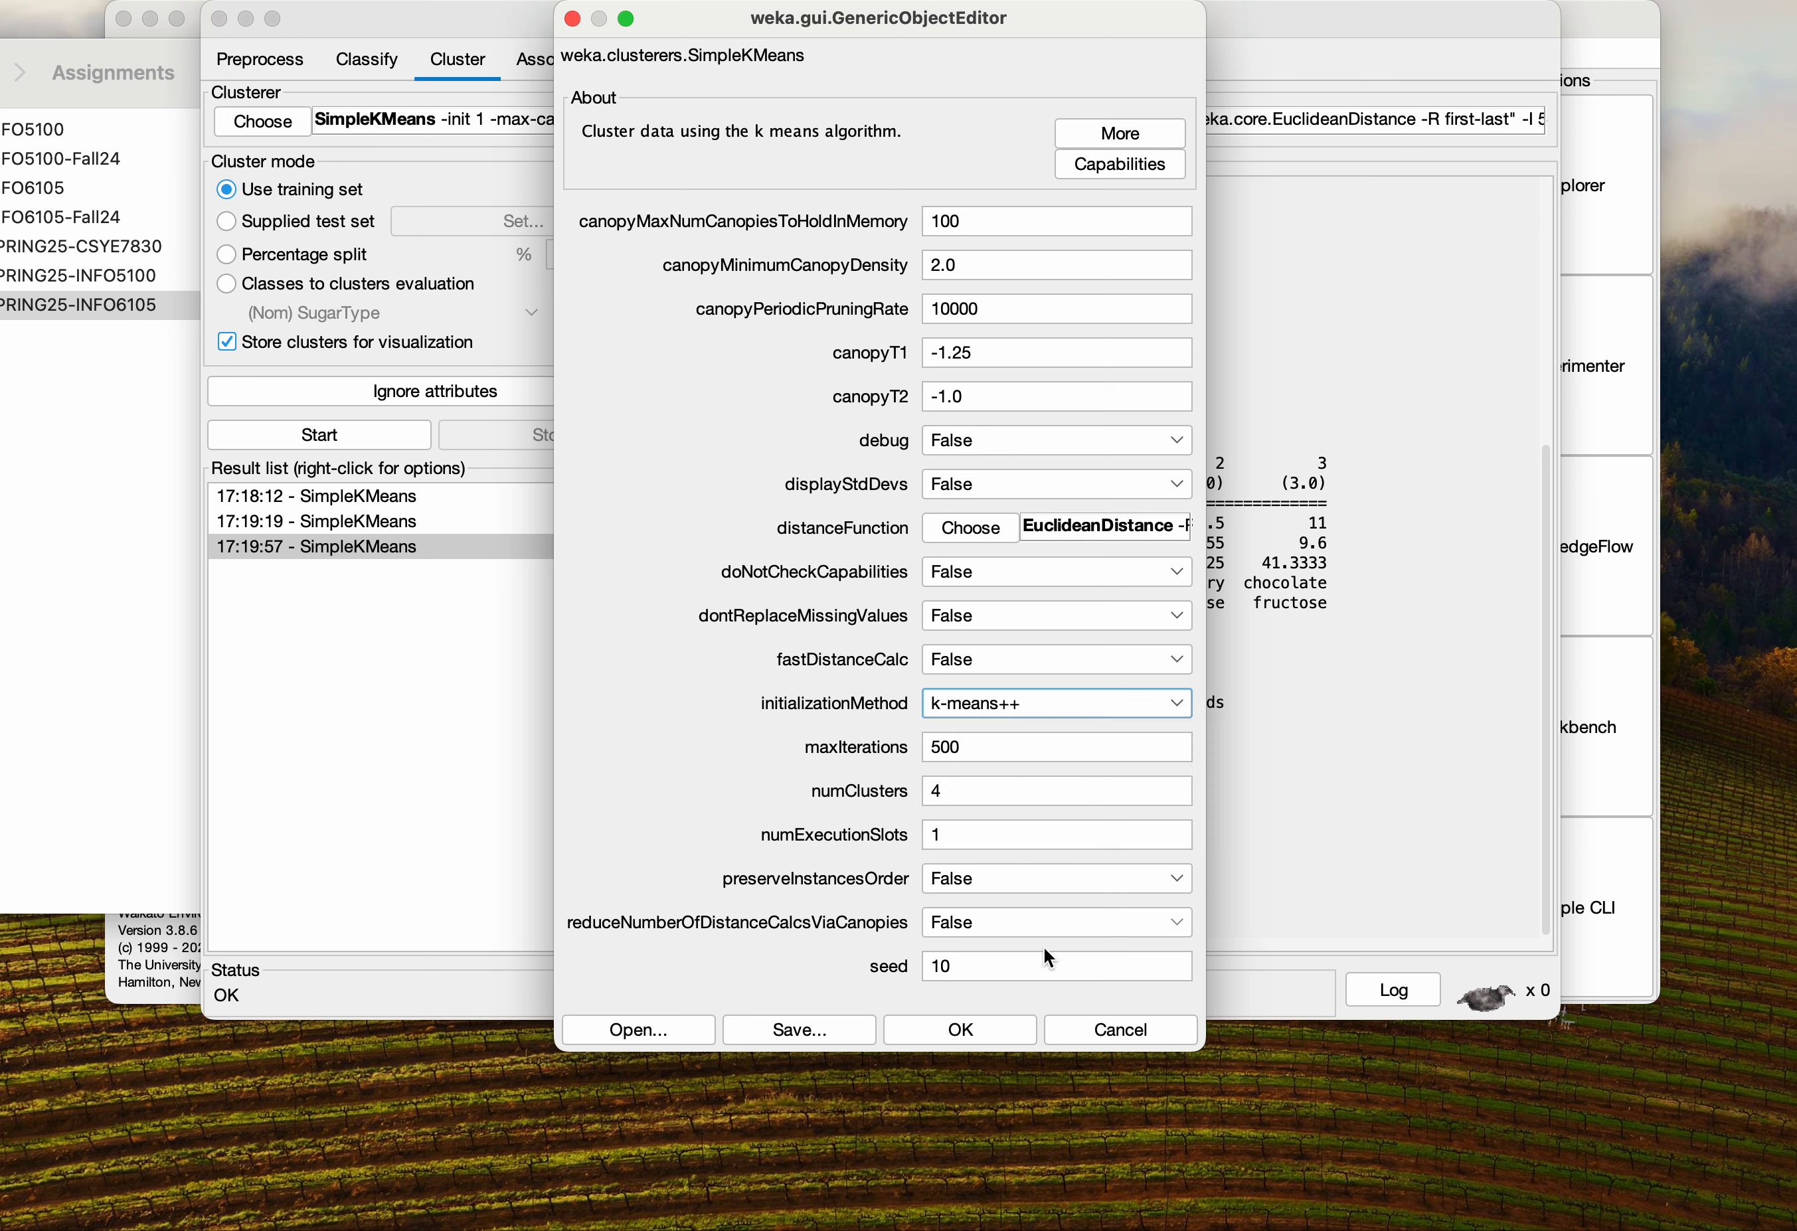
click(970, 1024)
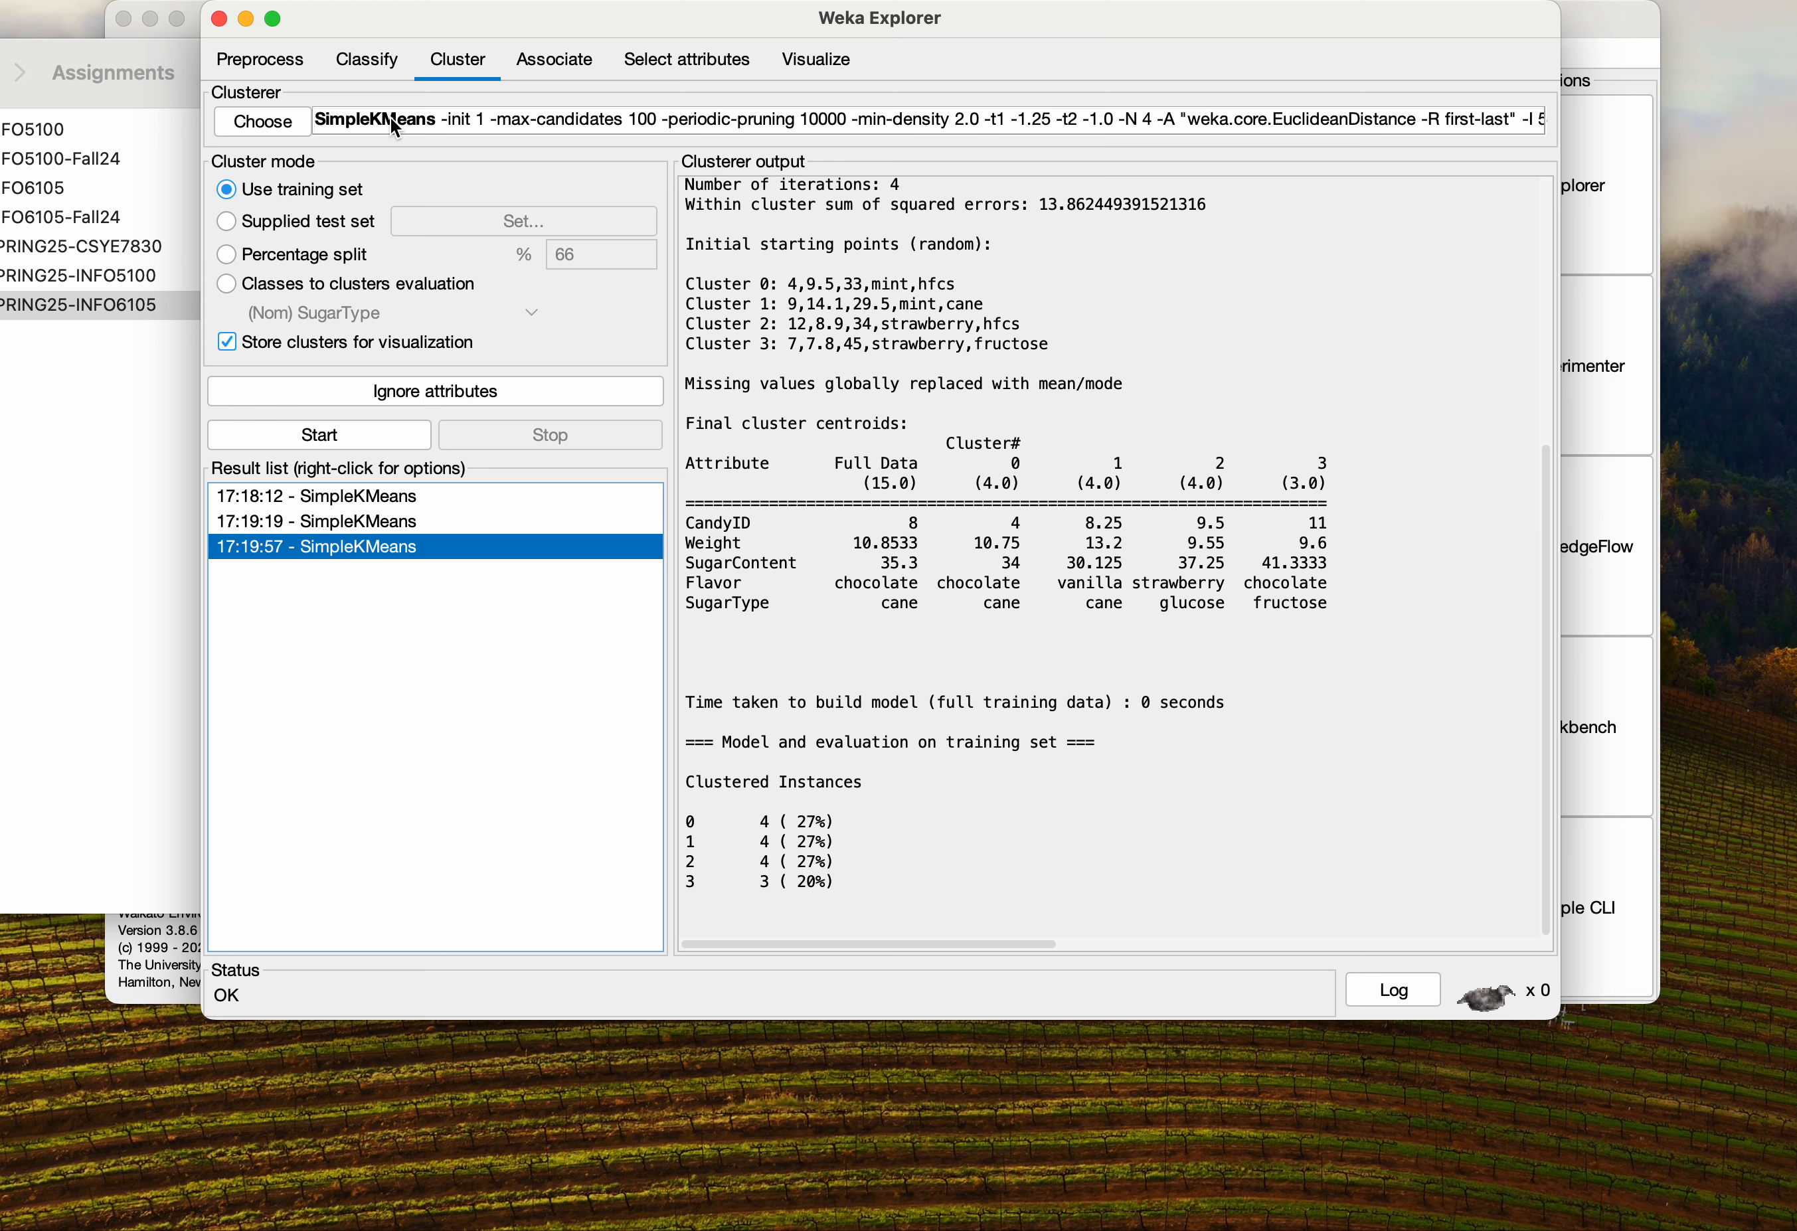
Set numClusters to 2 and run the k-means++ clustering
click(421, 117)
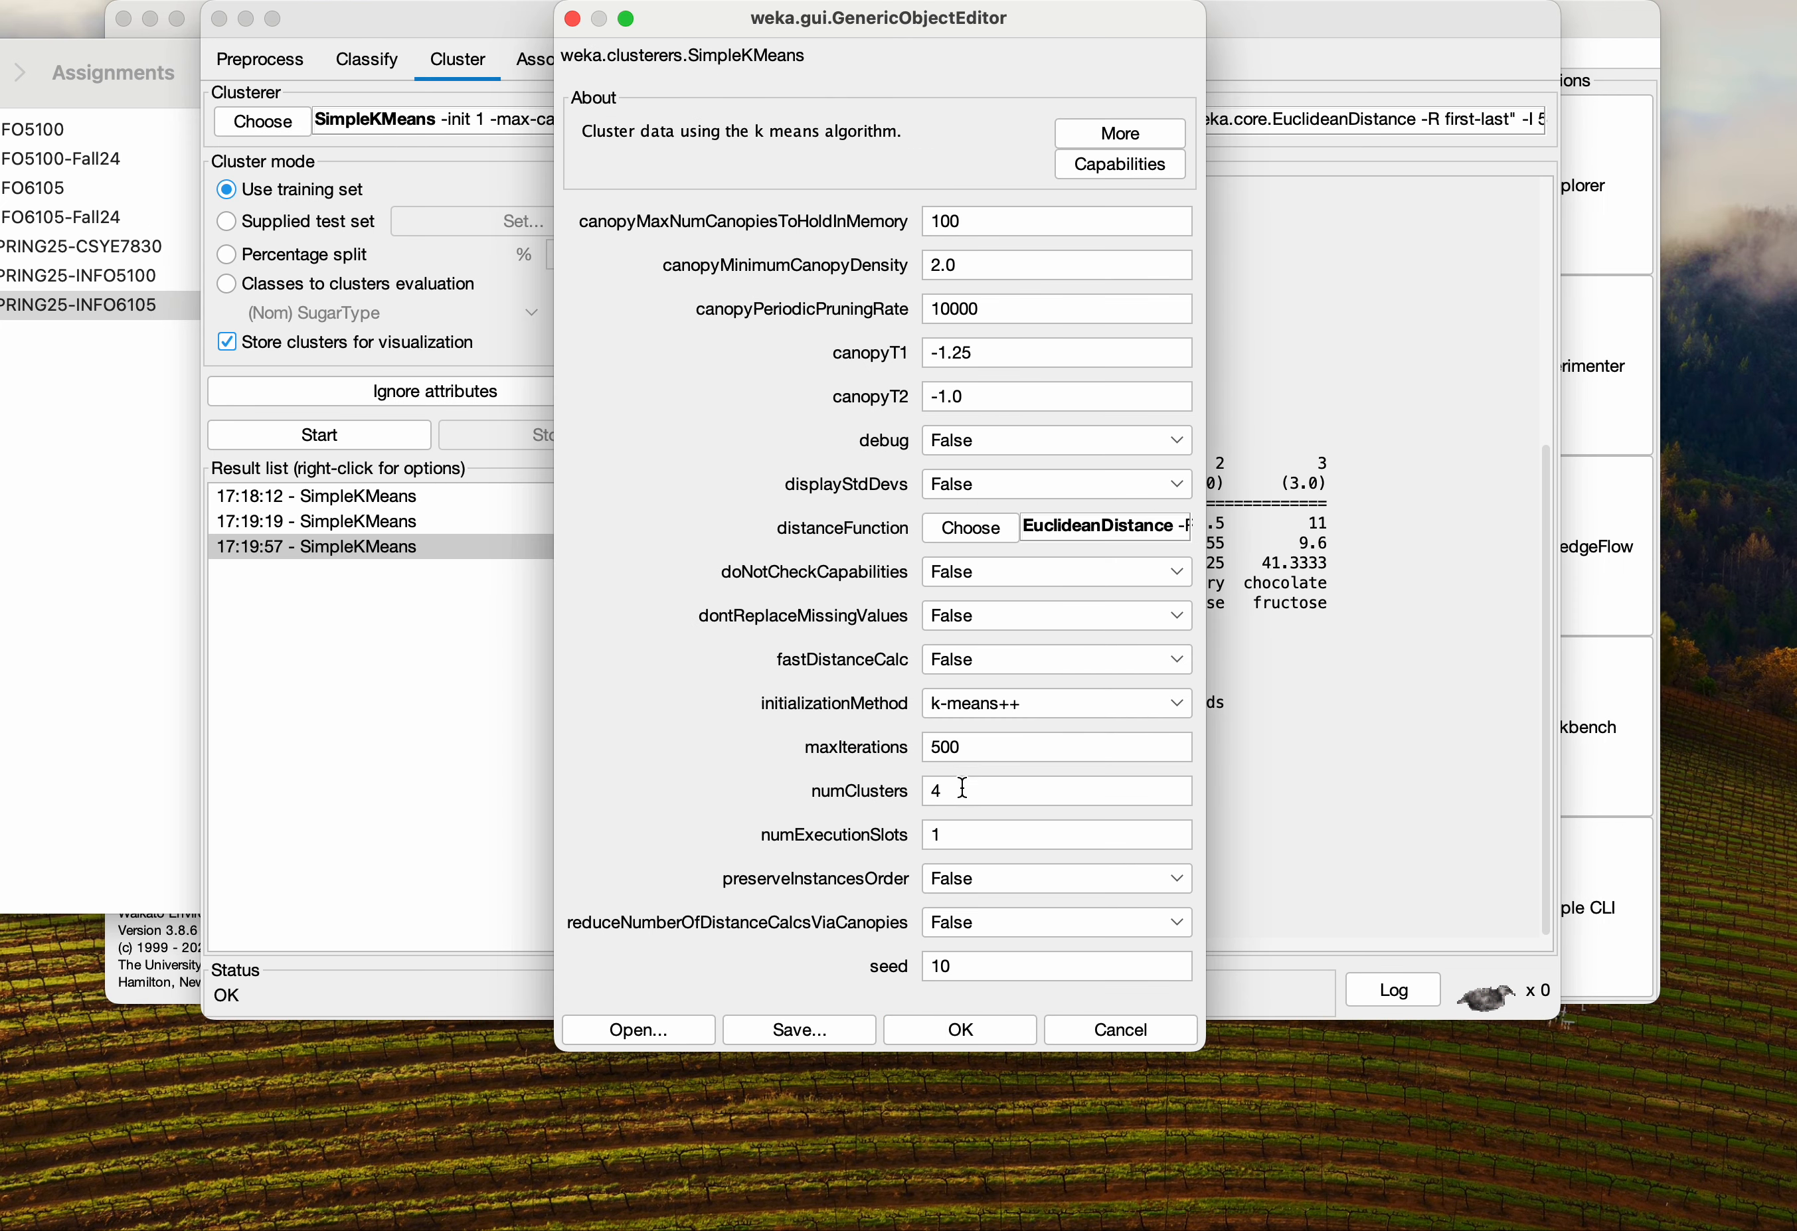
drag(964, 787, 915, 796)
text(2)
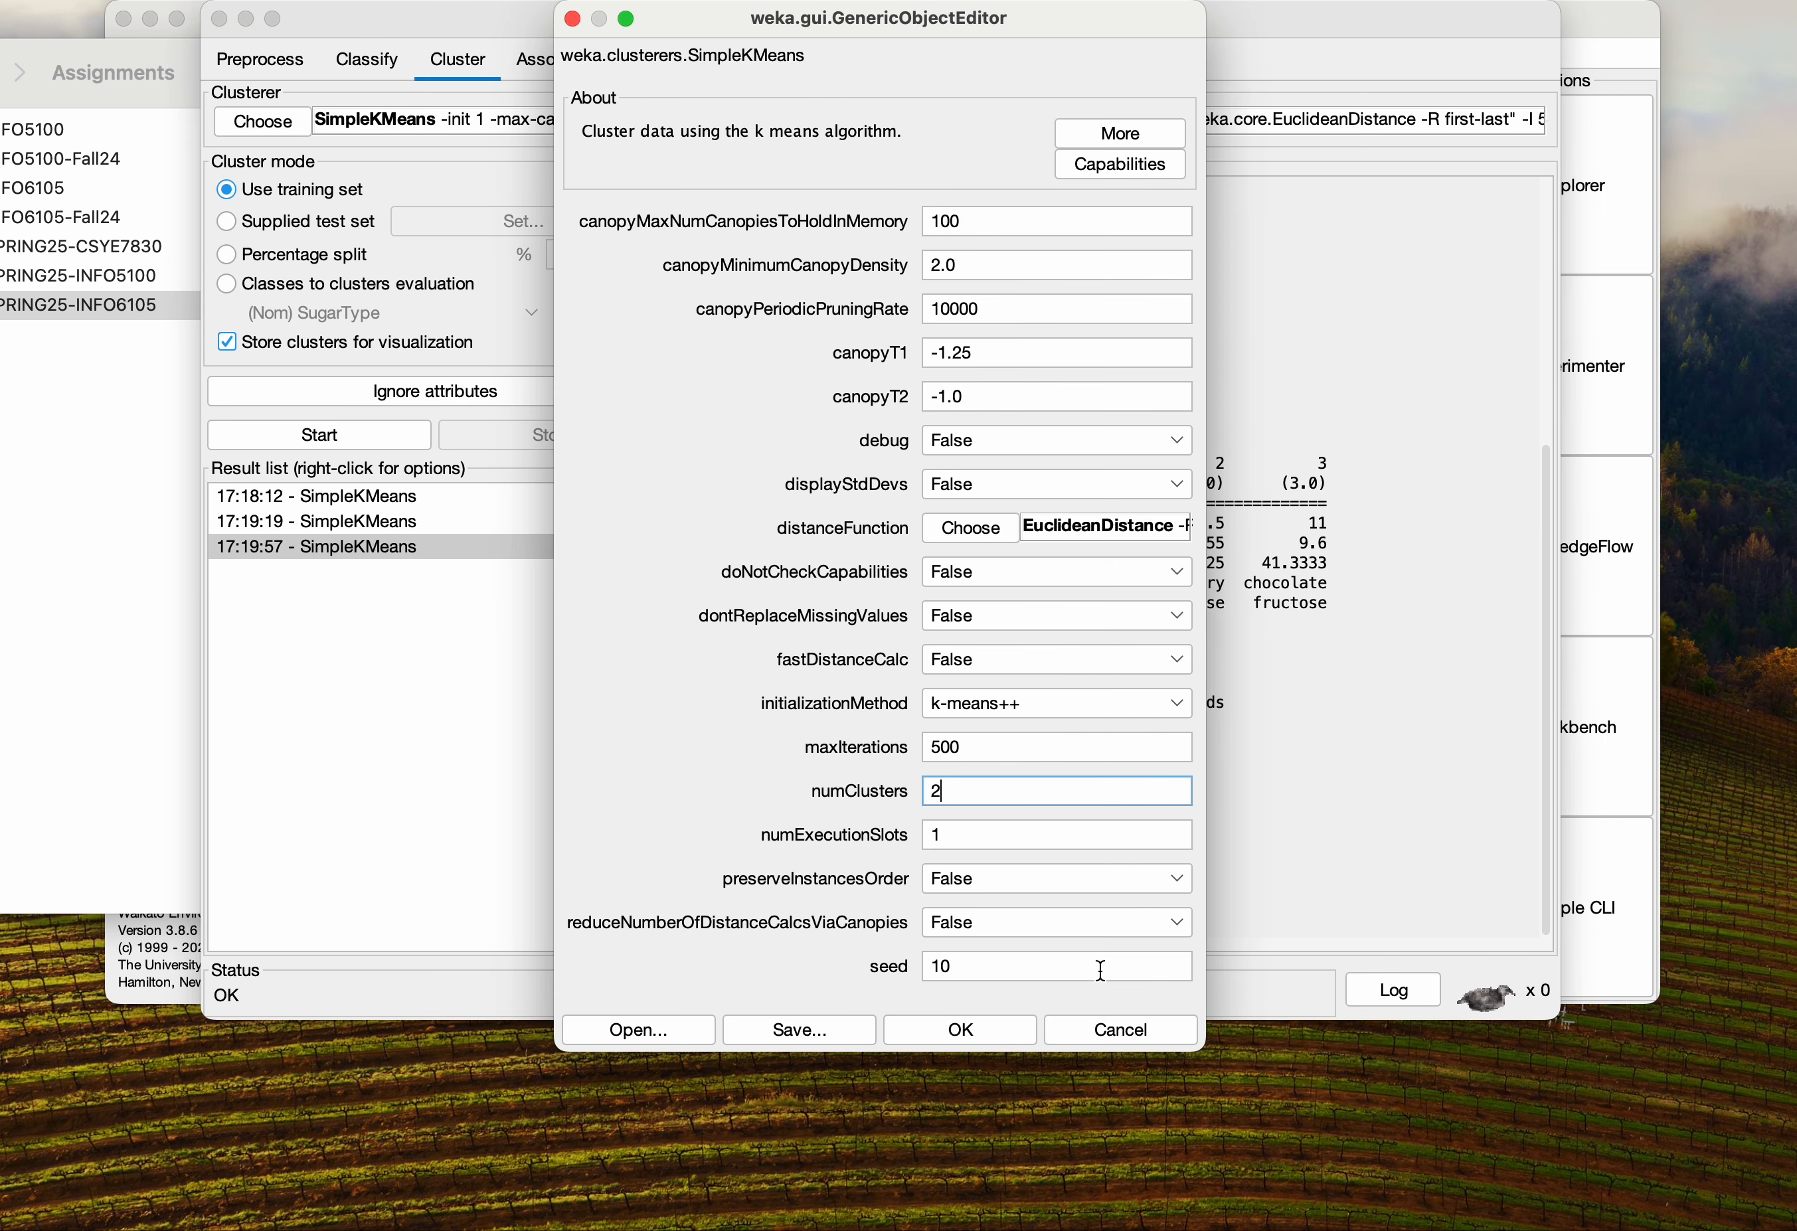
click(995, 1024)
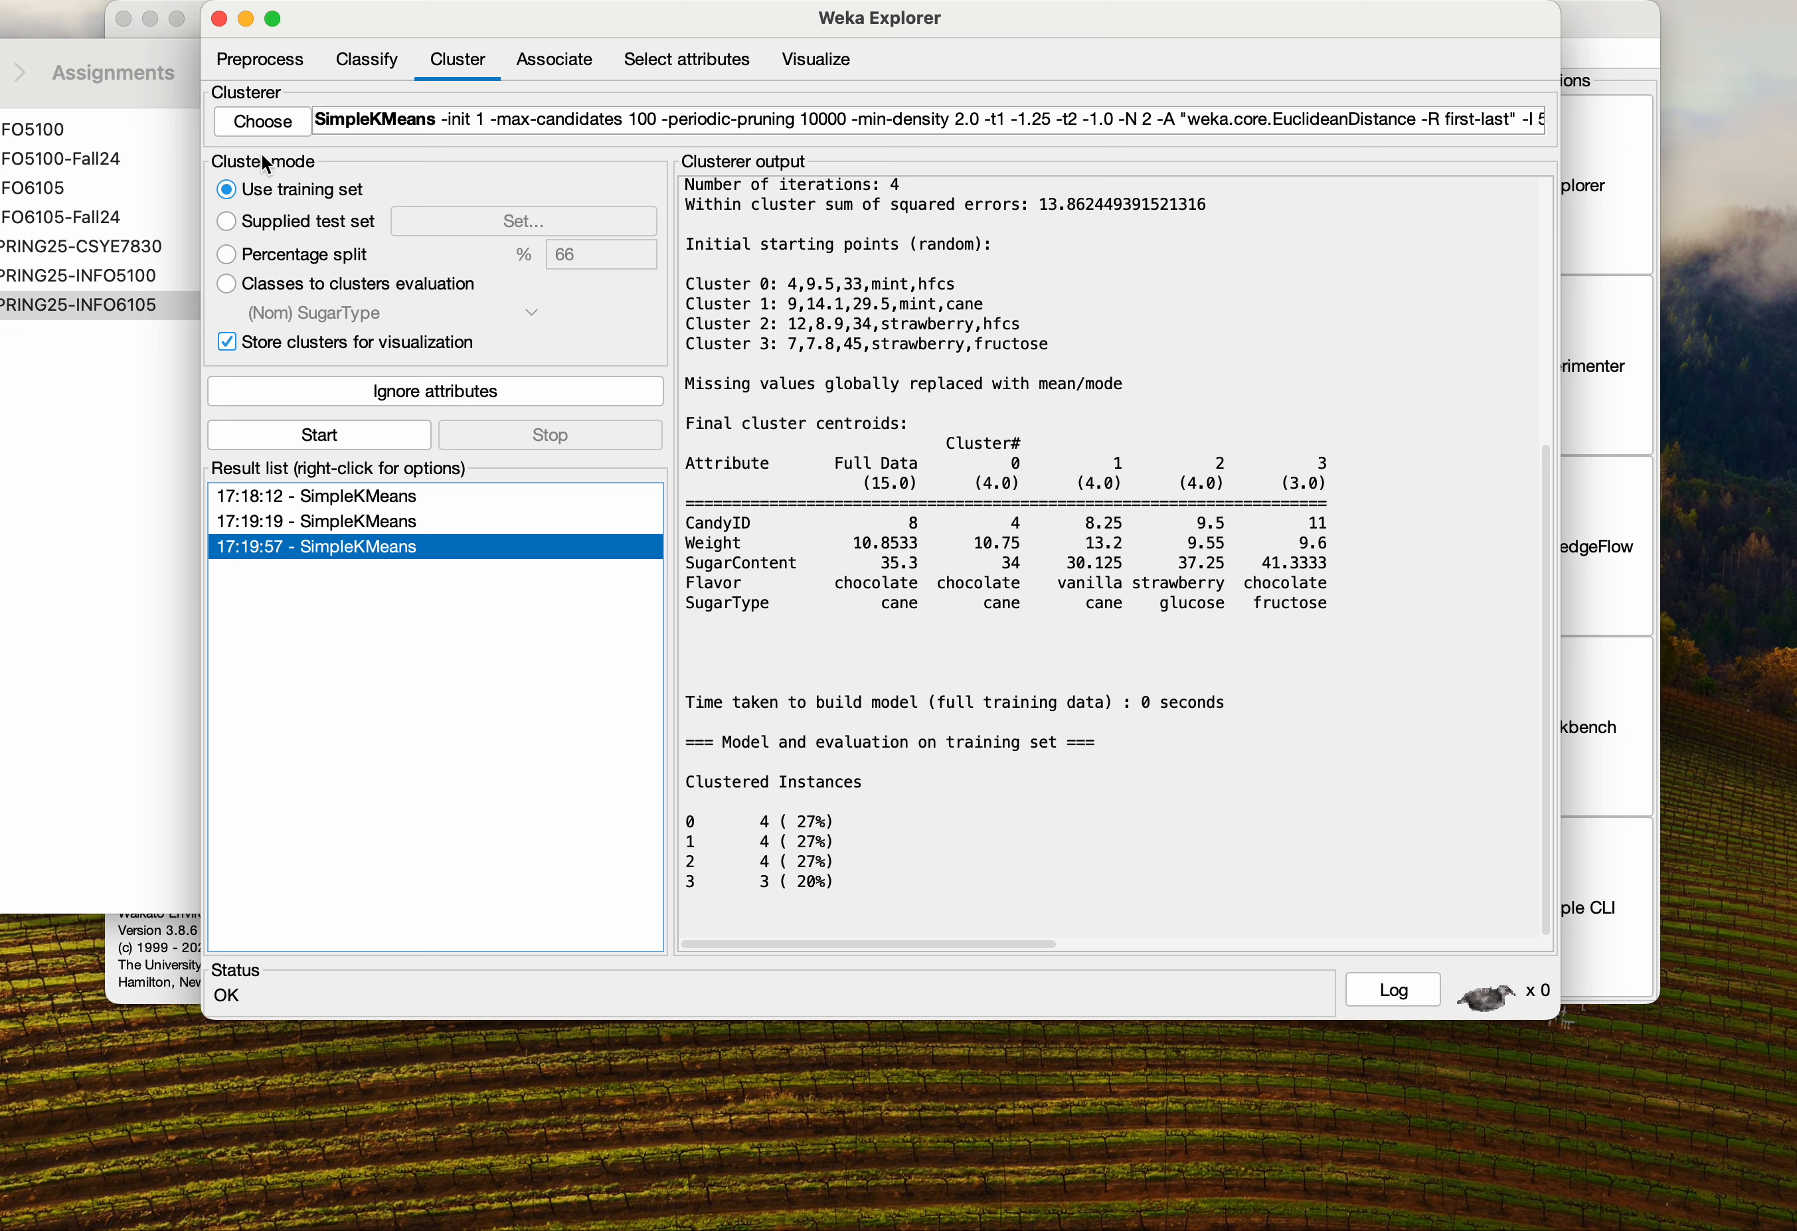
click(319, 435)
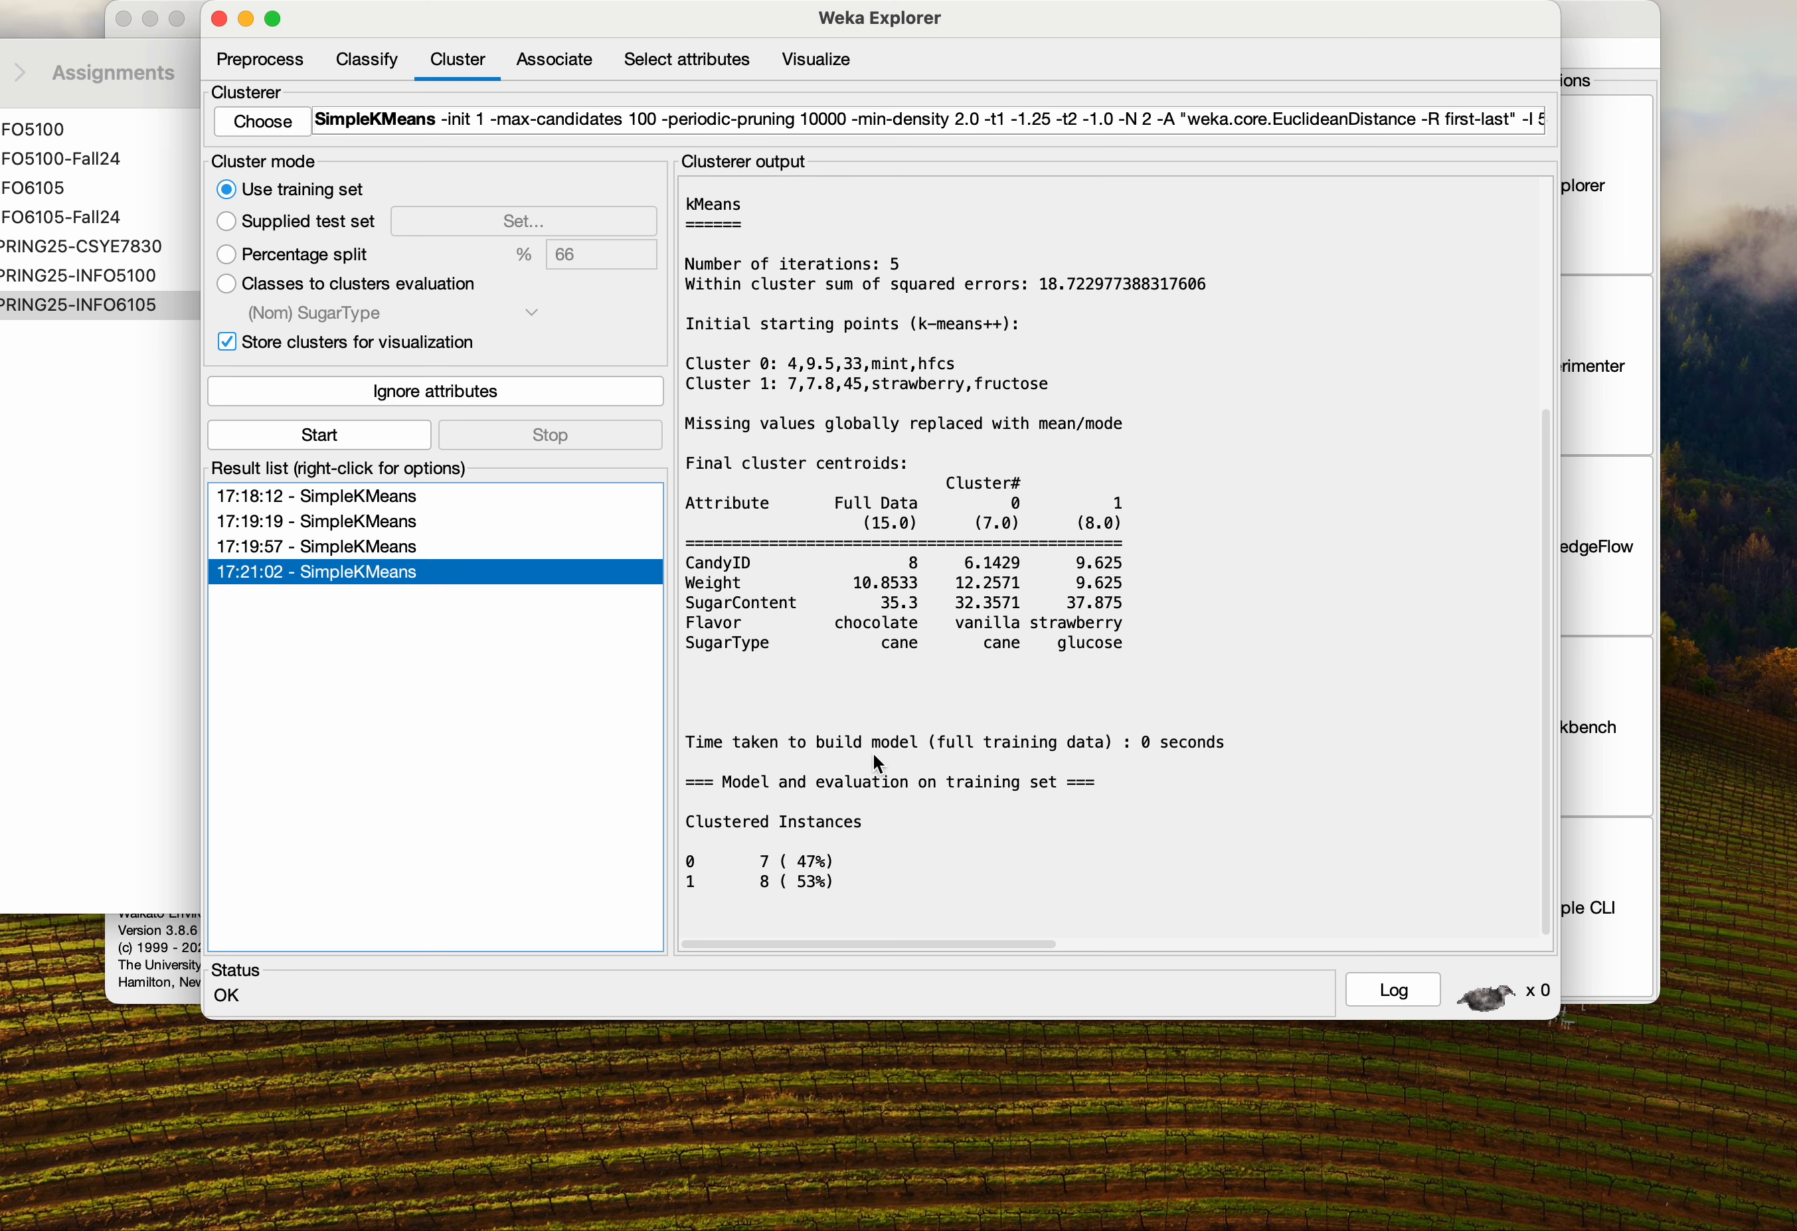
Review the two-cluster clustered instances and visualize their cluster assignments, then close the plot
drag(848, 885, 702, 862)
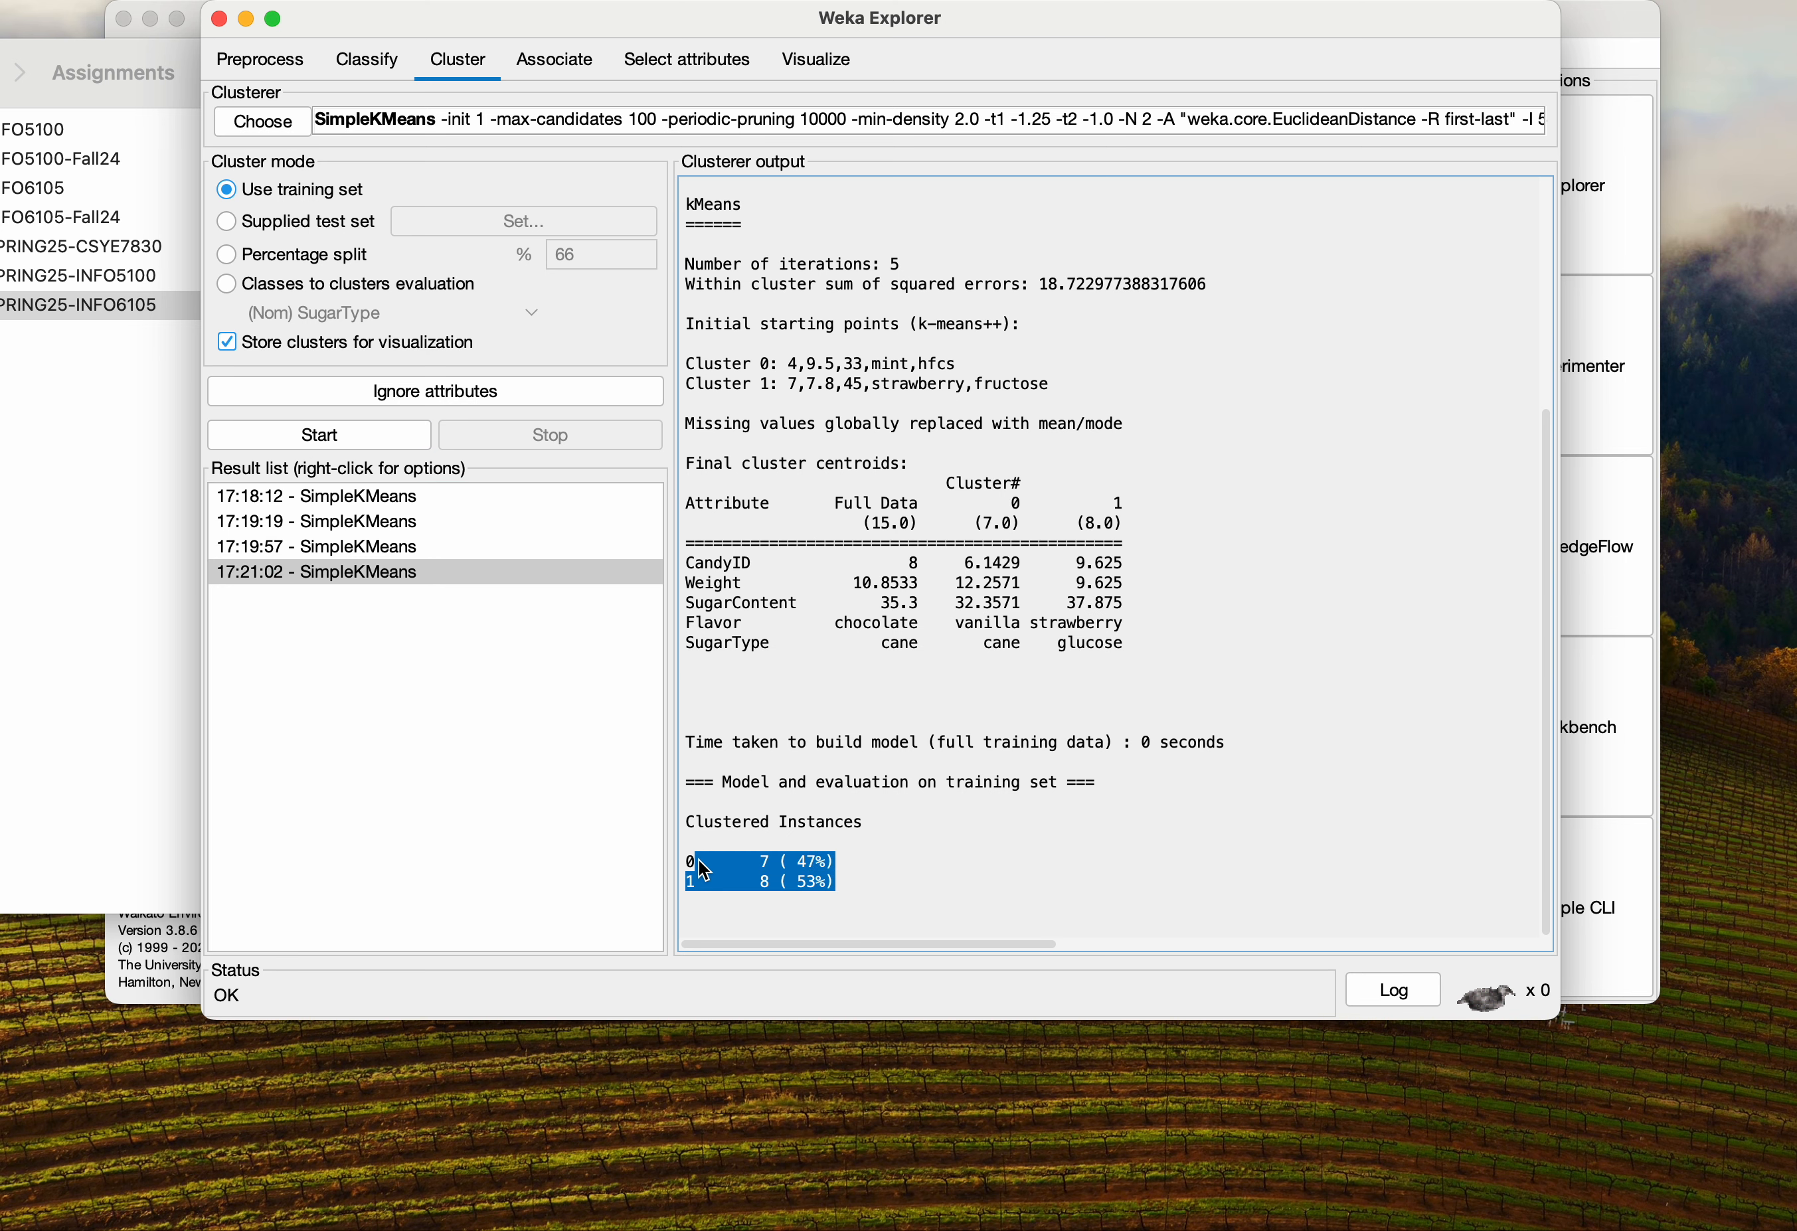
click(978, 876)
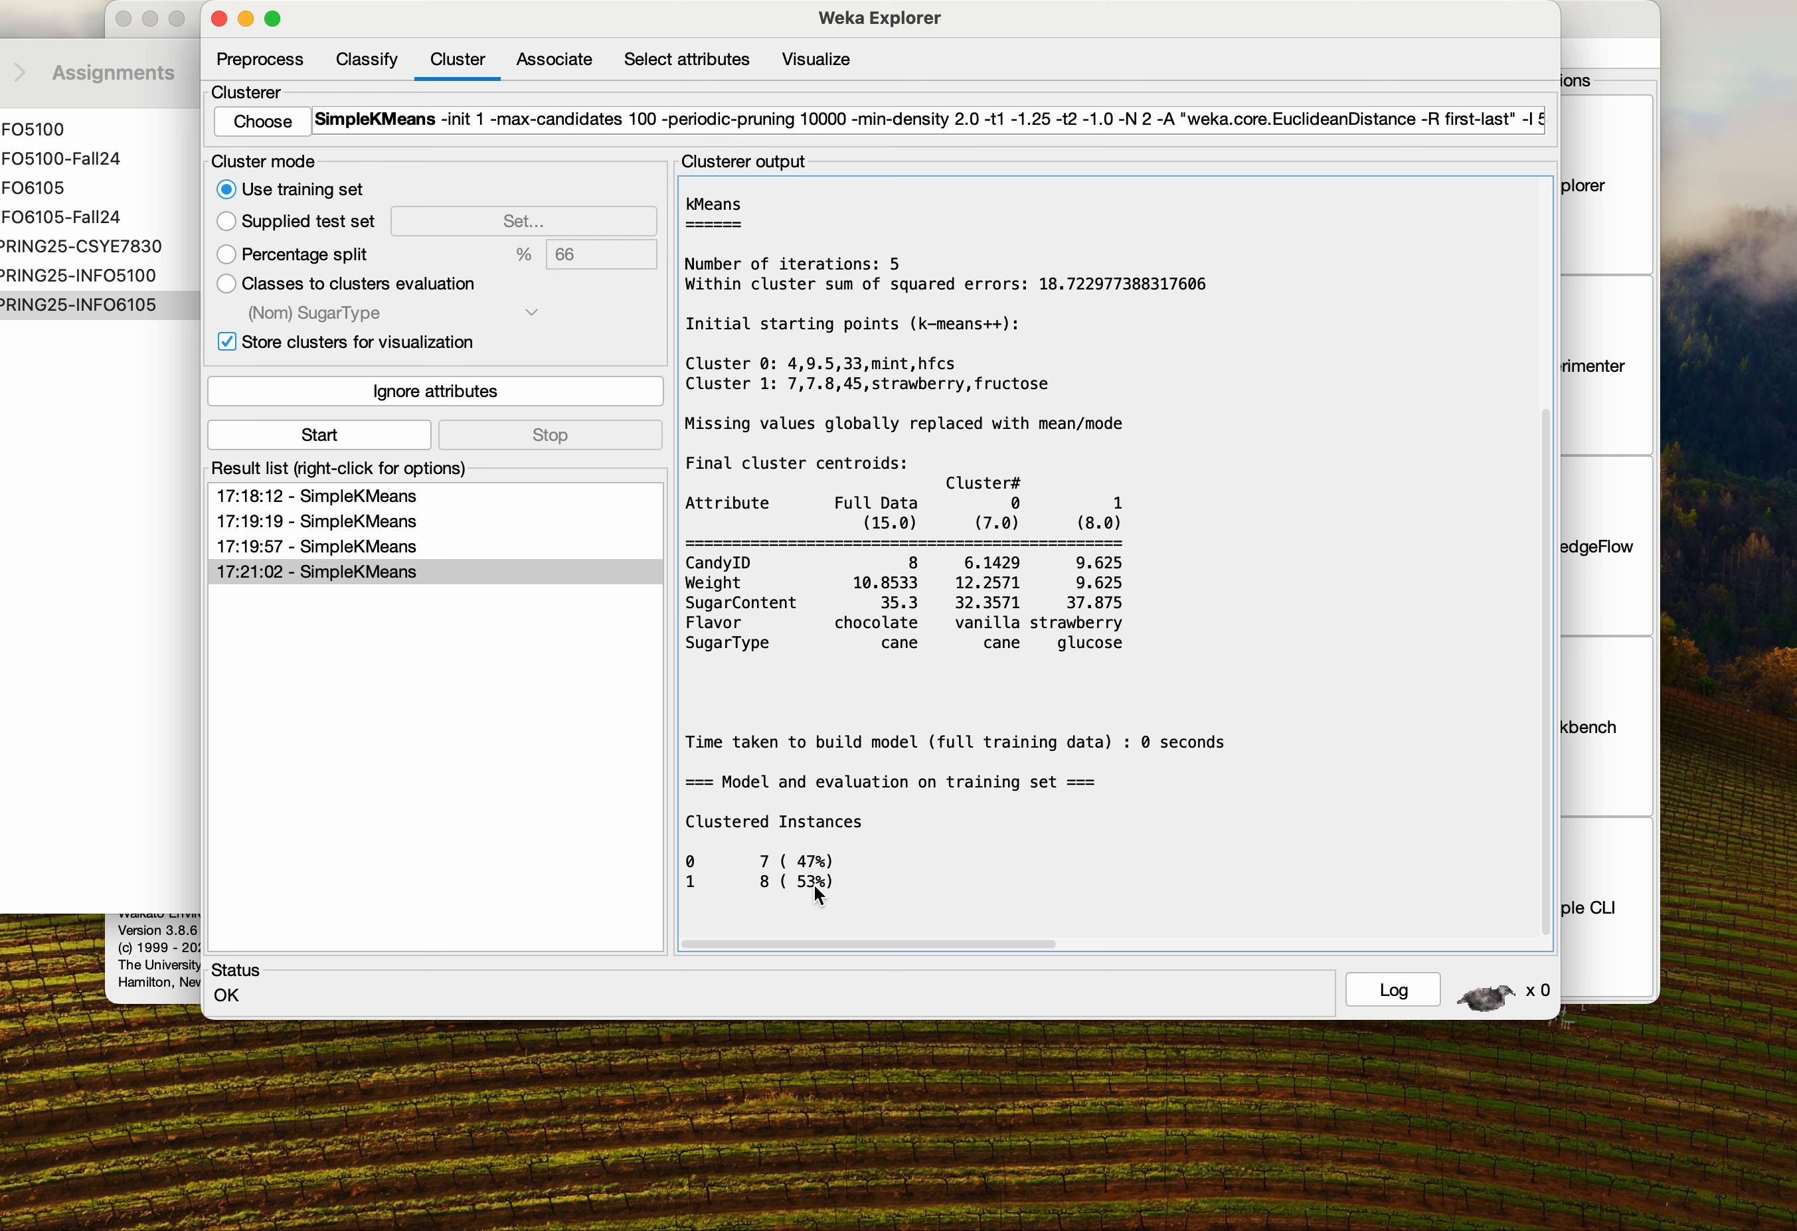
drag(838, 884, 688, 861)
click(850, 872)
right_click(350, 575)
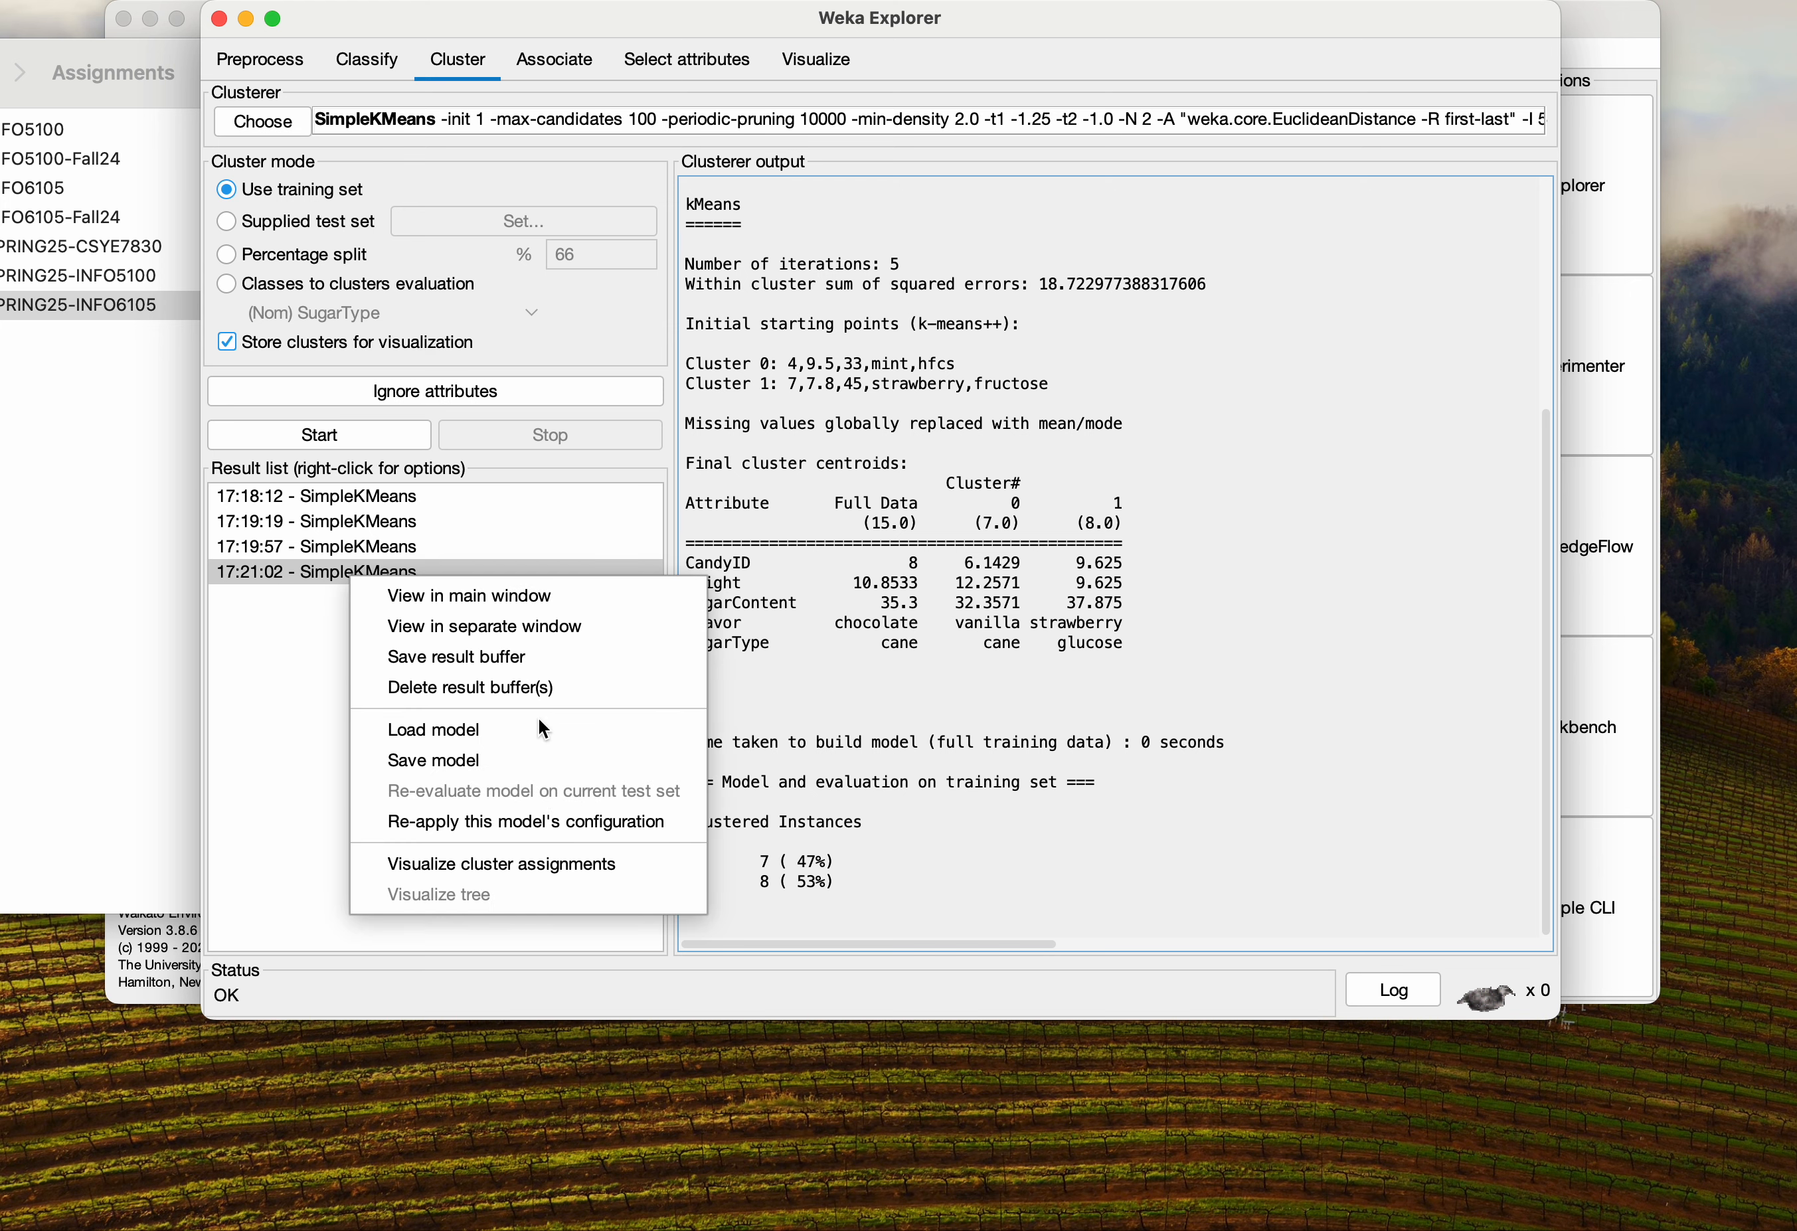
click(547, 868)
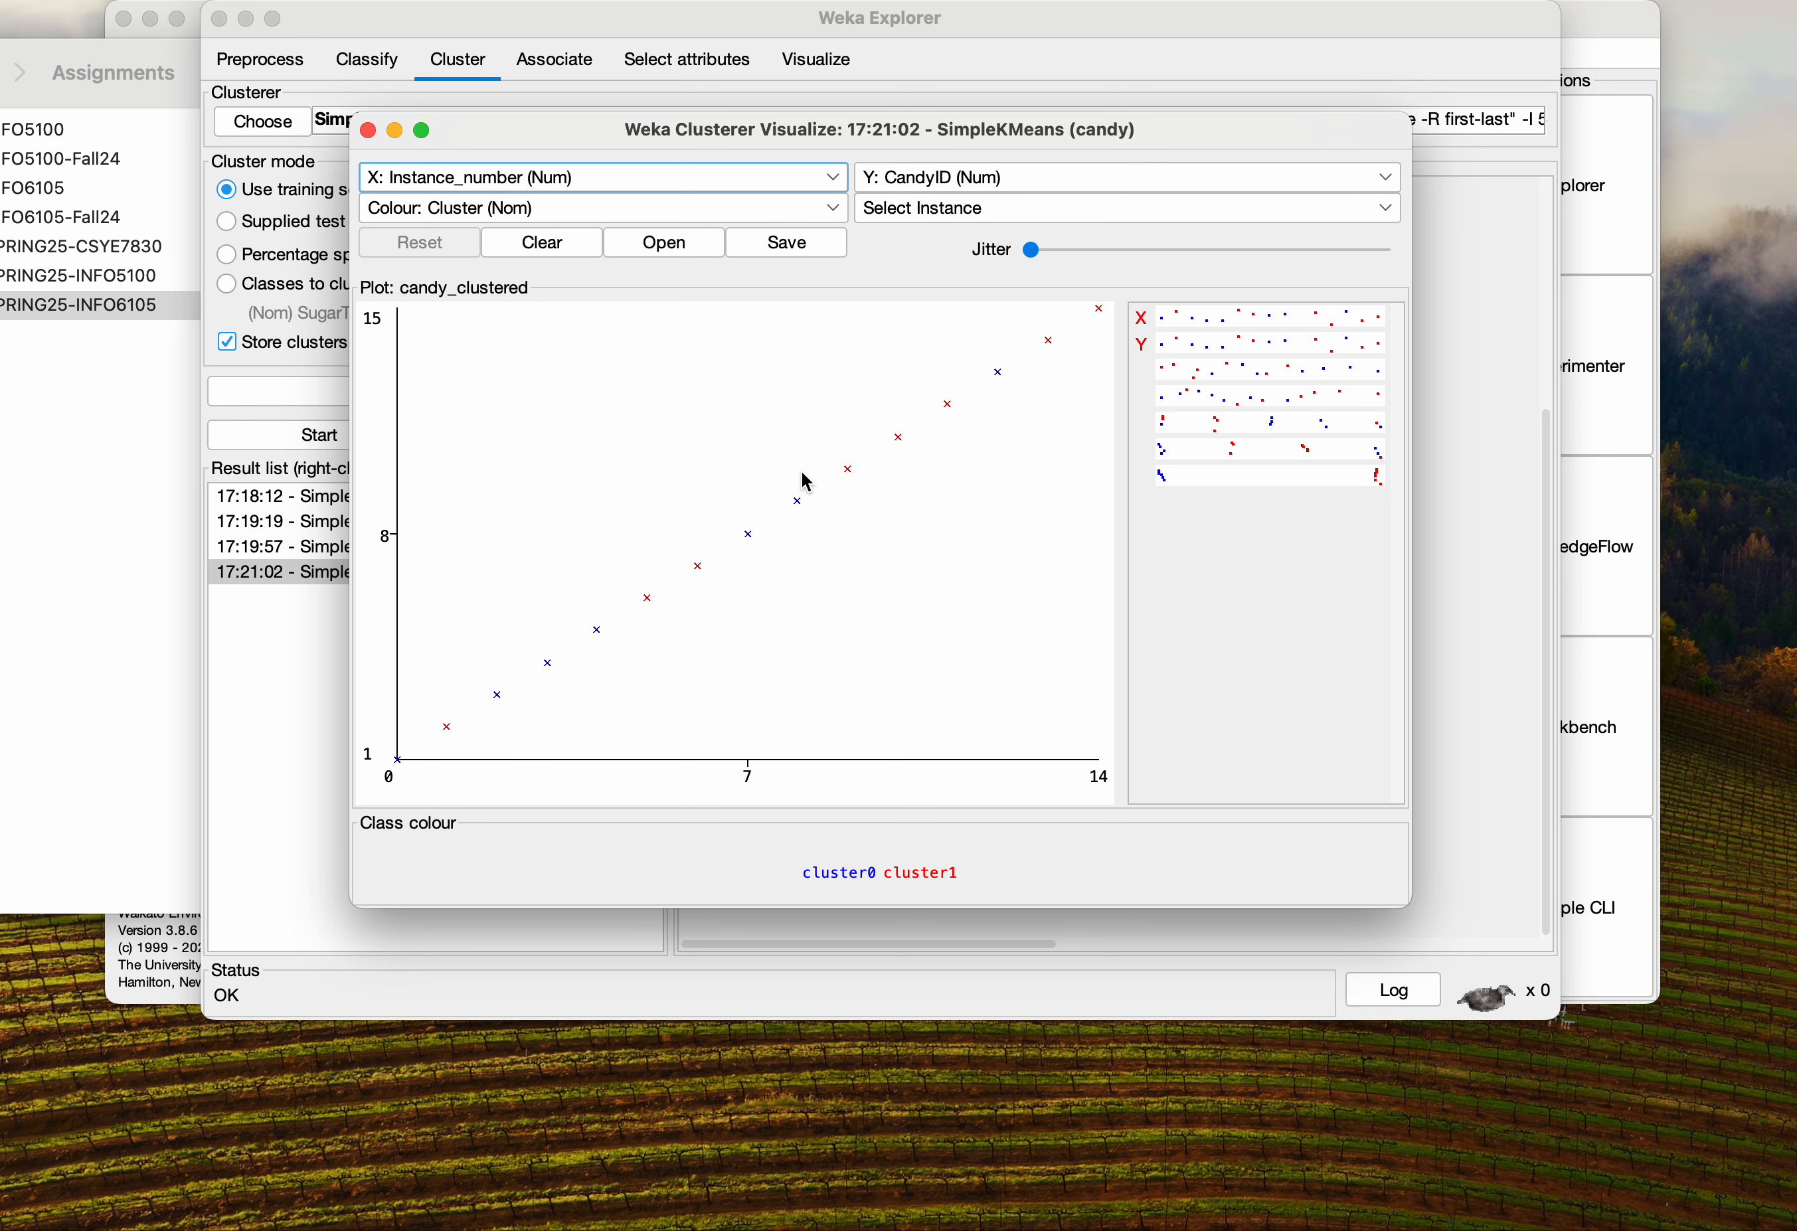
click(367, 130)
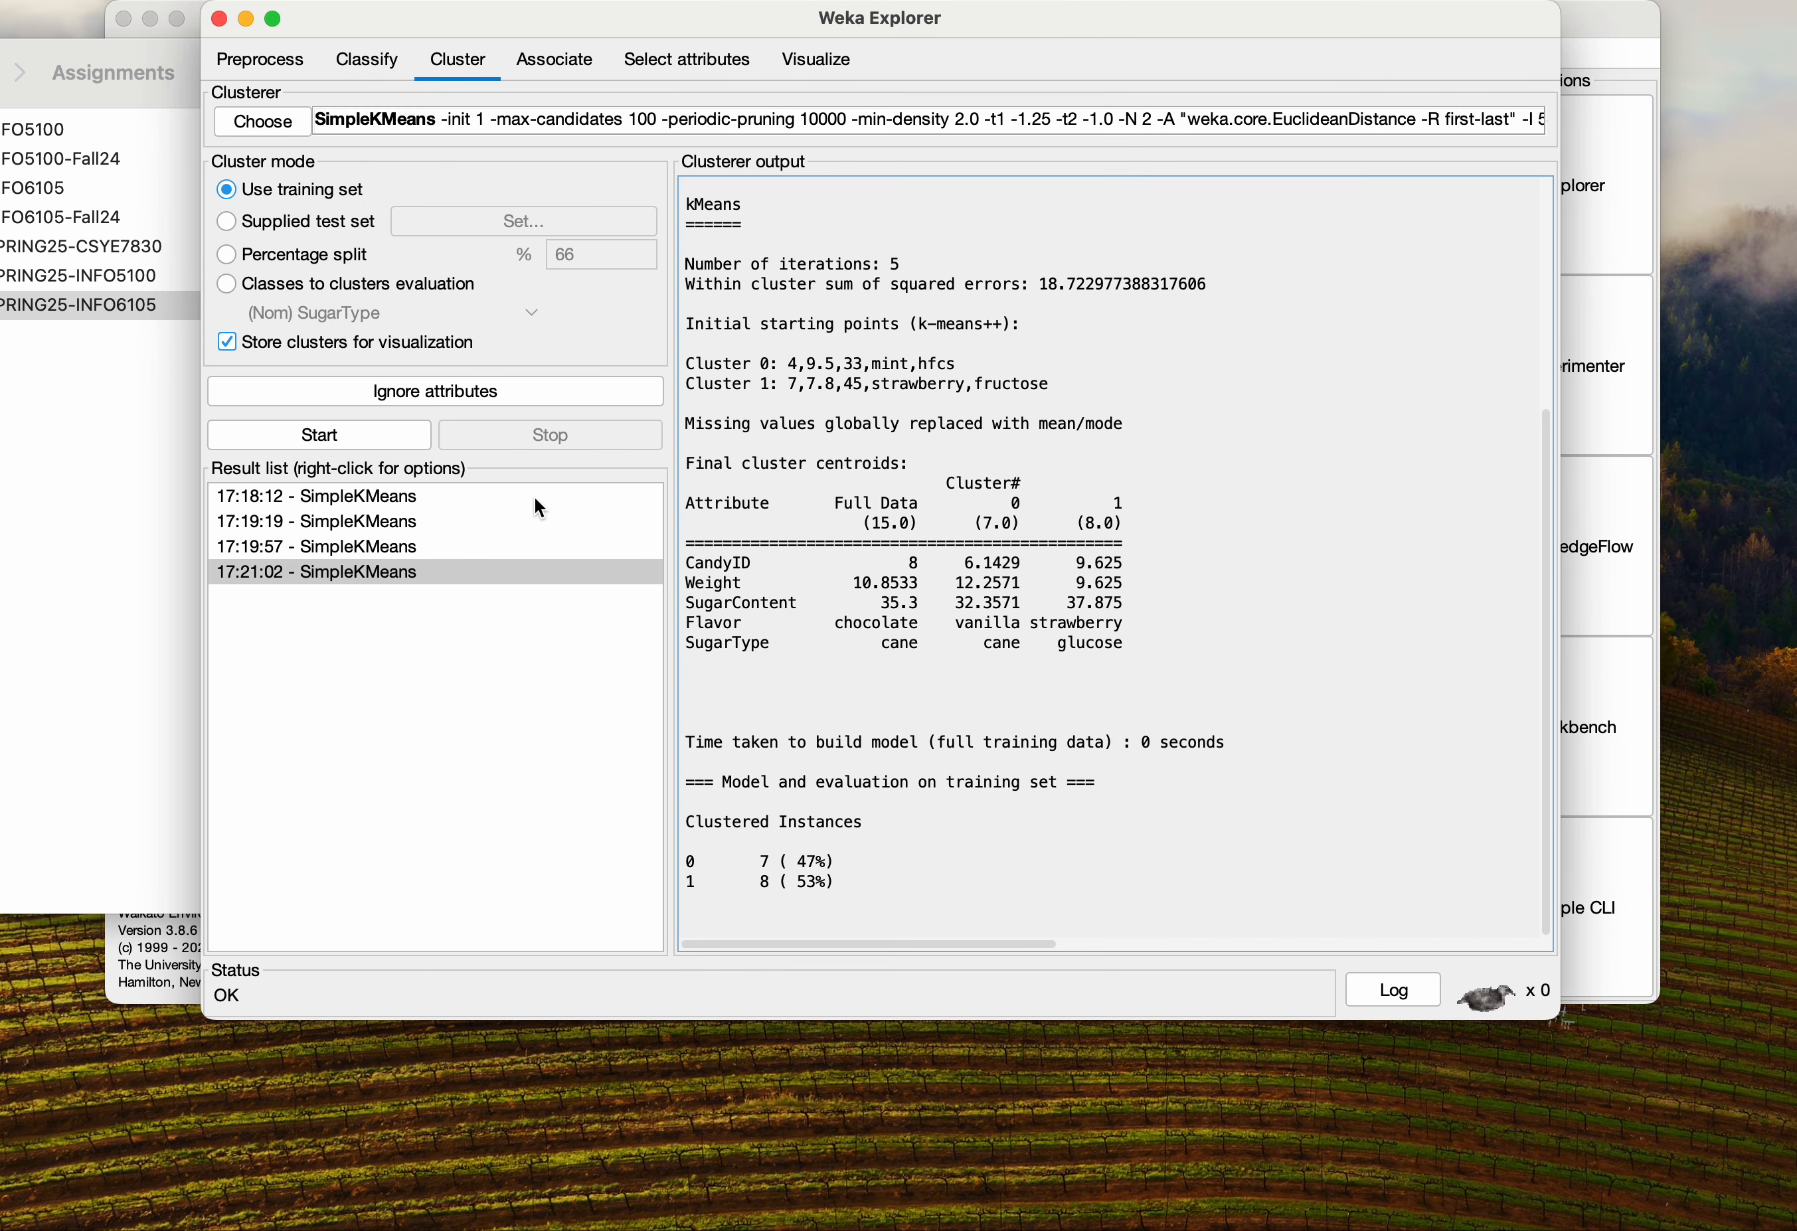
Set numClusters to 3 keeping k-means++ initialization and run the clustering again
click(496, 119)
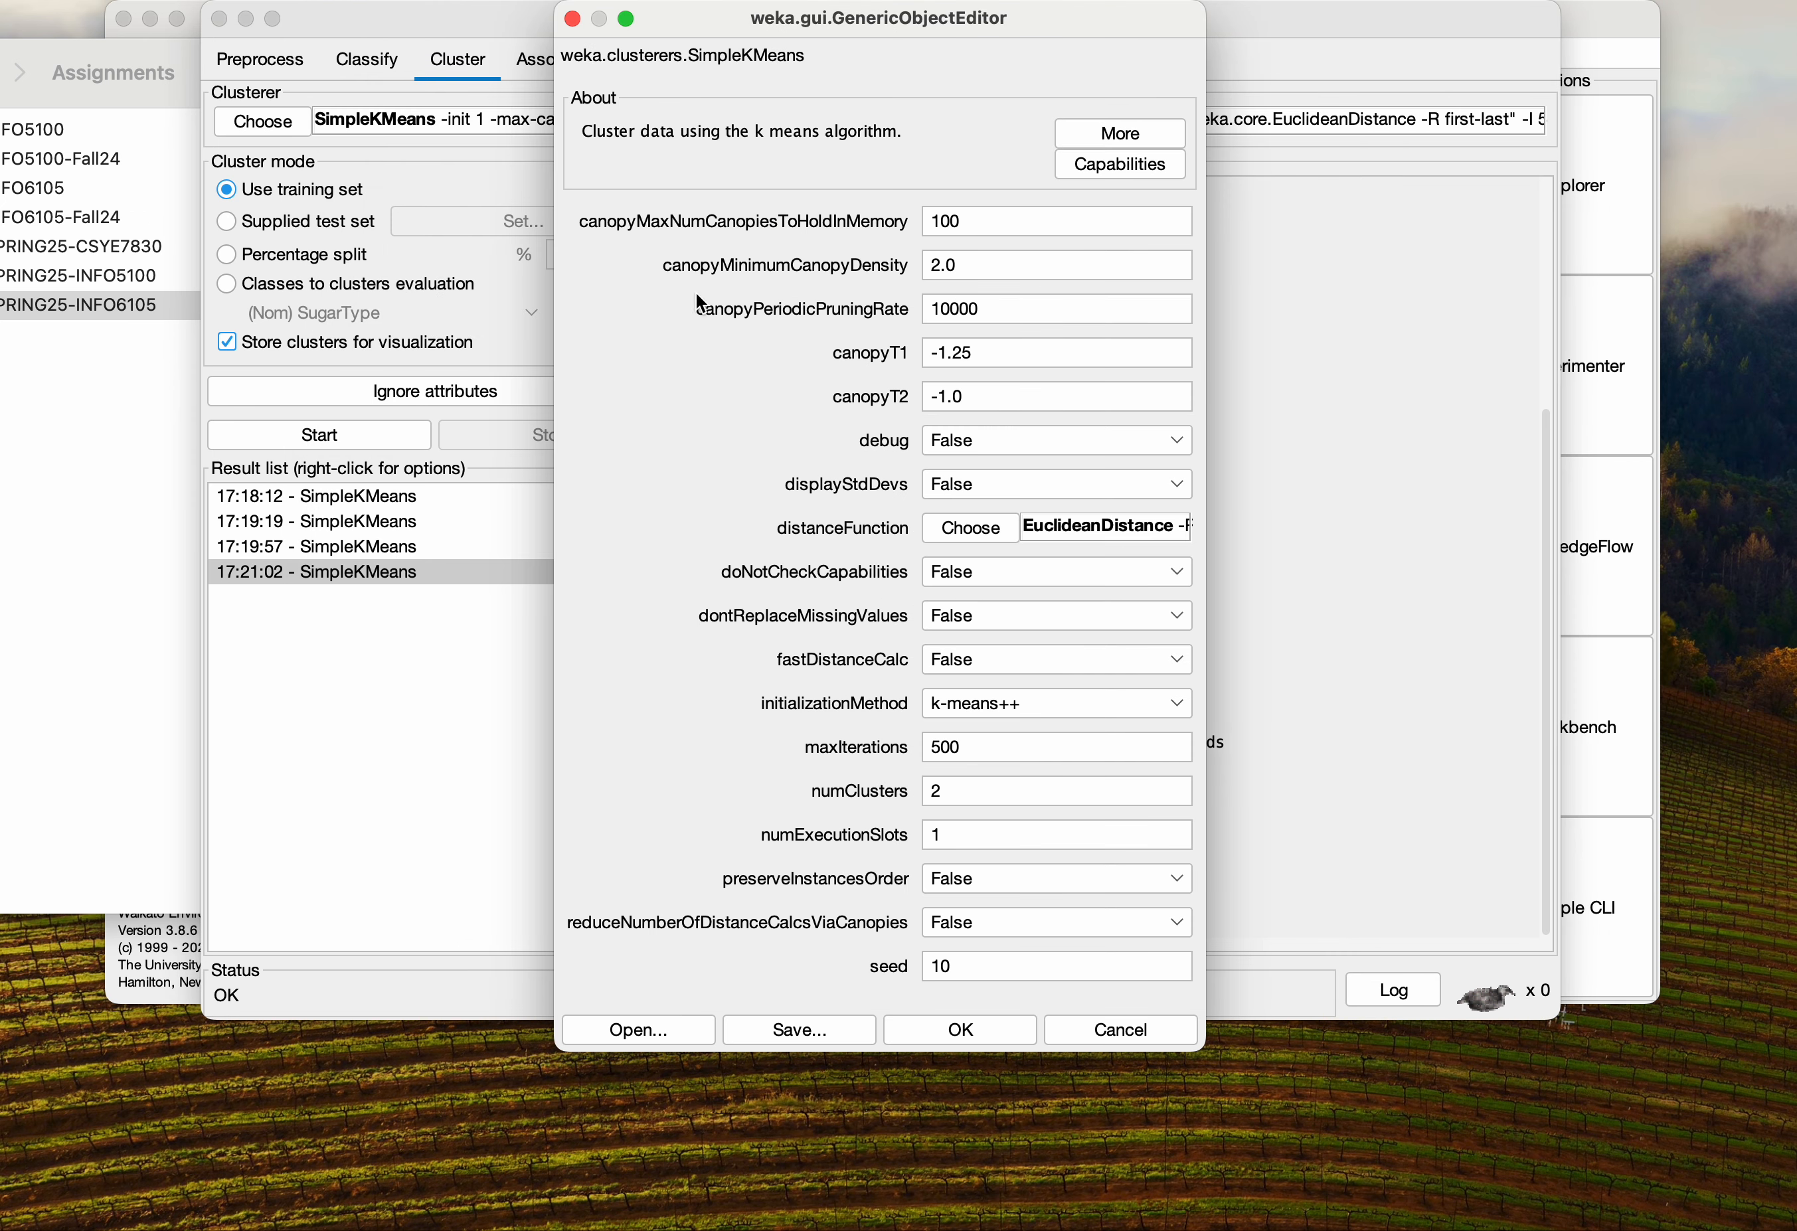
click(1178, 708)
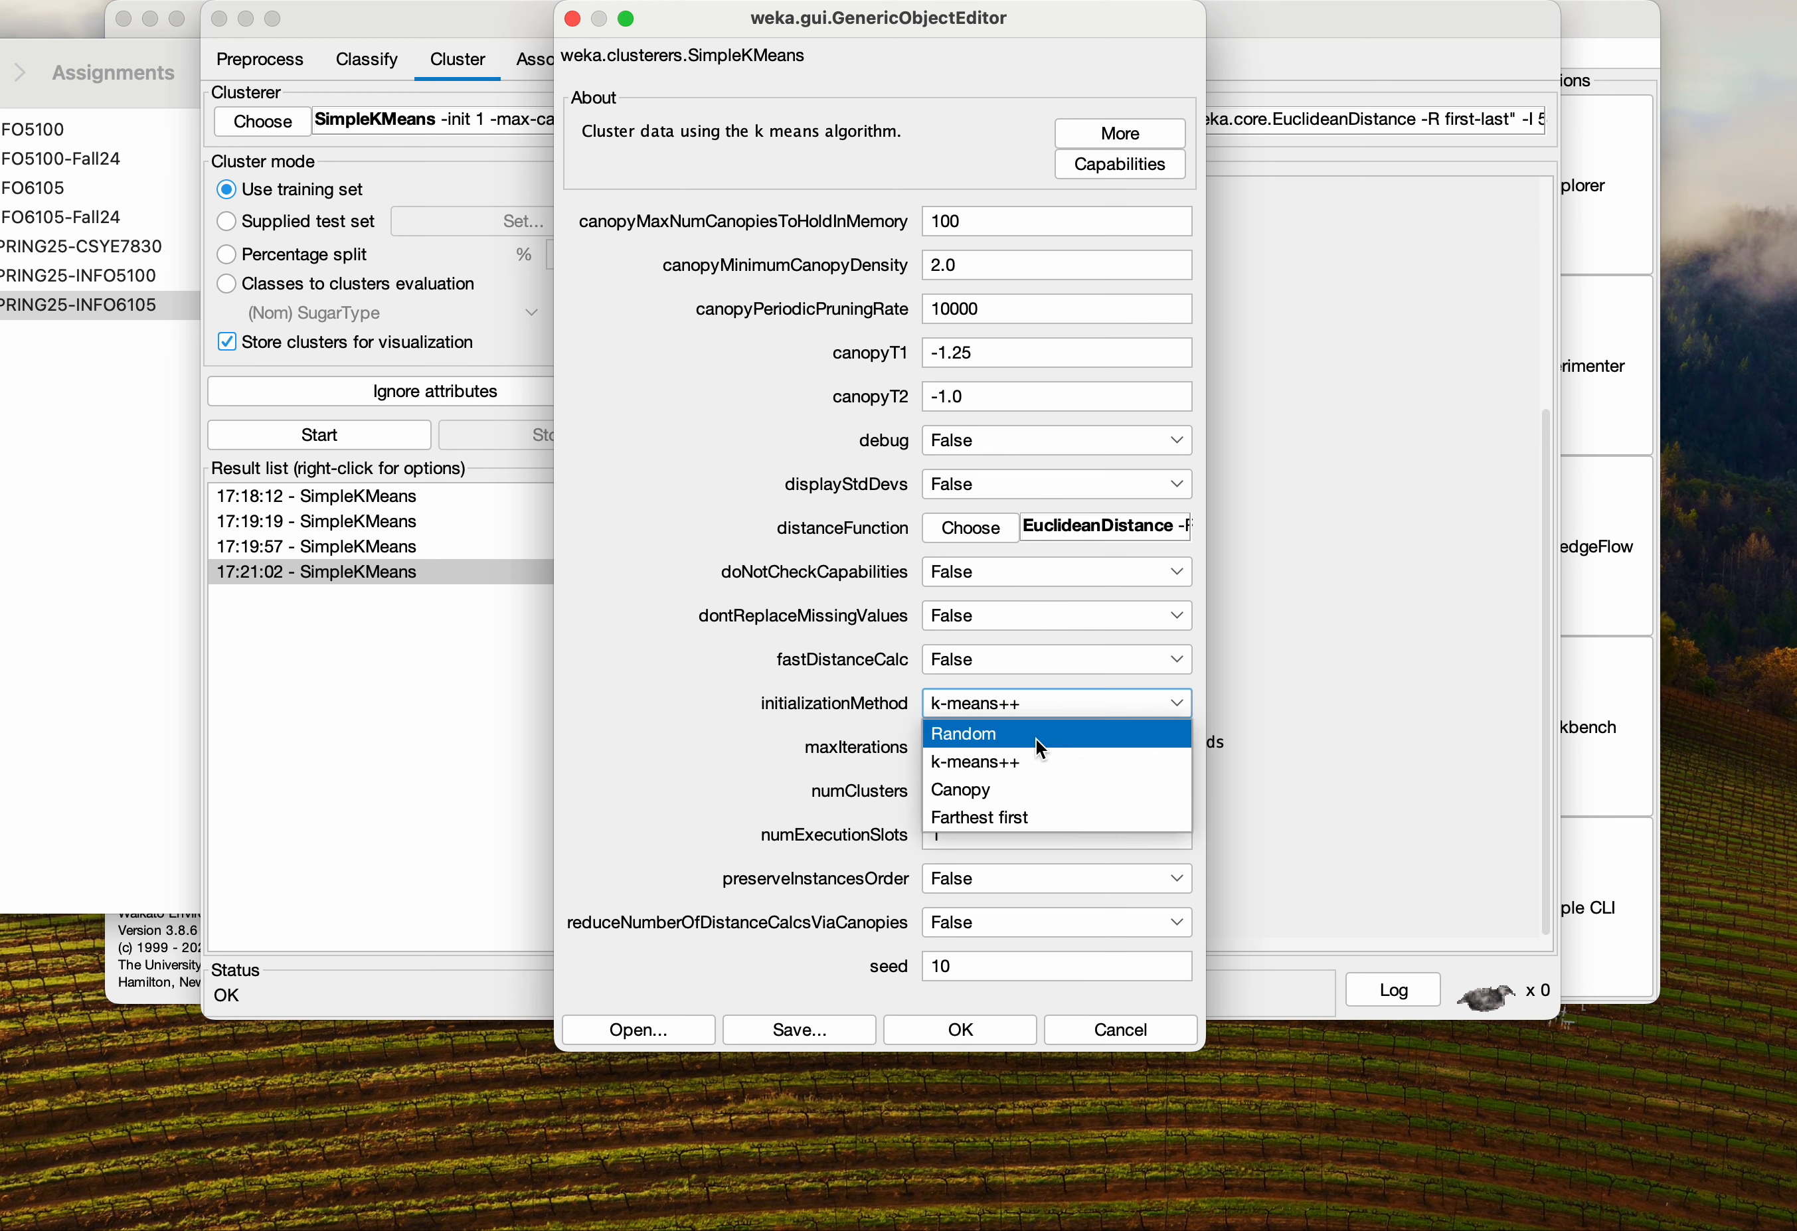
click(697, 699)
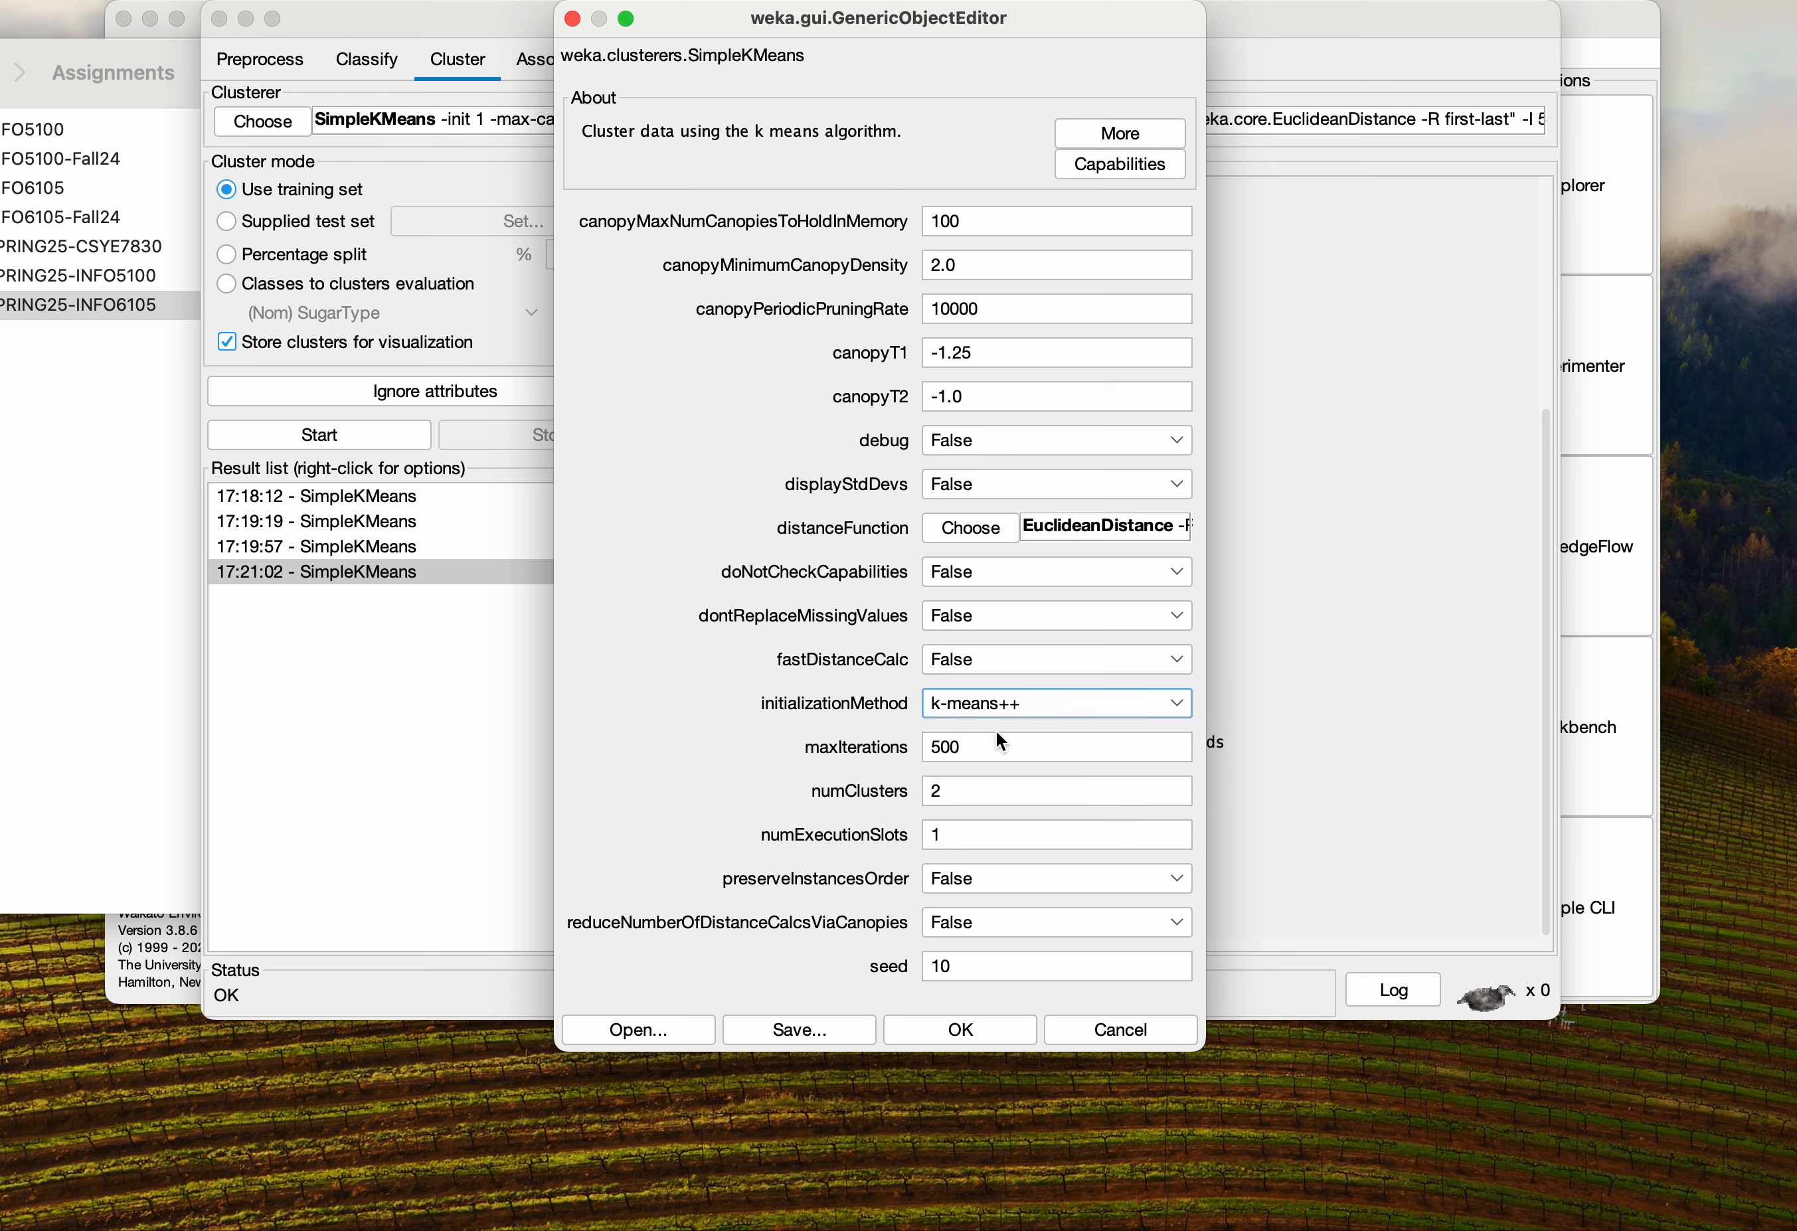
click(968, 788)
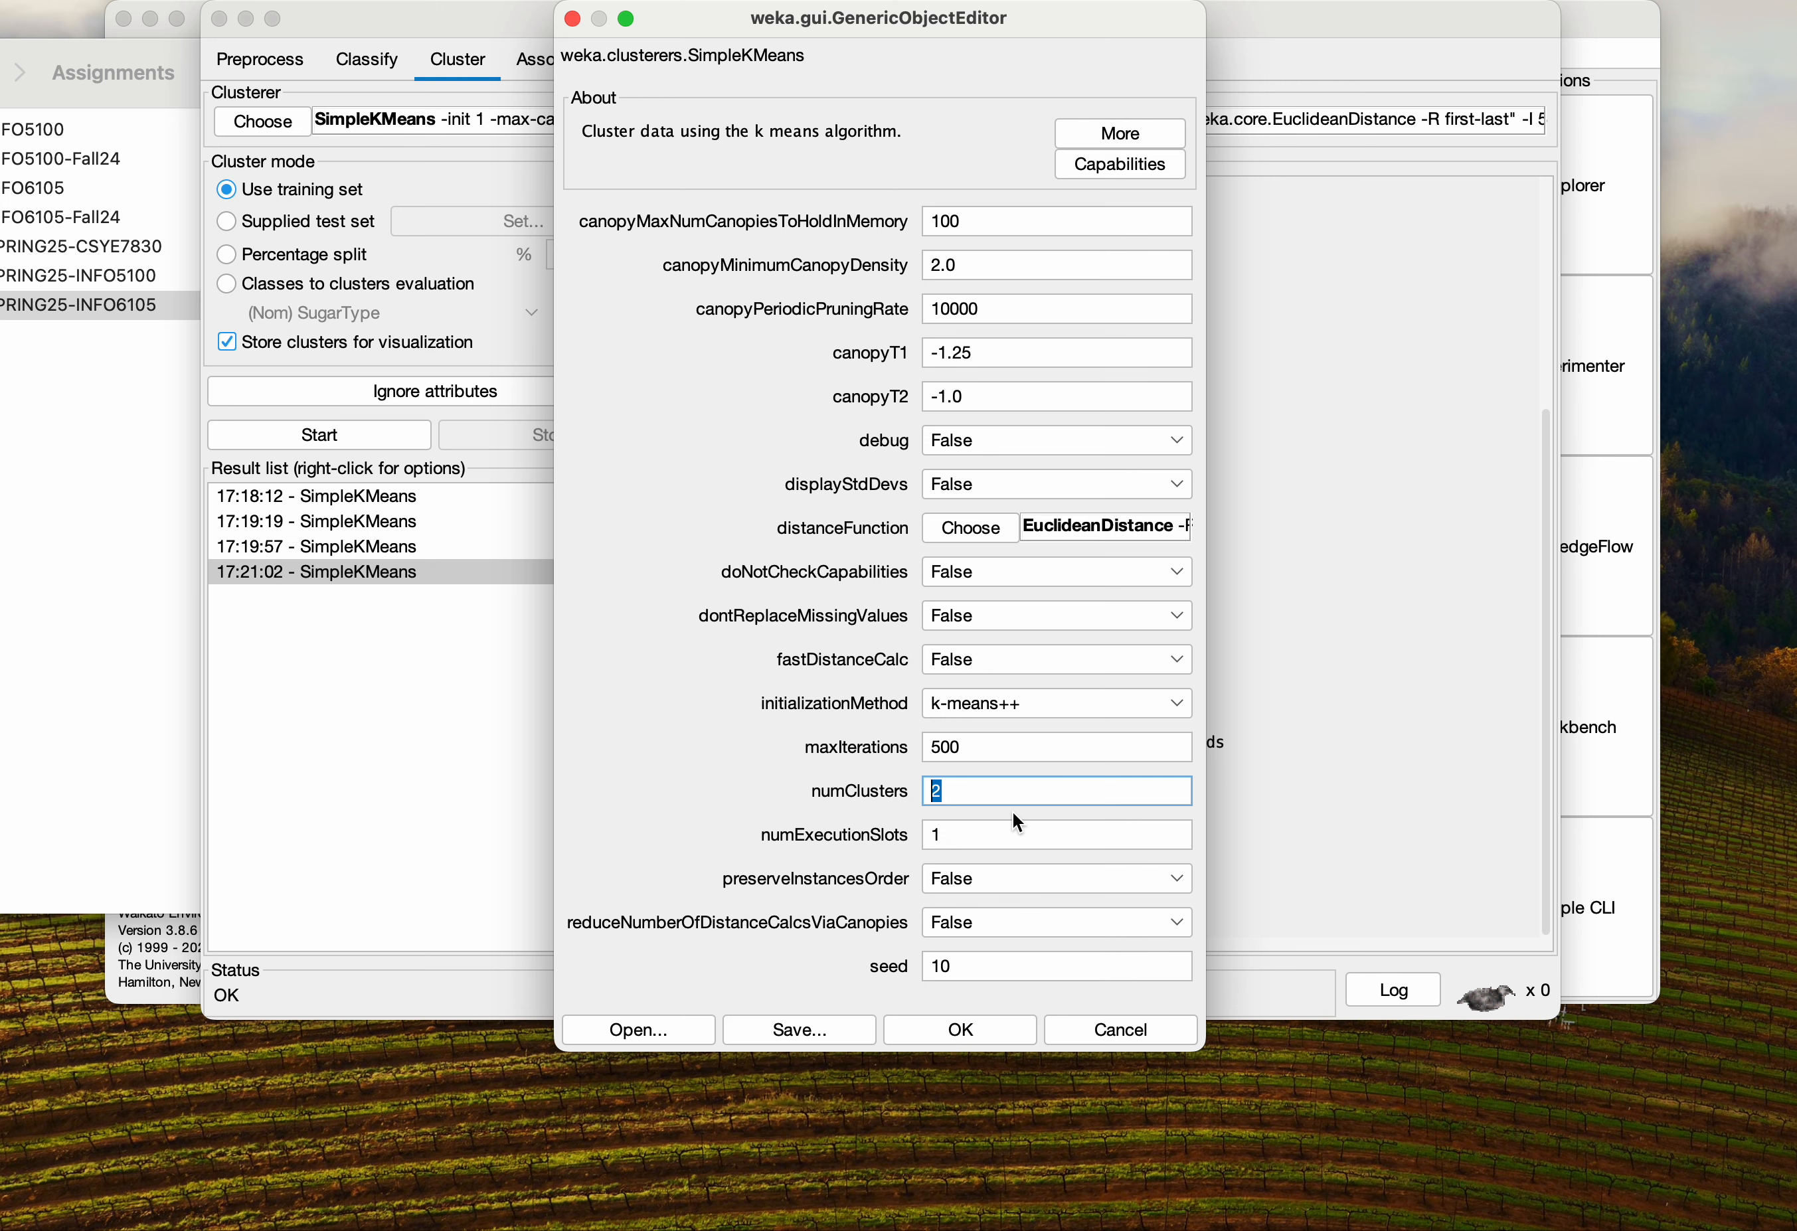
text(3)
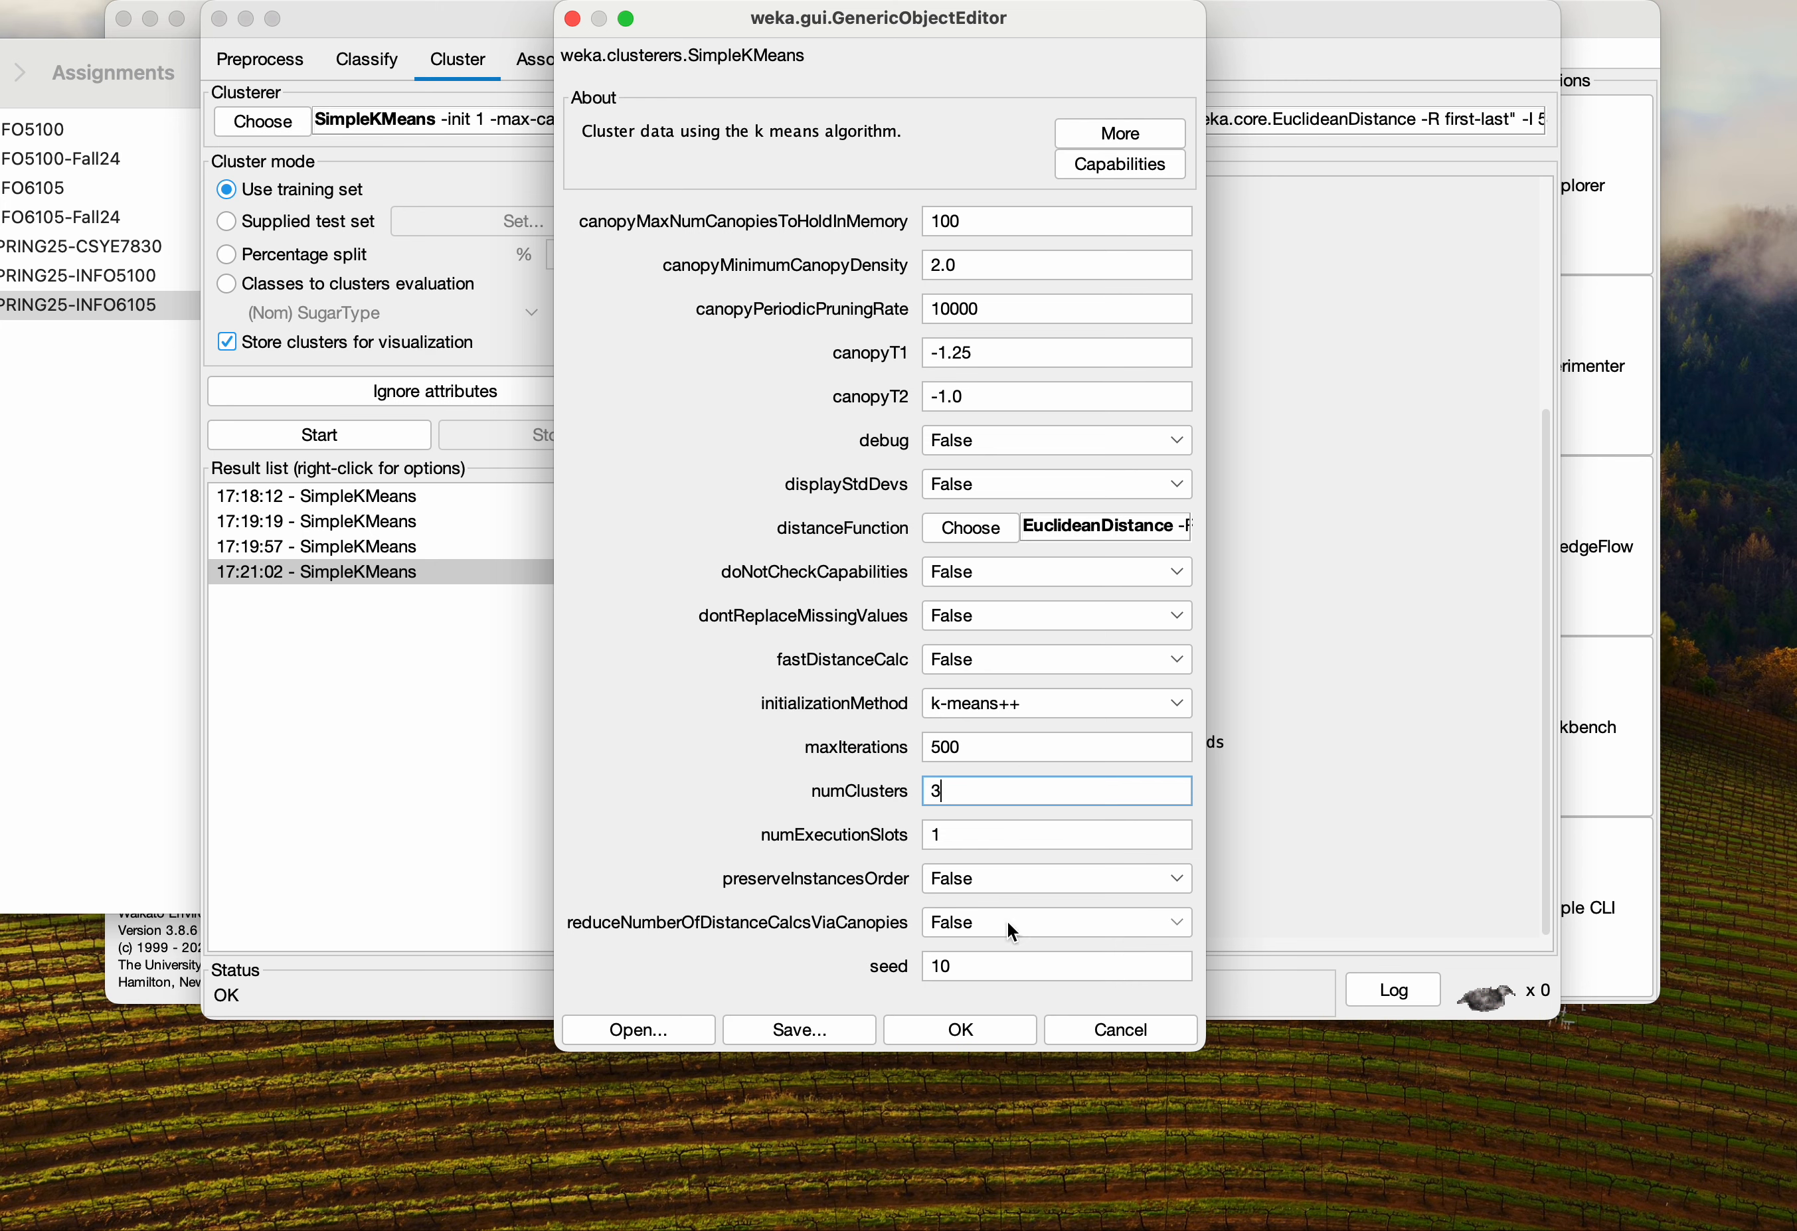
click(990, 1023)
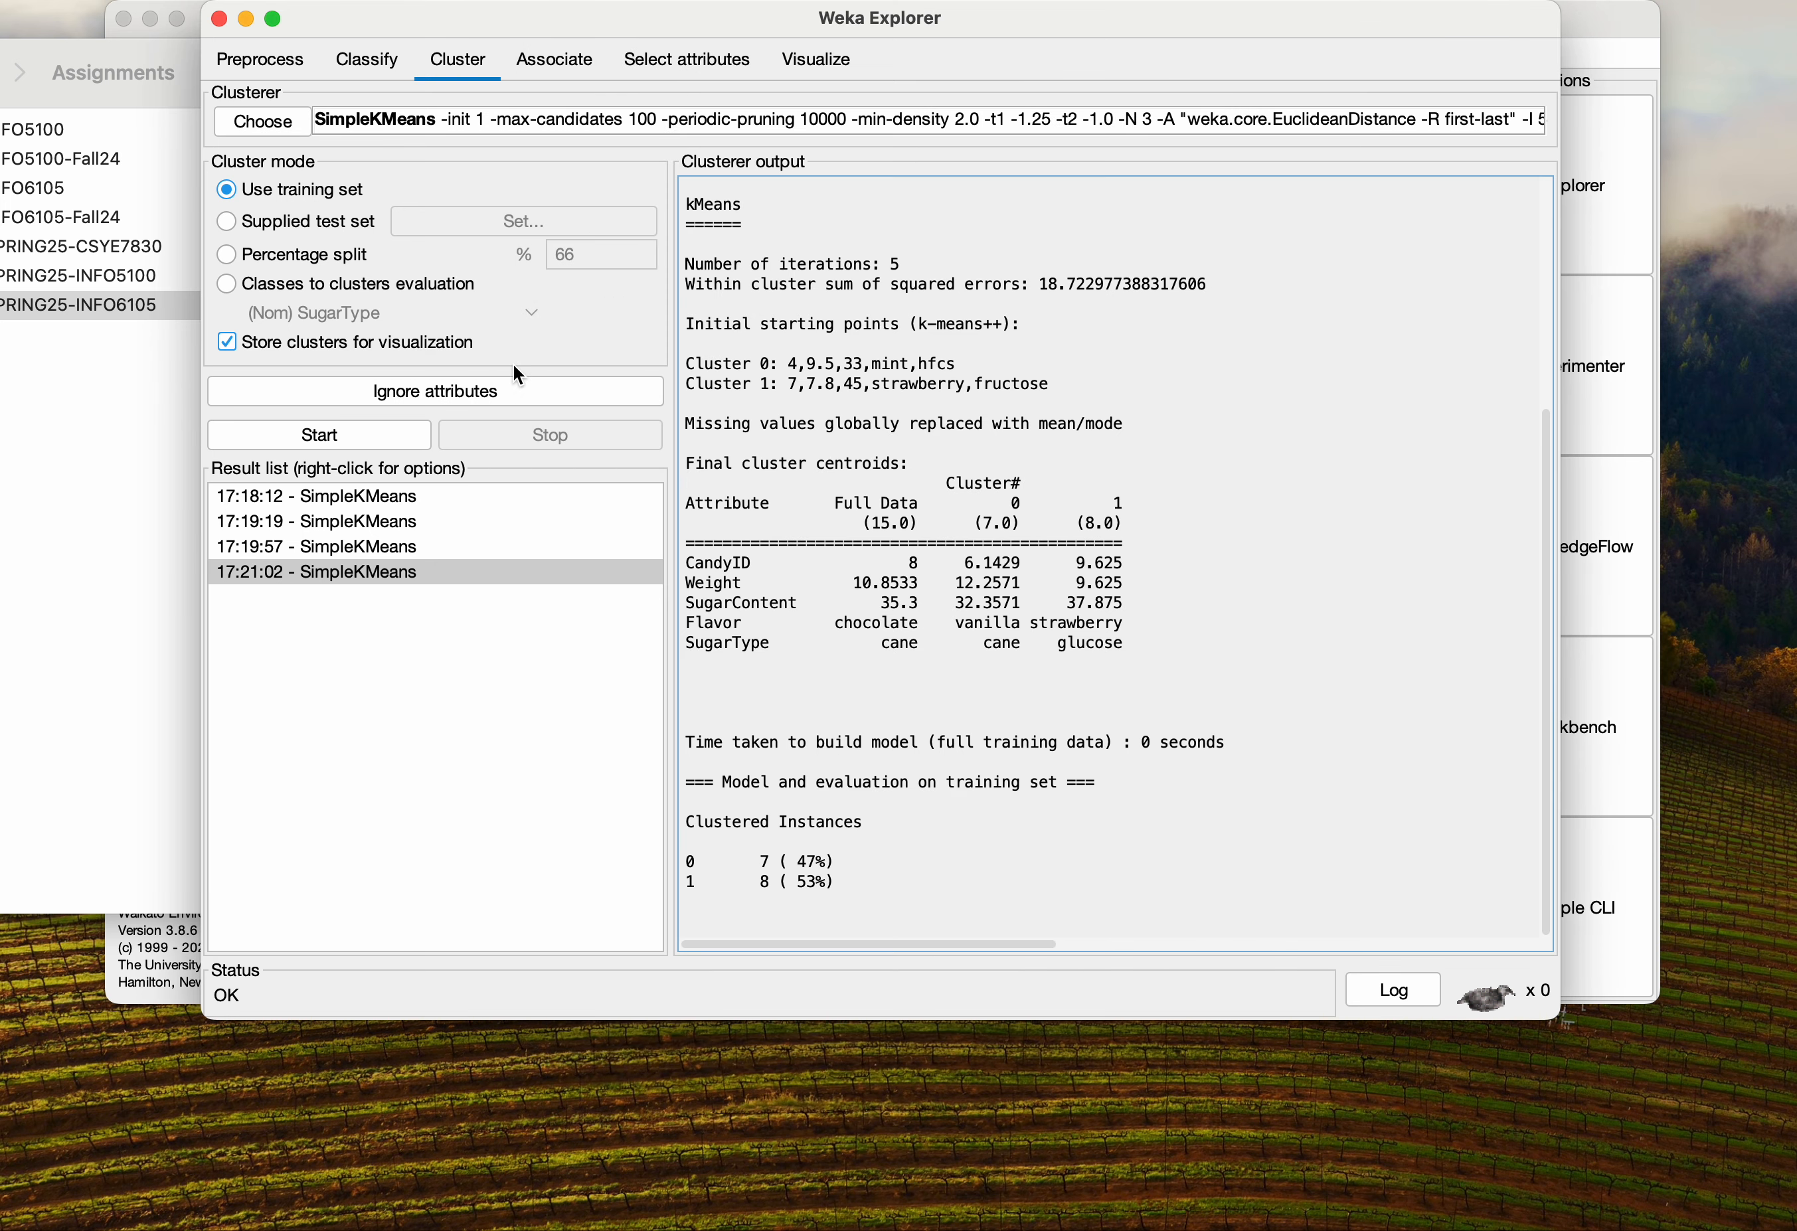
click(324, 436)
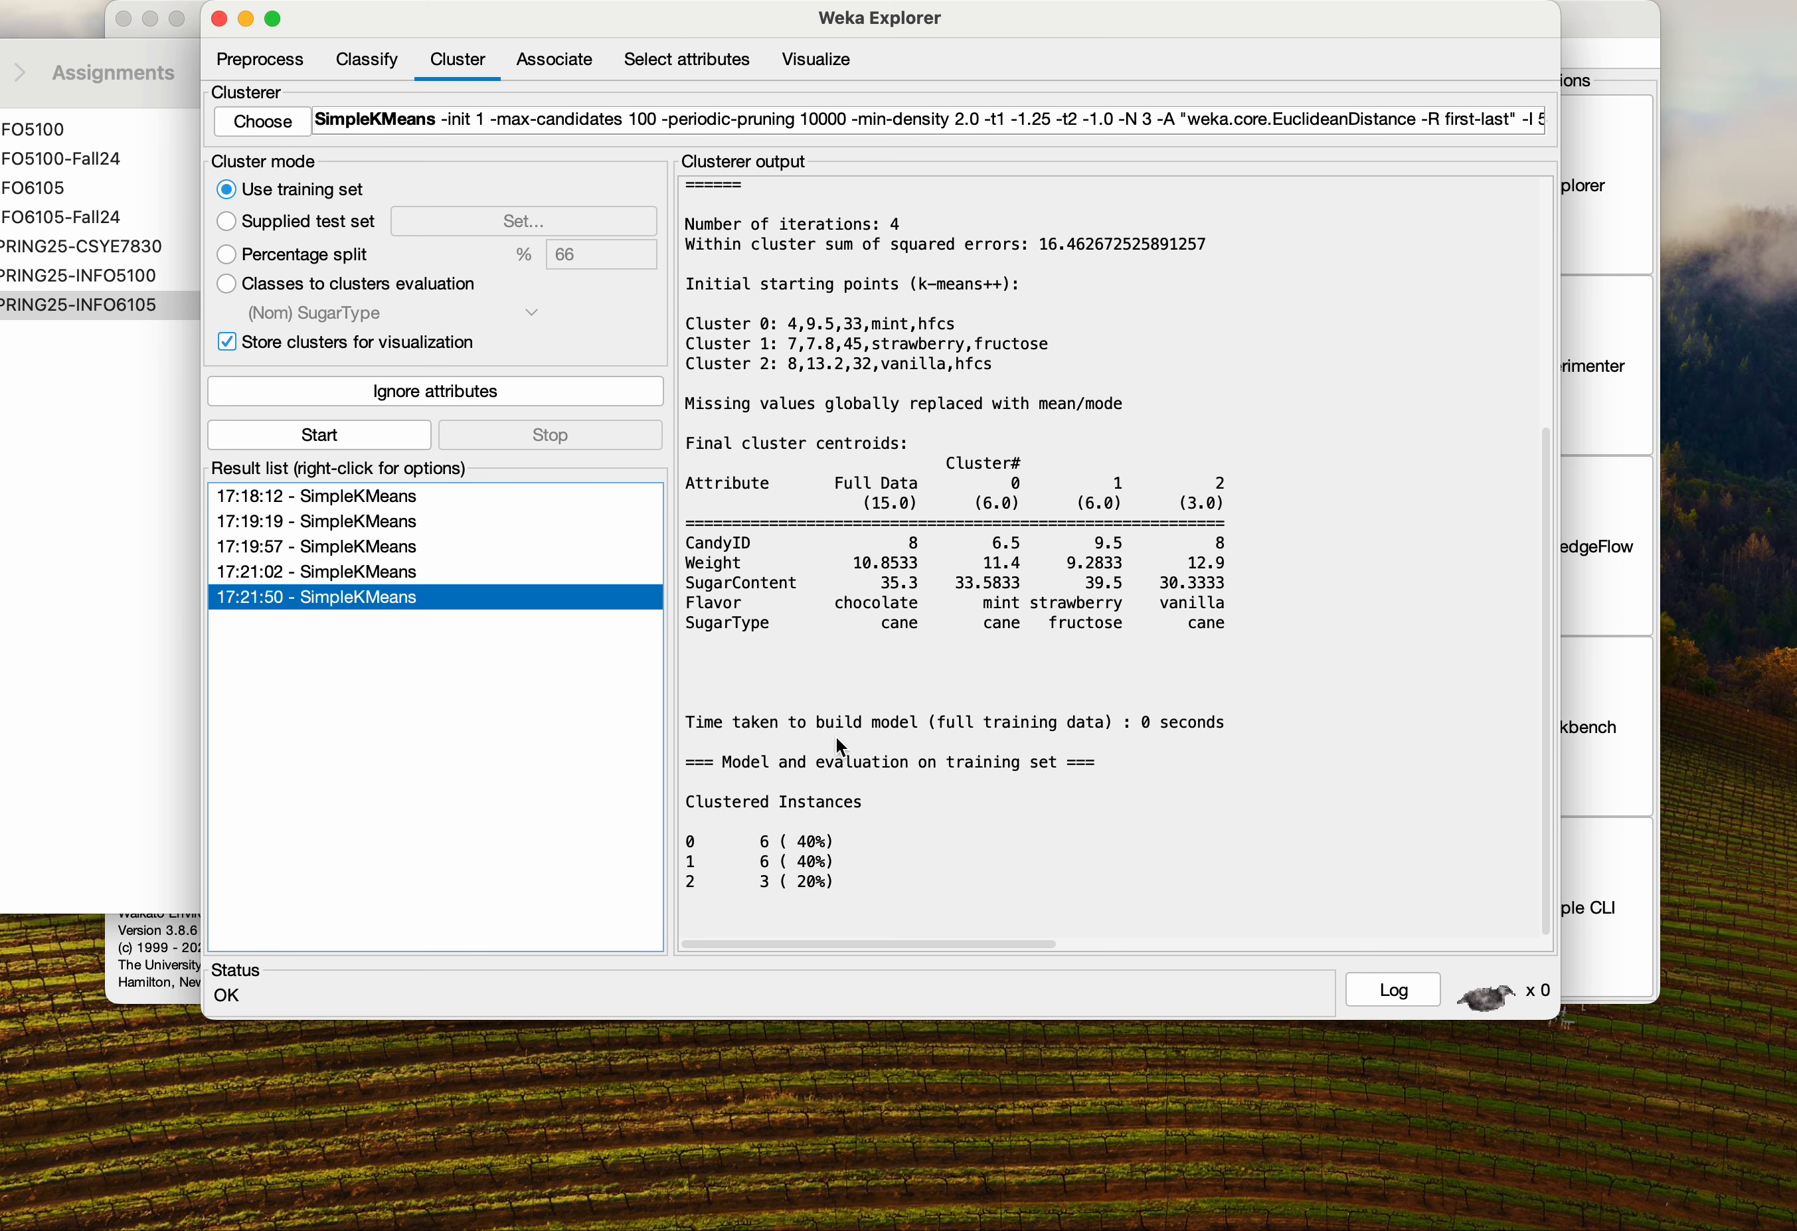
Visualize the cluster assignments of the three-cluster k-means++ result, then close the plot
right_click(329, 598)
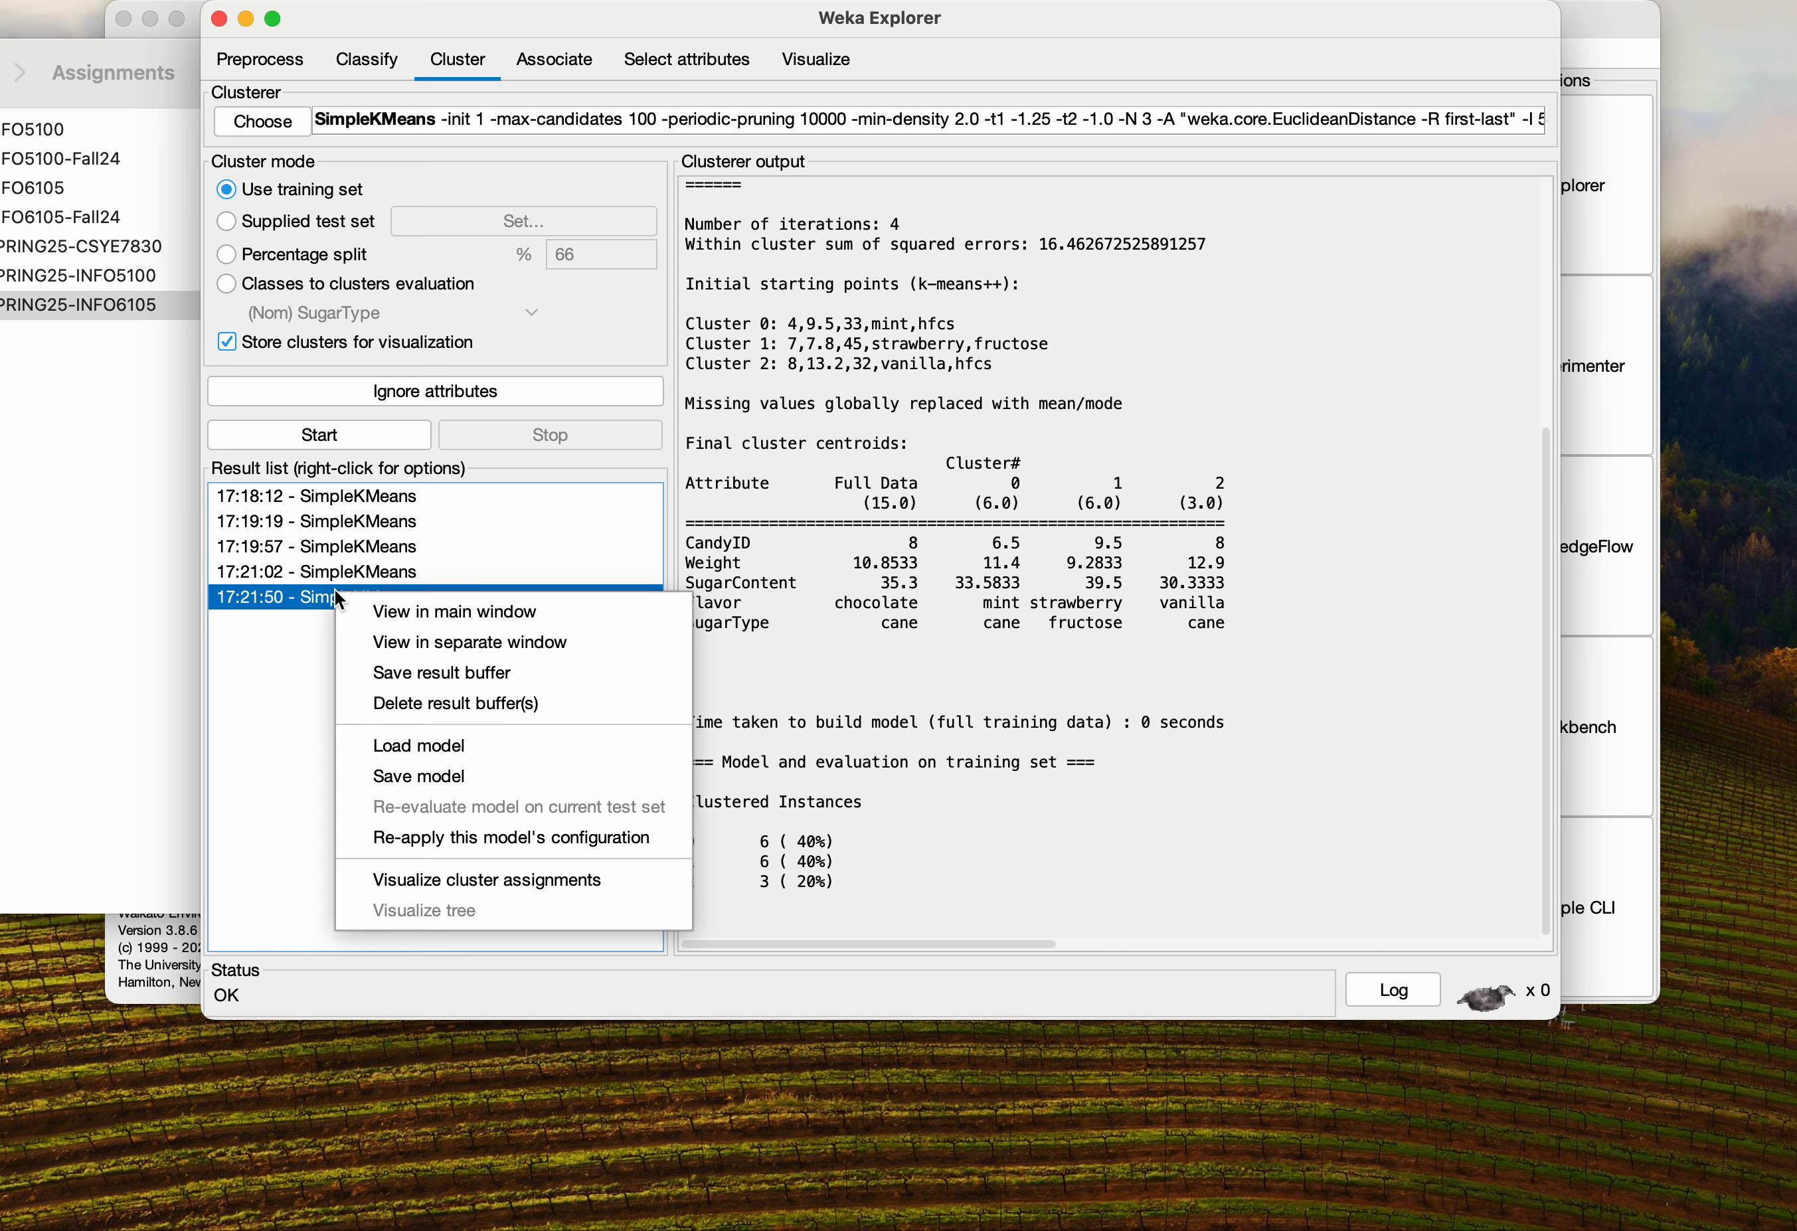
click(459, 879)
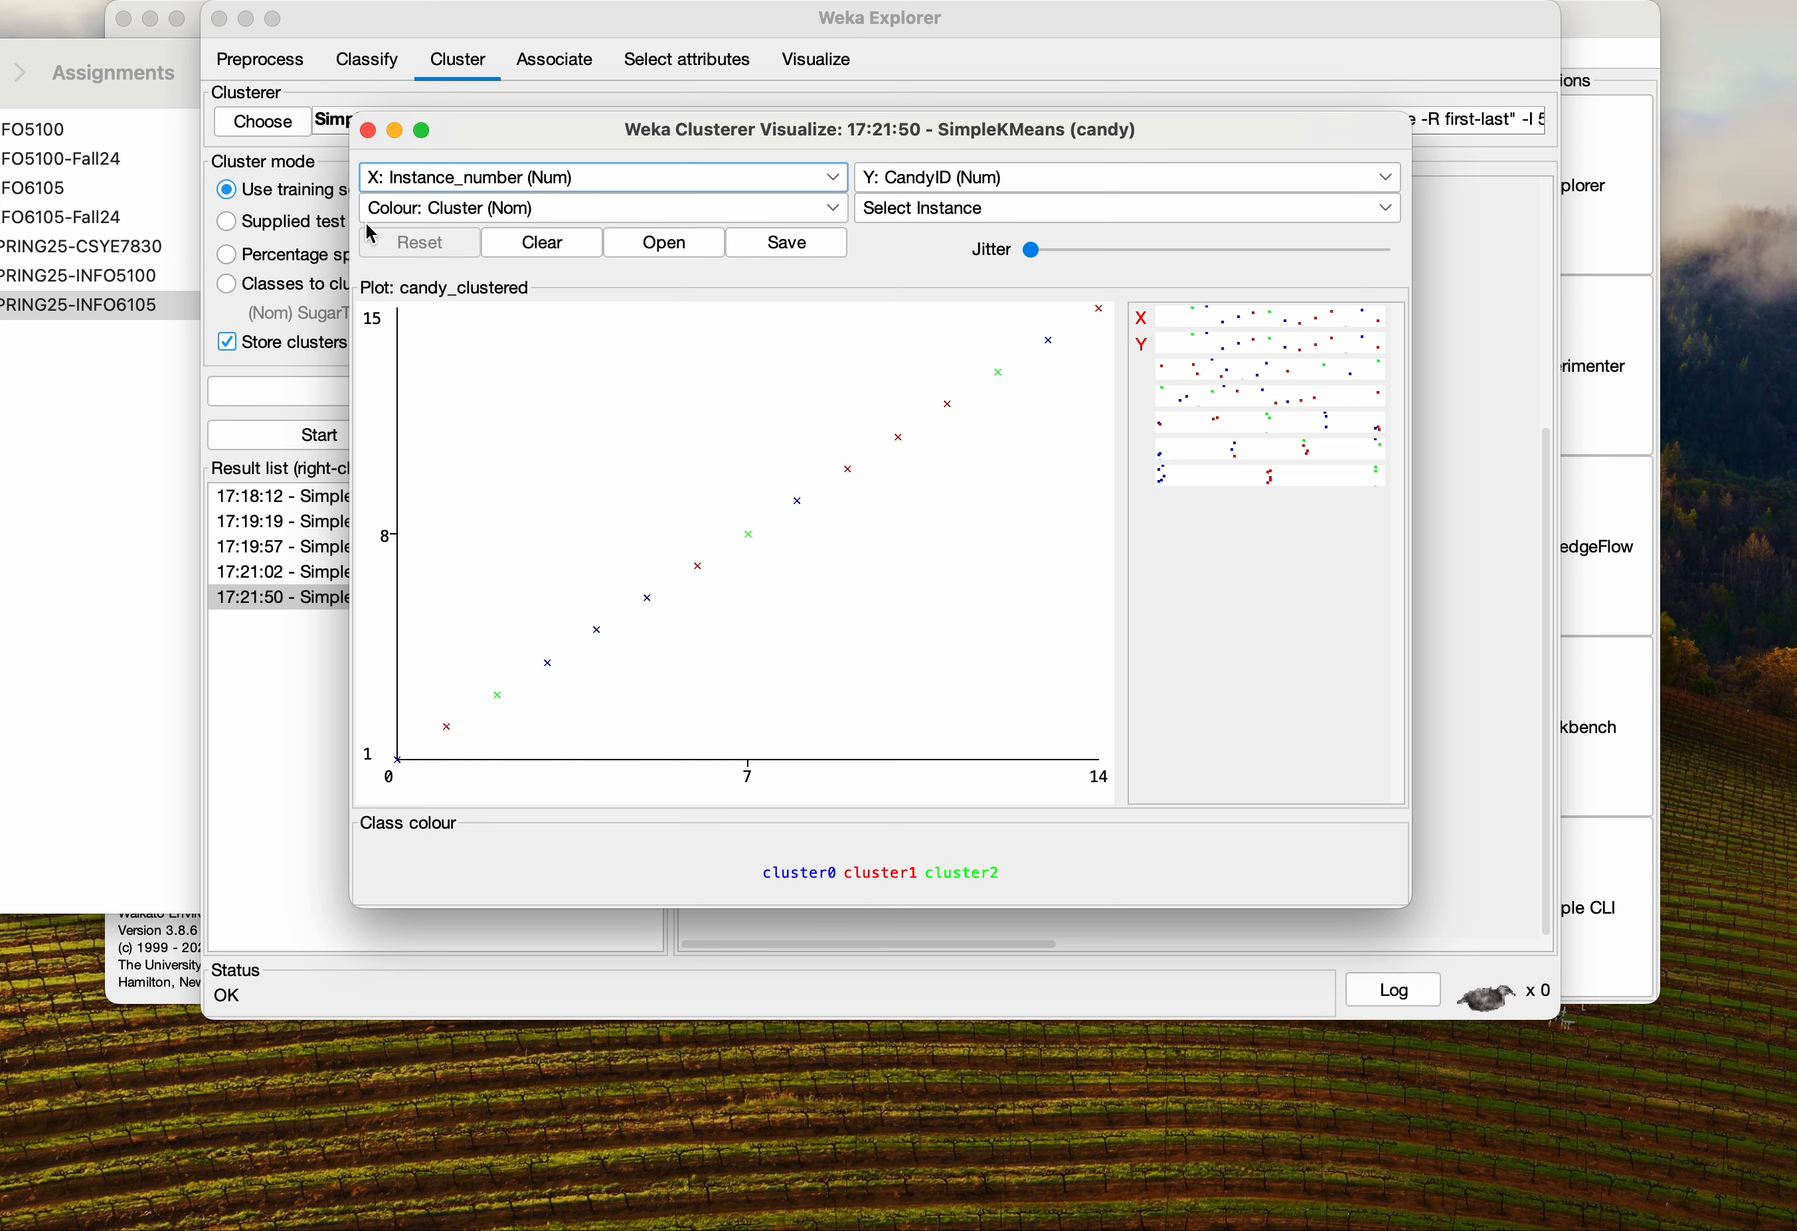
click(368, 131)
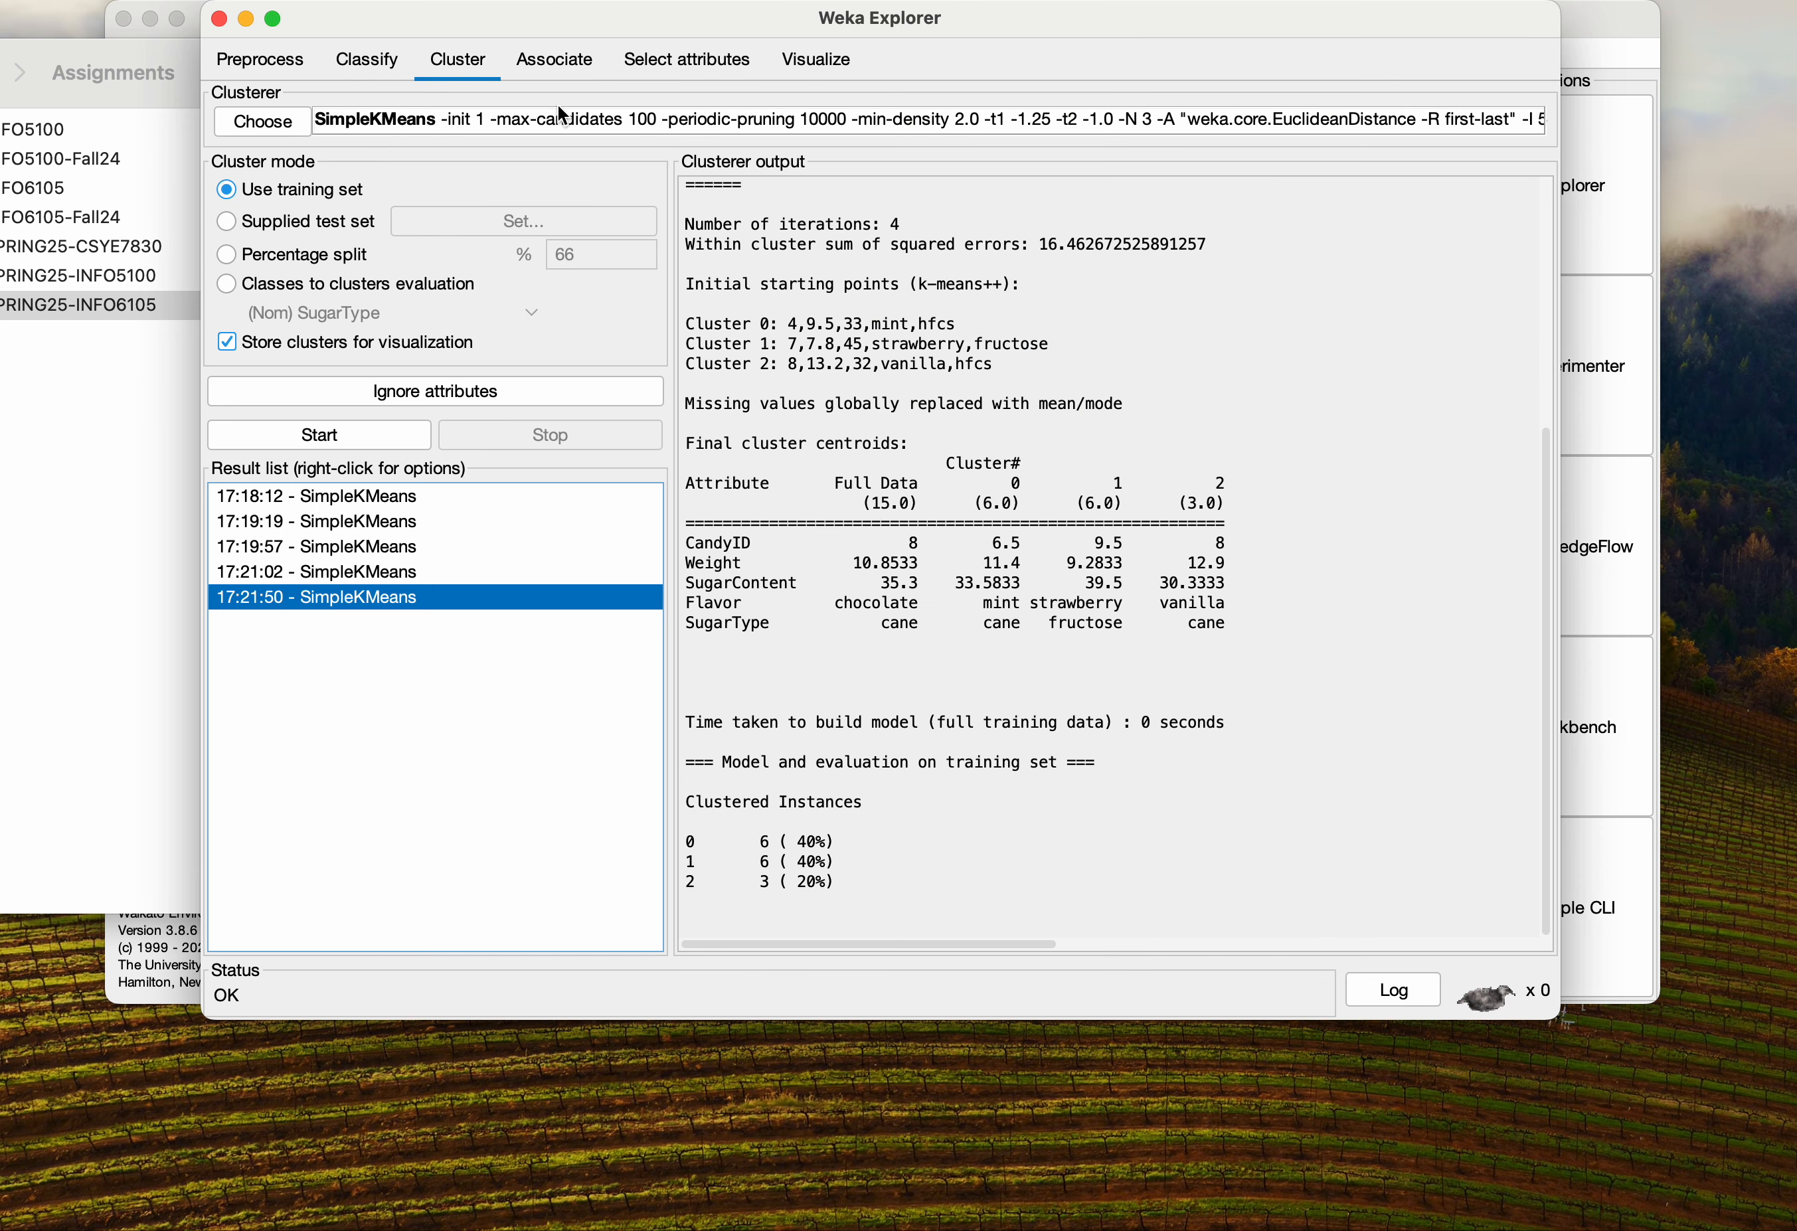
Set numClusters to 4 keeping k-means++ initialization and run the clustering again
click(526, 115)
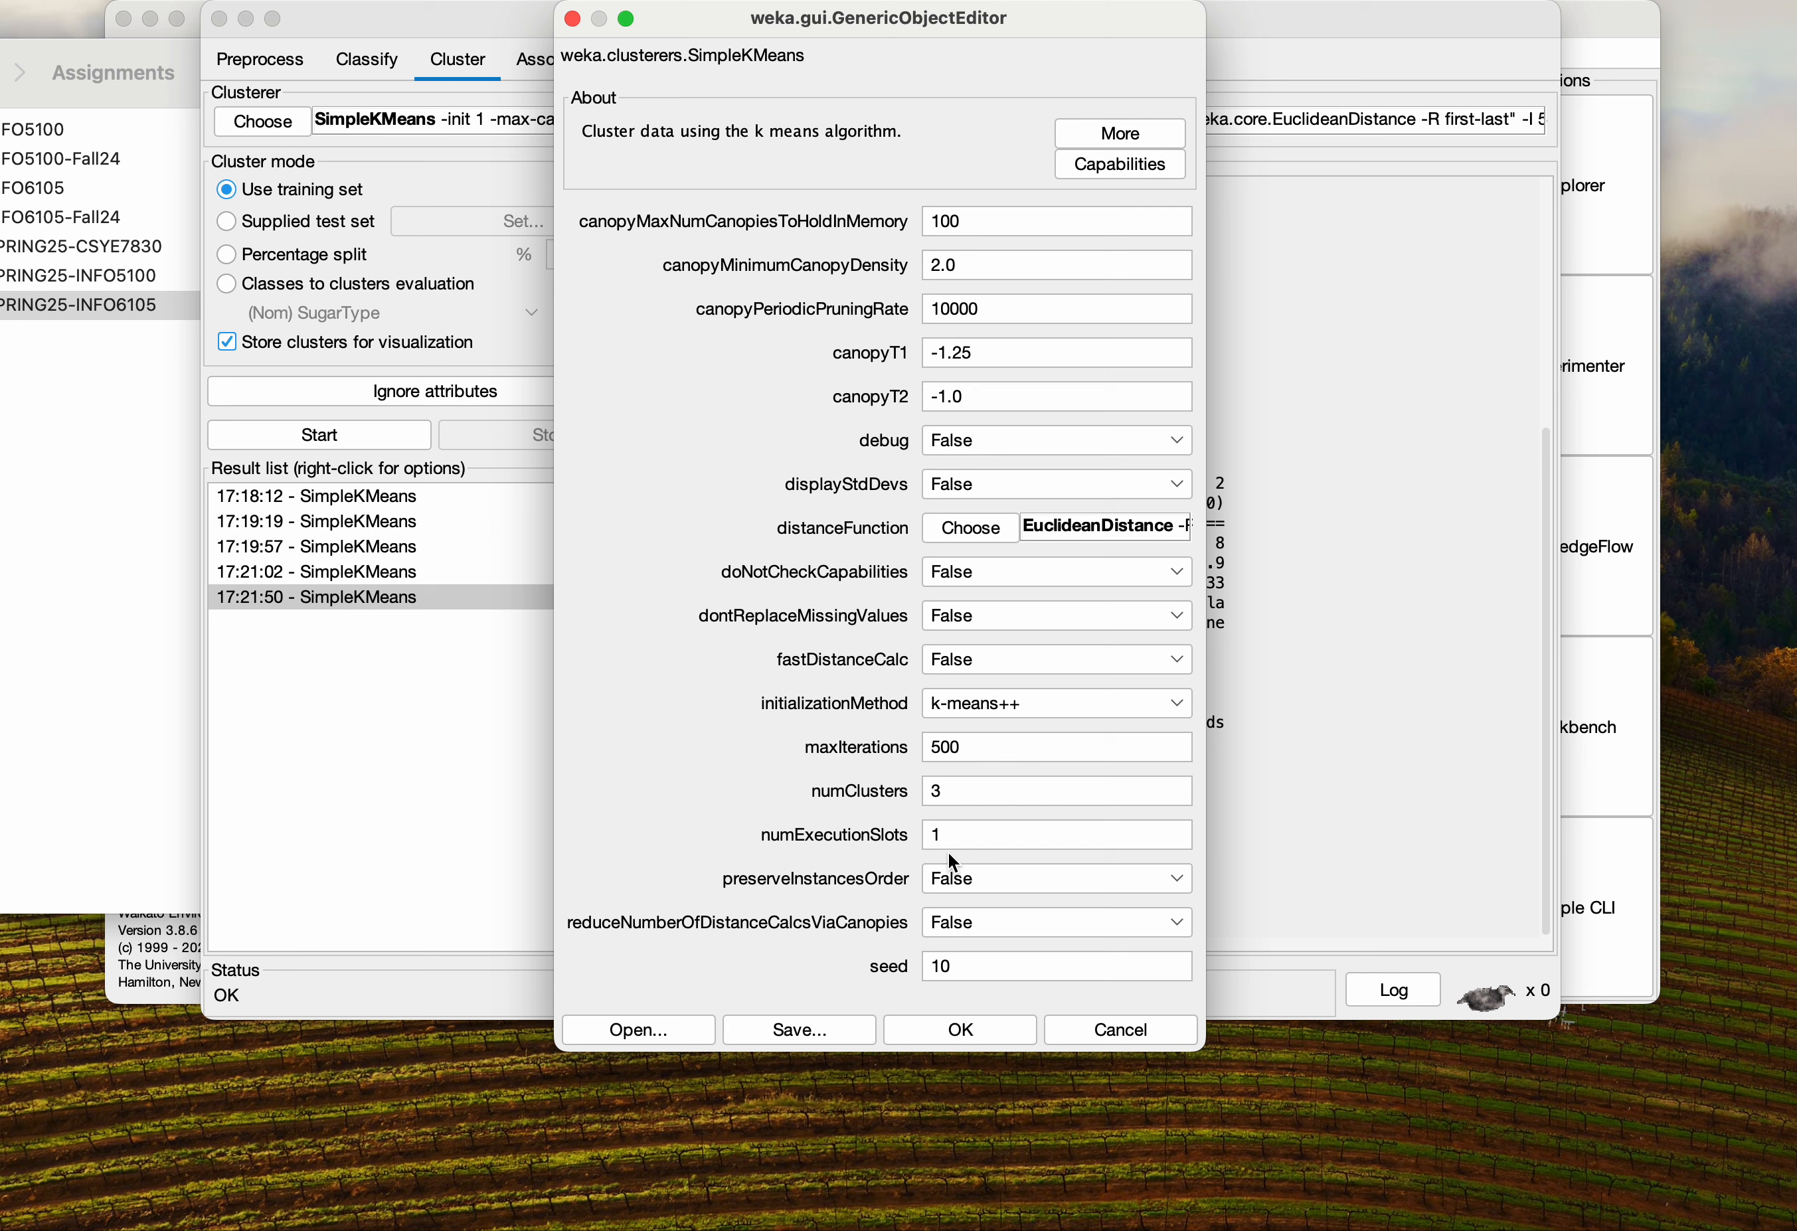
drag(945, 791, 899, 792)
text(4)
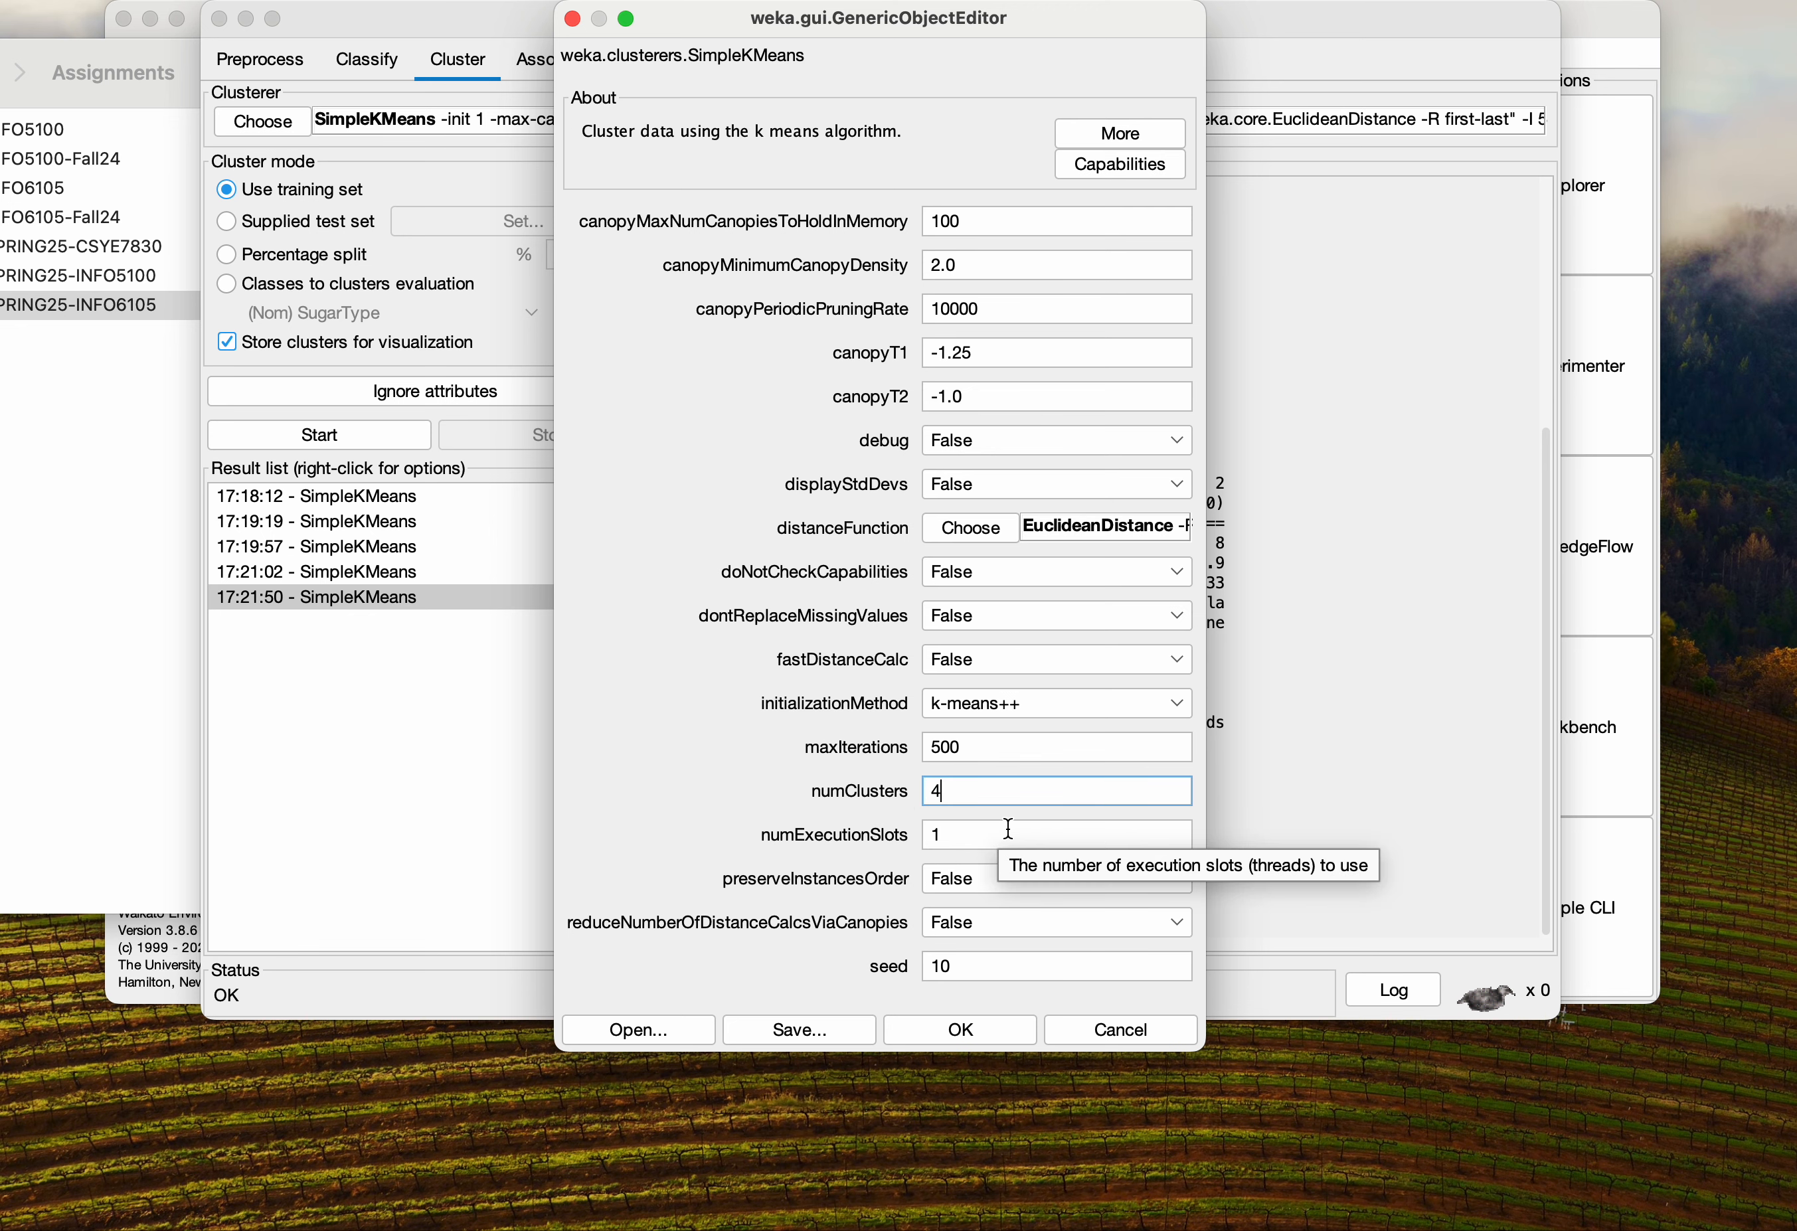
click(1022, 712)
click(921, 704)
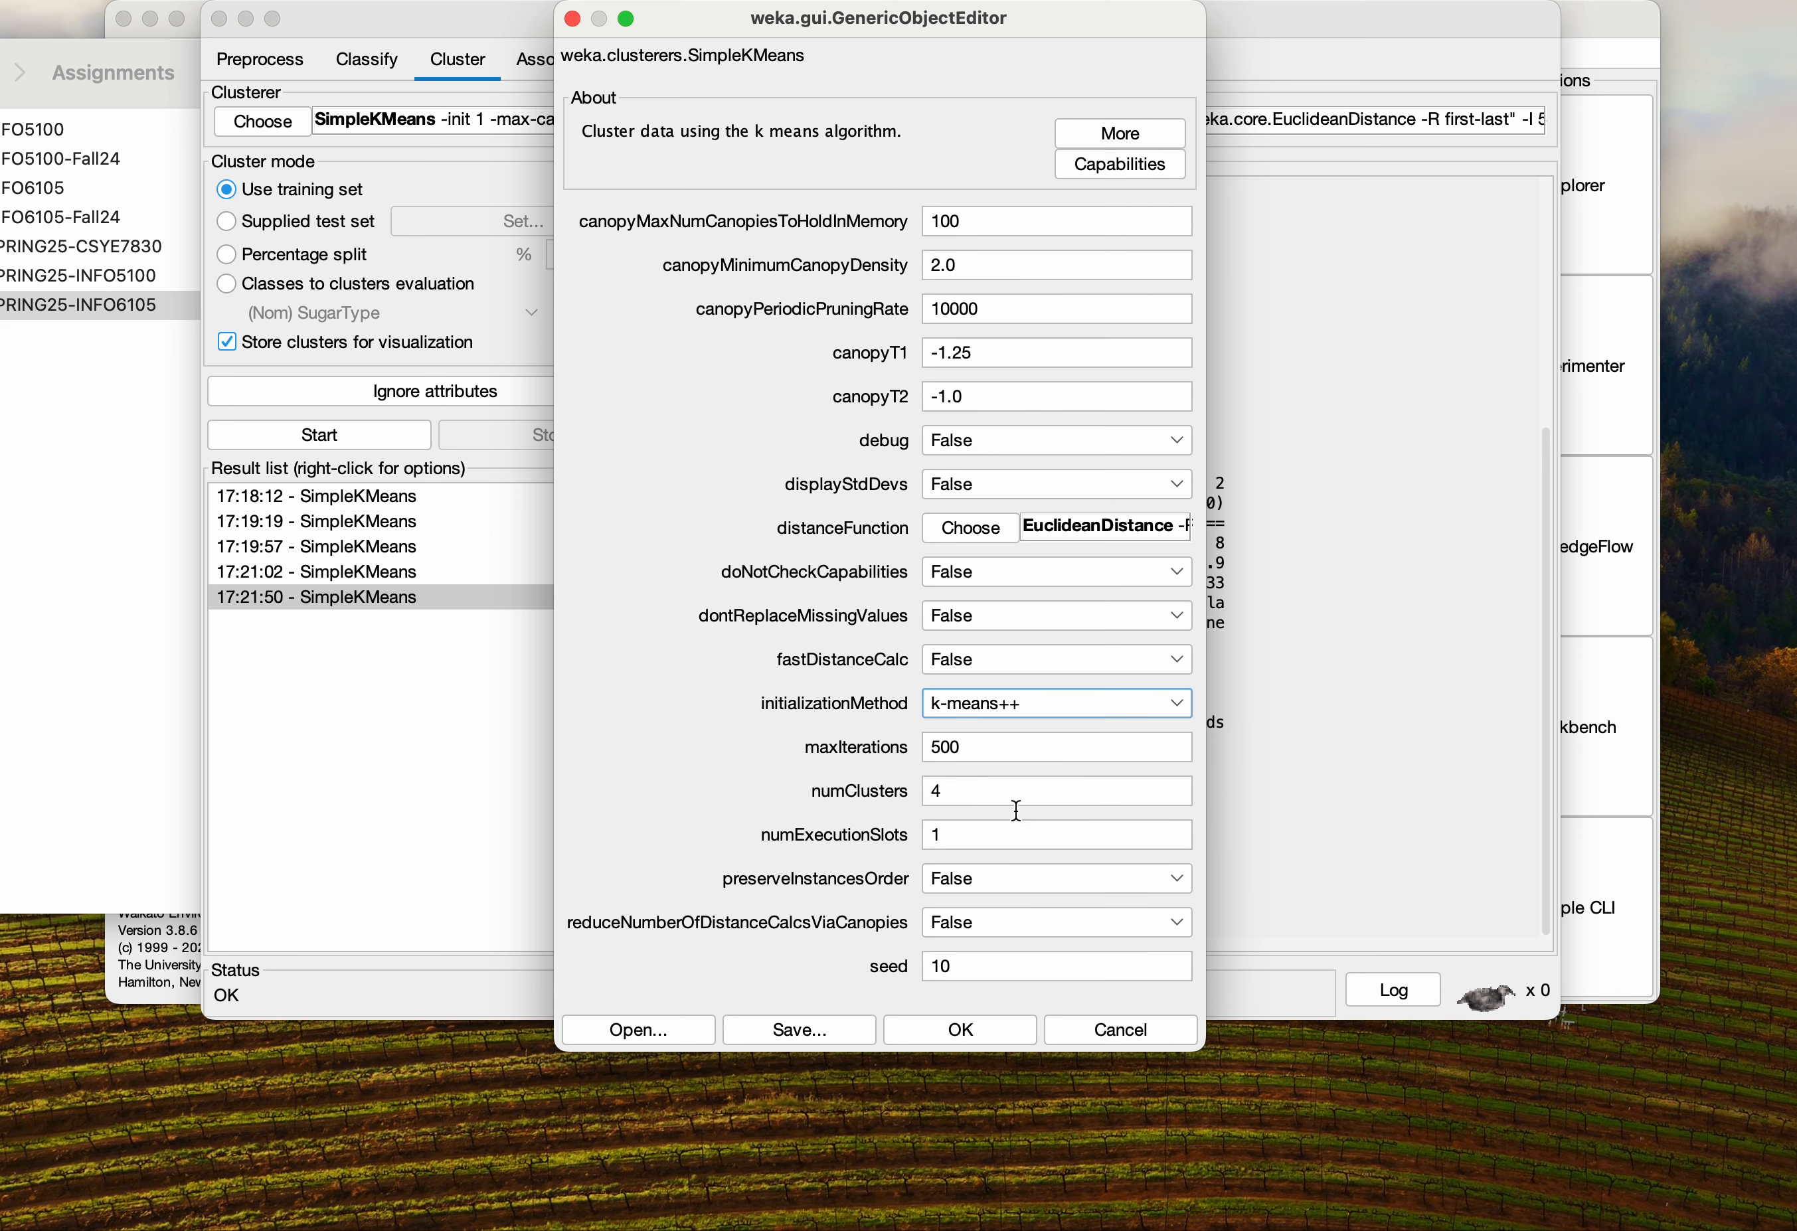
click(978, 1030)
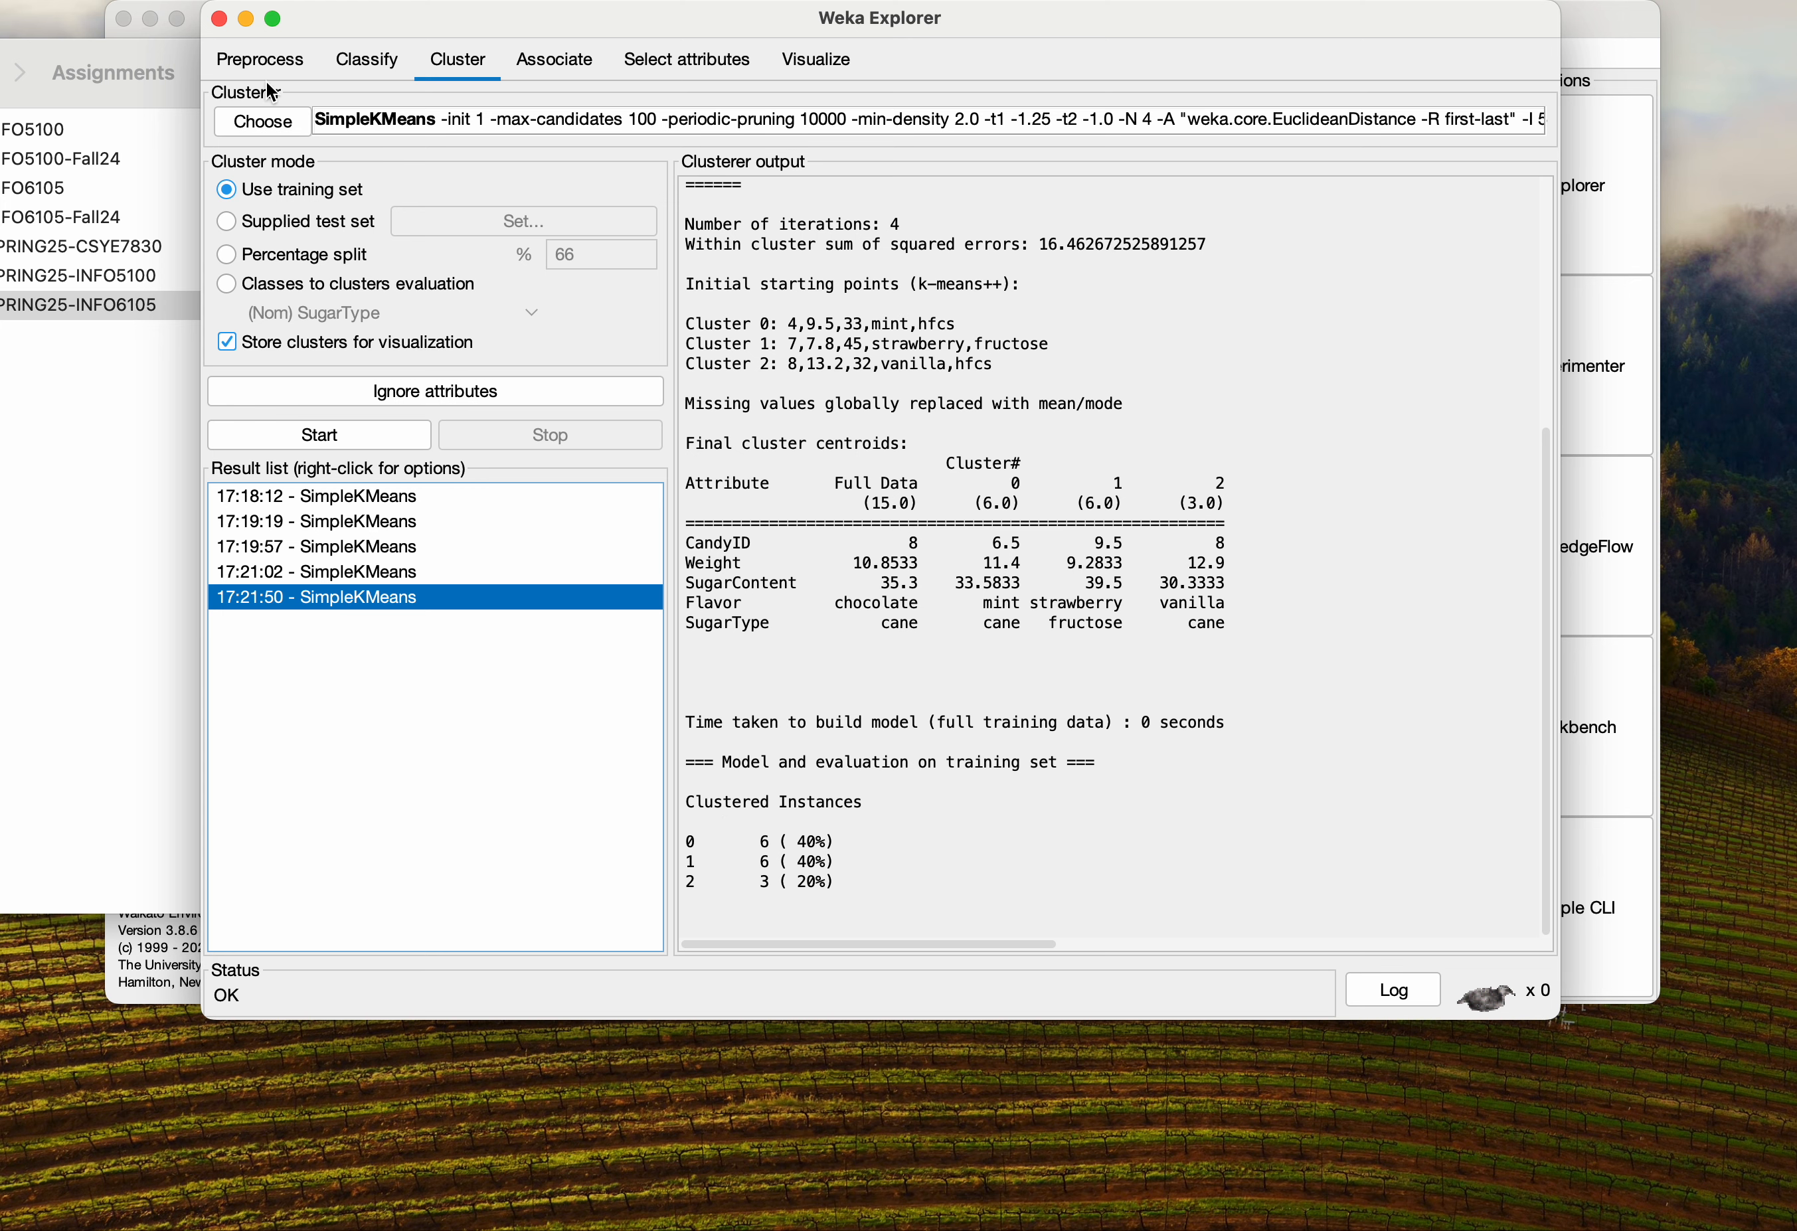
click(323, 436)
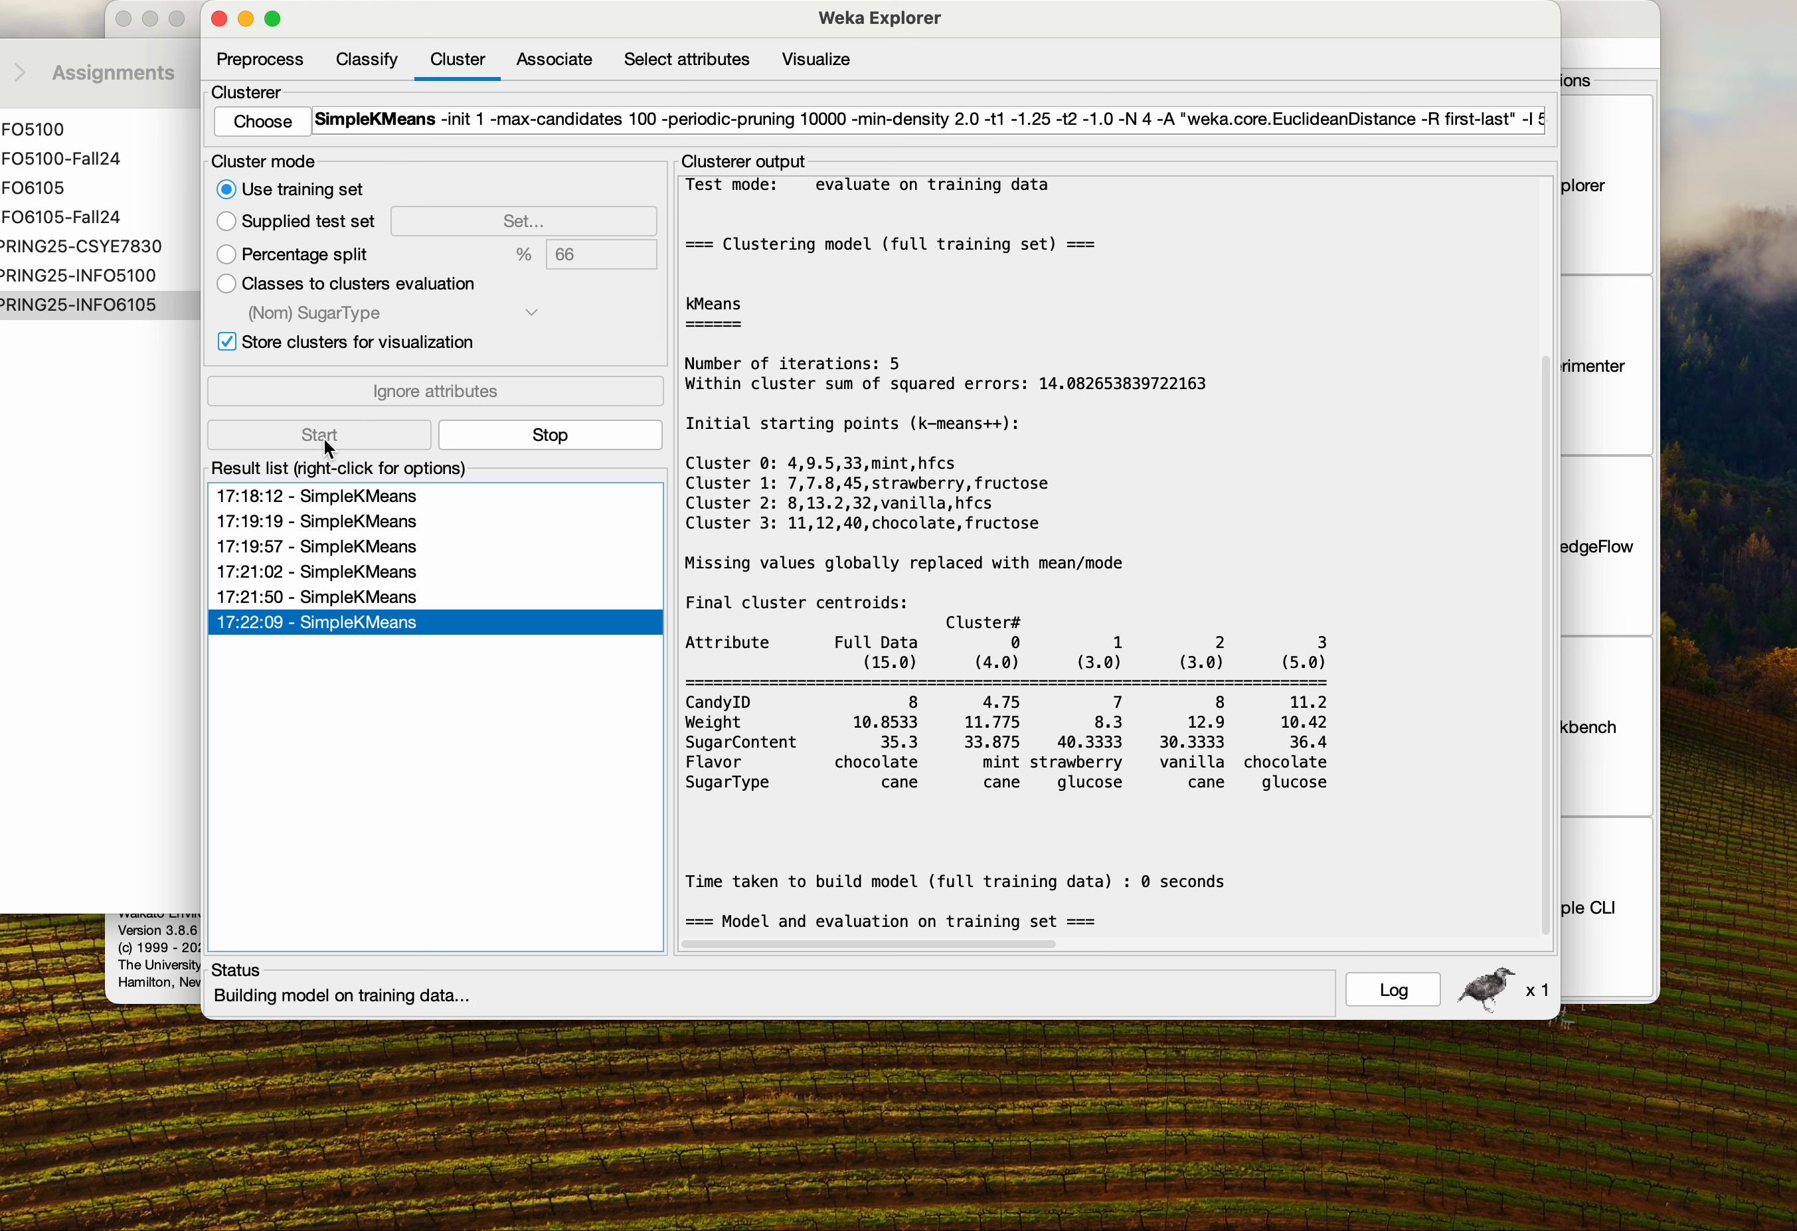
Review the four-cluster clustered instances and compare them with the three-cluster k-means++ result
drag(835, 883, 682, 807)
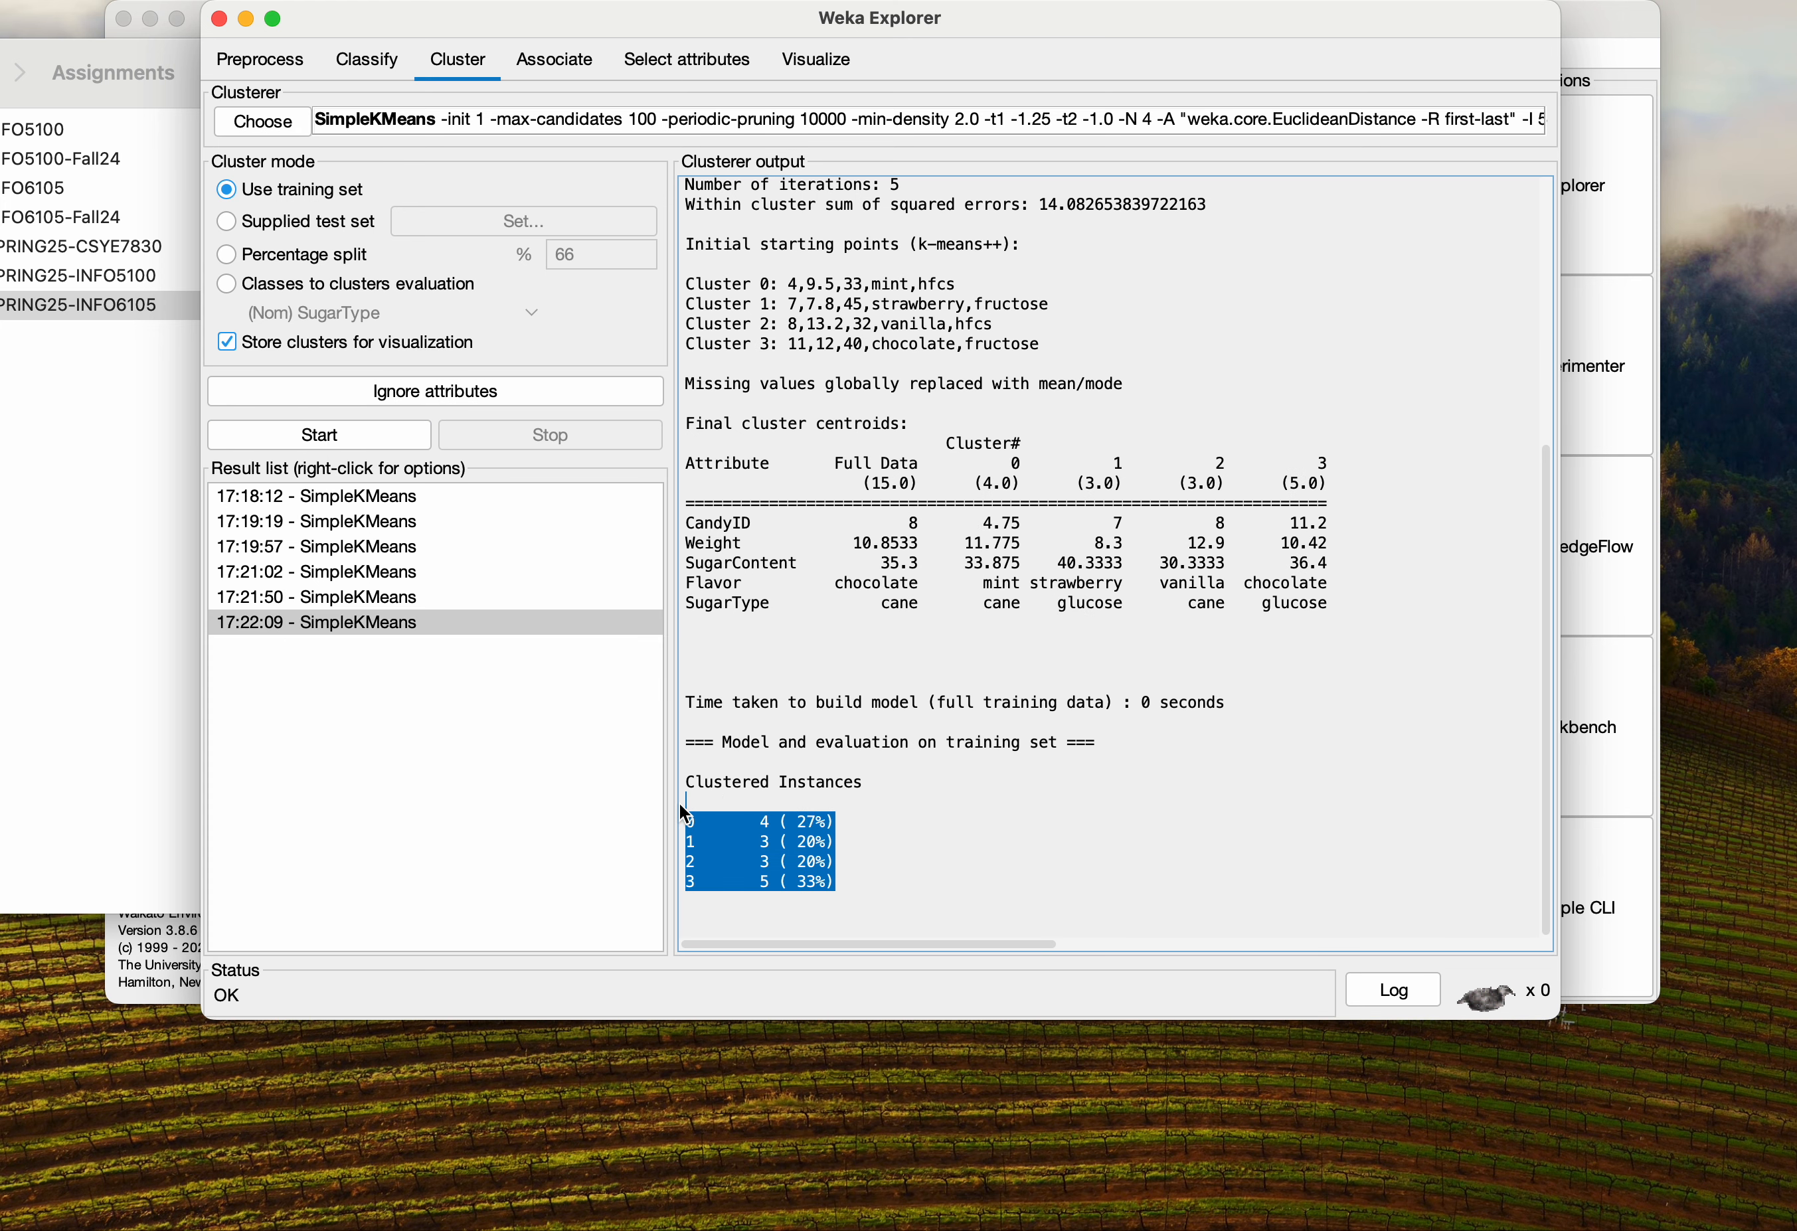
click(877, 861)
drag(692, 819, 841, 837)
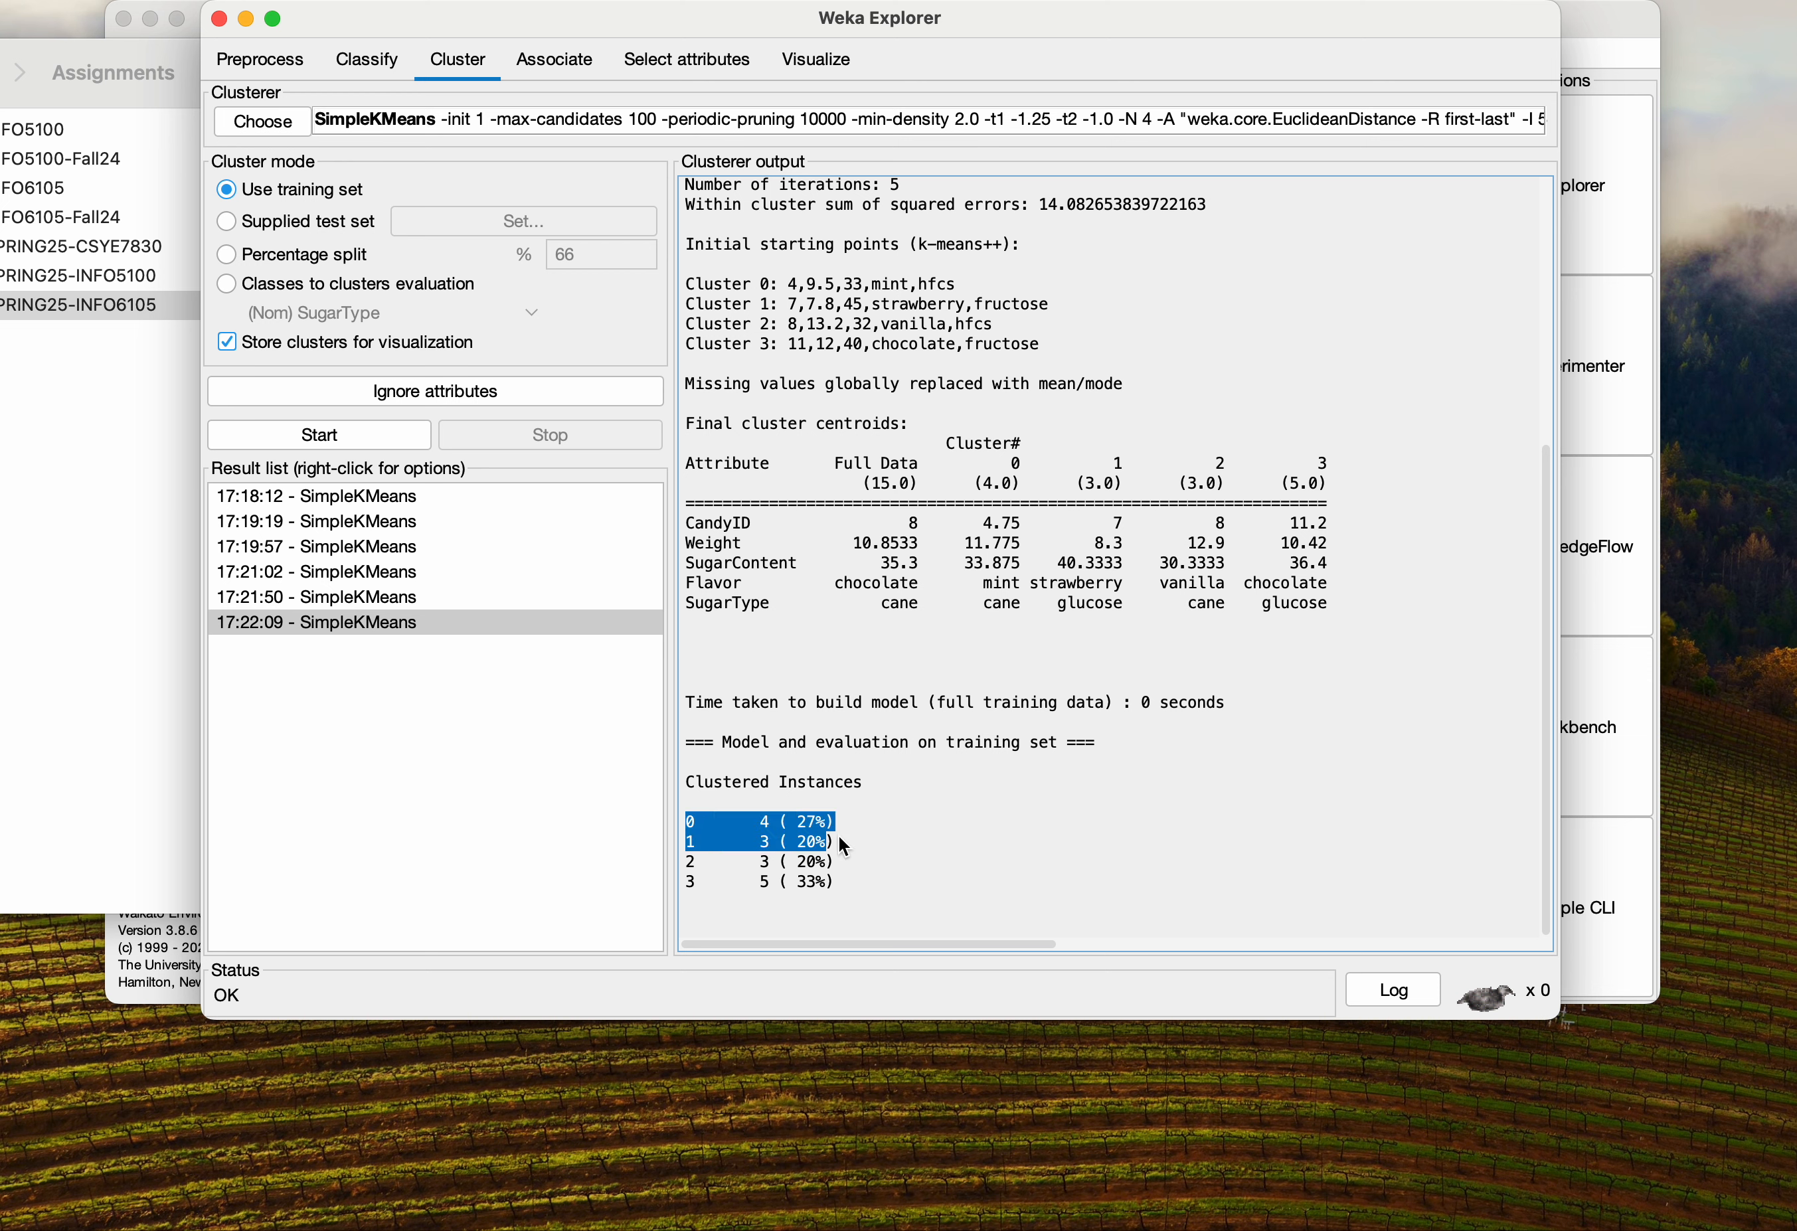
click(837, 828)
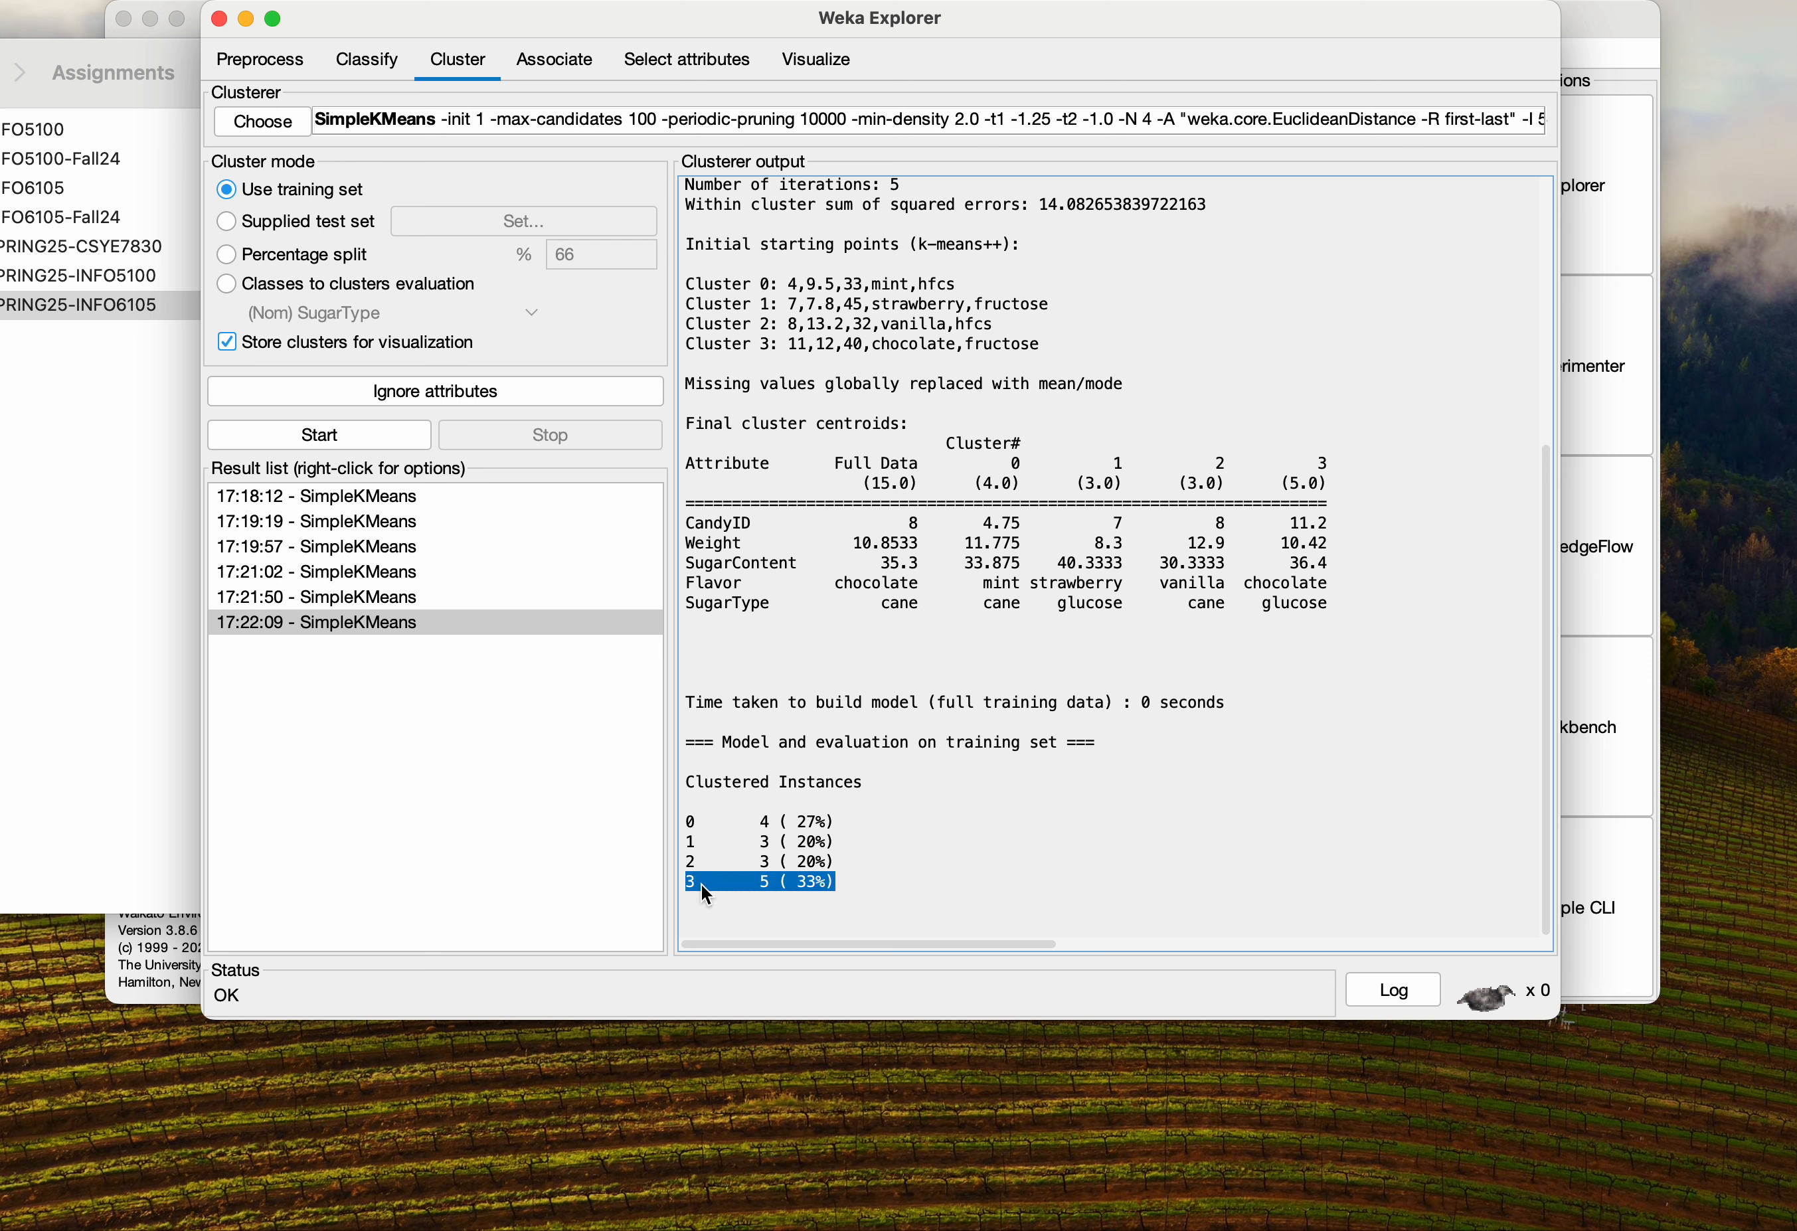
click(808, 840)
mouse_move(689, 777)
mouse_down()
mouse_move(823, 876)
mouse_move(727, 882)
mouse_move(664, 776)
mouse_up()
click(842, 883)
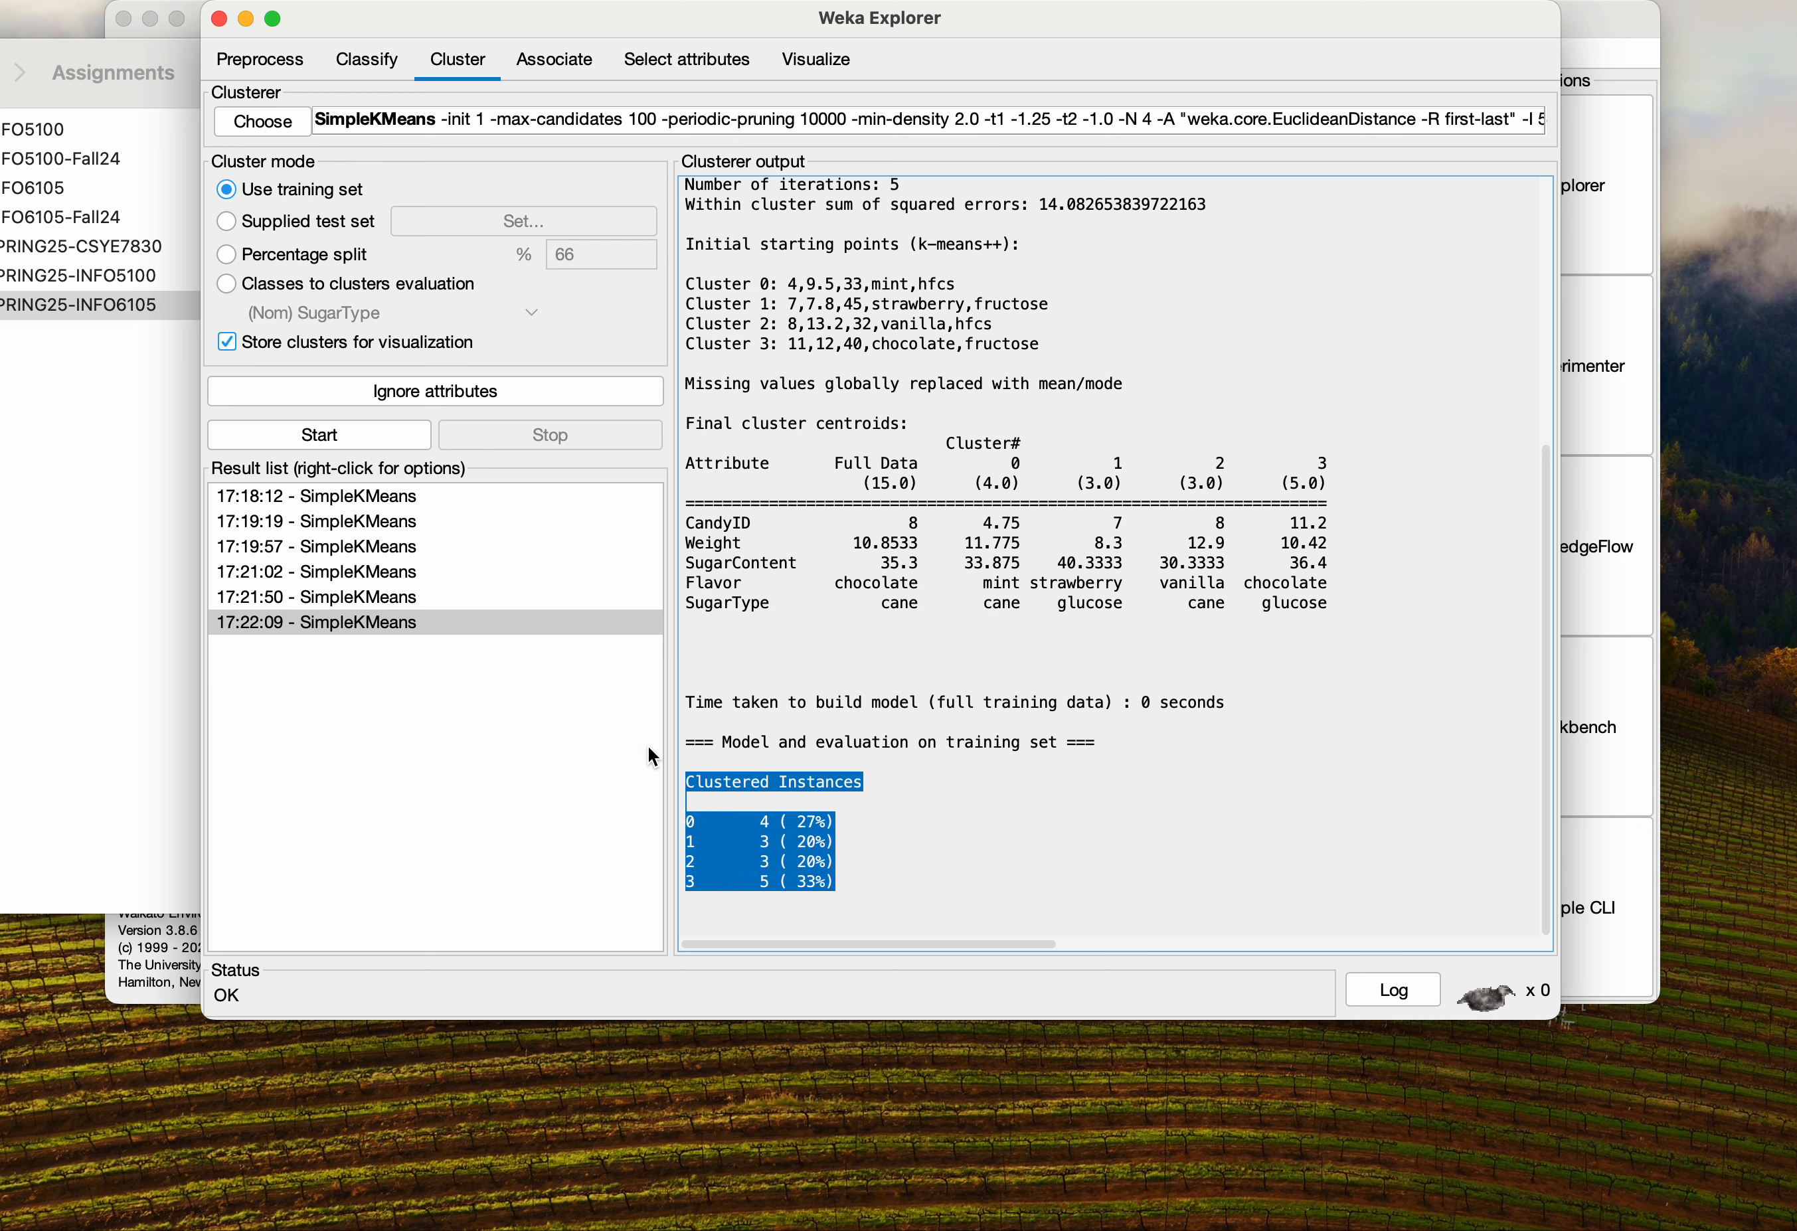
click(940, 763)
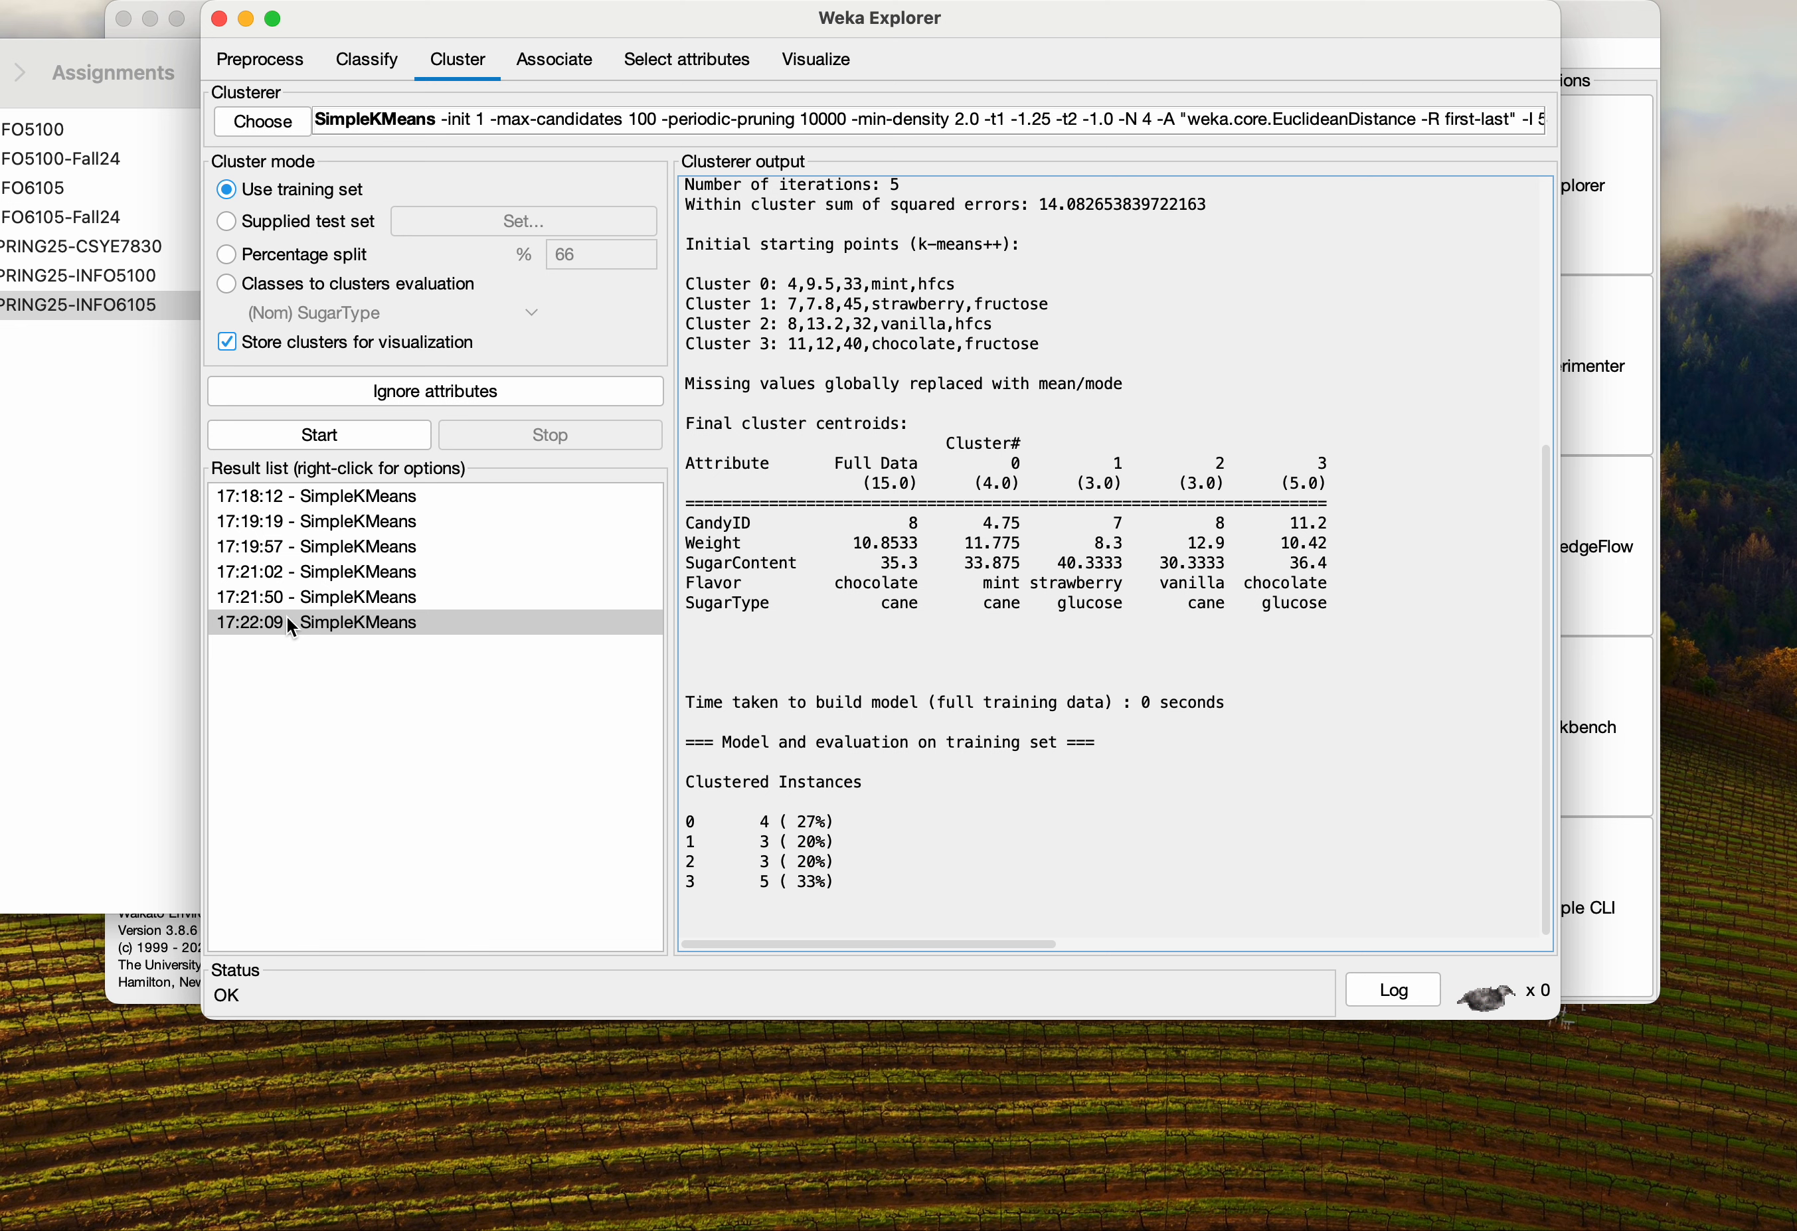
click(386, 595)
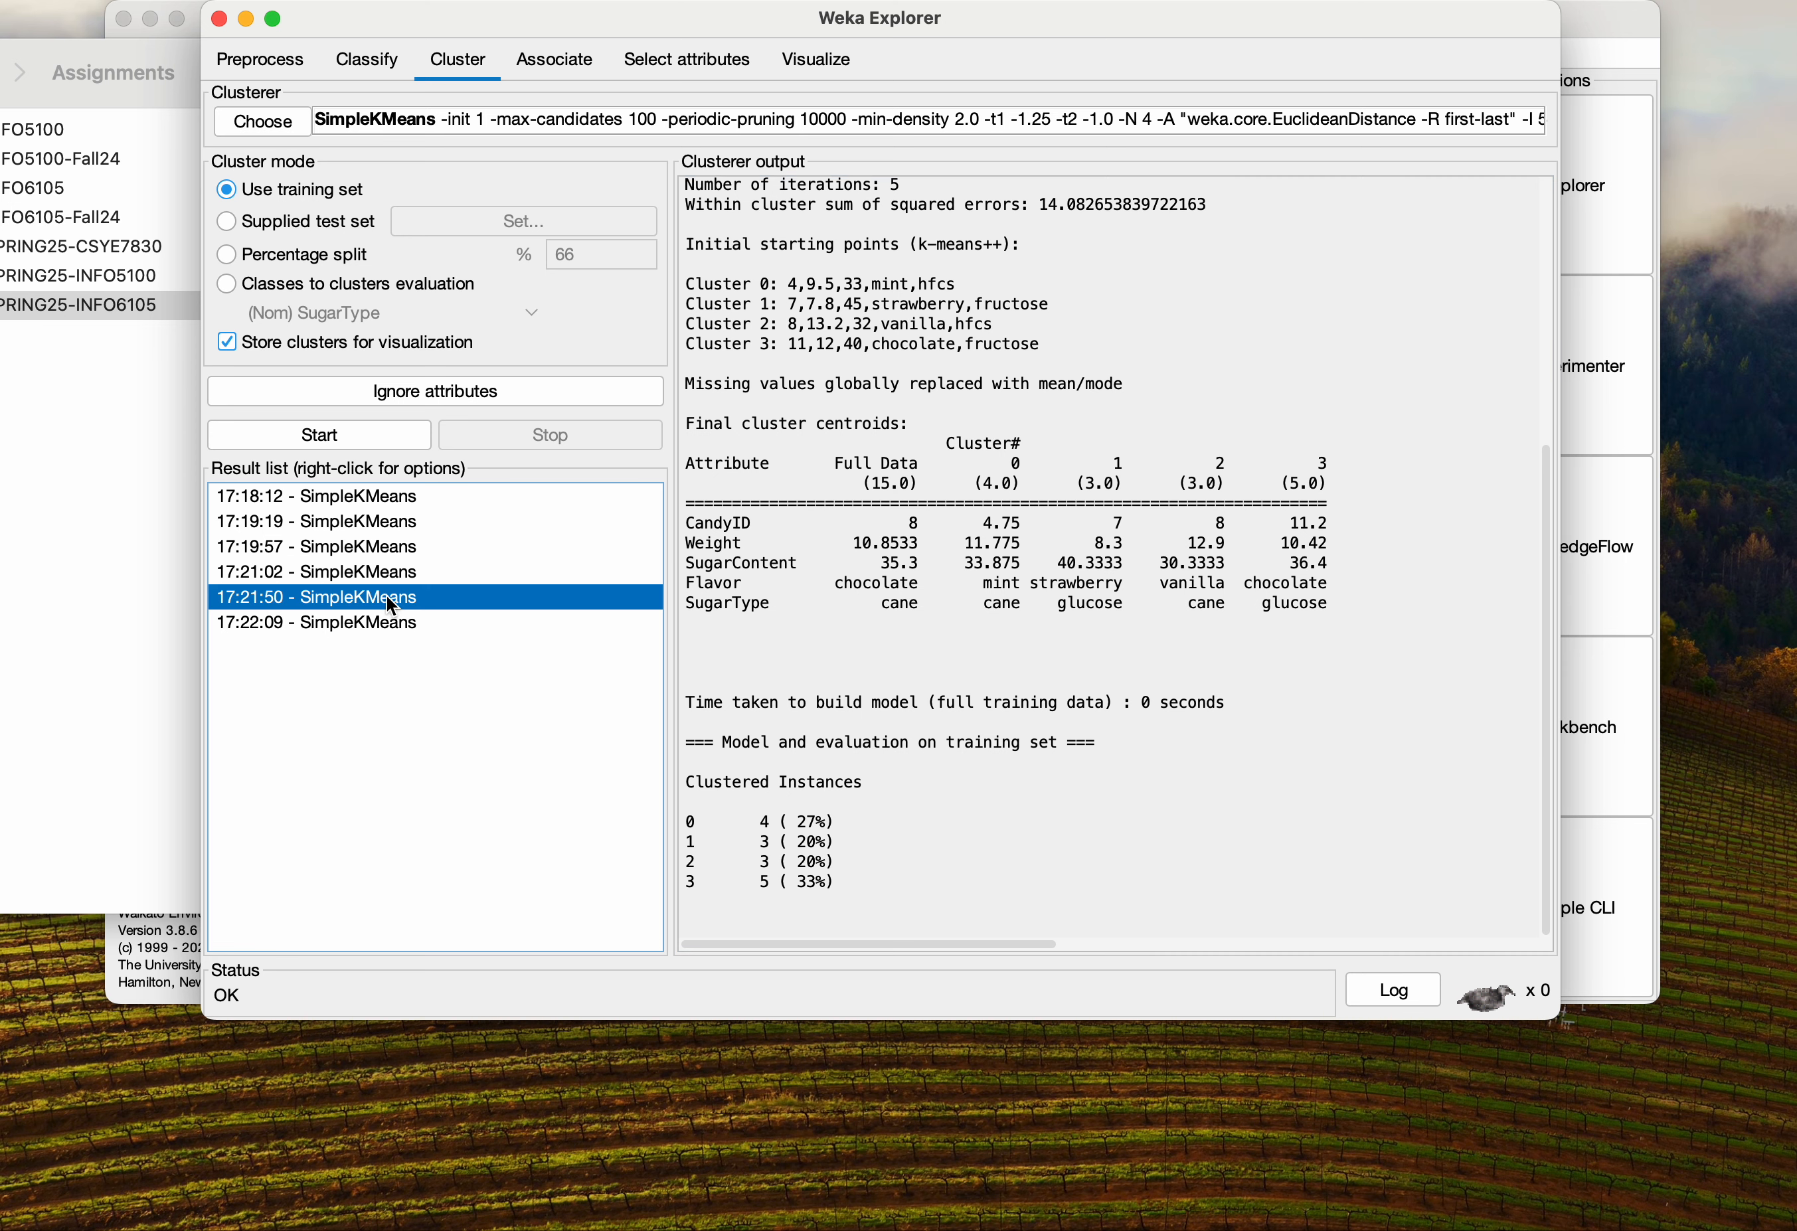
click(384, 622)
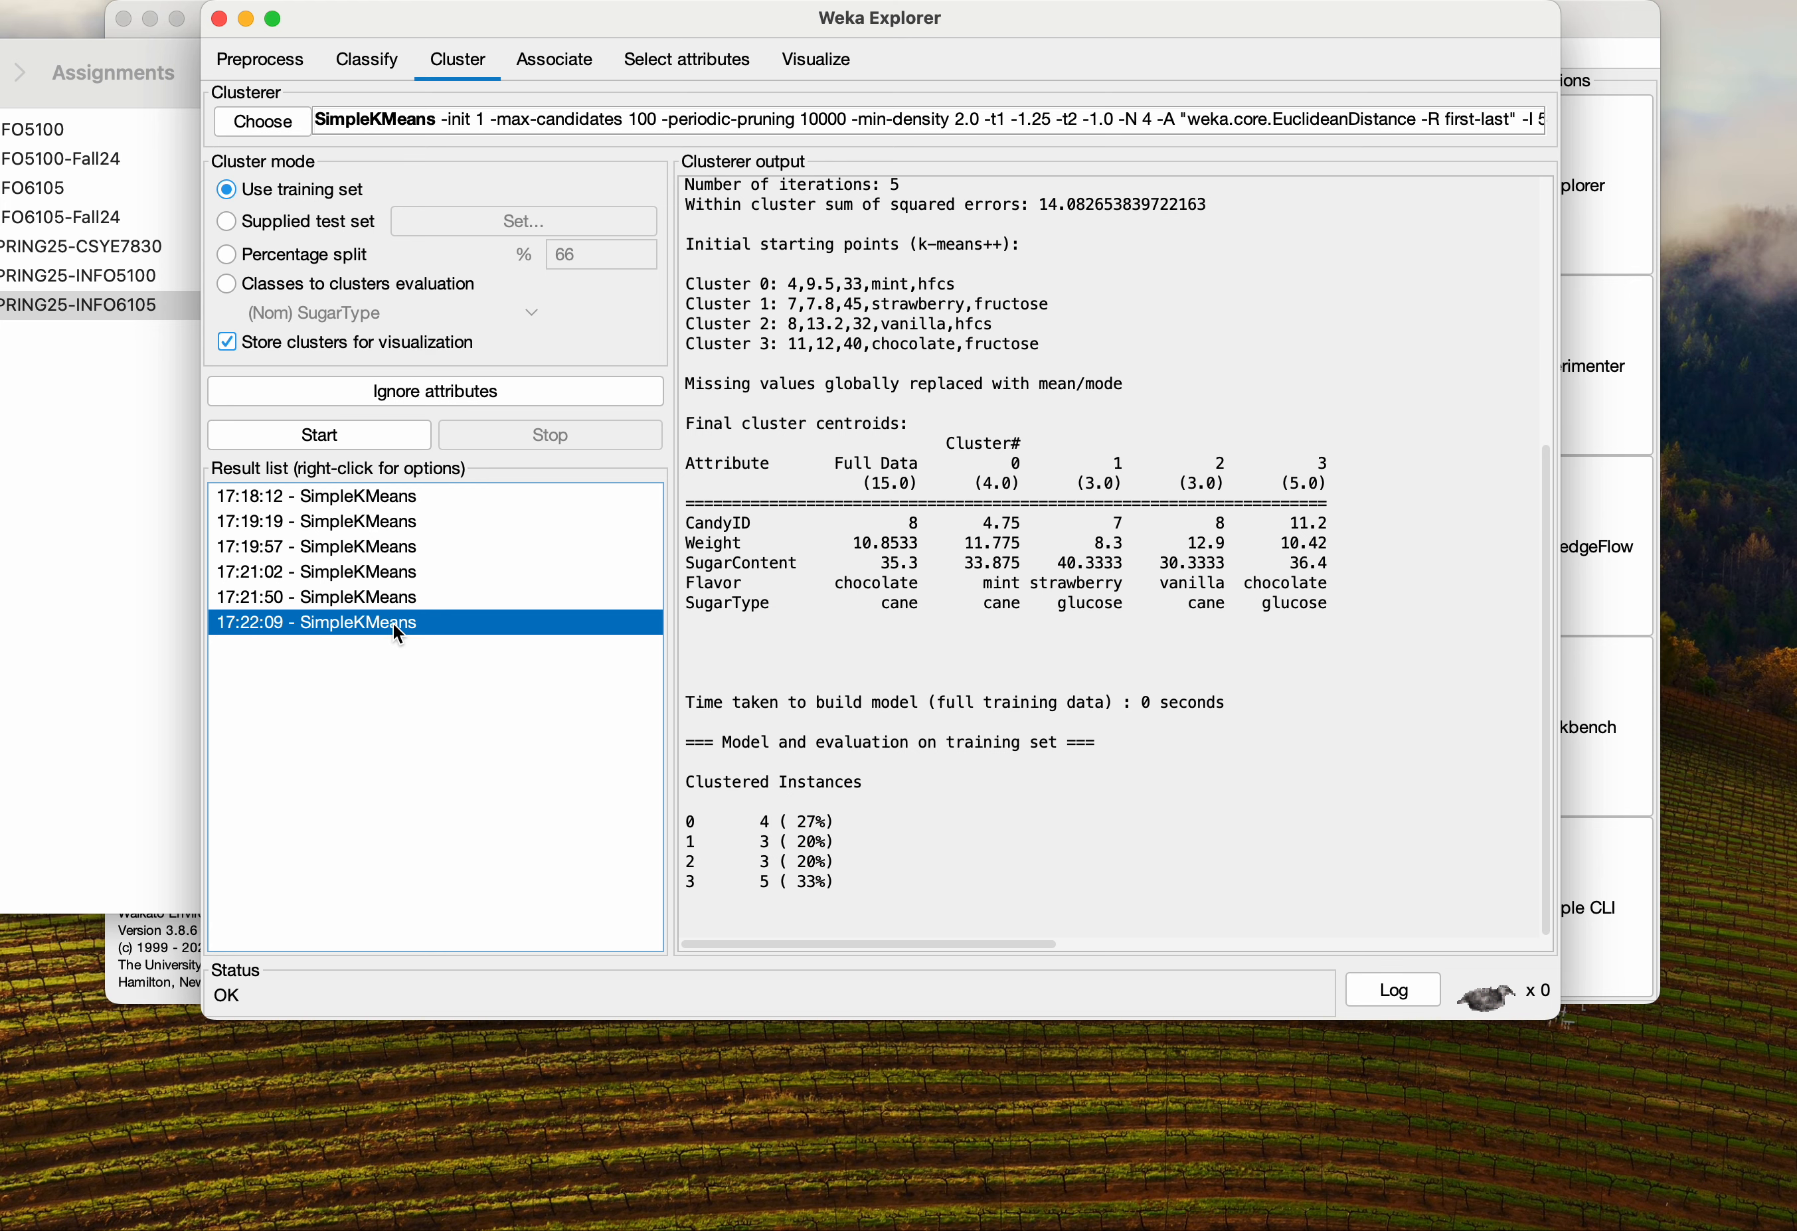
Visualize the cluster assignments of the four-cluster k-means++ result, then close the plot
right_click(385, 617)
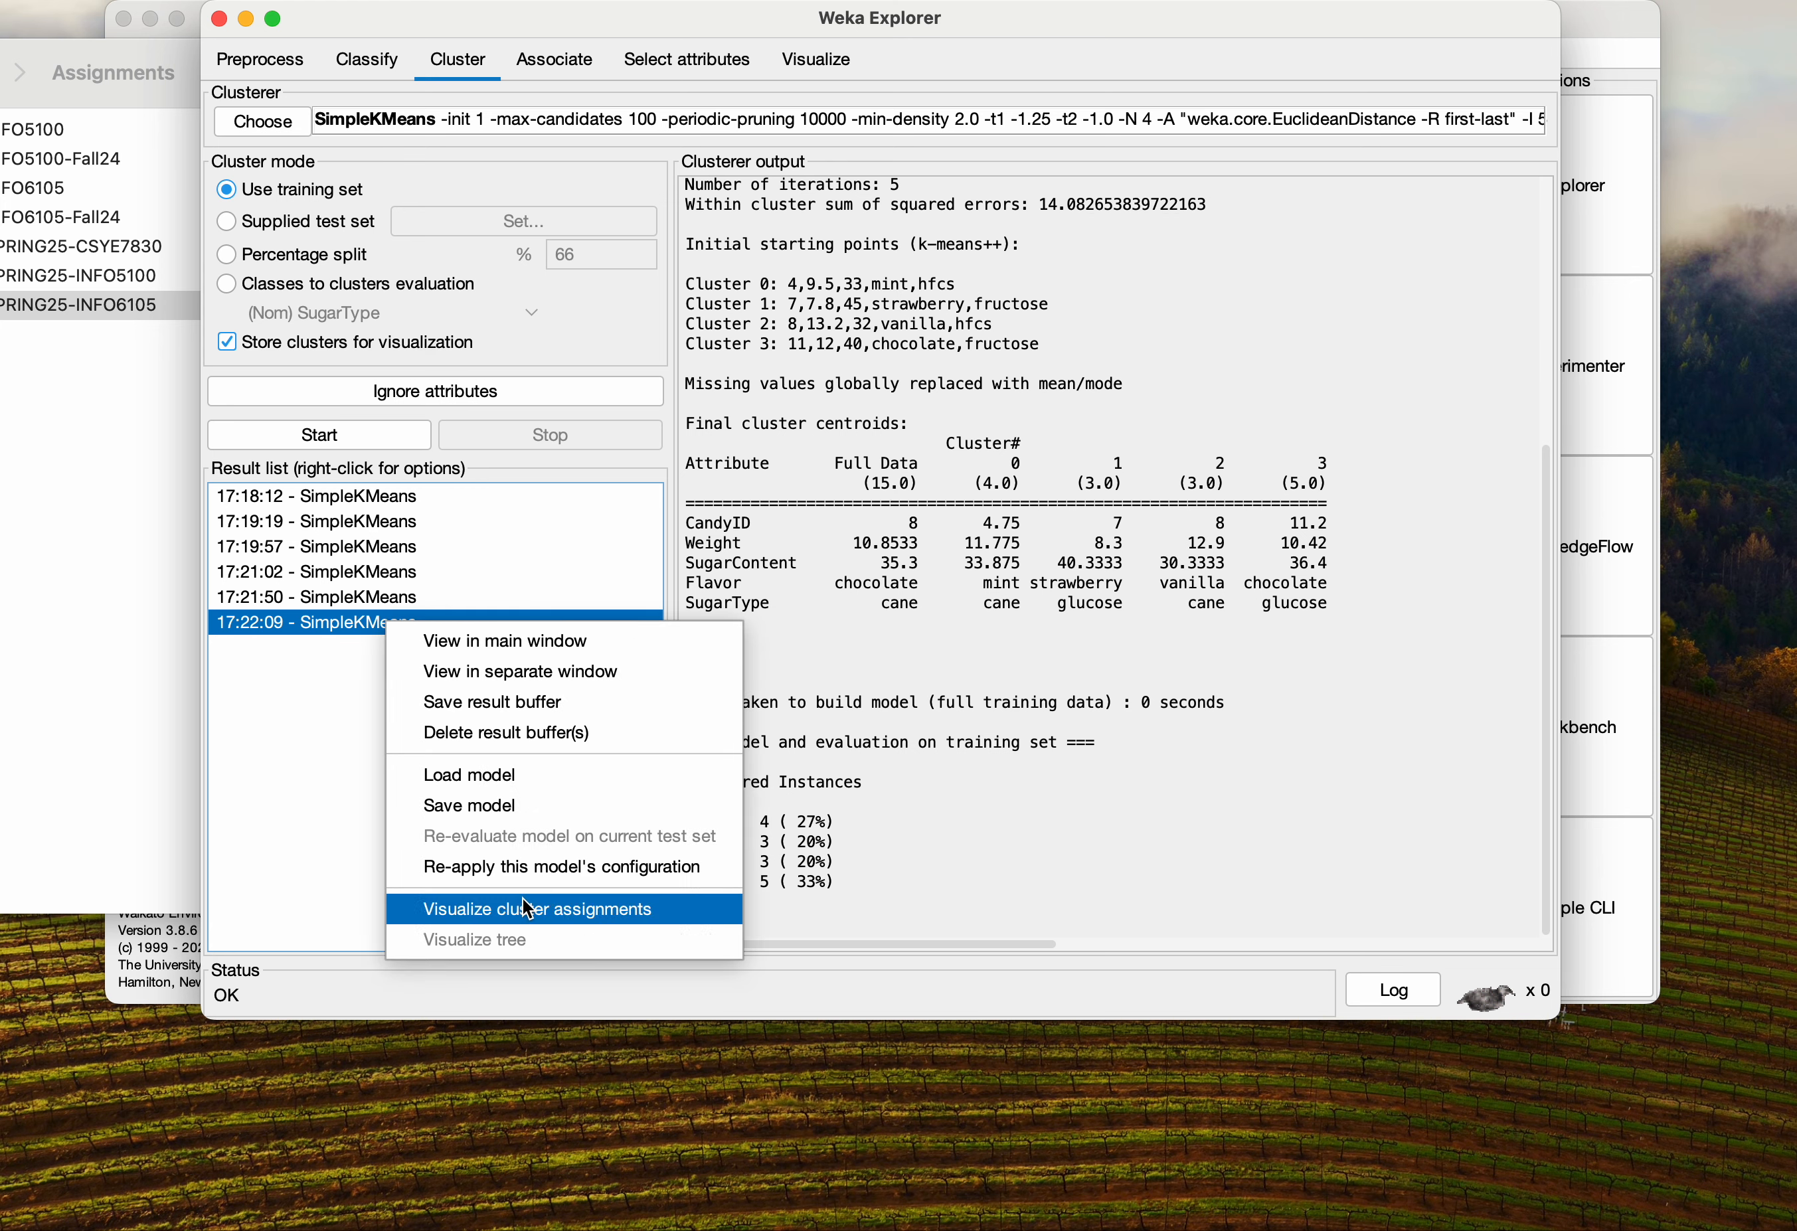
click(552, 912)
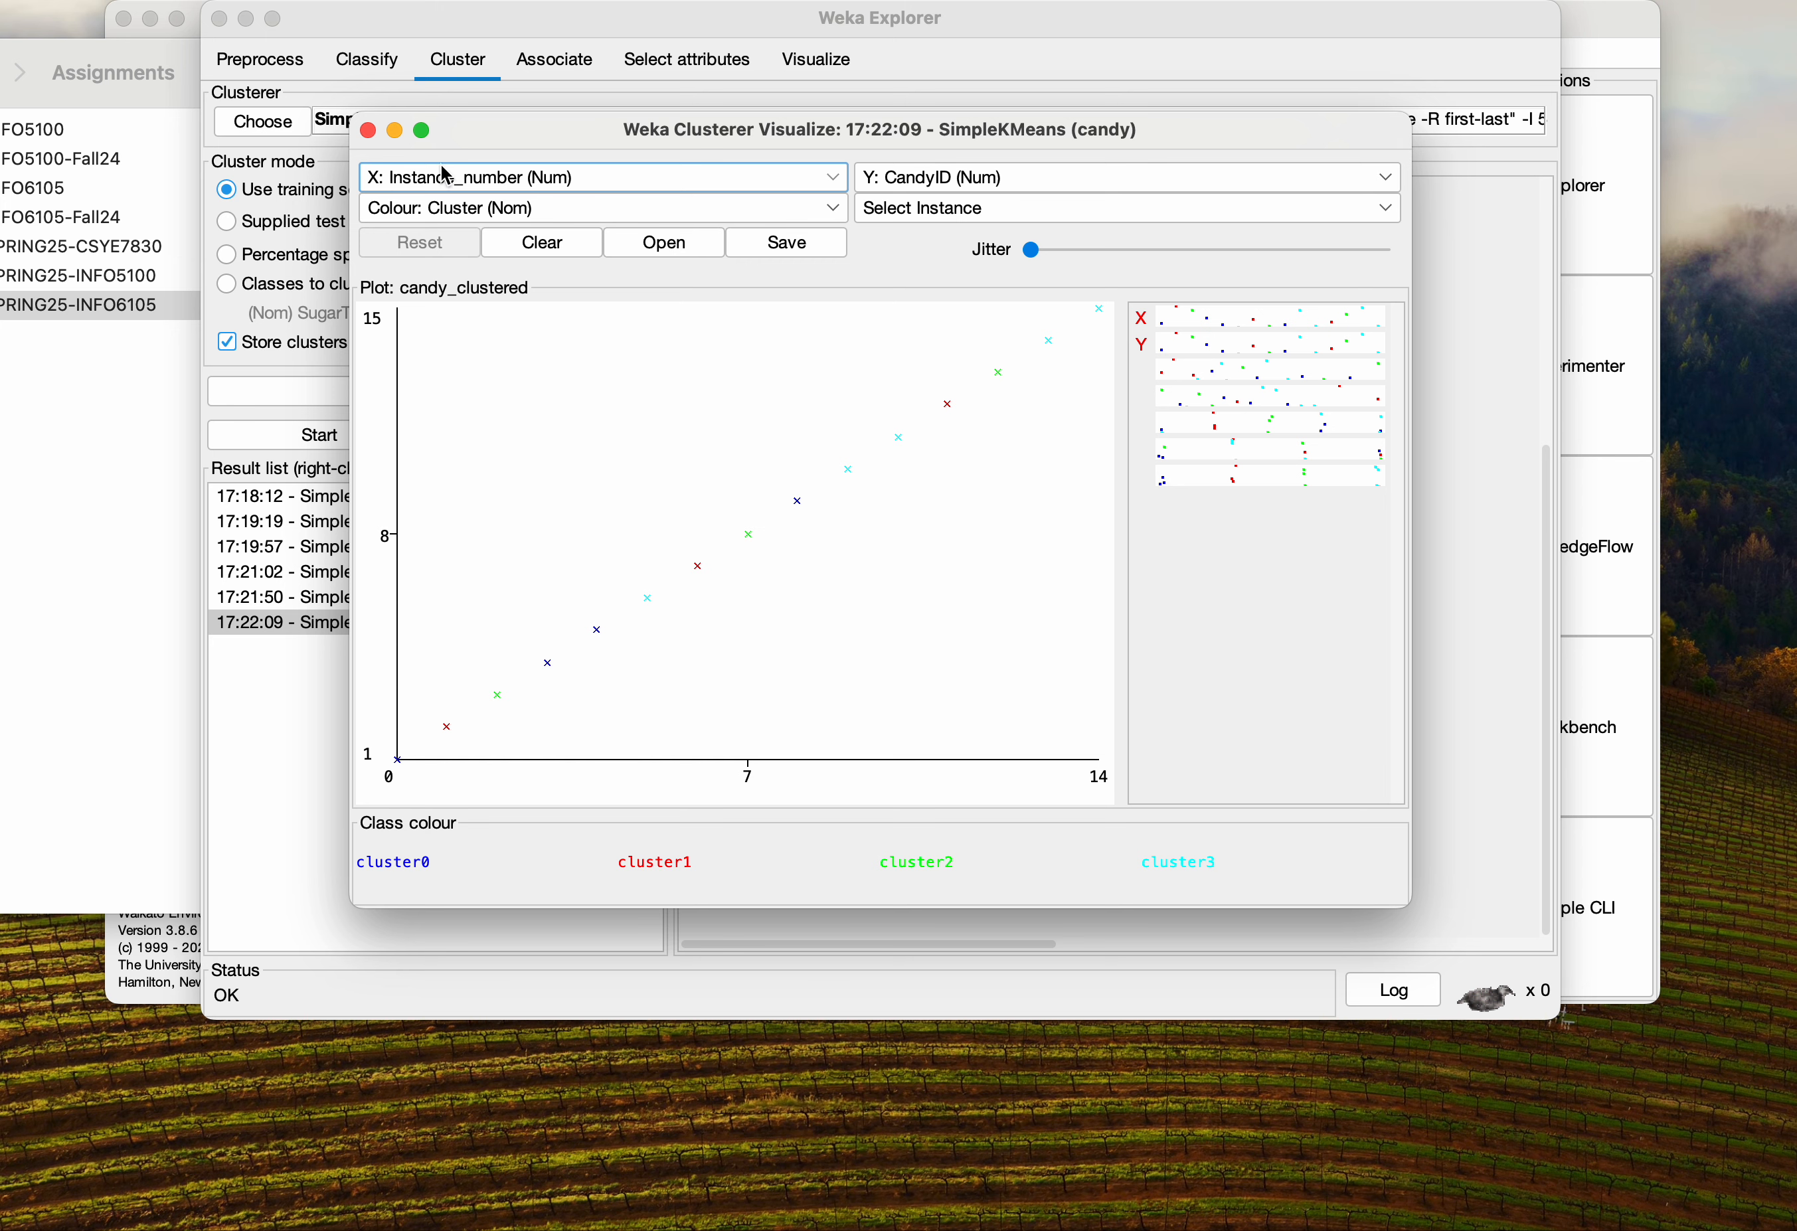
click(368, 130)
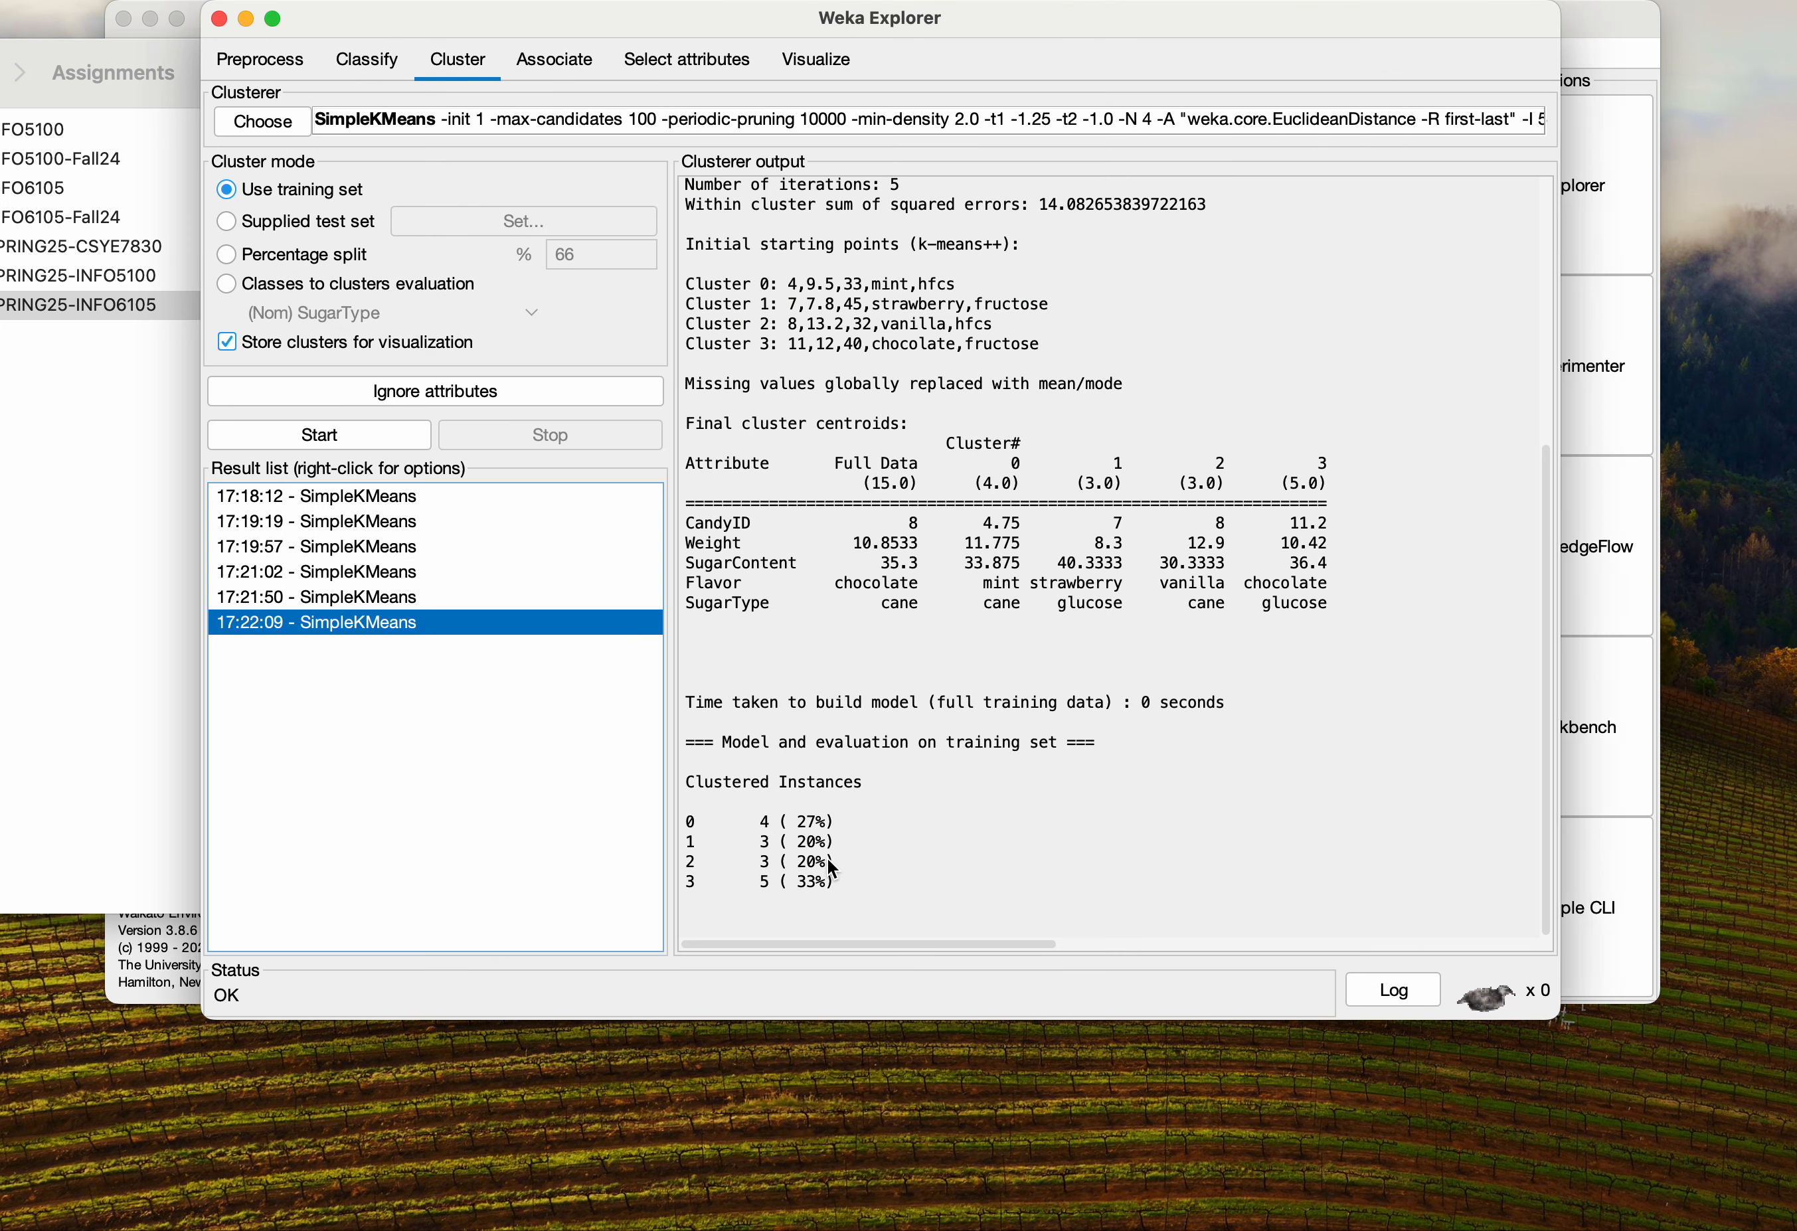
Compare the clustered instance distributions of the four-, three- and two-cluster results in the result list
drag(834, 884, 684, 691)
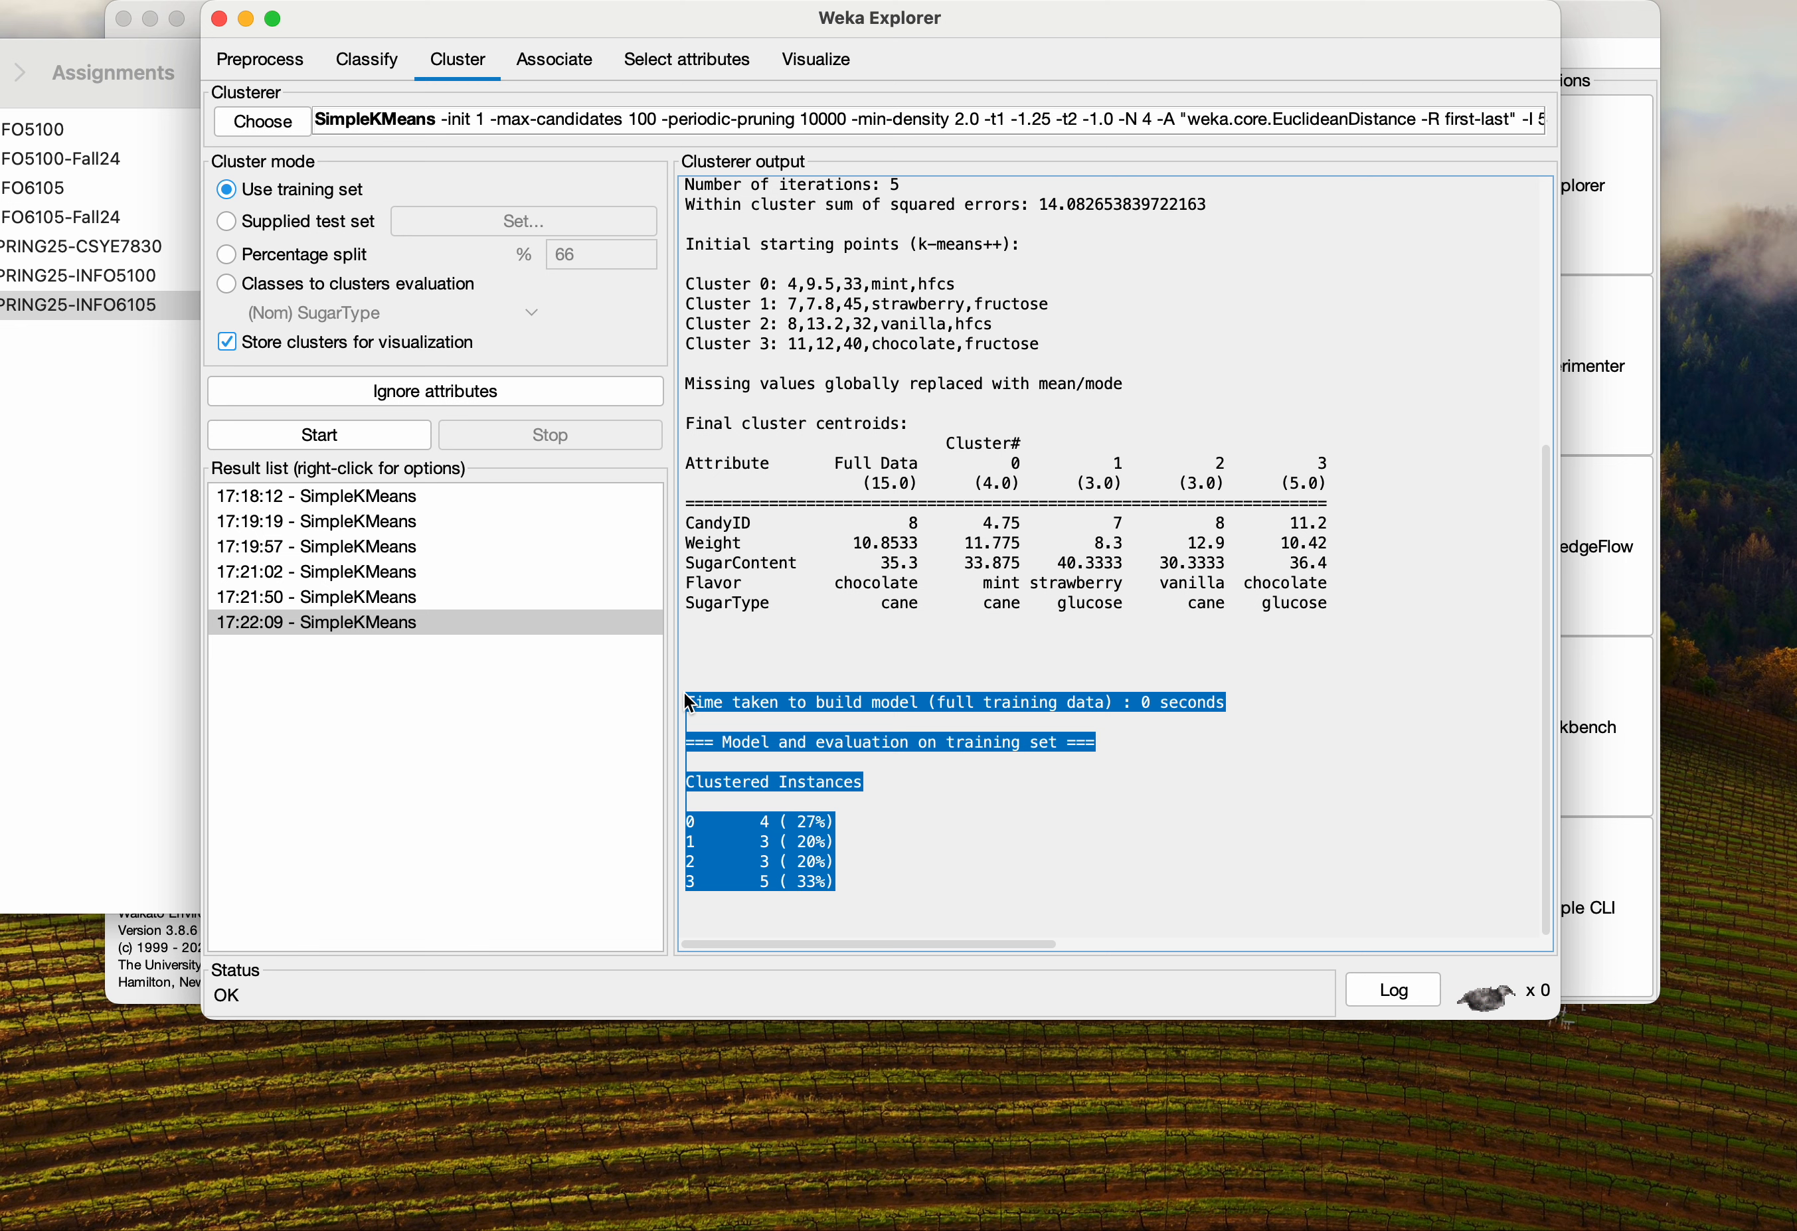
click(861, 786)
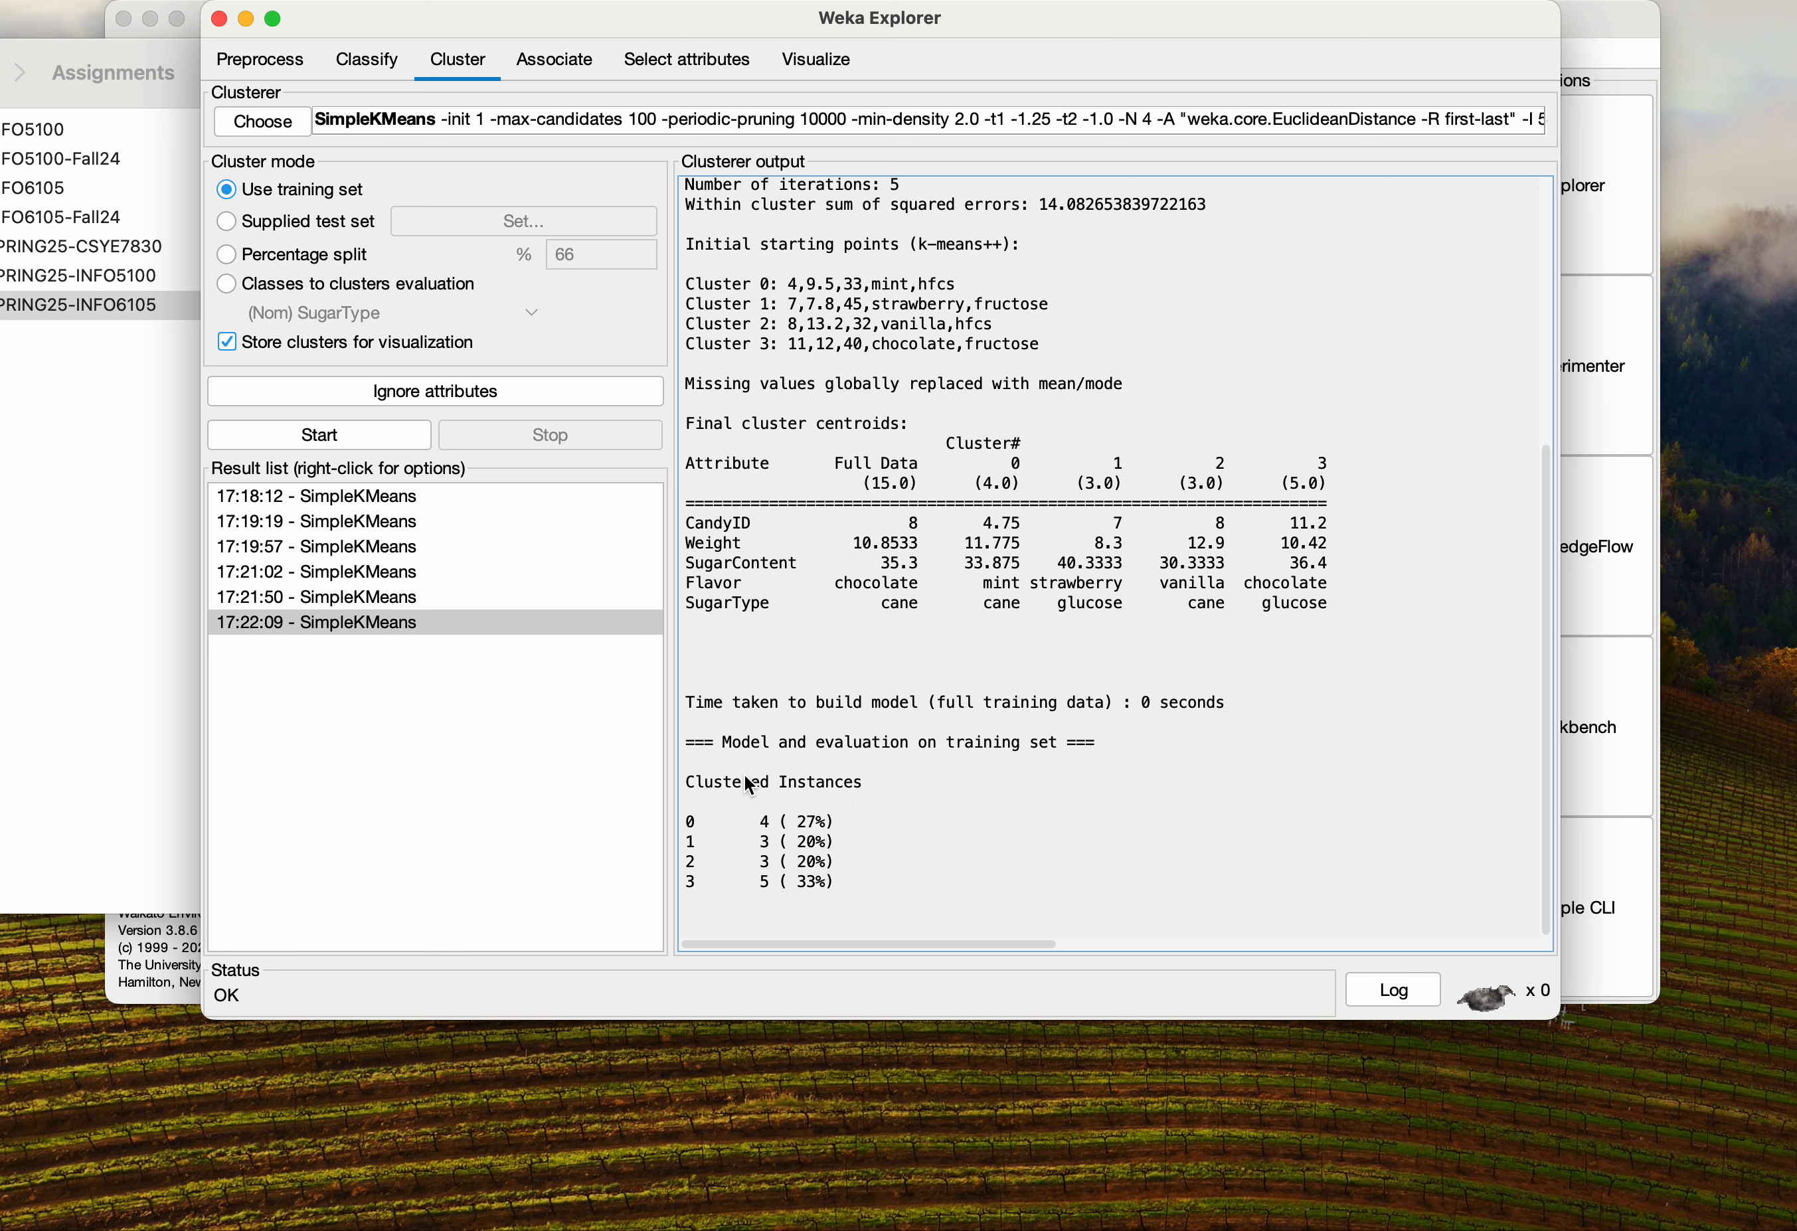
click(413, 598)
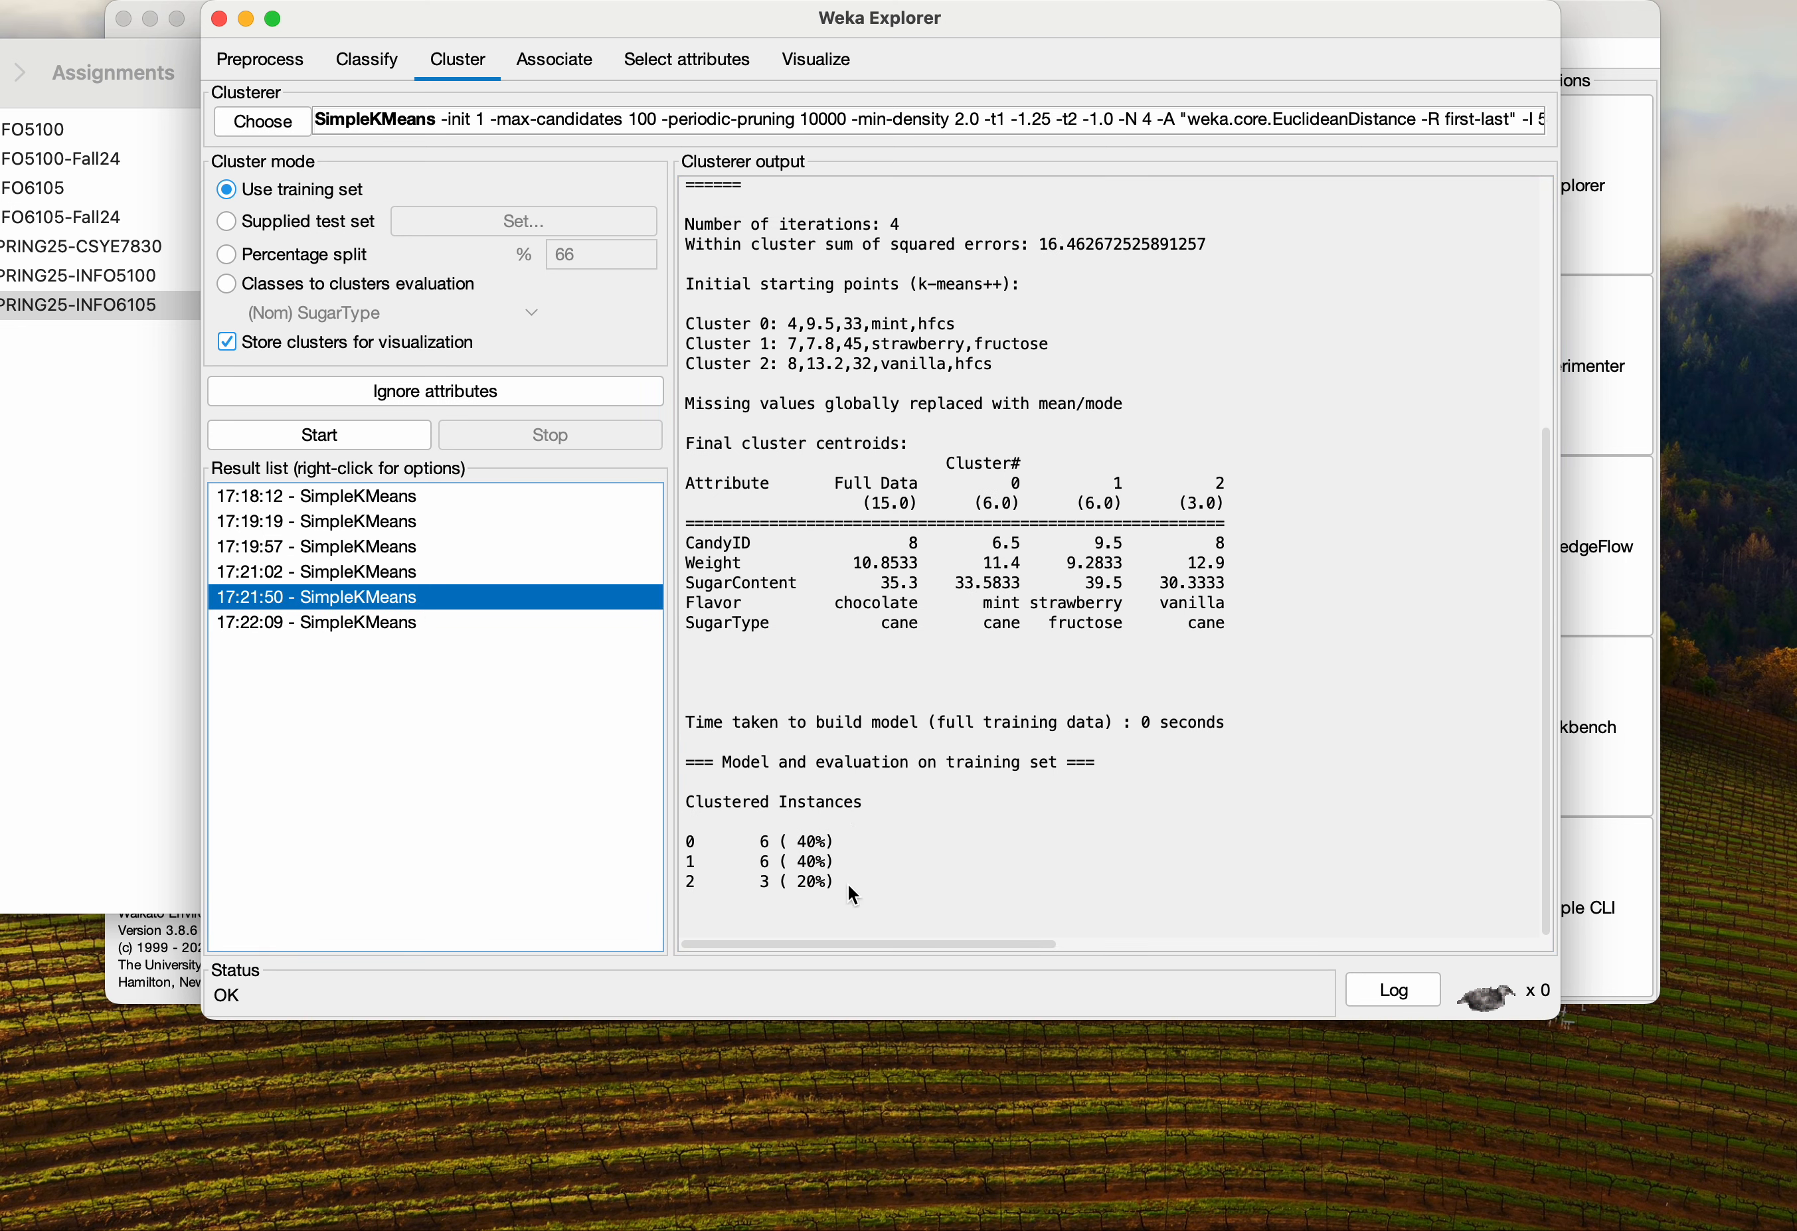
drag(849, 886, 676, 797)
click(868, 891)
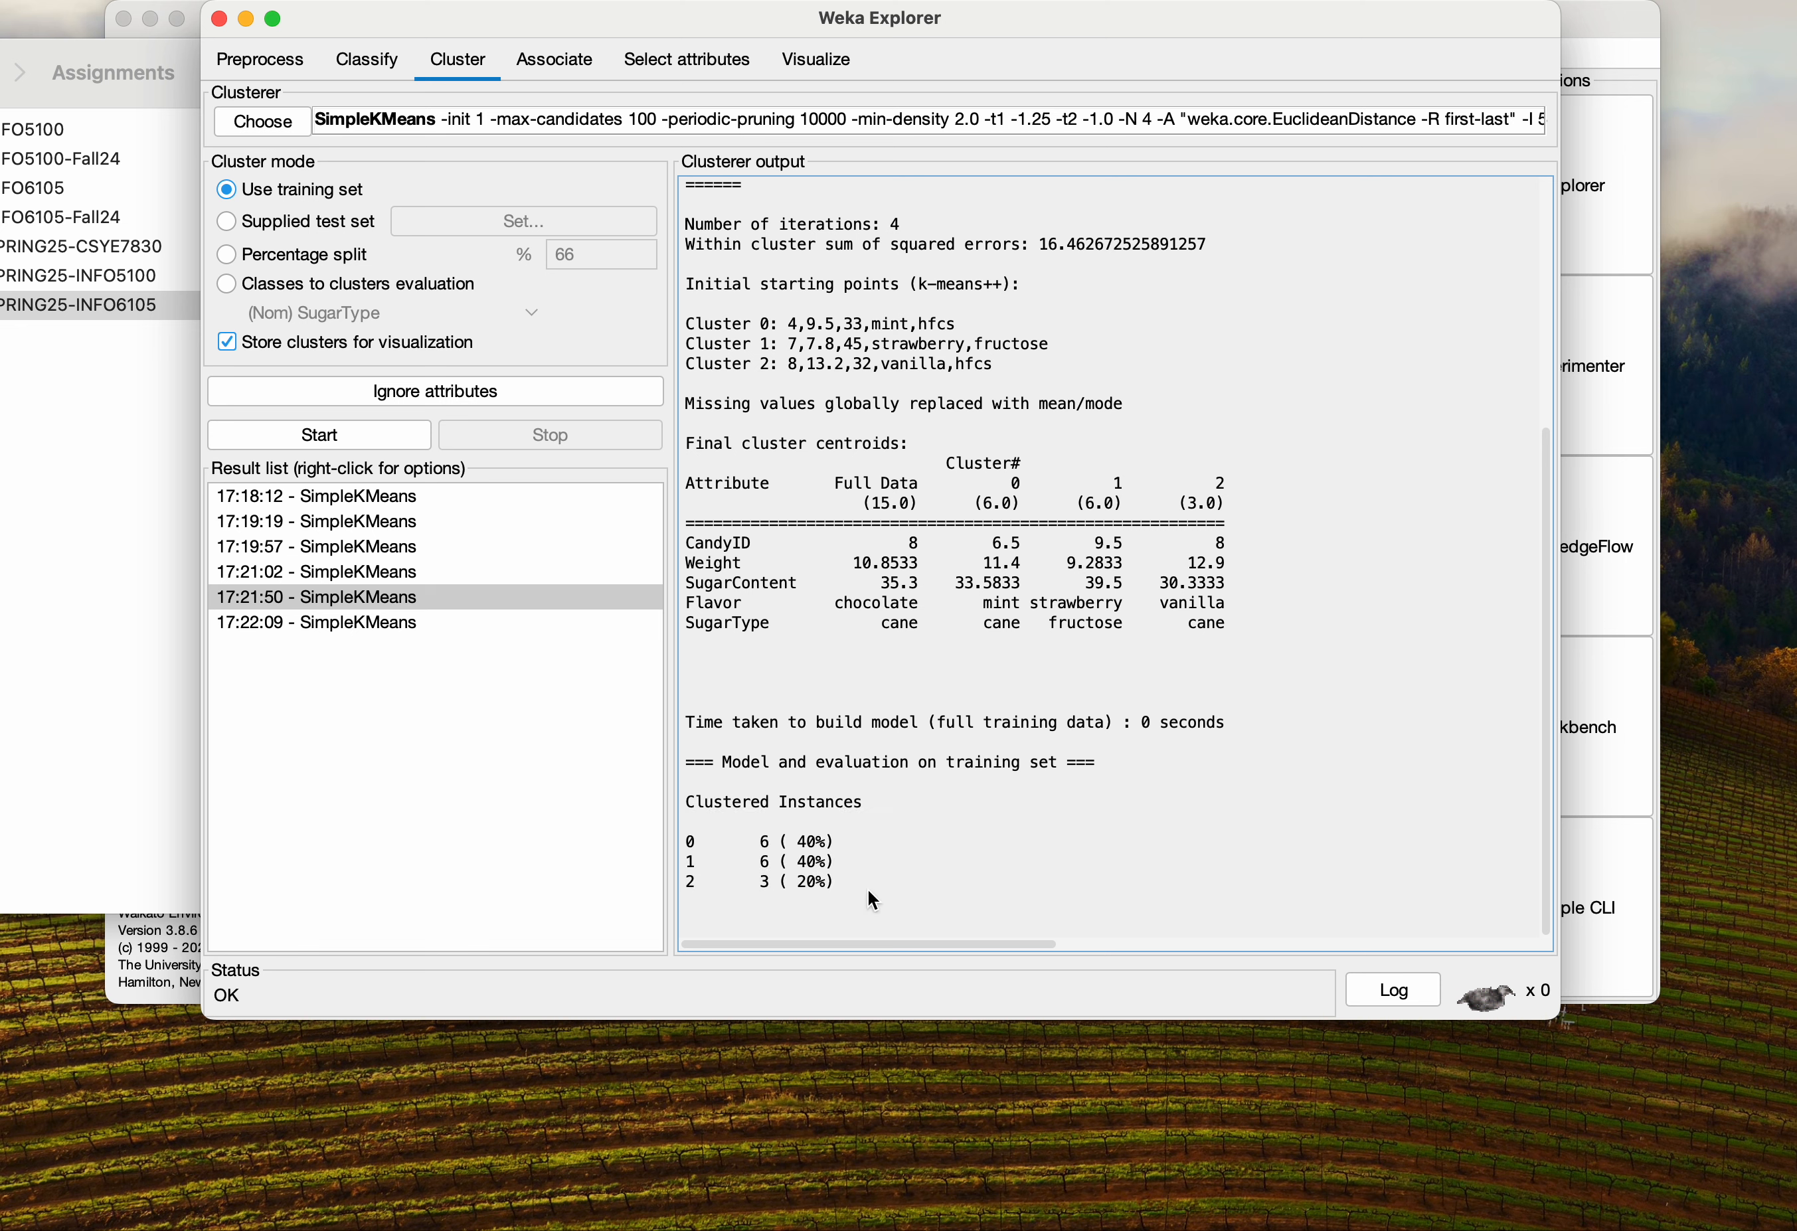
click(399, 582)
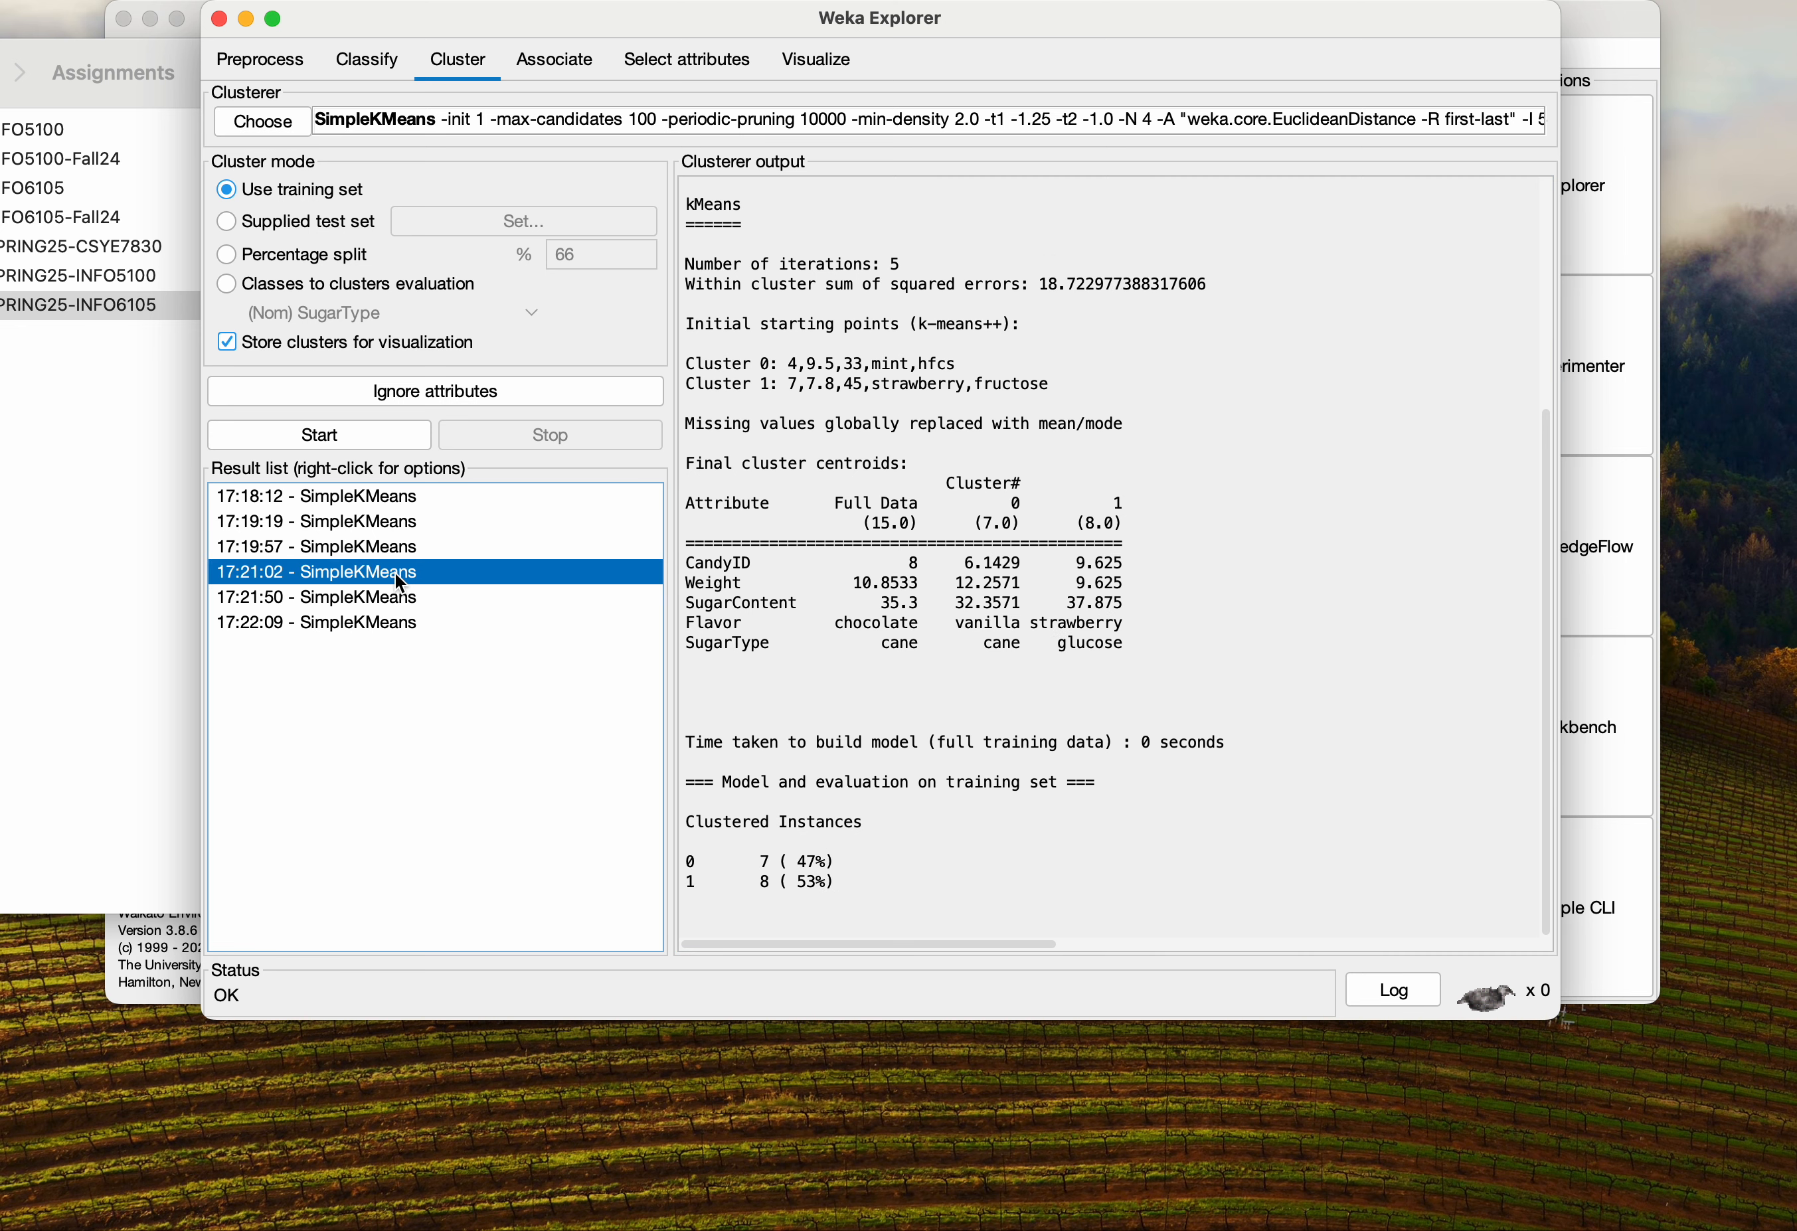
drag(840, 896, 675, 864)
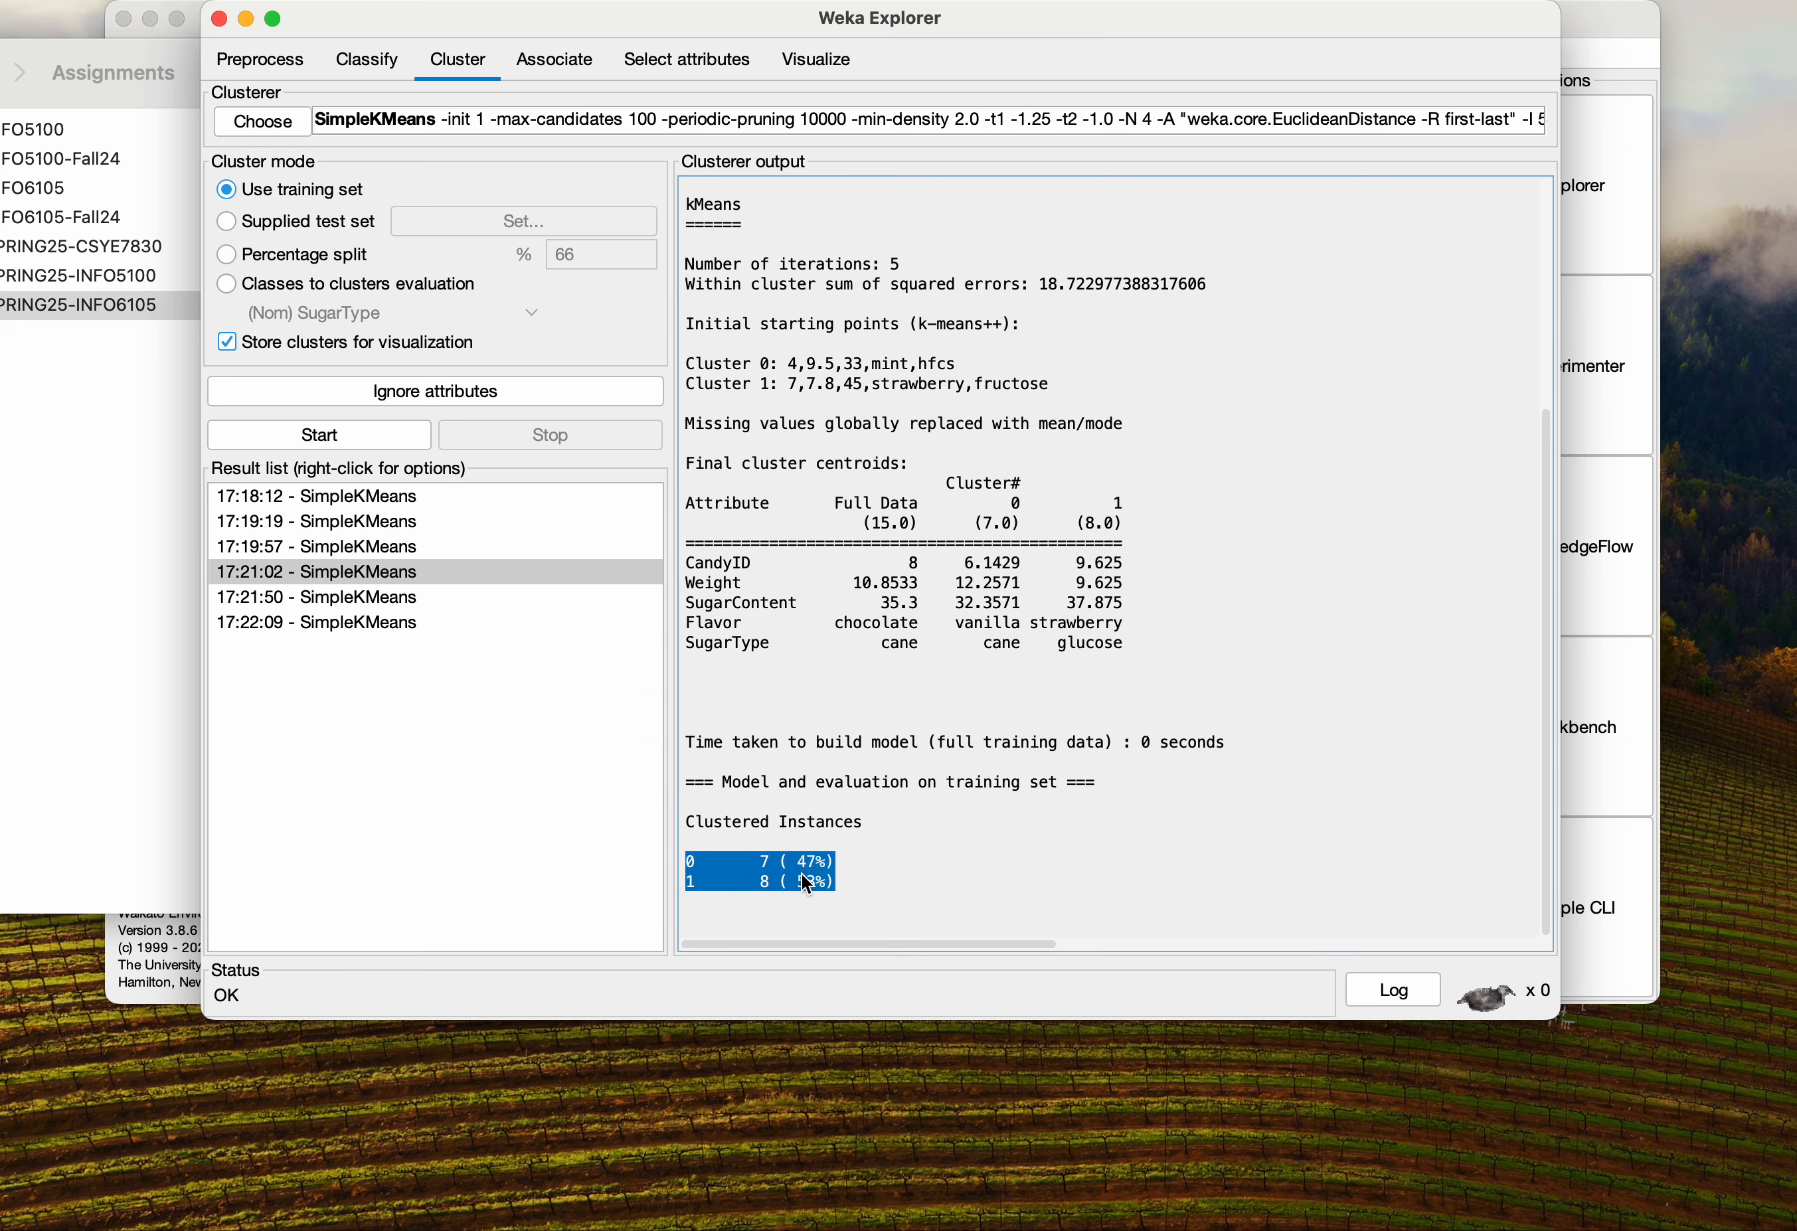
click(836, 901)
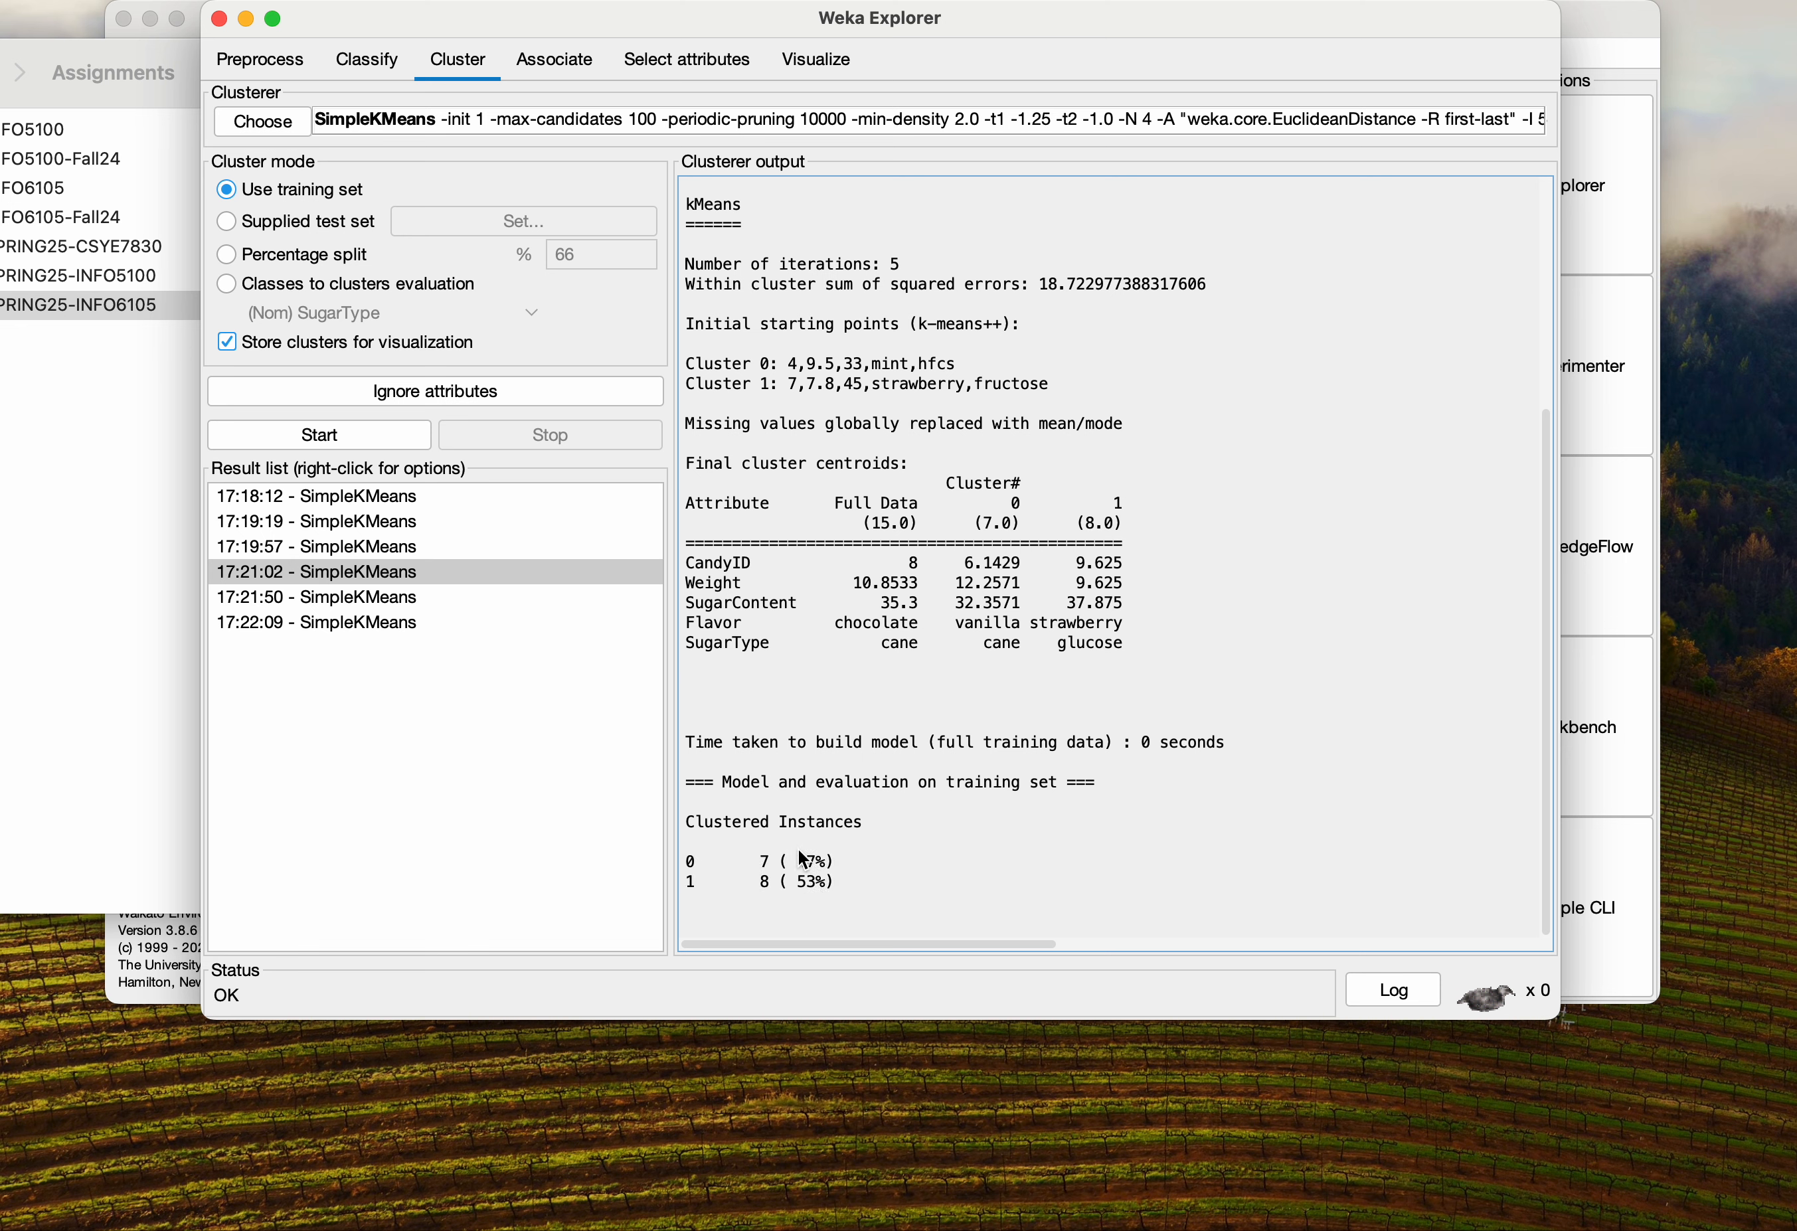
click(393, 501)
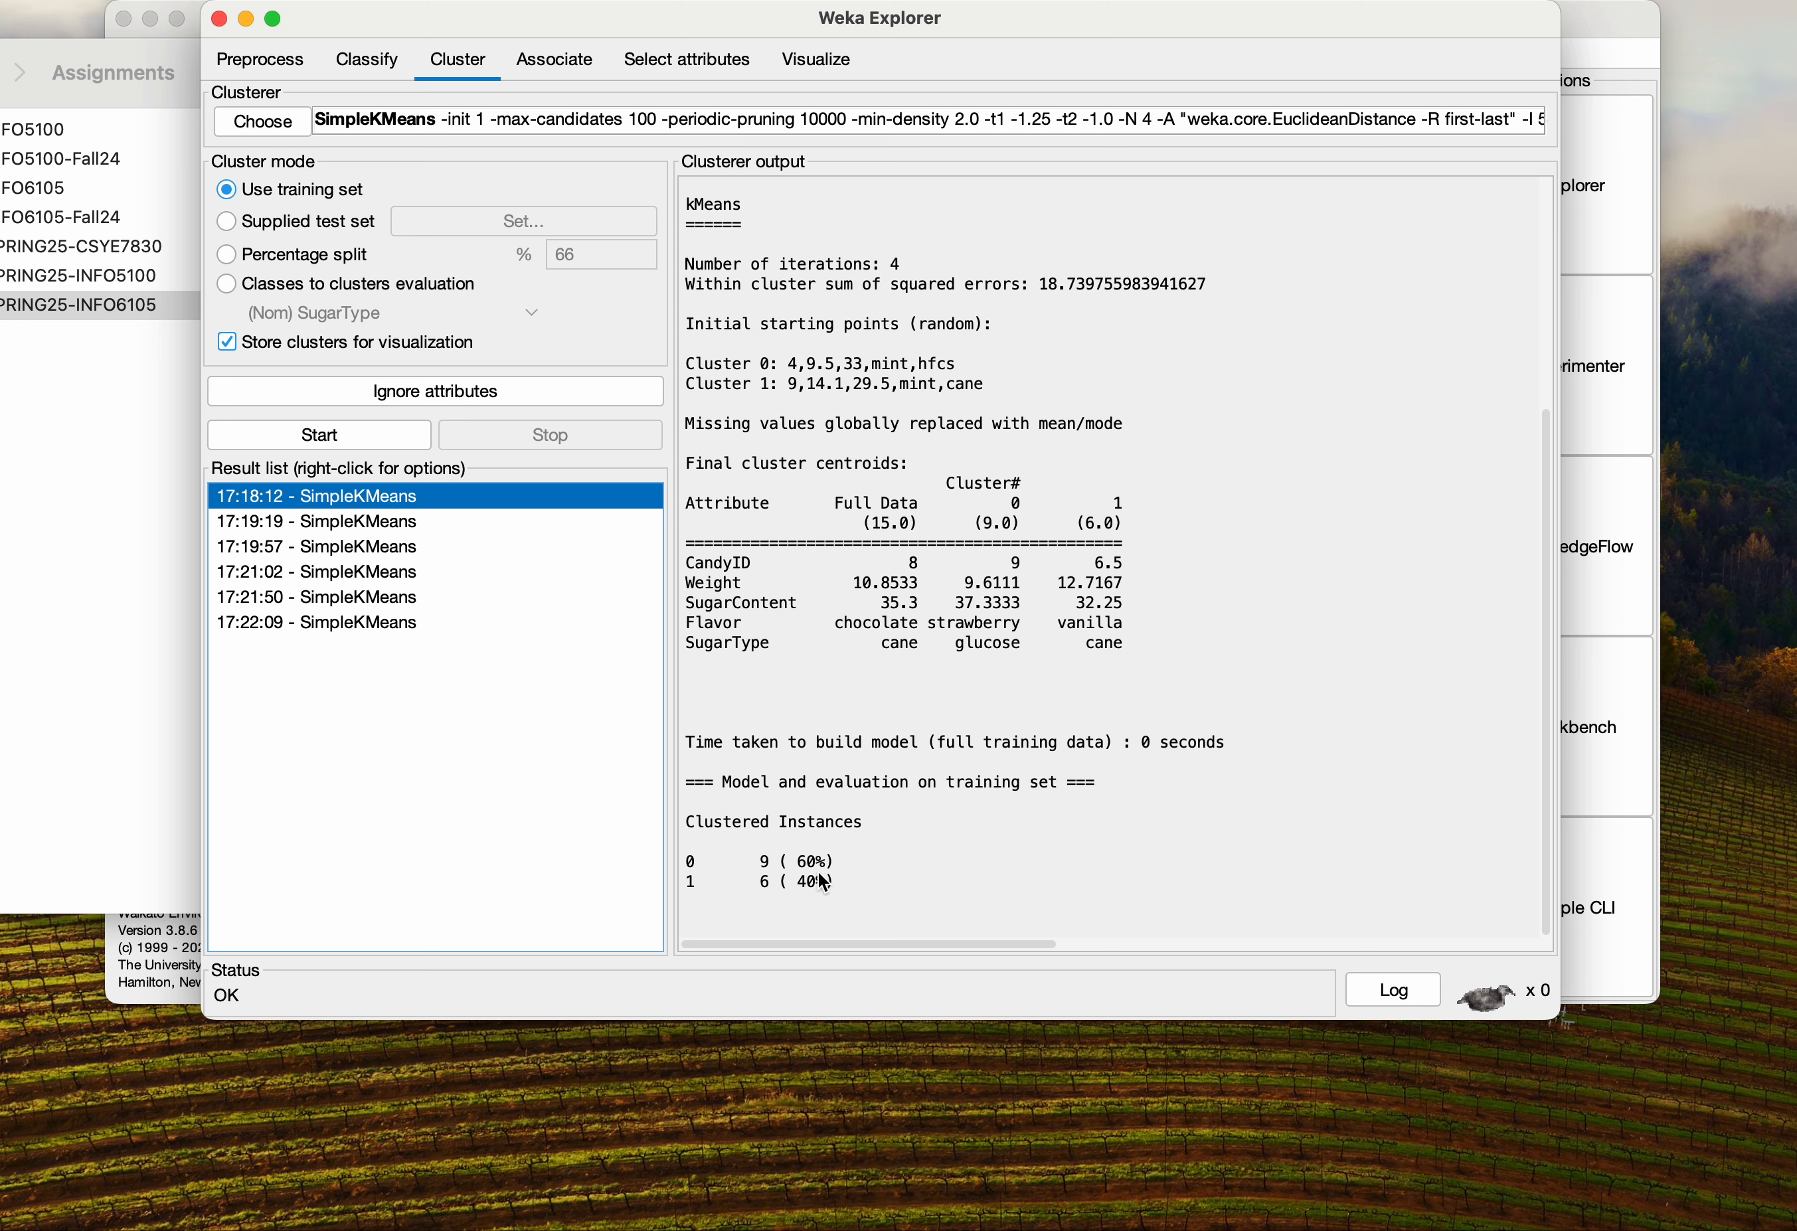
drag(821, 883, 680, 821)
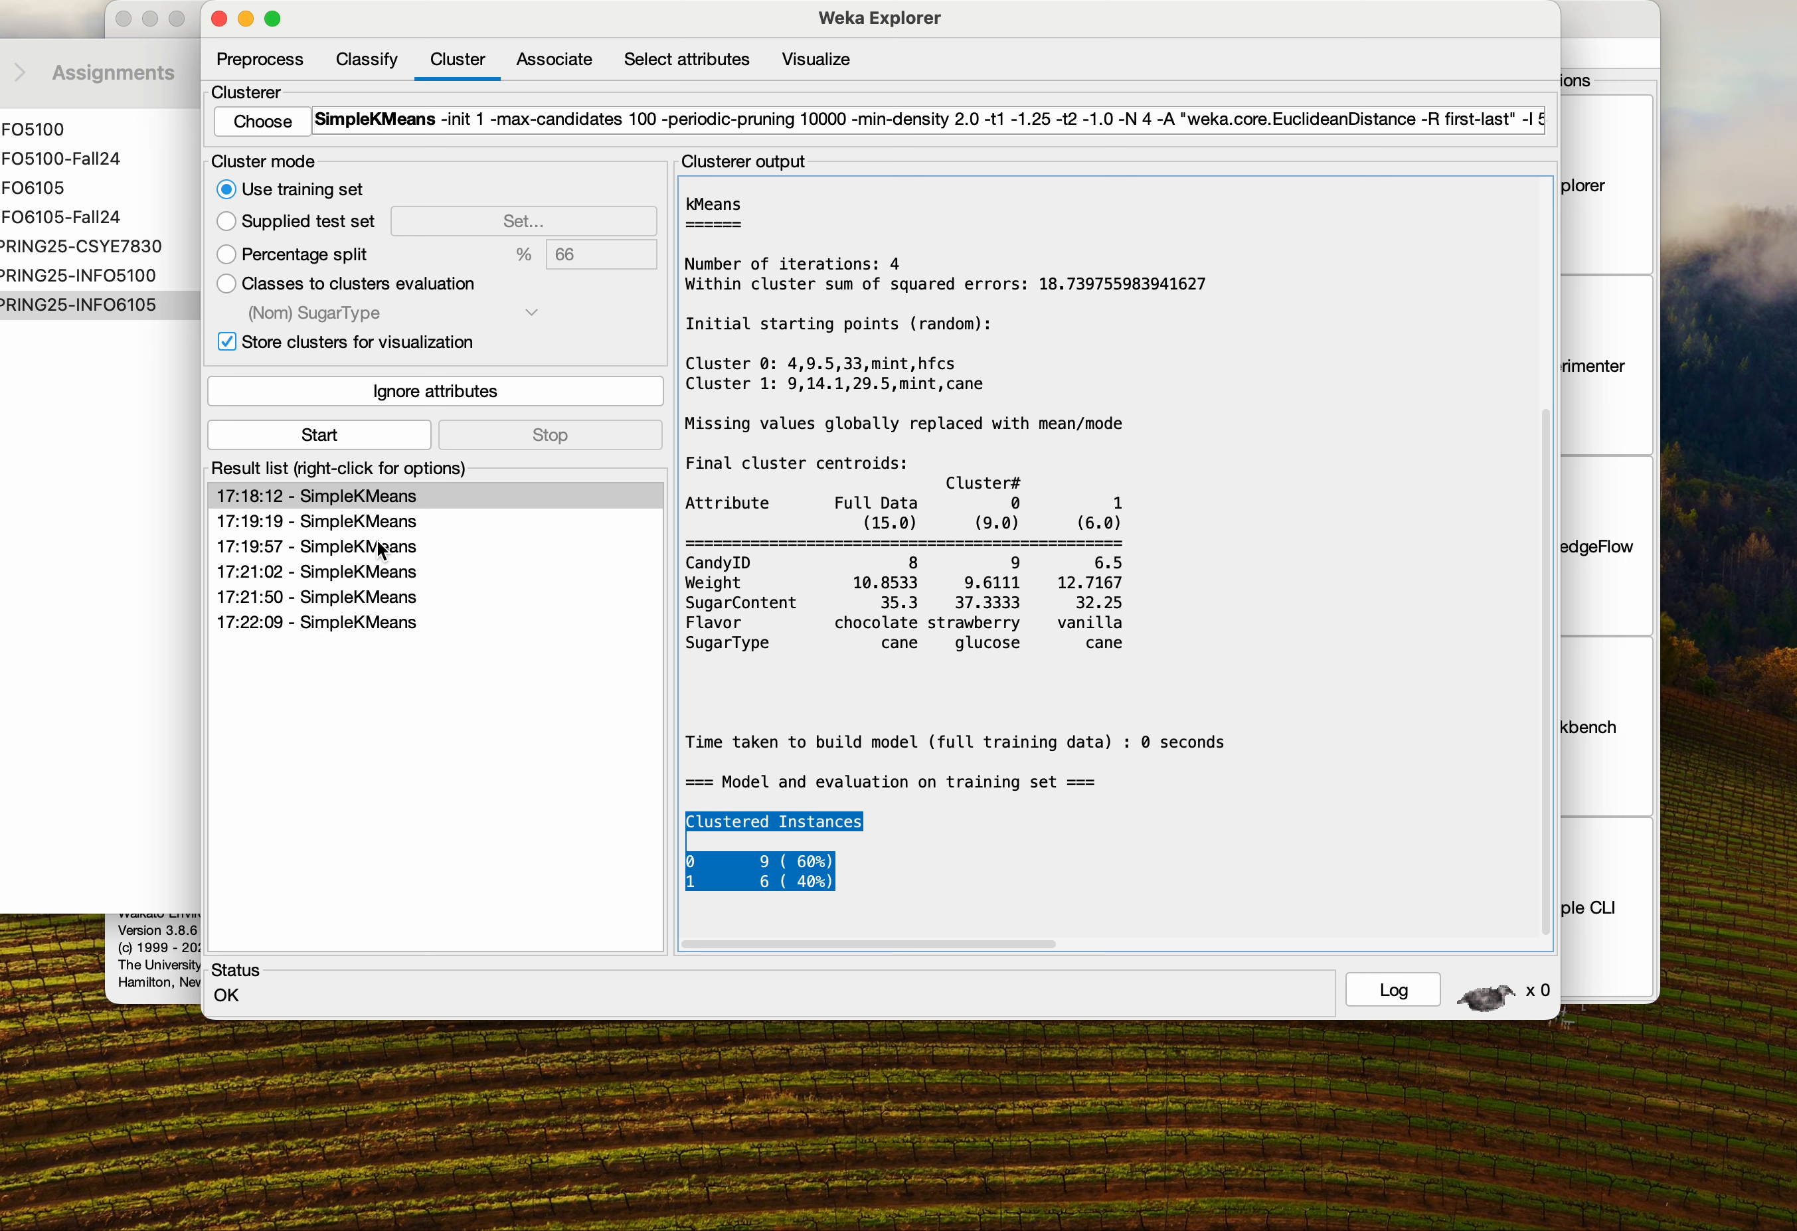
Compare the Random and k-means++ results for two and three clusters by switching between result entries
click(368, 579)
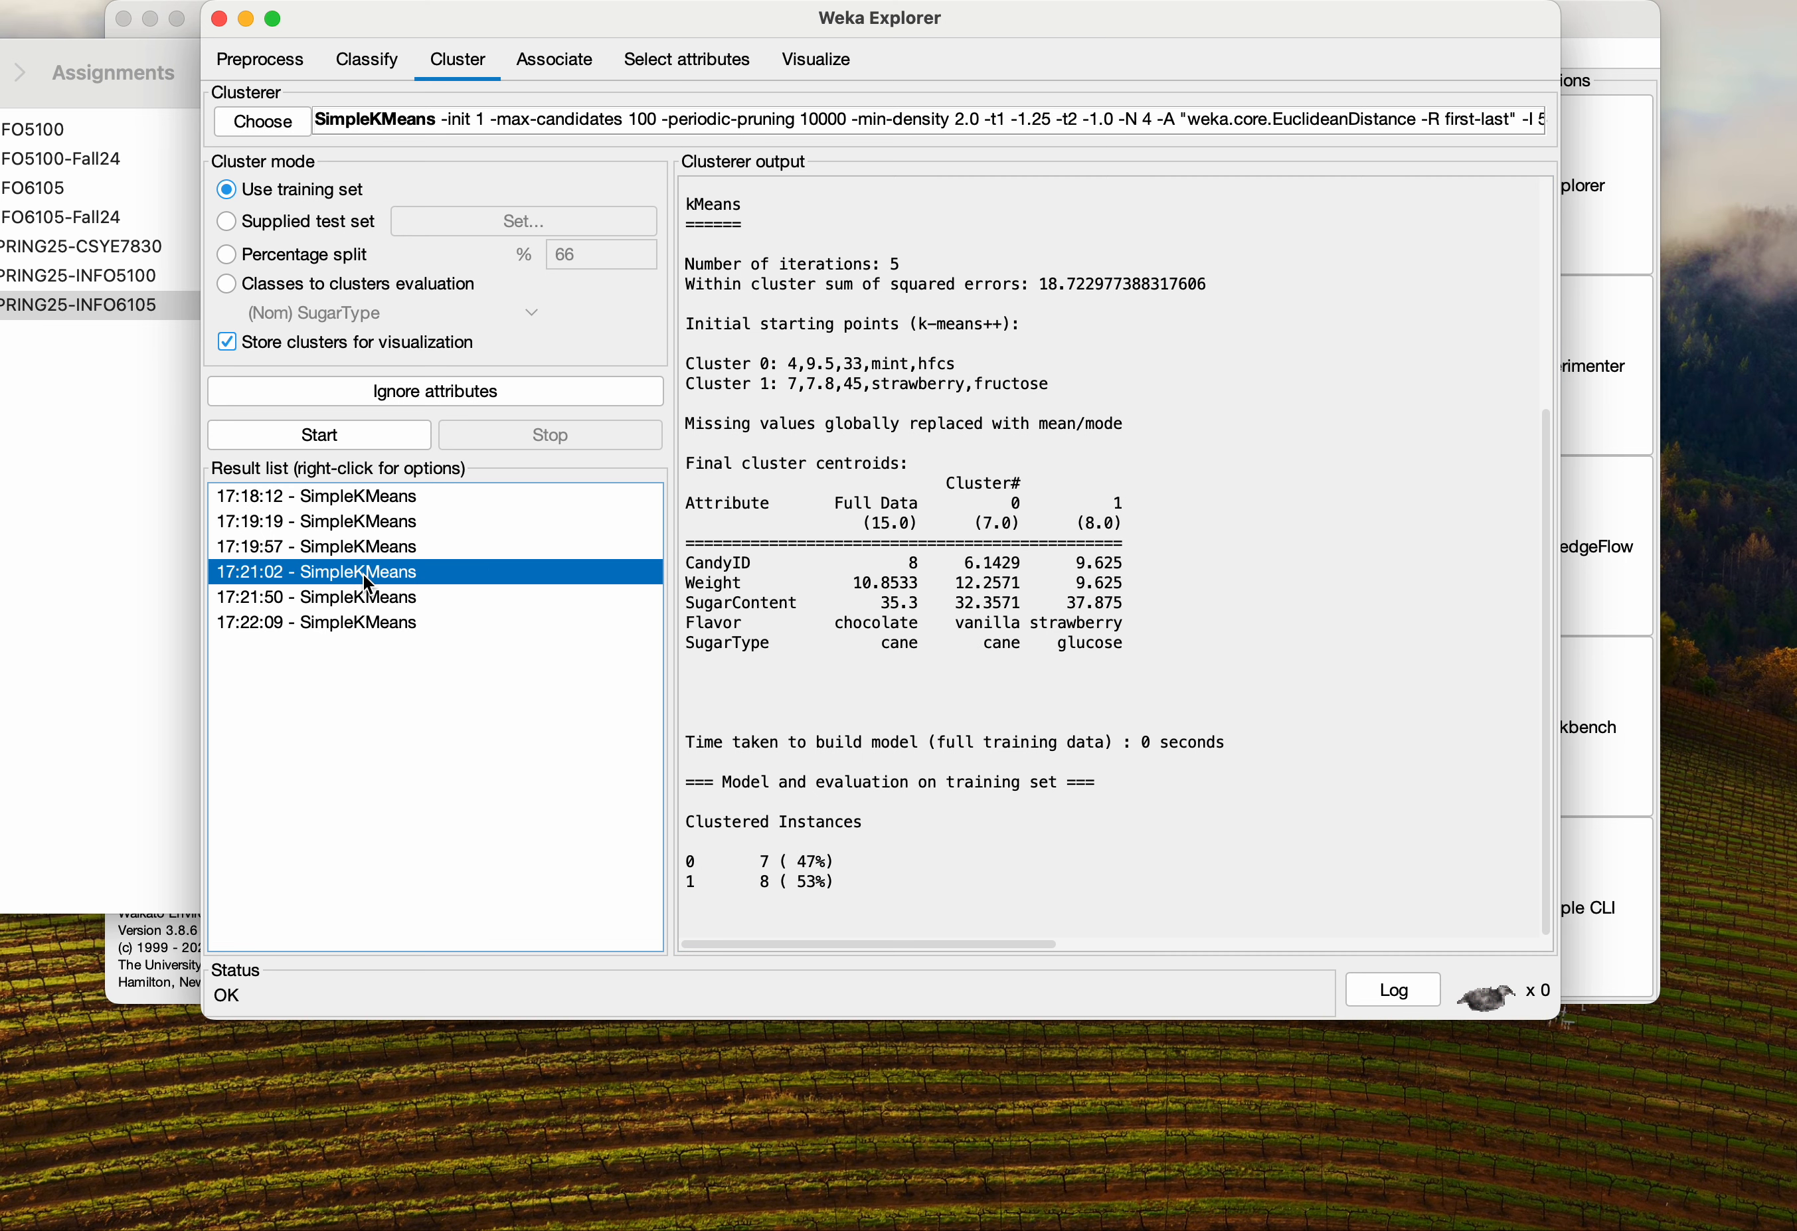
drag(841, 879, 678, 861)
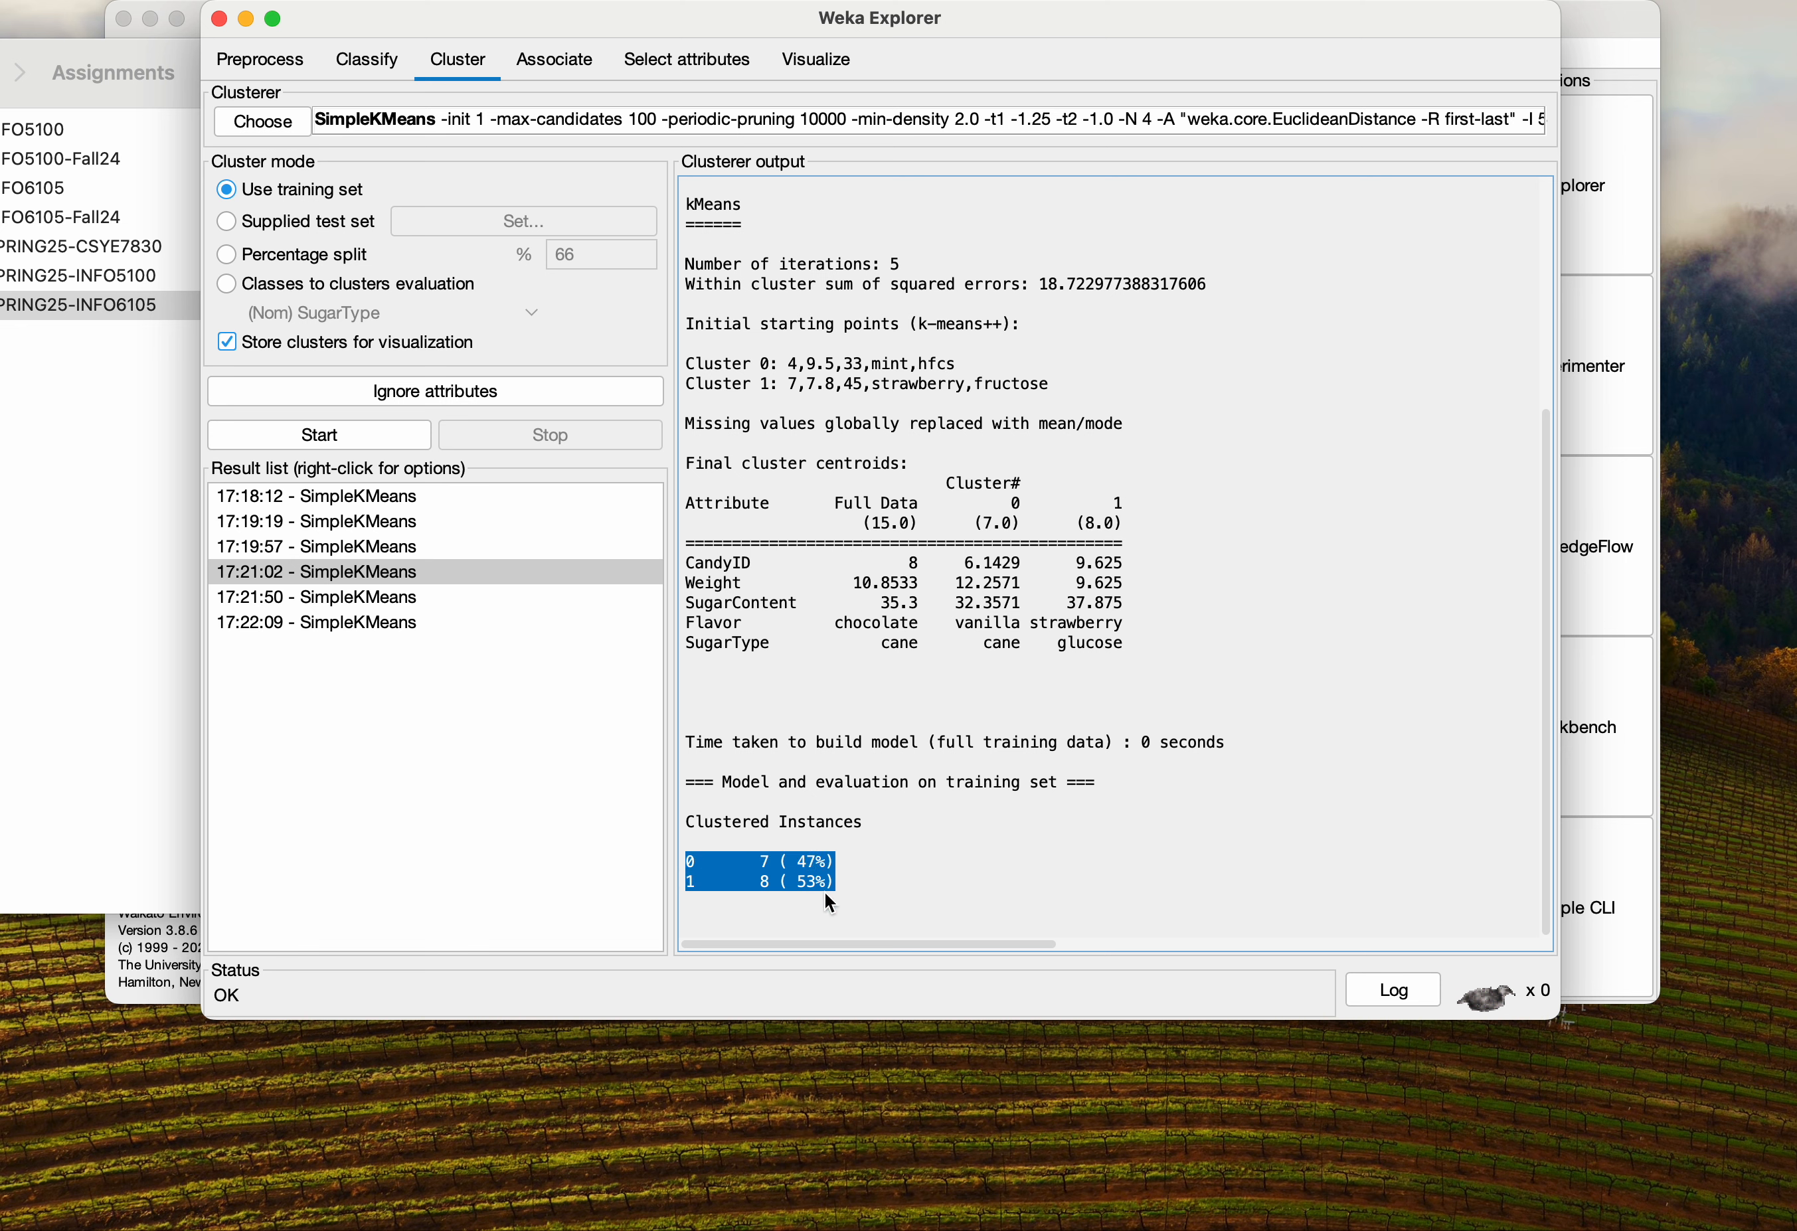
click(379, 532)
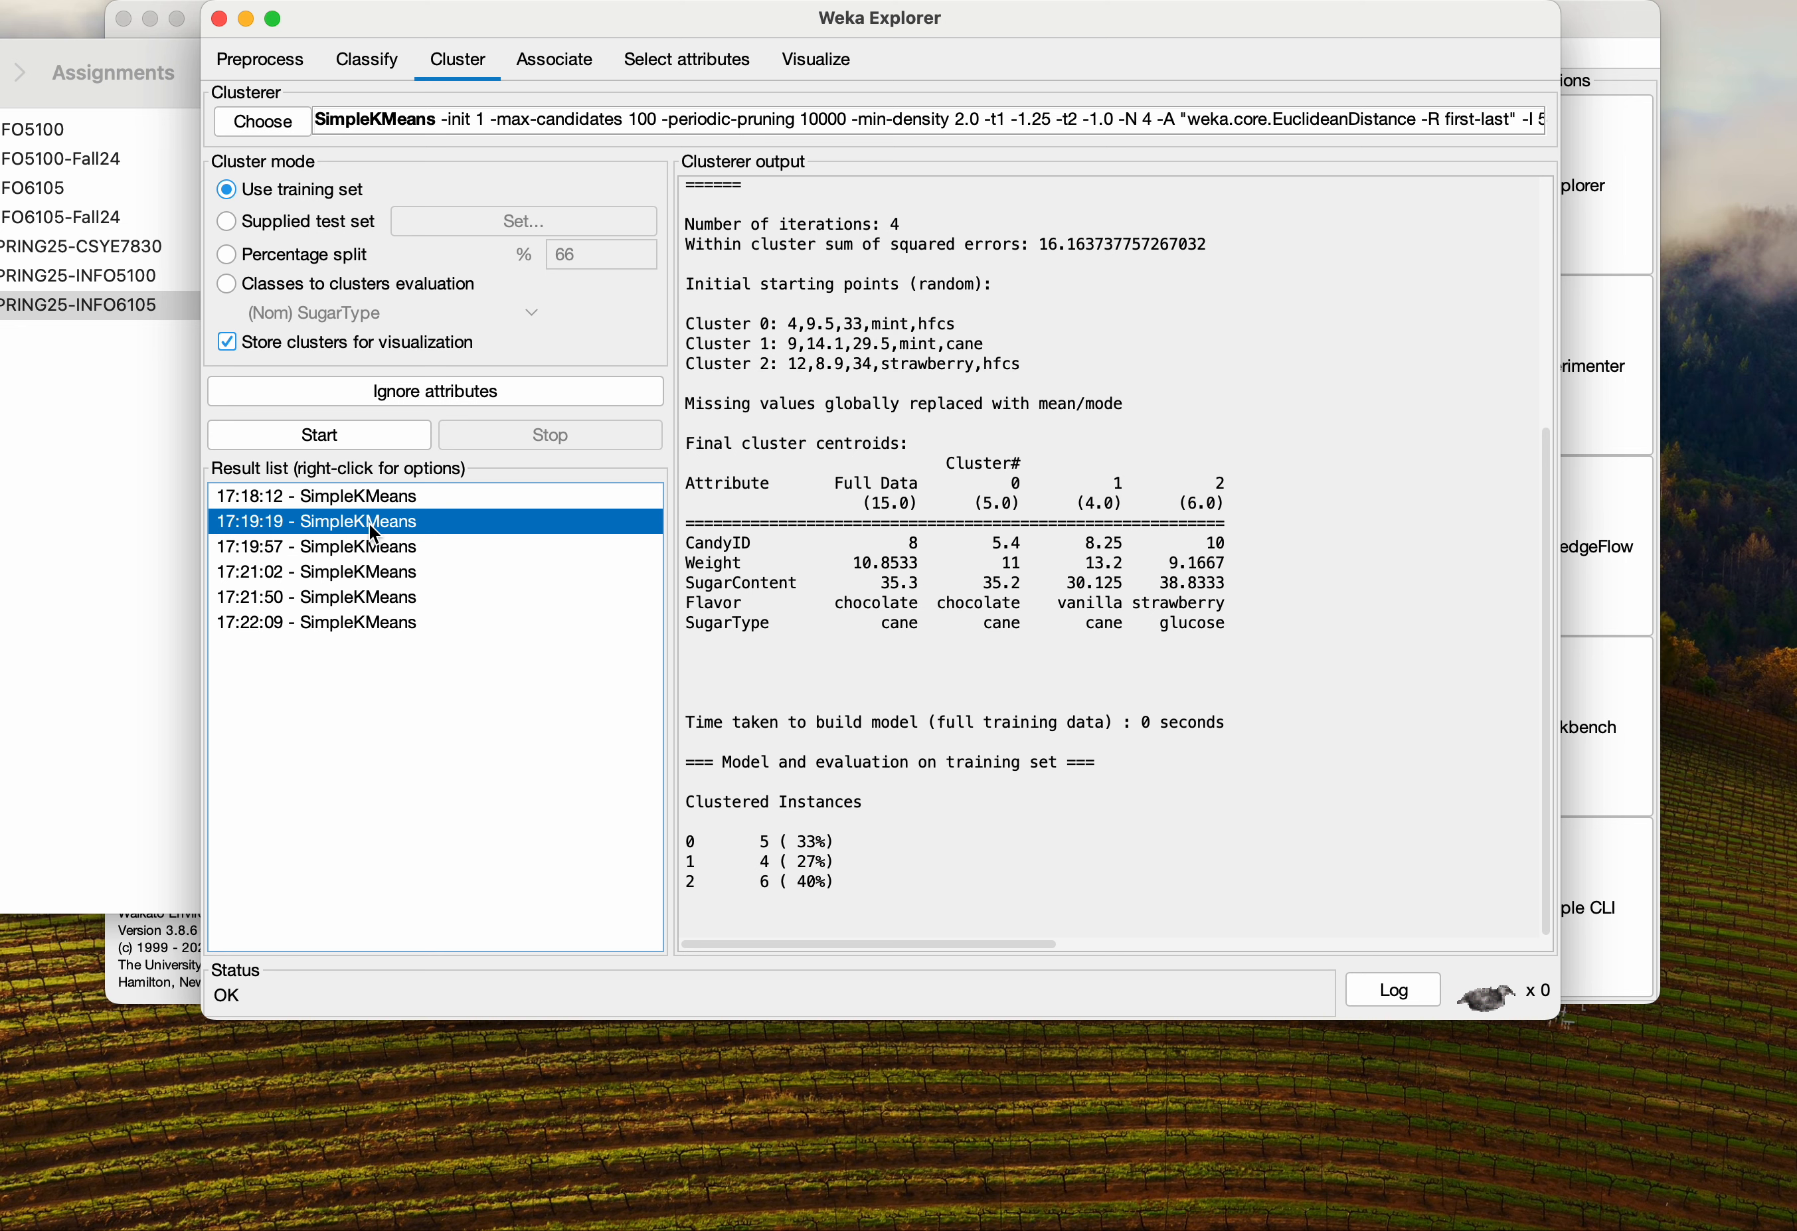
click(400, 607)
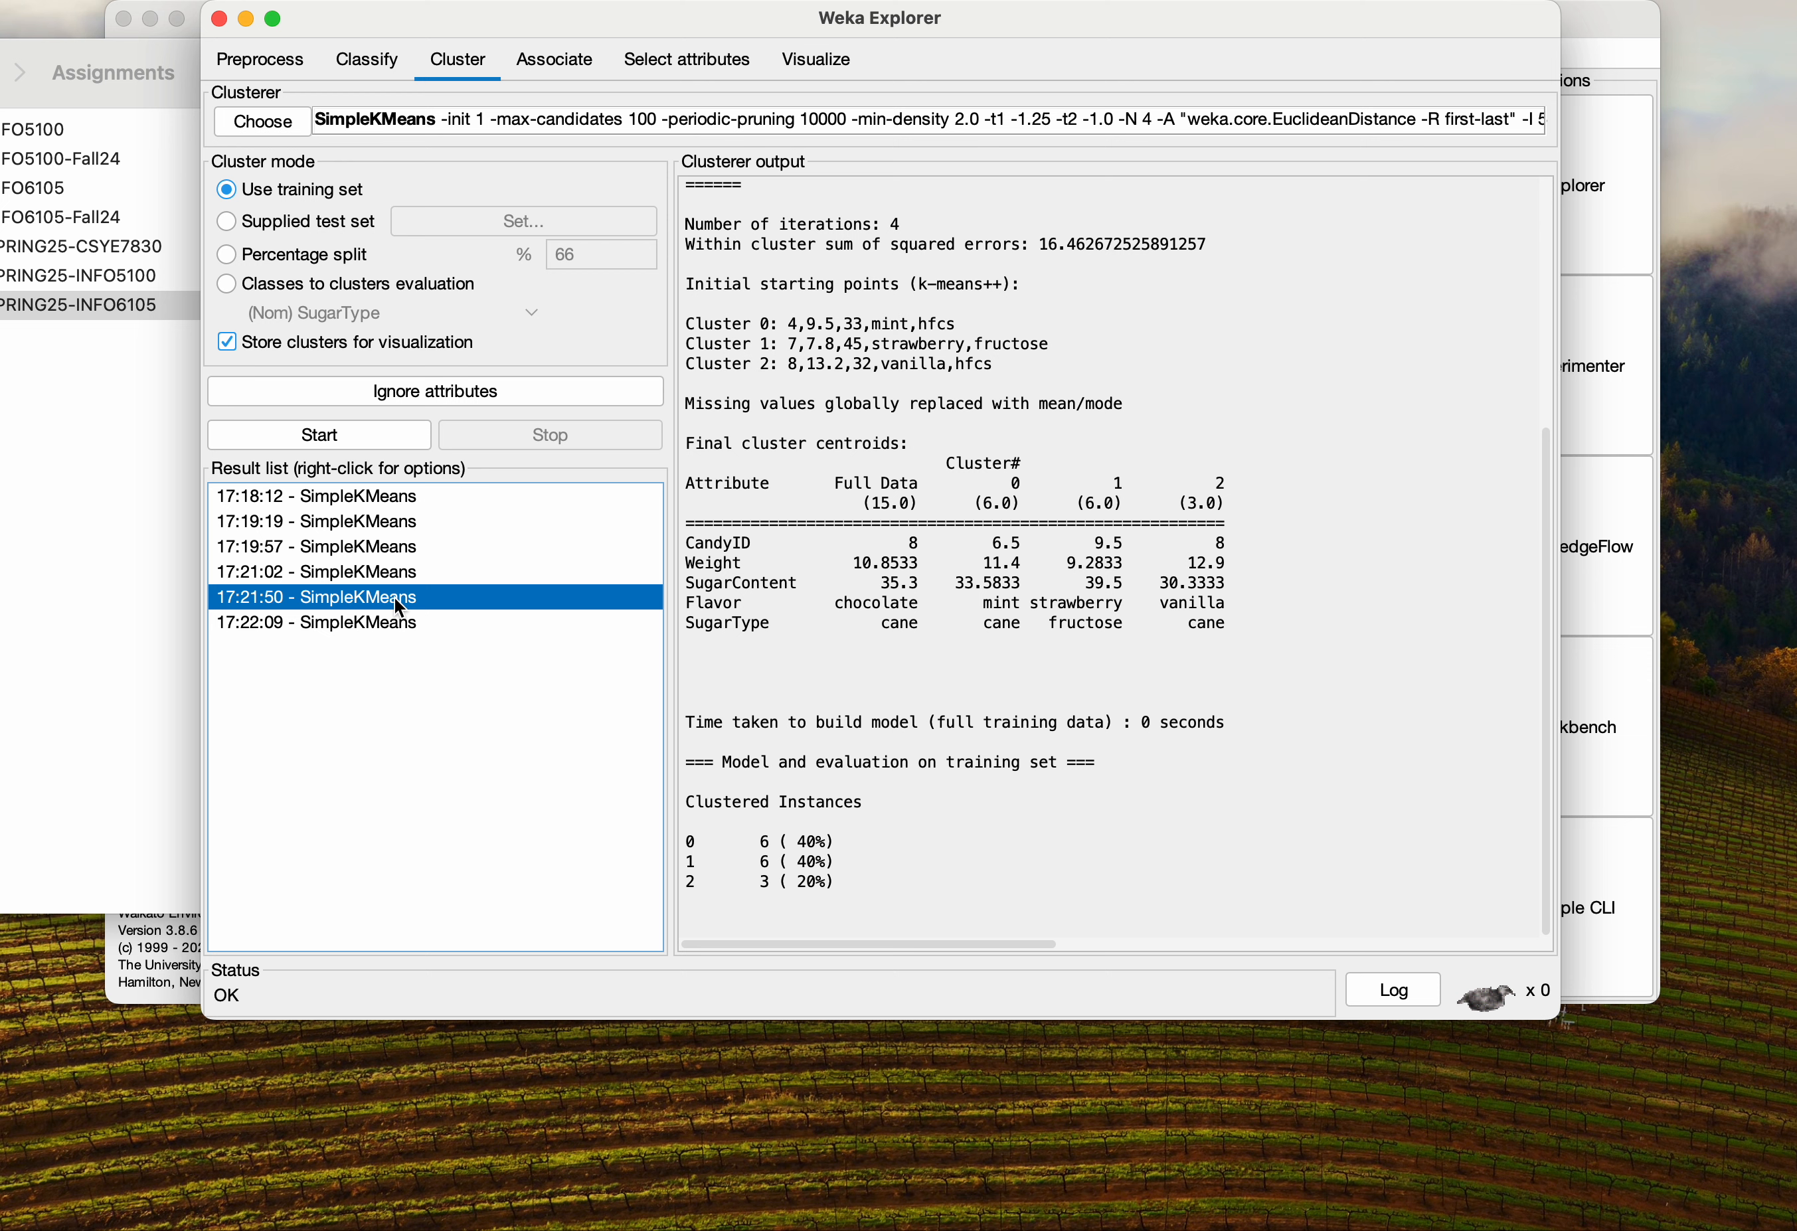
drag(839, 884, 653, 804)
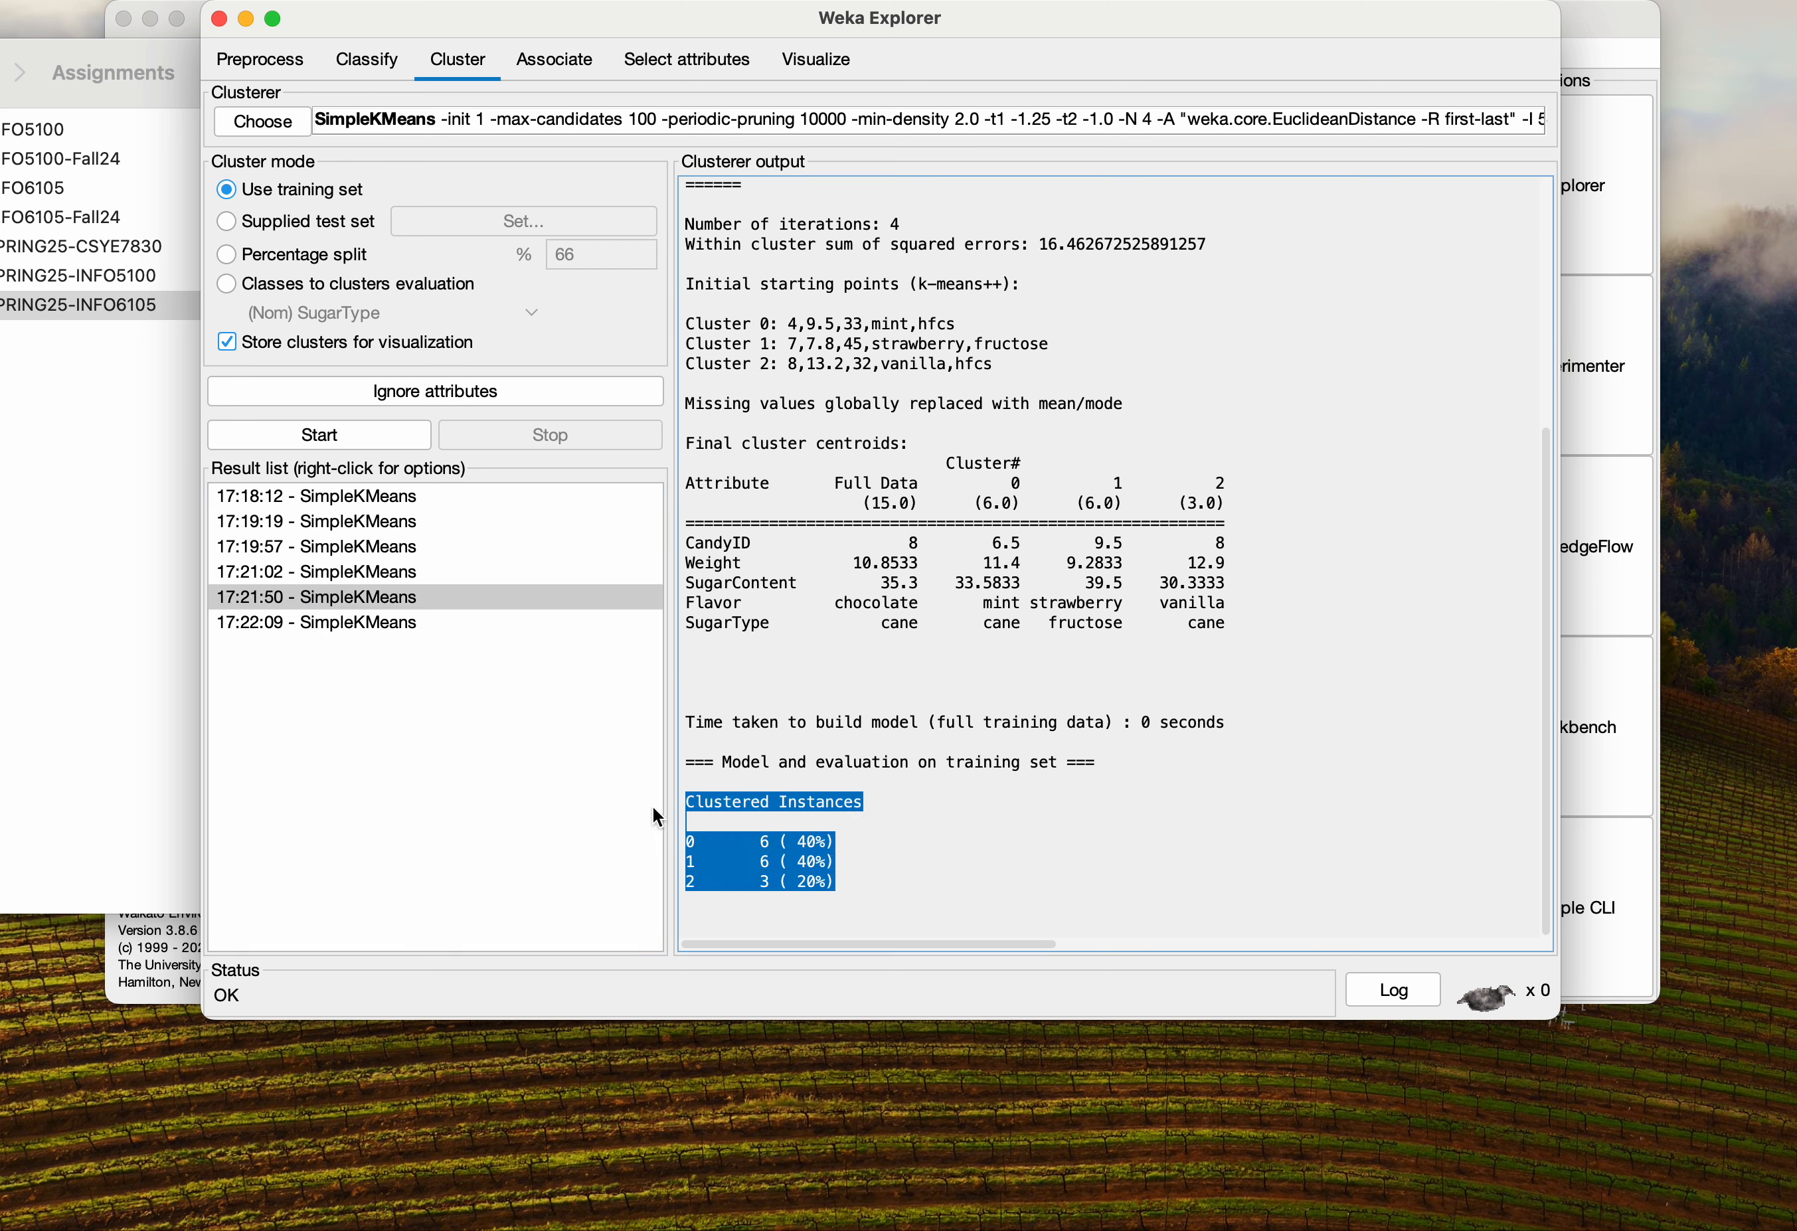
click(845, 866)
drag(797, 835, 843, 871)
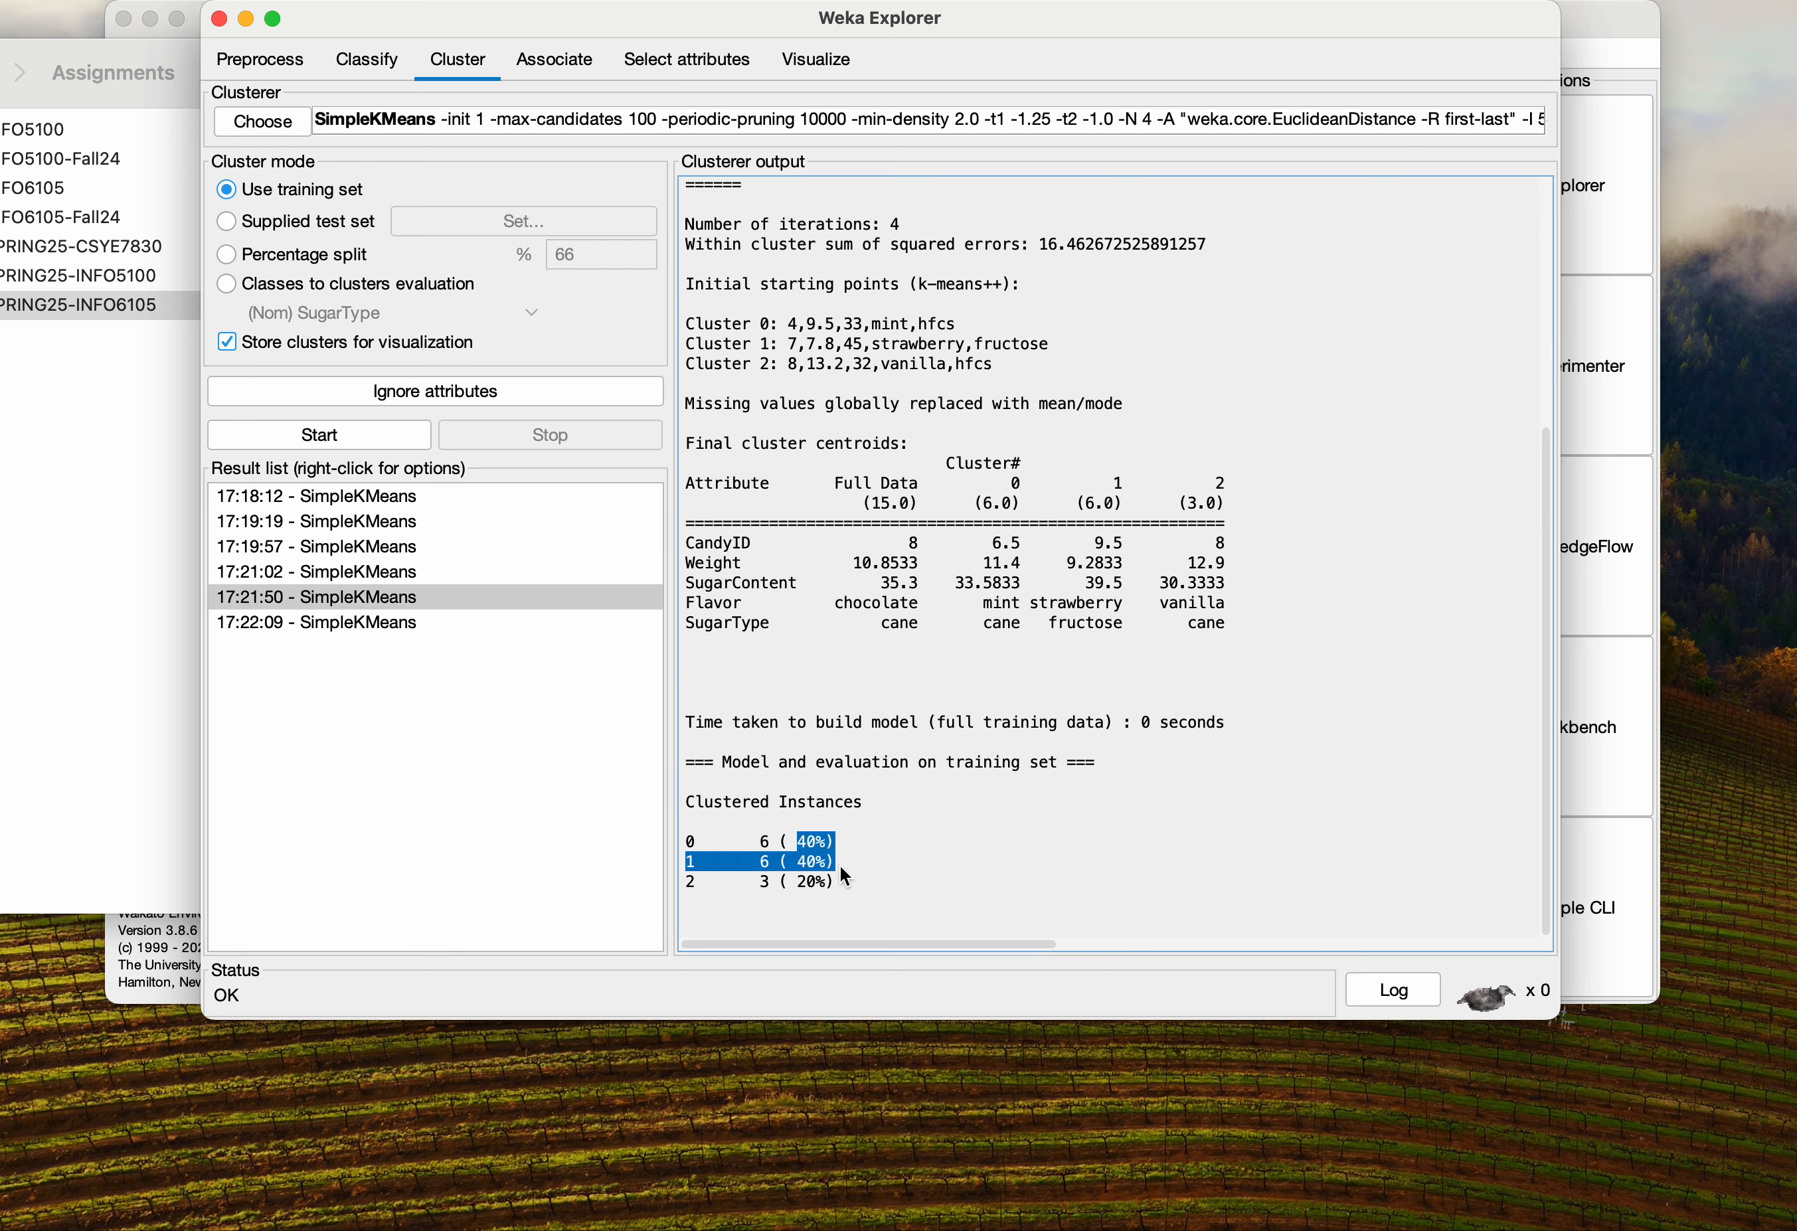
click(779, 868)
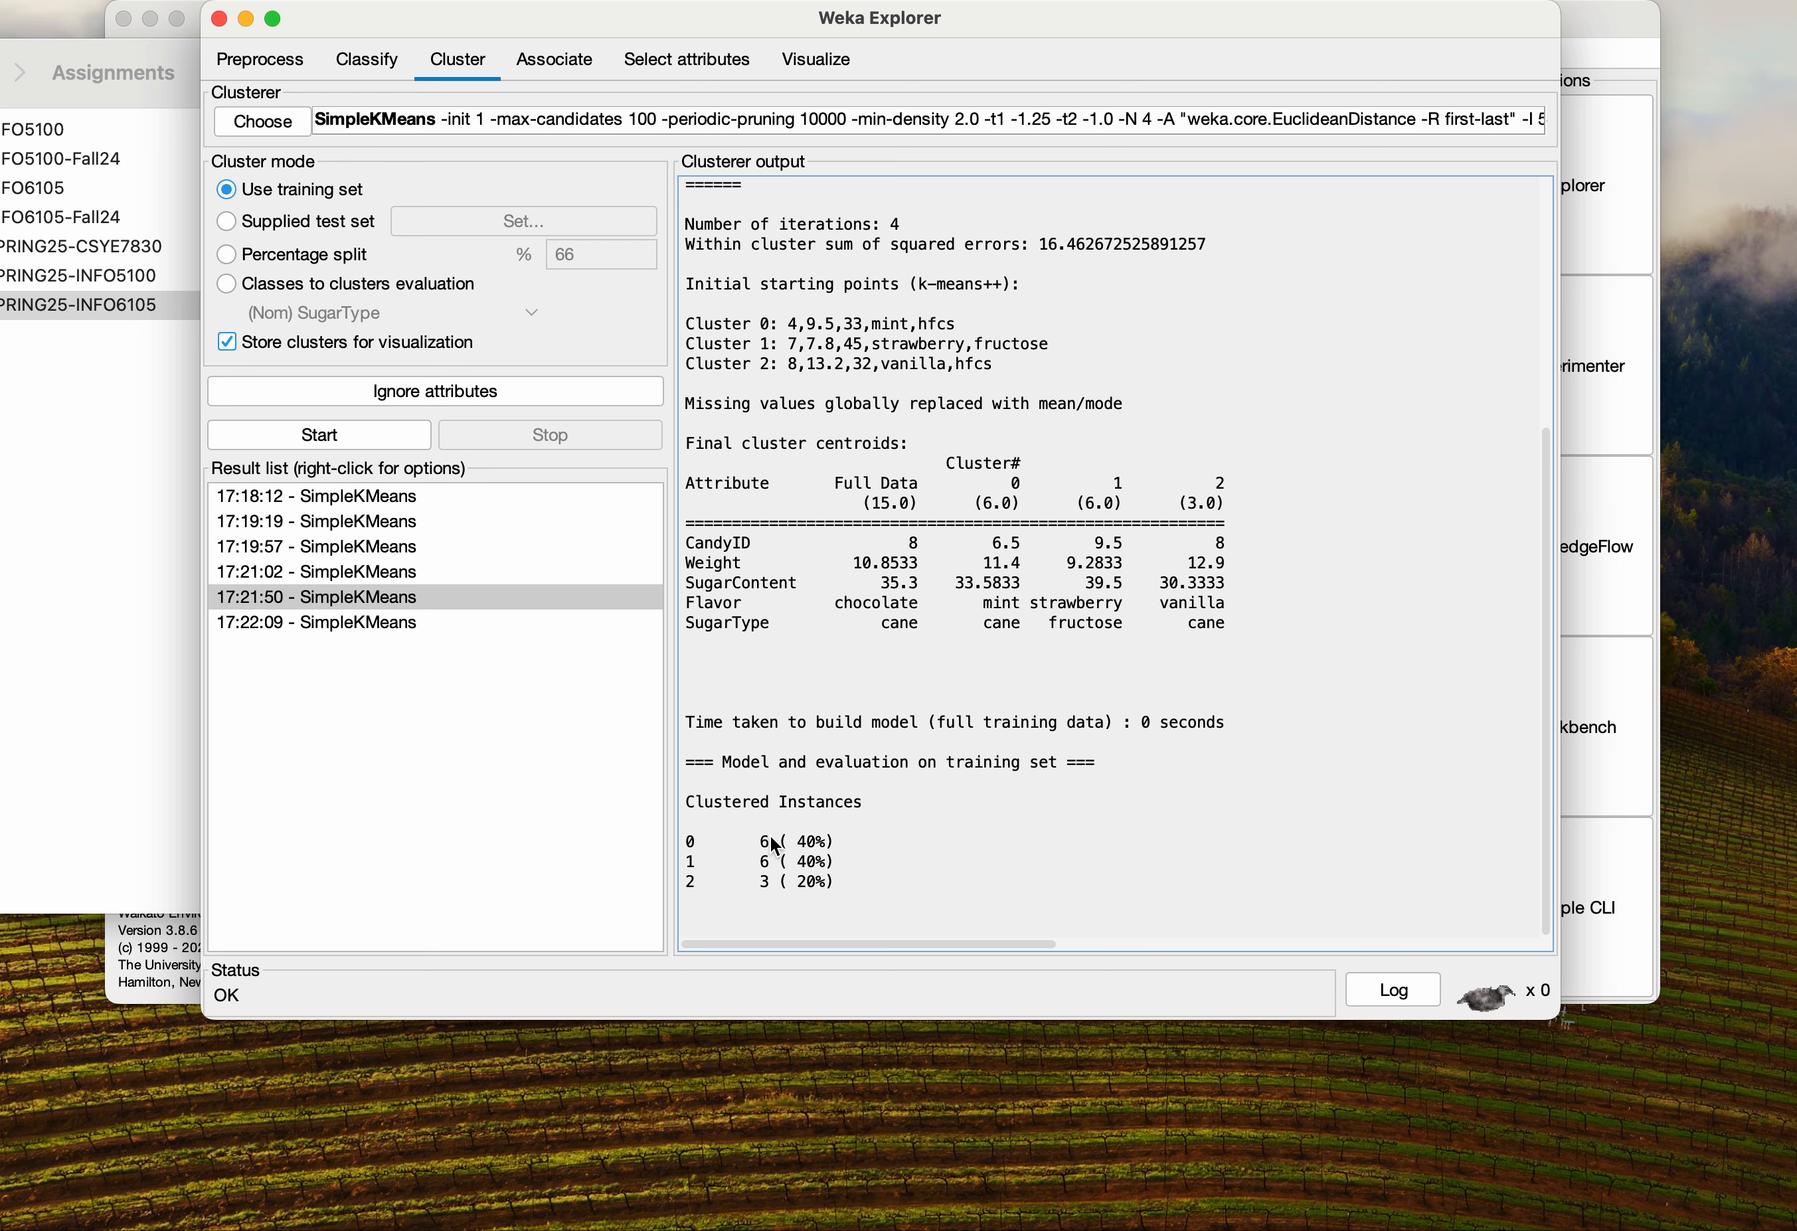